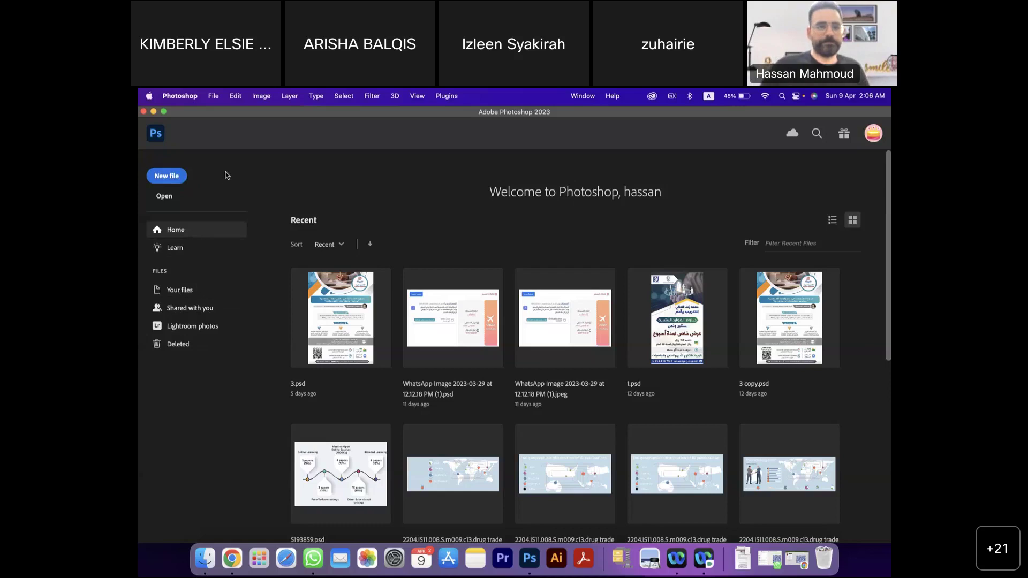
# - Start a new document and review the blank presets for photo, print, web, mobile, and film and video
pyautogui.click(168, 177)
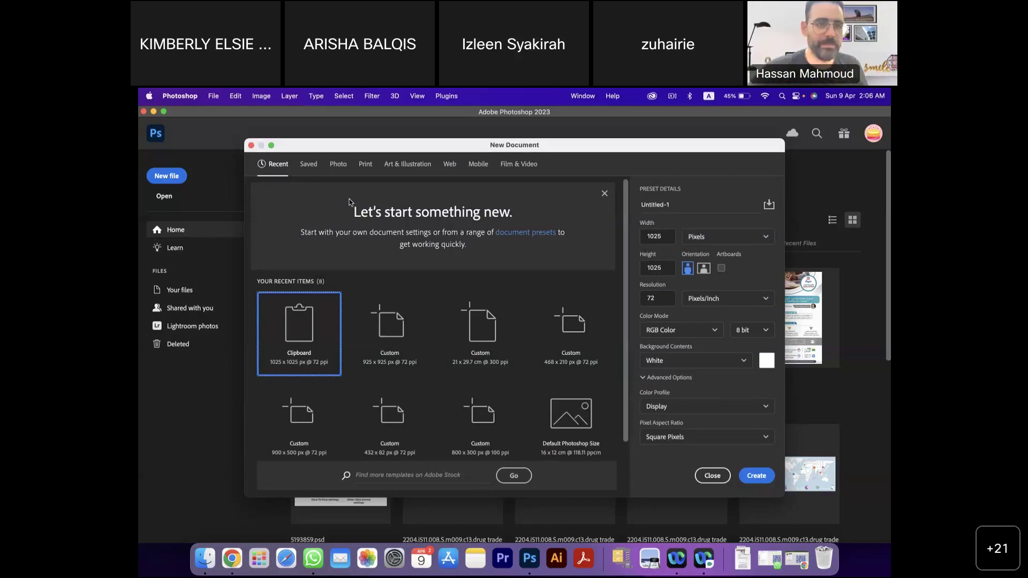
pyautogui.click(339, 170)
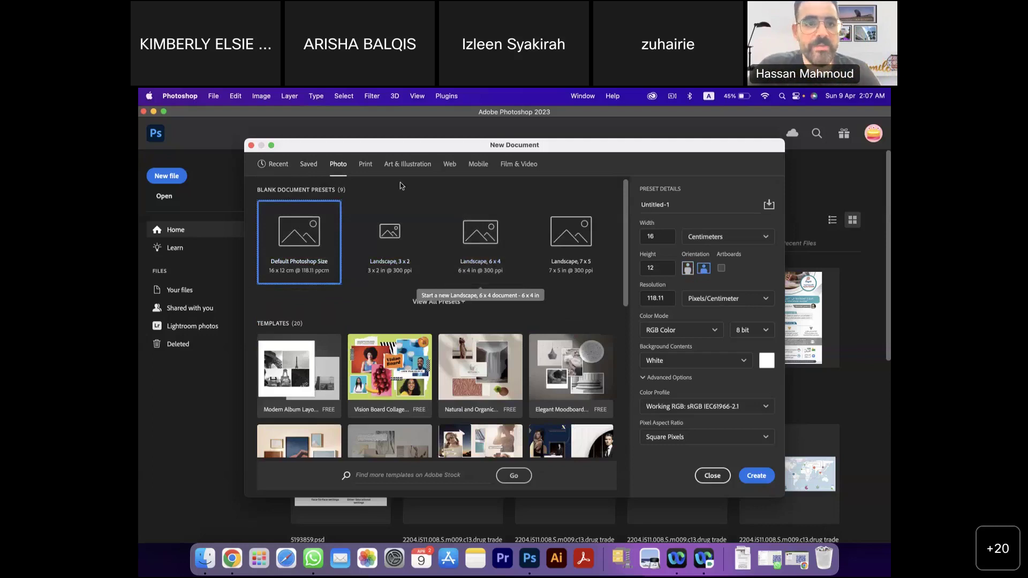
pyautogui.click(367, 165)
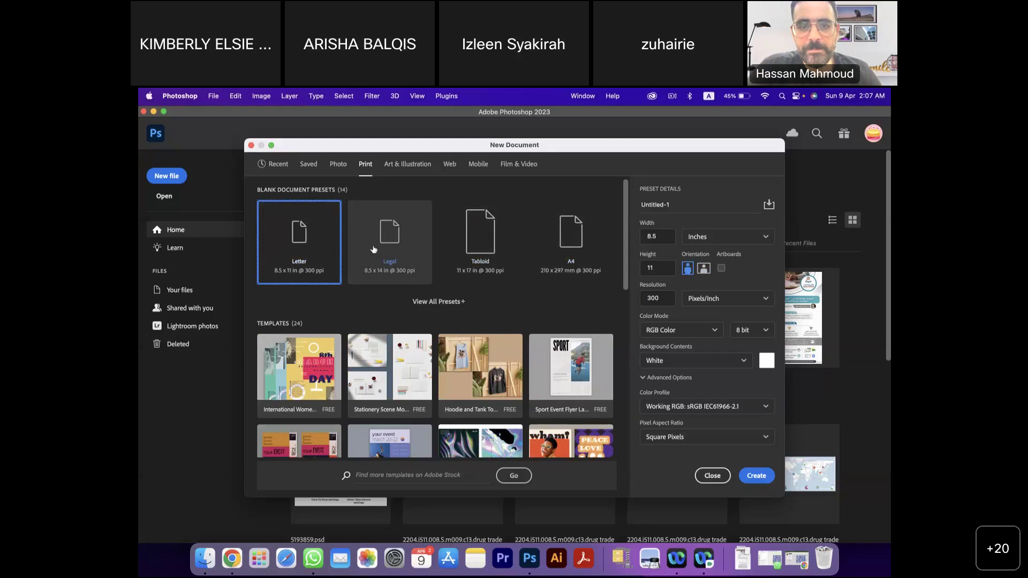
pyautogui.click(409, 164)
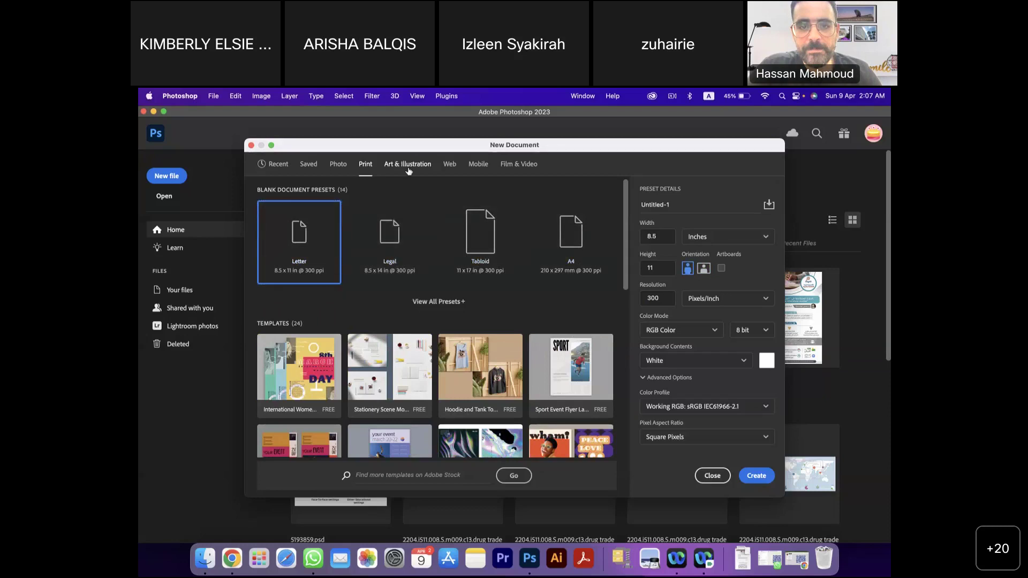
pyautogui.click(450, 166)
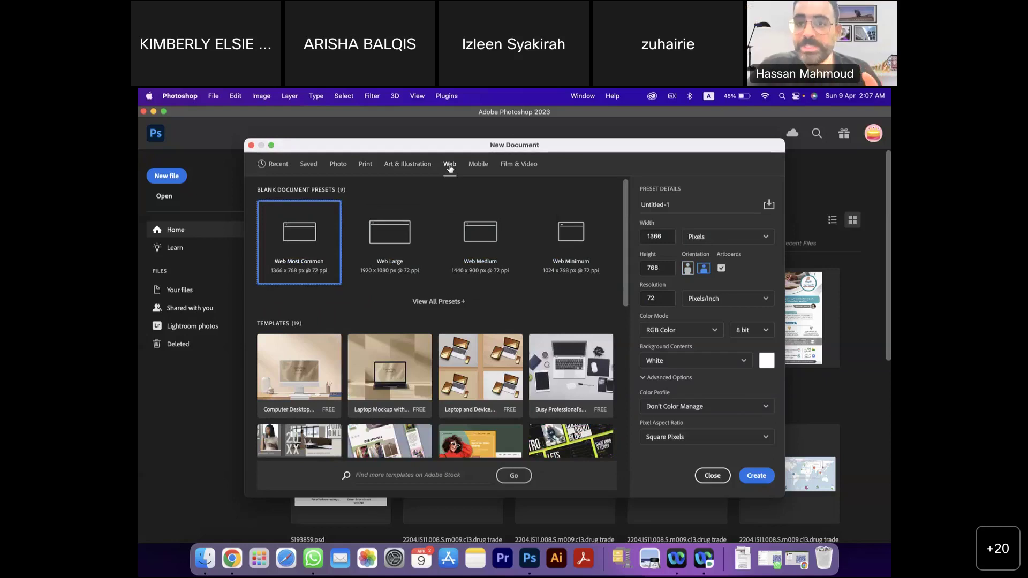
pyautogui.click(480, 166)
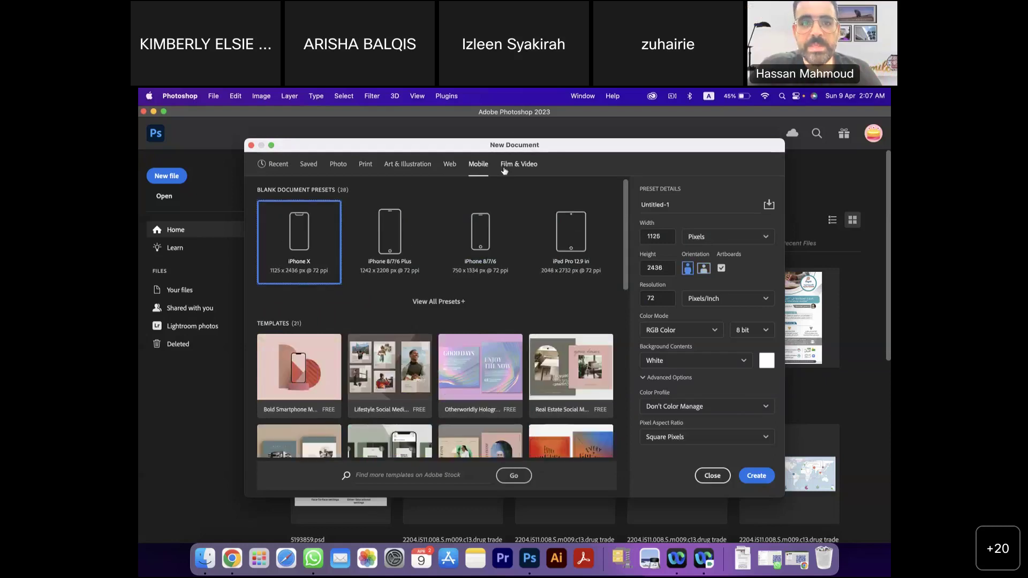
pyautogui.click(506, 166)
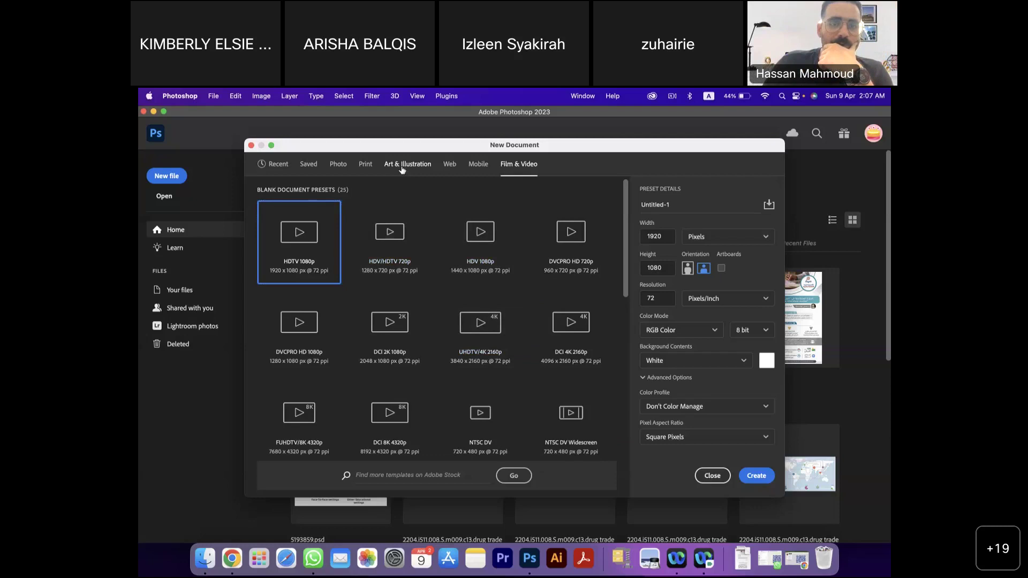
# - Create an A4 print document of 210 x 297 mm at 300 ppi, and close it
pyautogui.click(369, 167)
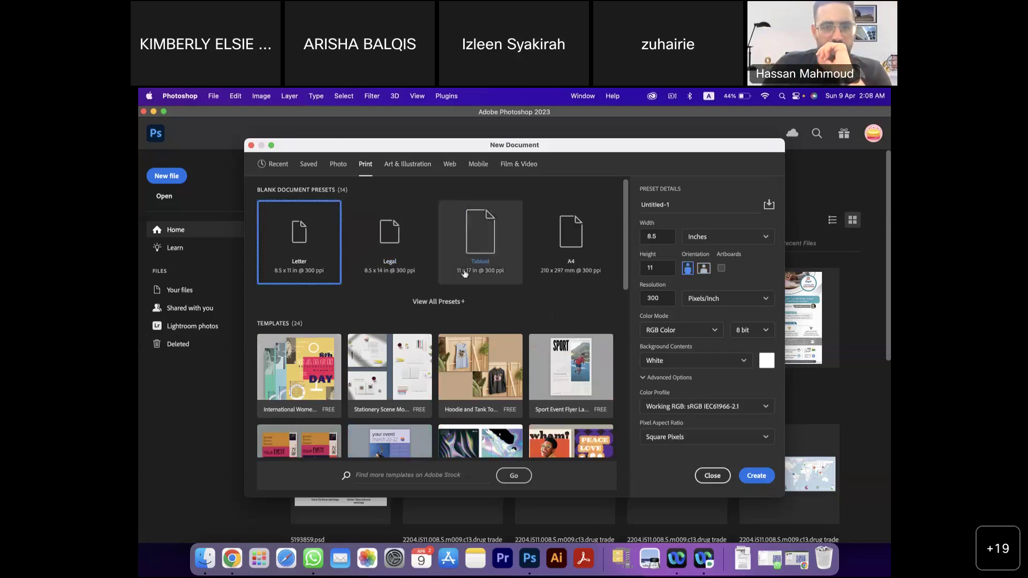
pyautogui.click(582, 244)
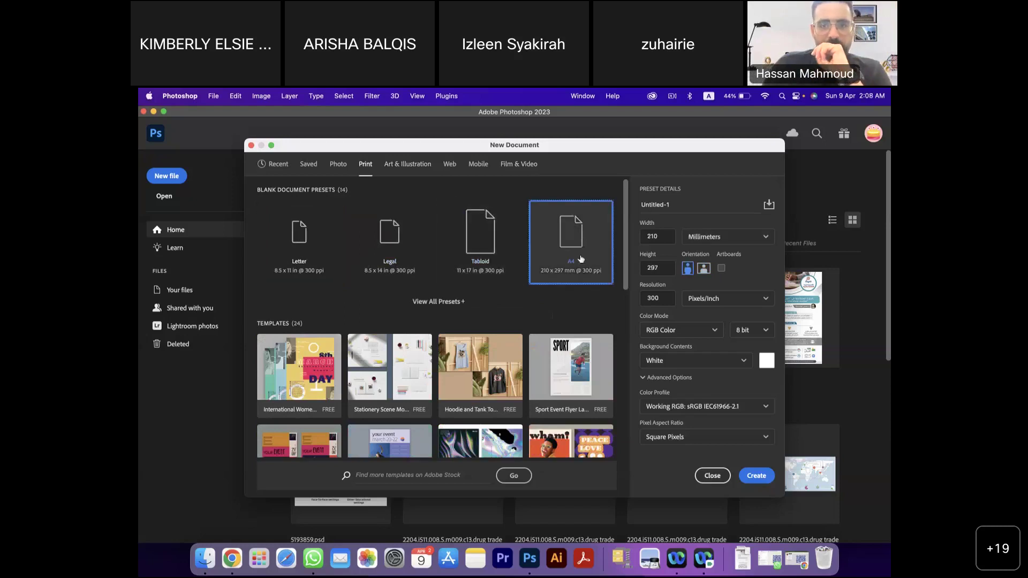
pyautogui.click(756, 476)
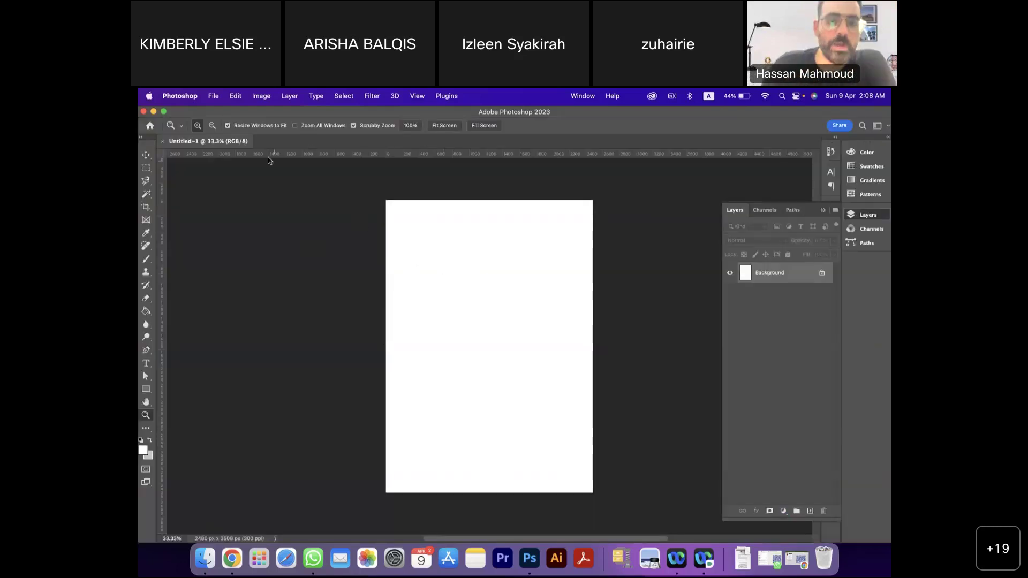
pyautogui.rightClick(223, 140)
pyautogui.click(200, 146)
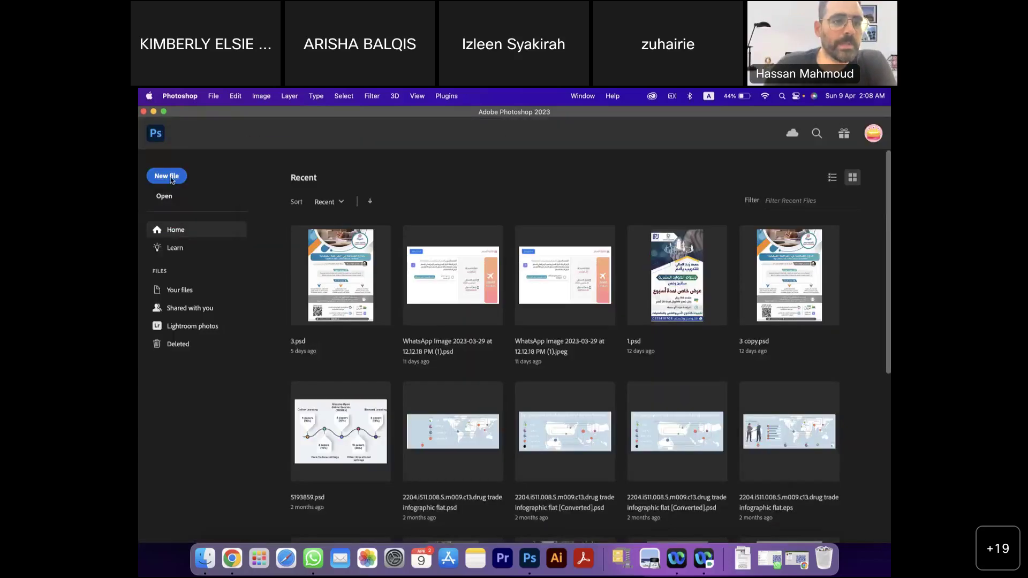
# - Create another new document from the recently used A4 preset, 210 x 297 mm at 300 ppi
pyautogui.click(171, 178)
pyautogui.click(382, 325)
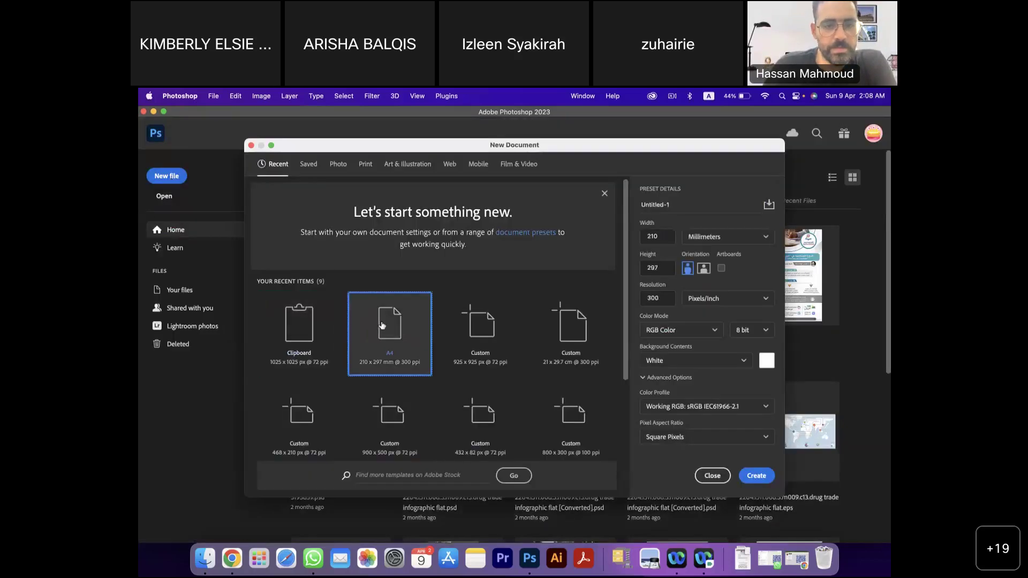
pyautogui.click(757, 476)
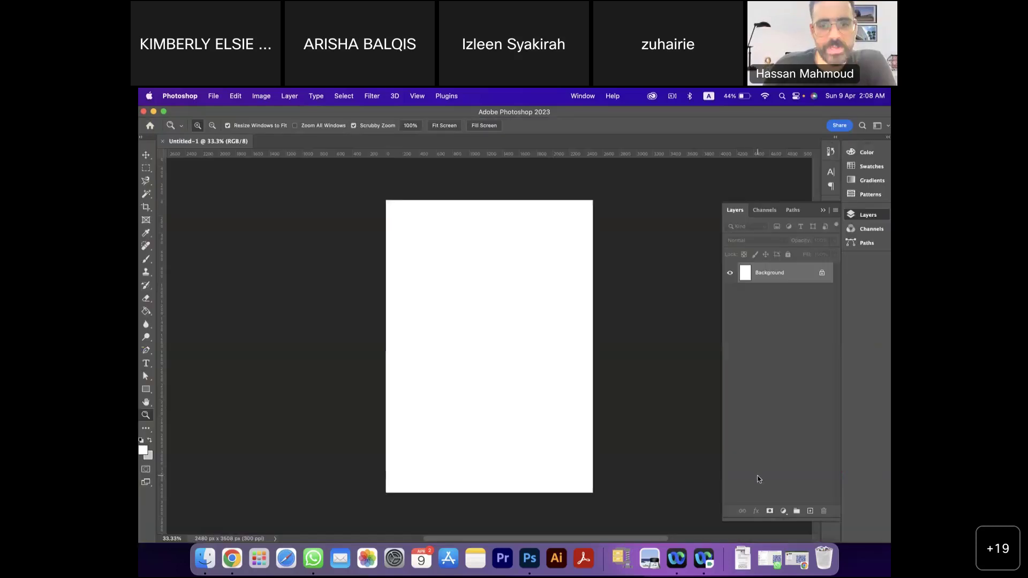
# - Undock the blank document into a floating window, enlarge the window and reposition it in the workspace
pyautogui.moveTo(200, 141); pyautogui.dragTo(438, 176)
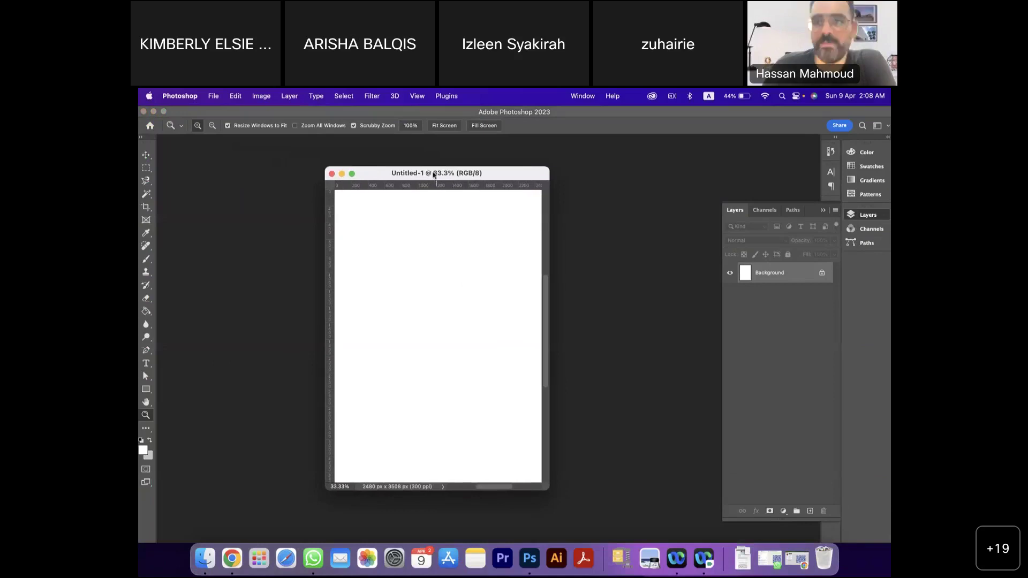
pyautogui.moveTo(418, 174)
pyautogui.mouseDown()
pyautogui.moveTo(479, 176)
pyautogui.moveTo(436, 173)
pyautogui.mouseUp()
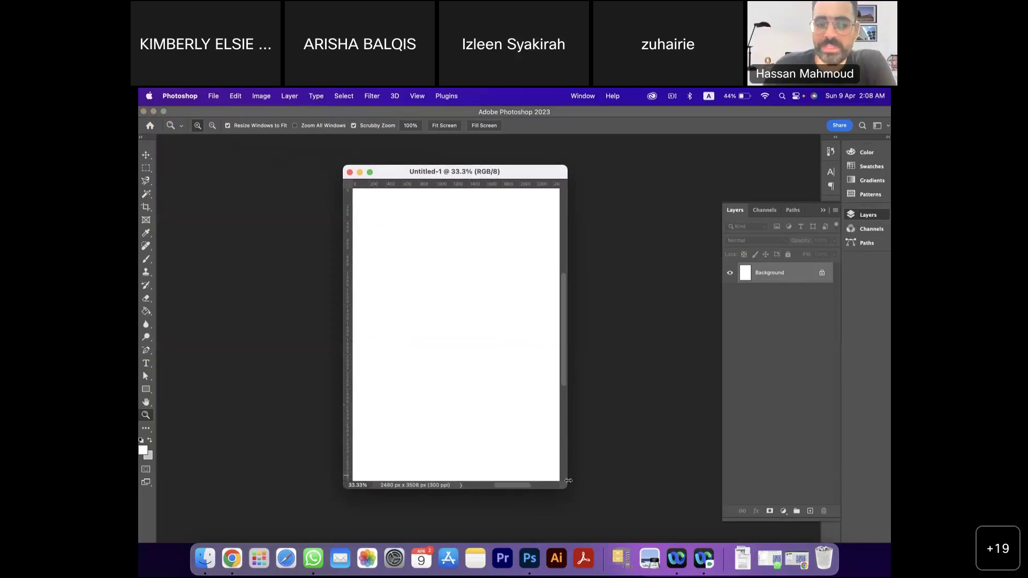
pyautogui.moveTo(565, 486); pyautogui.dragTo(648, 513)
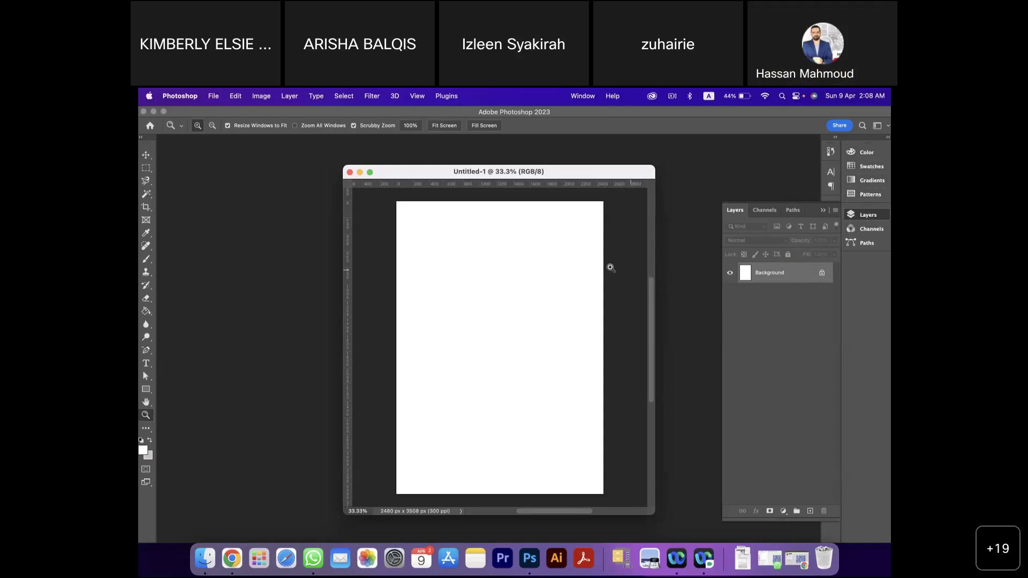
pyautogui.moveTo(516, 176); pyautogui.dragTo(473, 175)
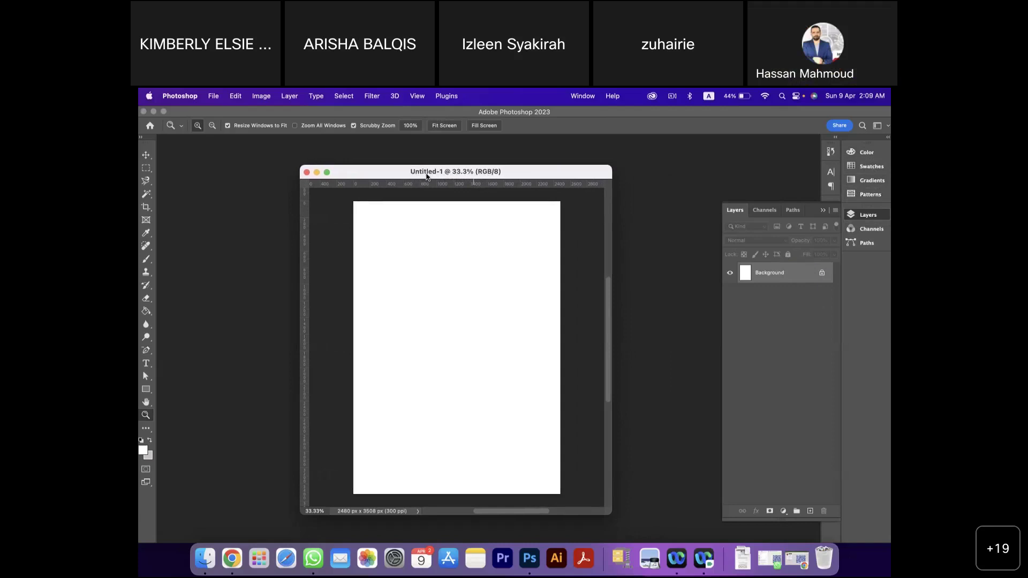
pyautogui.moveTo(427, 176); pyautogui.dragTo(421, 177)
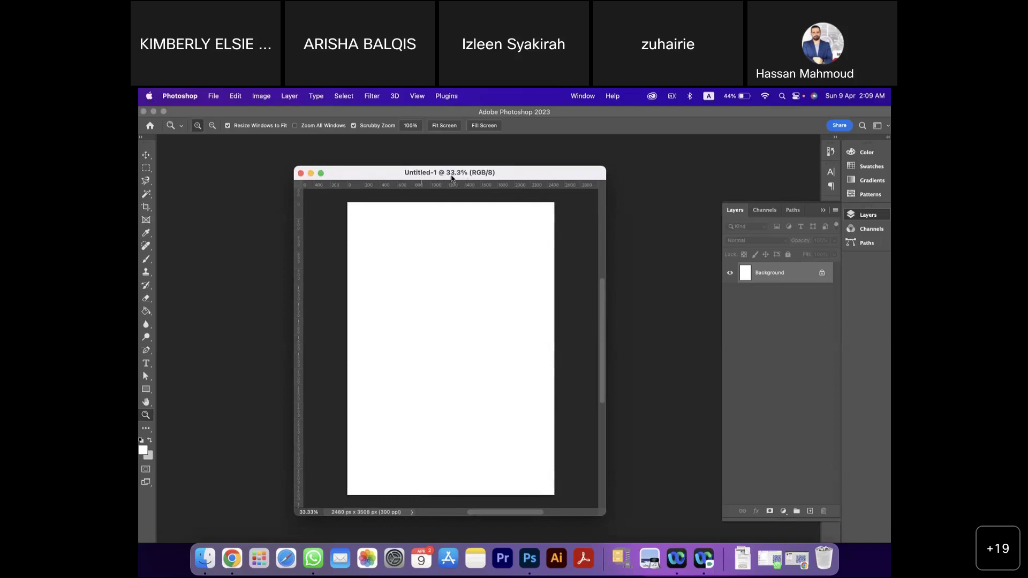
# - Examine the blank A4 page at 100% zoom across its width and height, and close the document
pyautogui.scroll(-1, 482, 315)
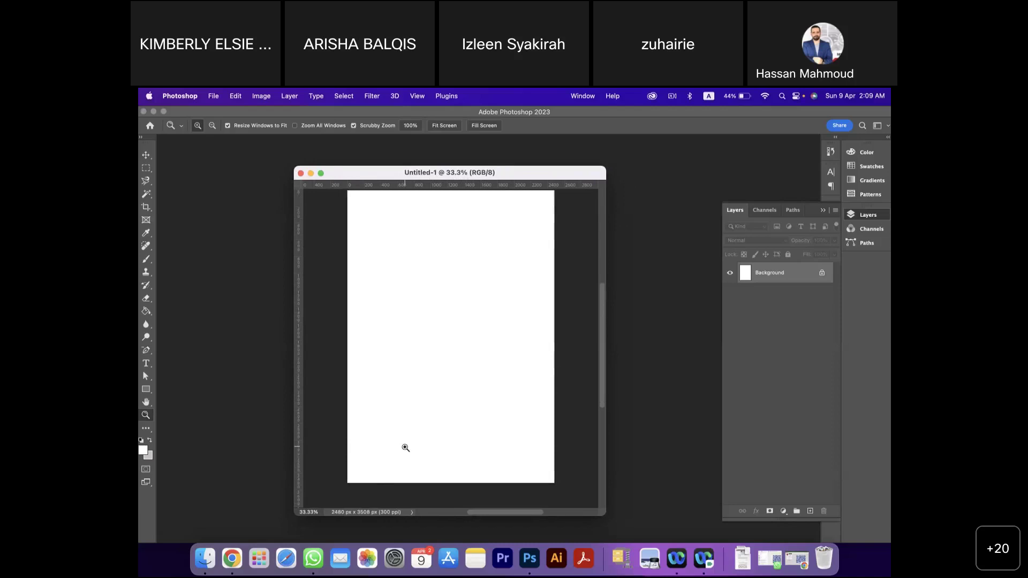
pyautogui.press('super+1')
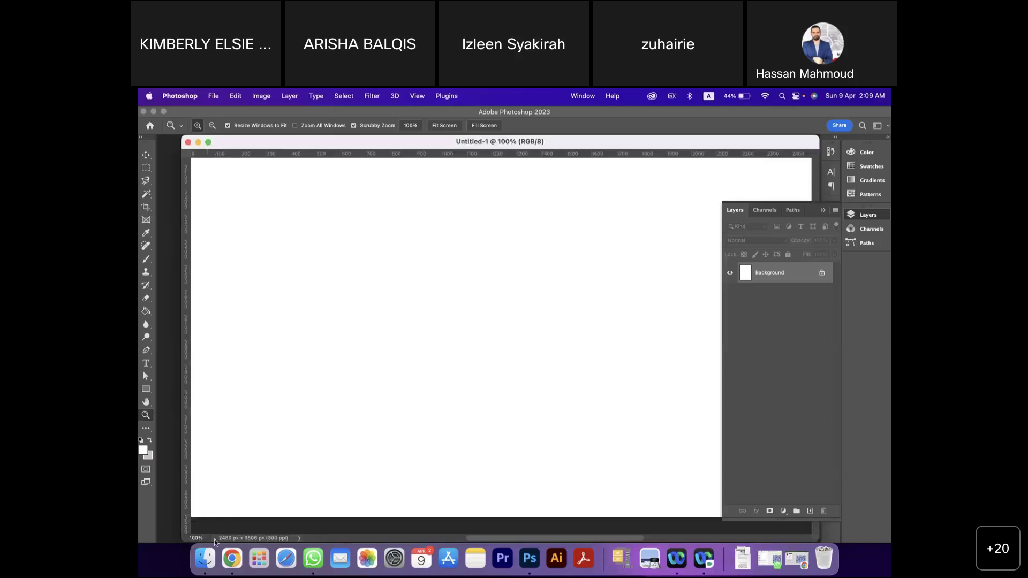
pyautogui.scroll(10, 475, 409)
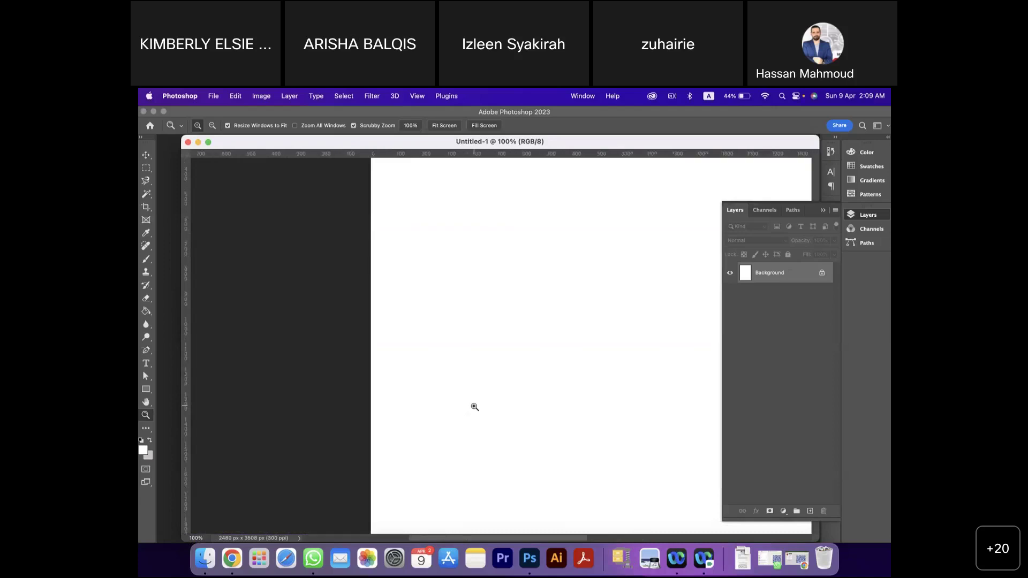
pyautogui.hscroll(-3, 471, 407)
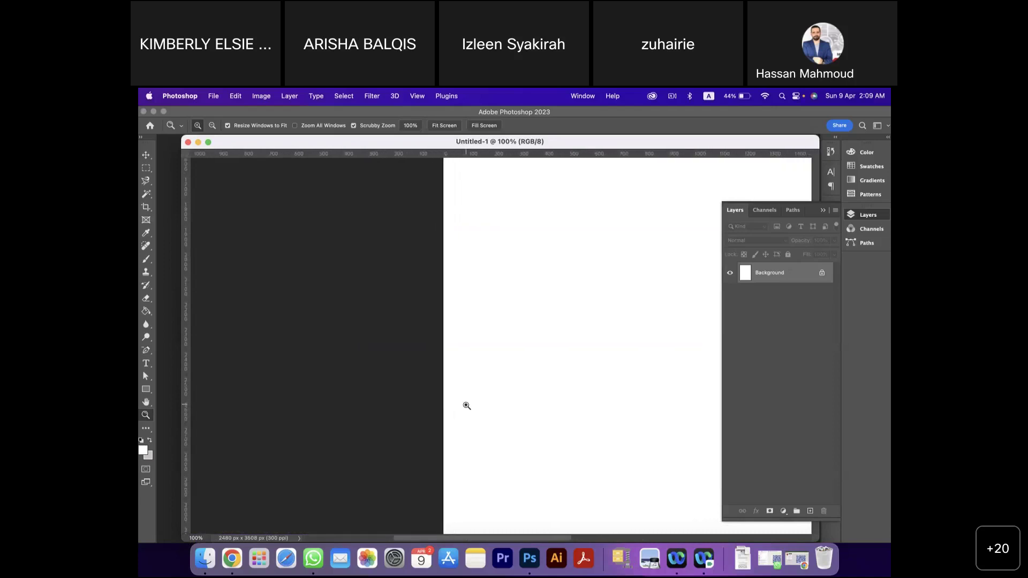
pyautogui.hscroll(10, 479, 388)
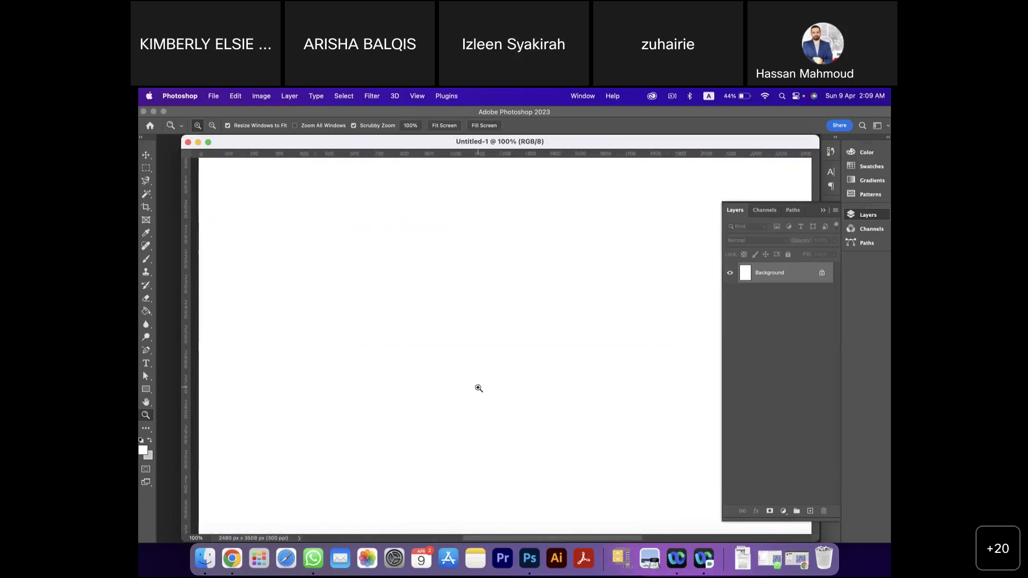
pyautogui.hscroll(2, 479, 389)
pyautogui.hscroll(-5, 481, 389)
pyautogui.hscroll(2, 482, 389)
pyautogui.hscroll(2, 484, 389)
pyautogui.hscroll(-2, 484, 389)
pyautogui.hscroll(2, 484, 389)
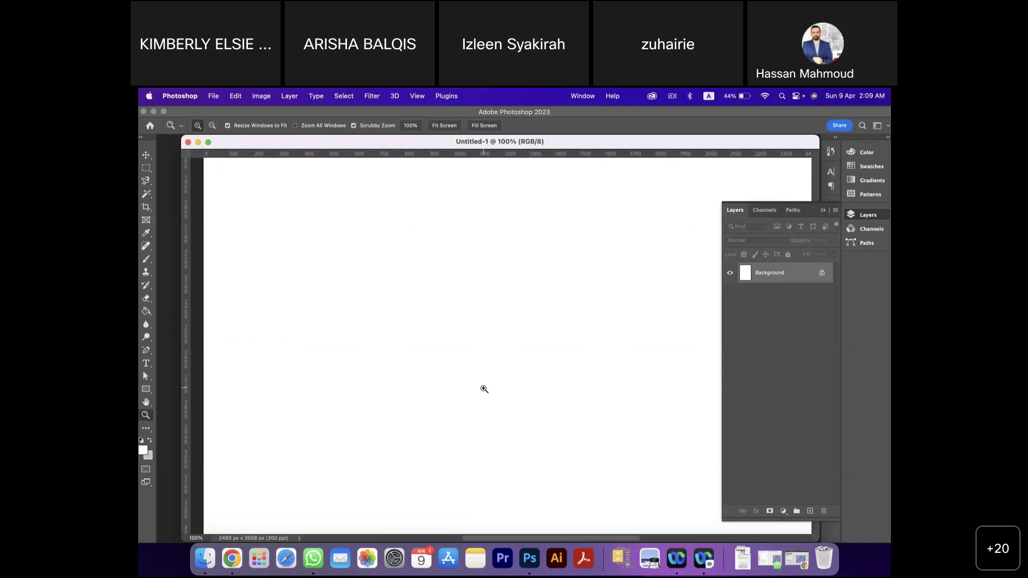
pyautogui.click(188, 142)
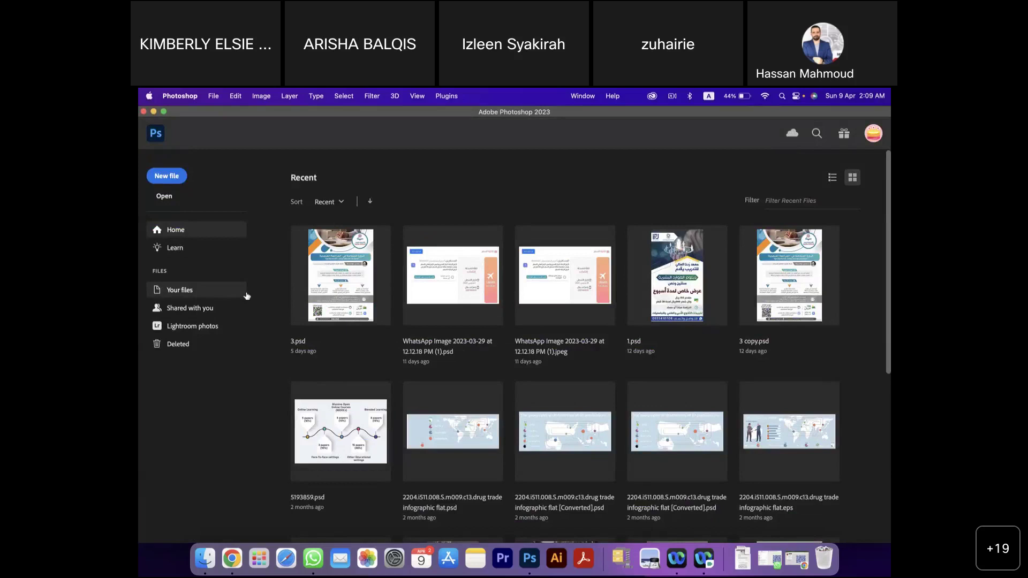
# - Open the 01-layers poppy field JPEG from the beginner source files in the Photoshop course folder on the Desktop
pyautogui.click(164, 197)
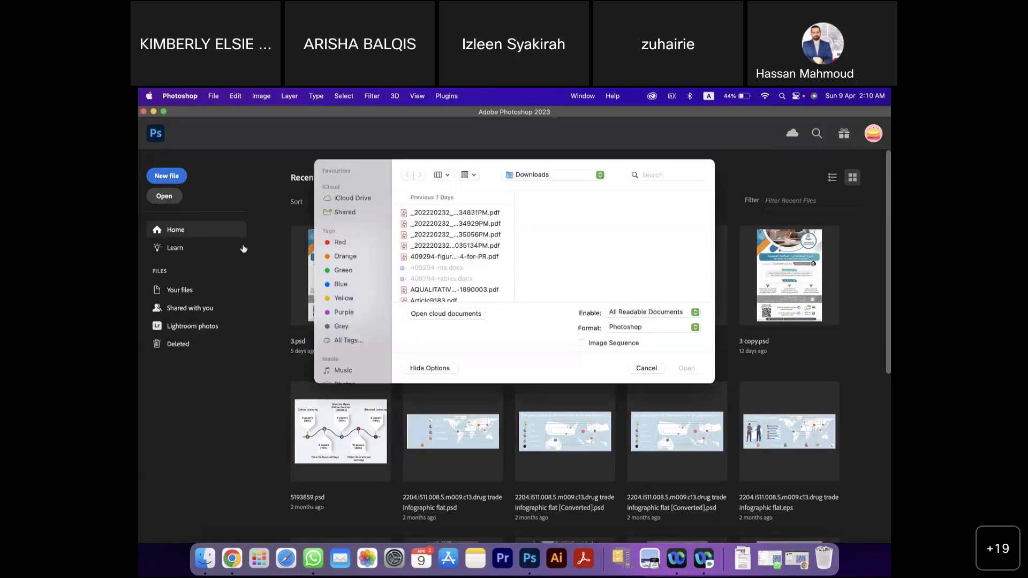
pyautogui.click(552, 176)
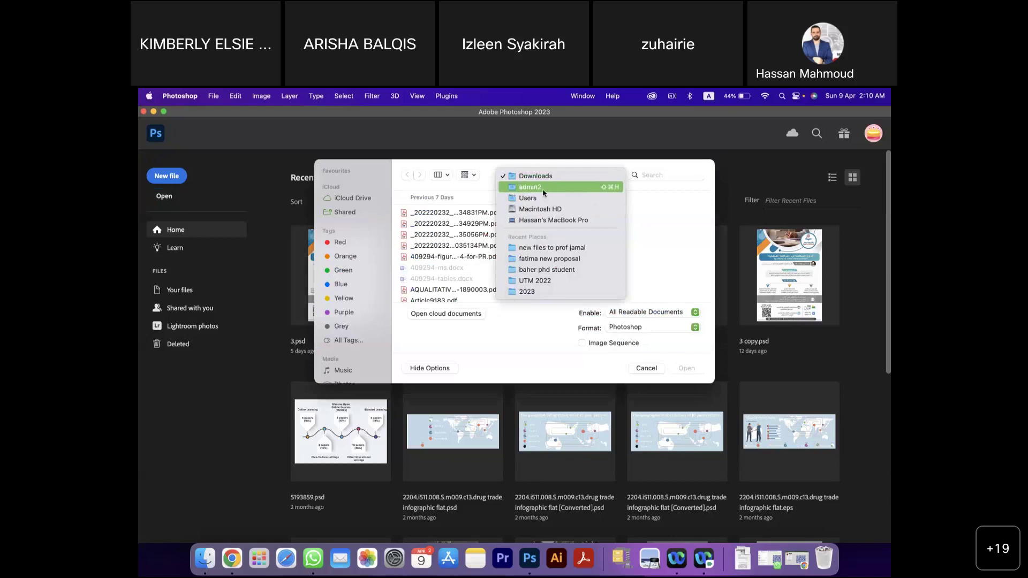
pyautogui.click(543, 188)
pyautogui.click(622, 261)
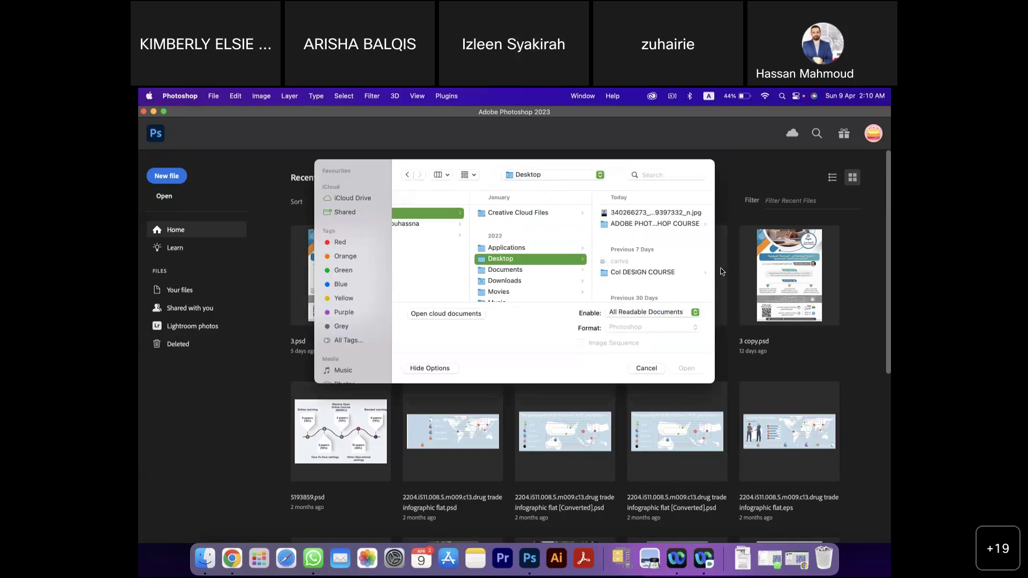
pyautogui.click(675, 224)
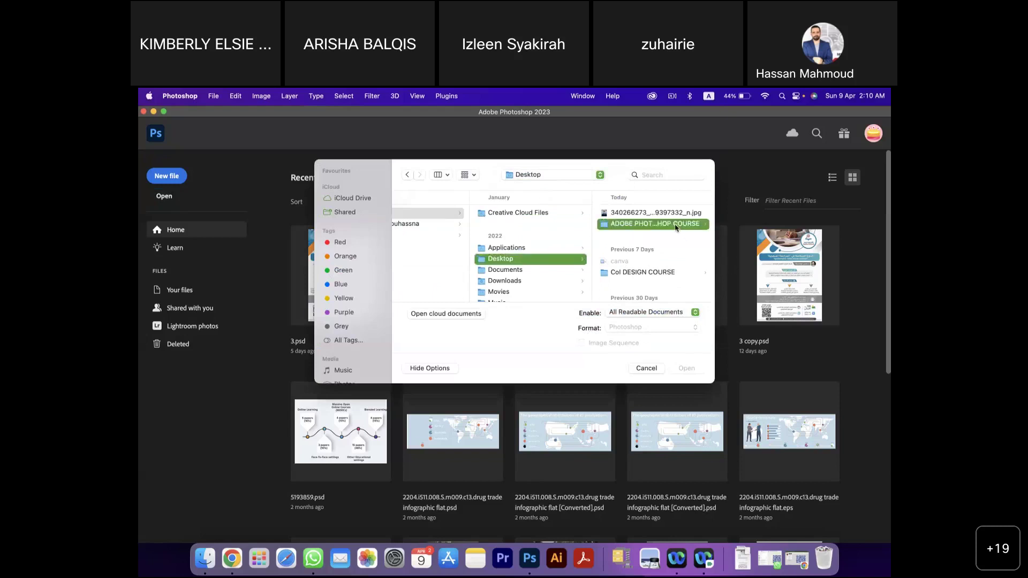
pyautogui.click(647, 217)
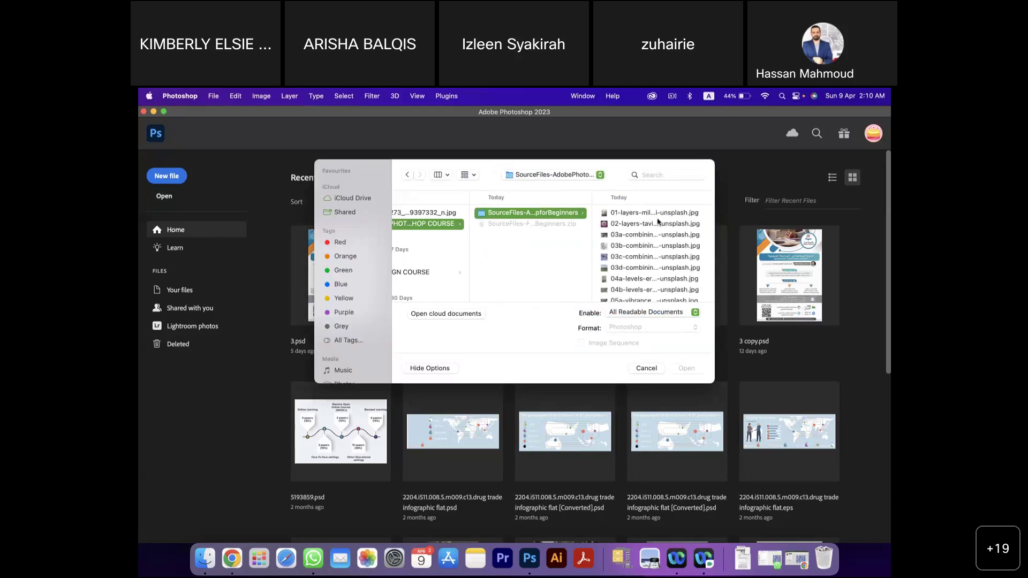
pyautogui.click(654, 213)
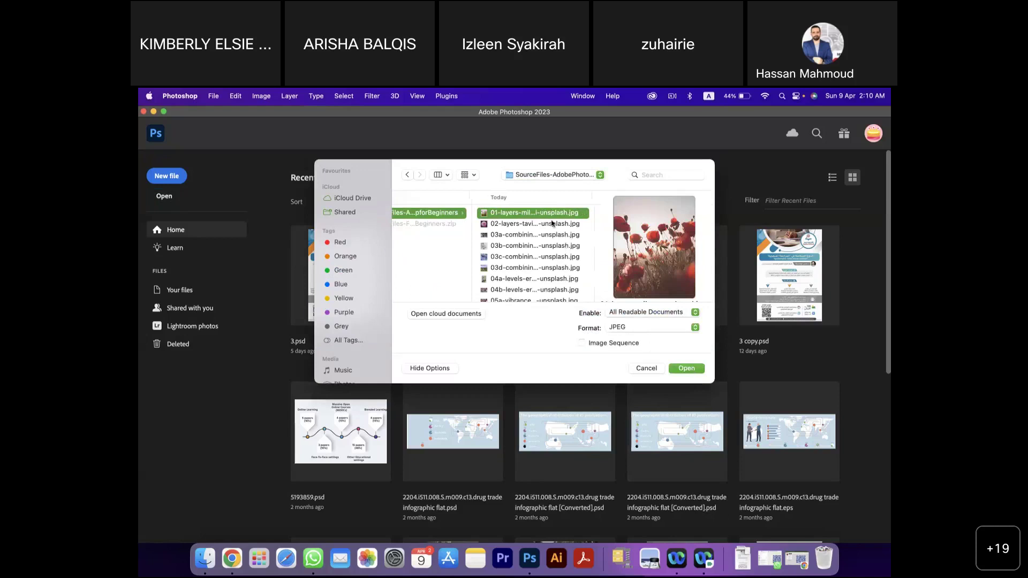
pyautogui.click(683, 370)
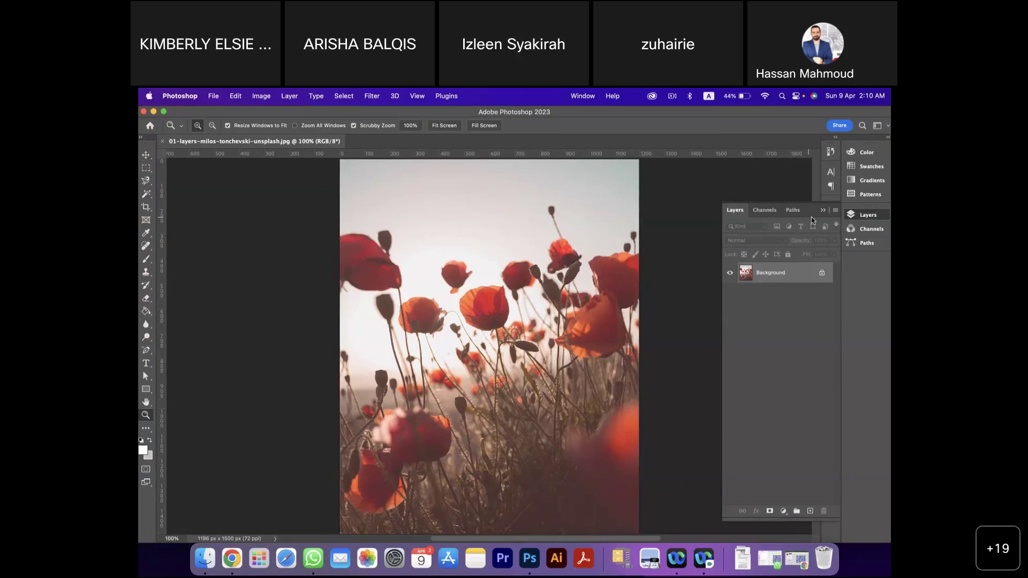
# - Collapse the Layers panel and show it again
pyautogui.click(823, 210)
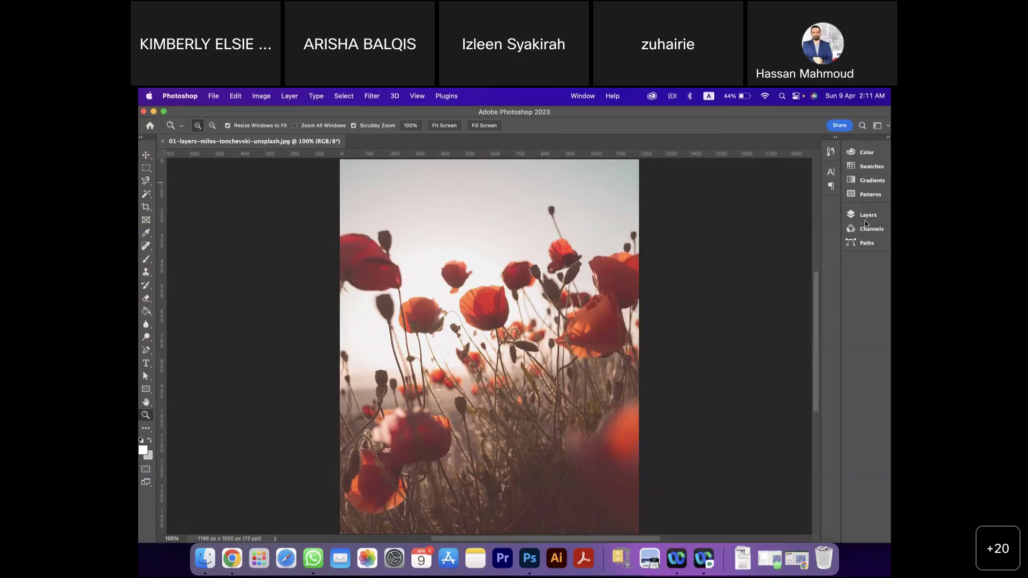
pyautogui.click(578, 99)
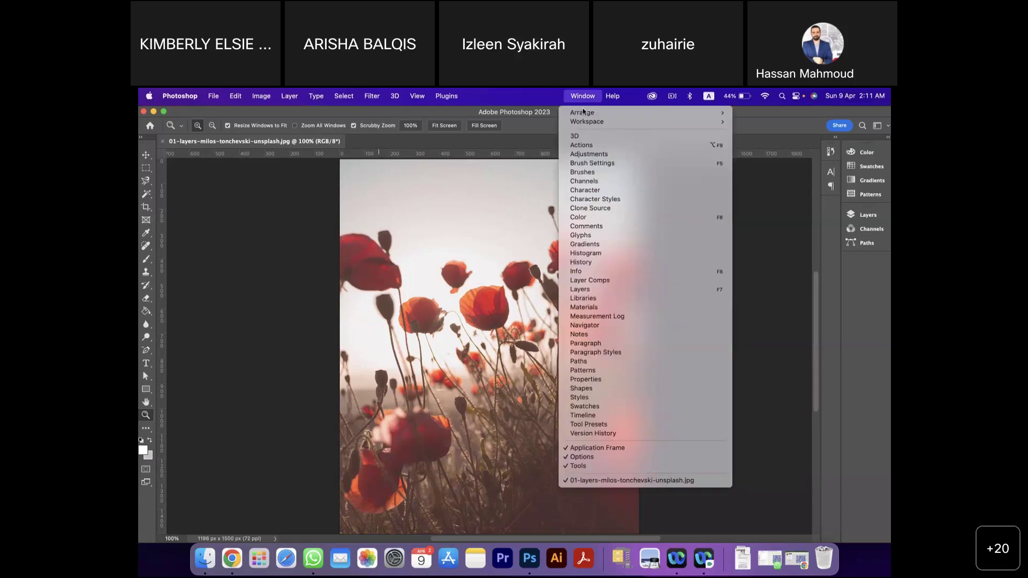
pyautogui.click(583, 290)
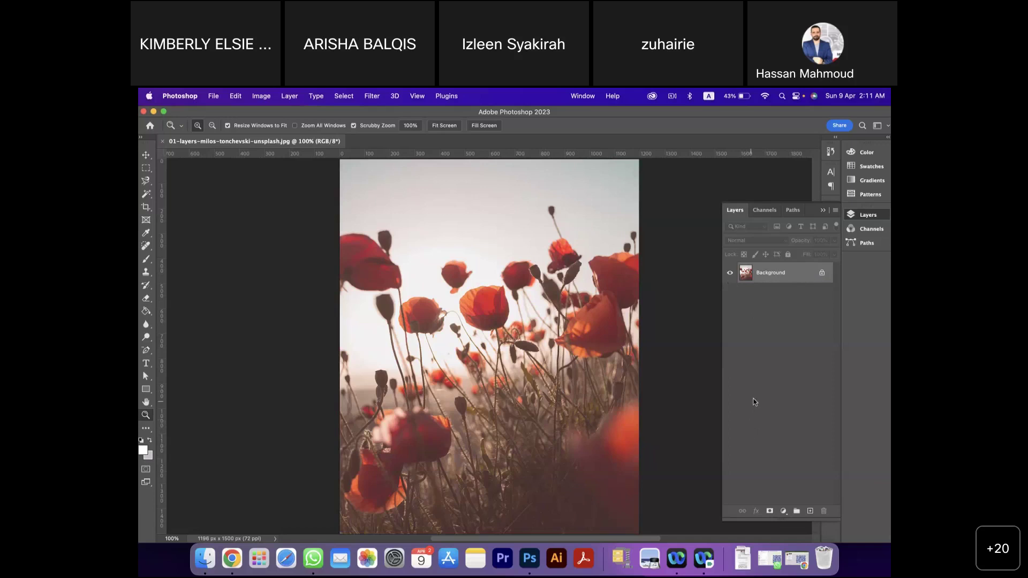
# - Try converting the Background into a regular layer and toggling its full lock, and undo back to the locked Background
pyautogui.doubleClick(783, 275)
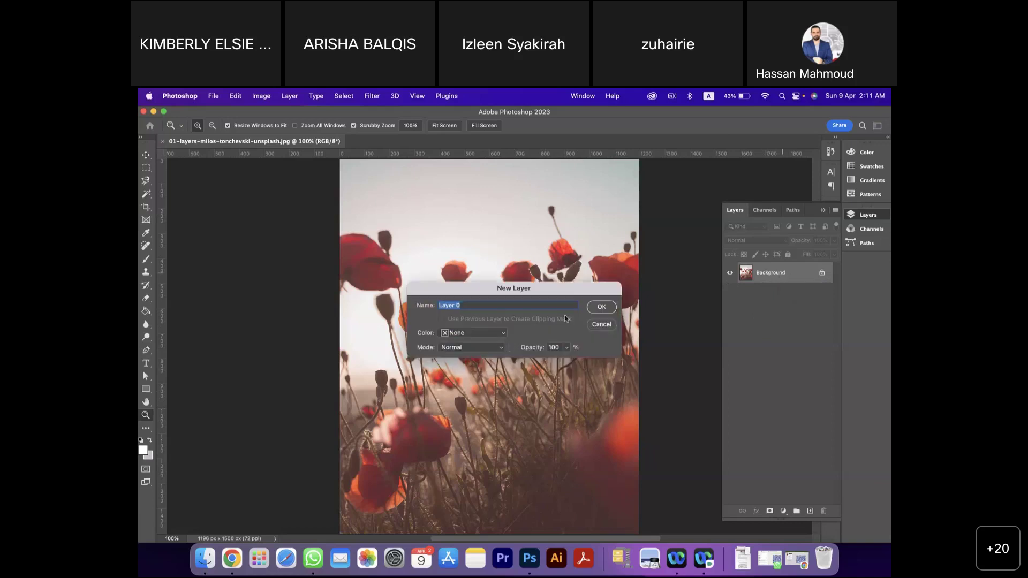
pyautogui.click(602, 307)
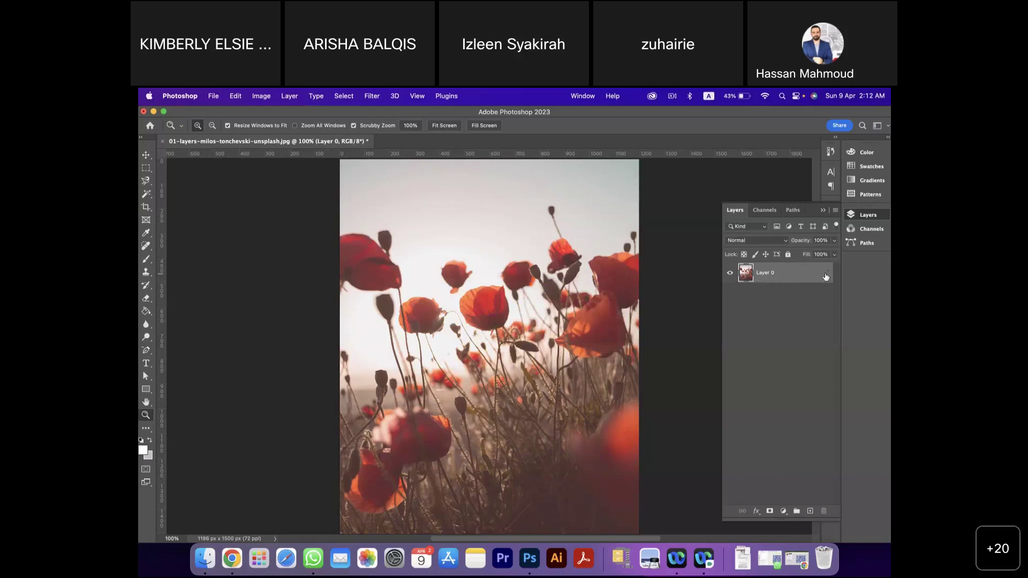
pyautogui.click(788, 256)
pyautogui.click(788, 255)
pyautogui.press('super+z')
pyautogui.press('super+z')
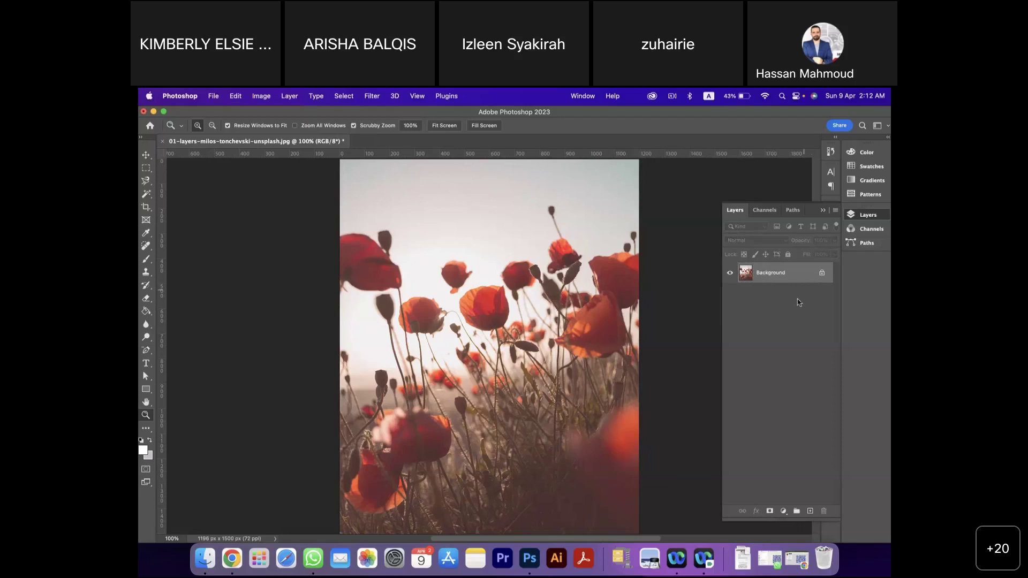
# - Duplicate the Background layer within the same document and name the copy LAYER 1
pyautogui.rightClick(769, 275)
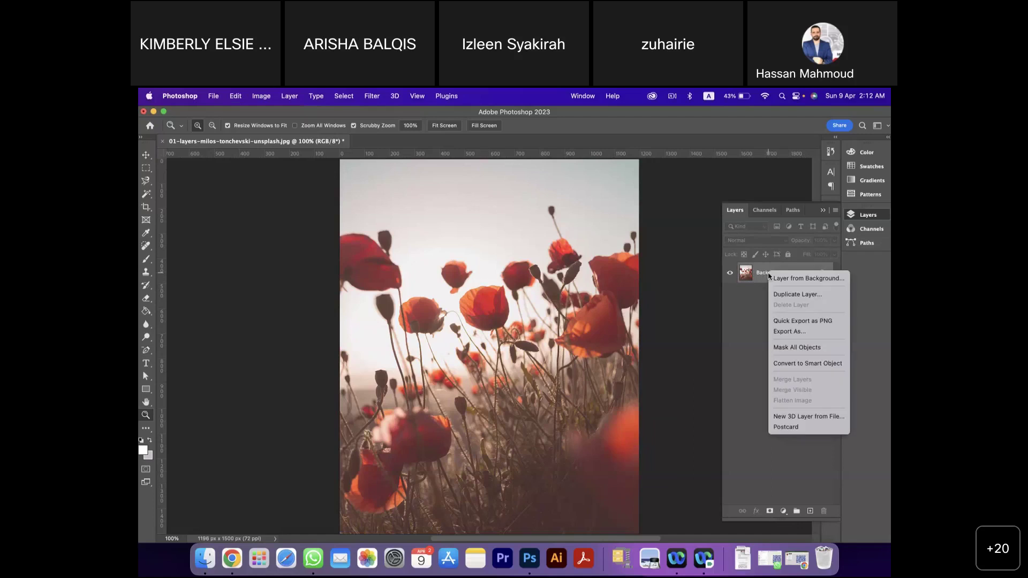
pyautogui.click(791, 295)
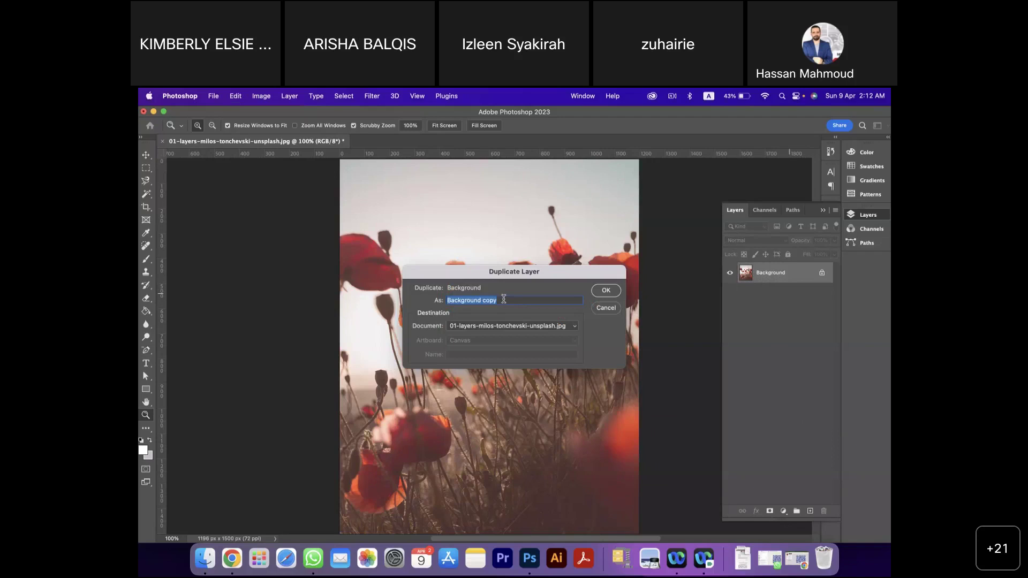
pyautogui.write('LAYES')
pyautogui.press('BackSpace')
pyautogui.write('R 1')
pyautogui.click(607, 290)
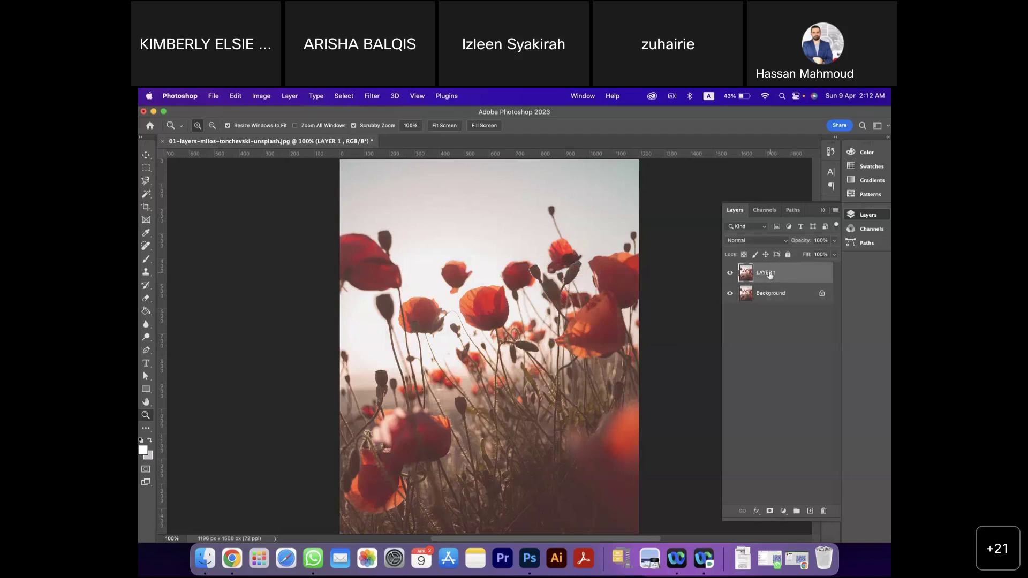
# - Select the Background and LAYER 1 in turn, and hide and show LAYER 1 to compare the two layers
pyautogui.click(765, 297)
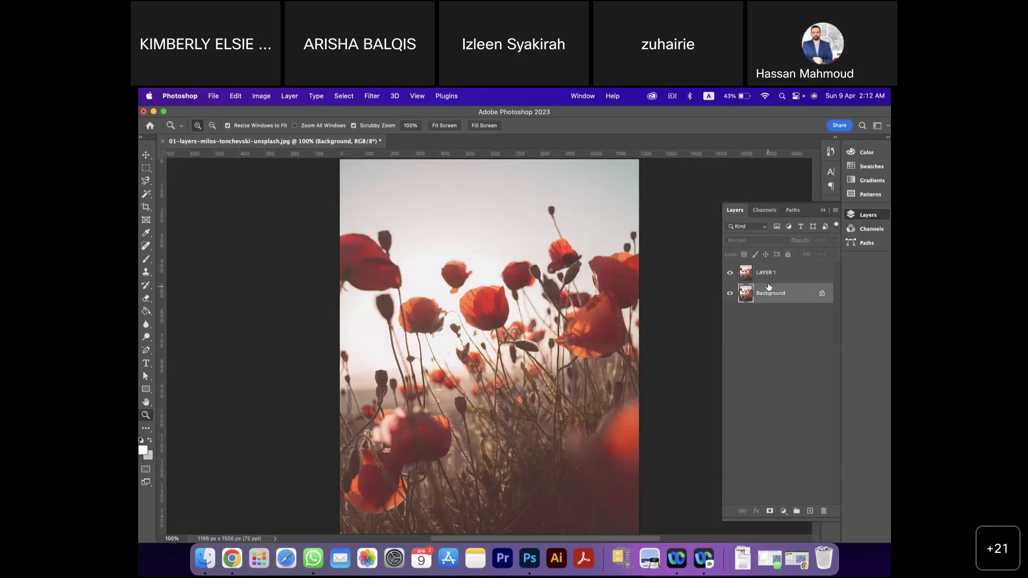
pyautogui.click(759, 274)
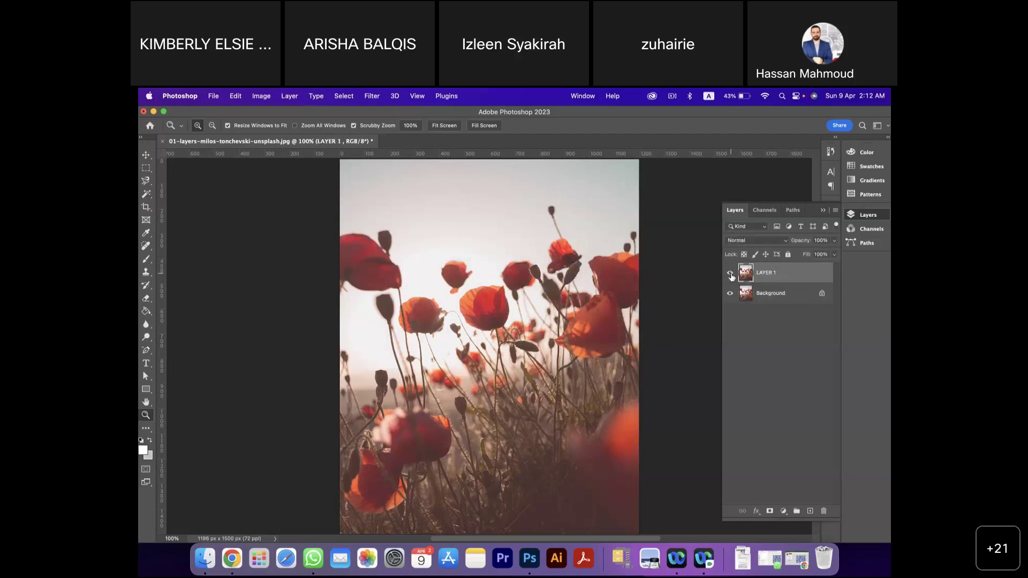
pyautogui.click(730, 273)
pyautogui.click(729, 274)
# - Apply the Auto Tone correction to LAYER 1
pyautogui.click(290, 97)
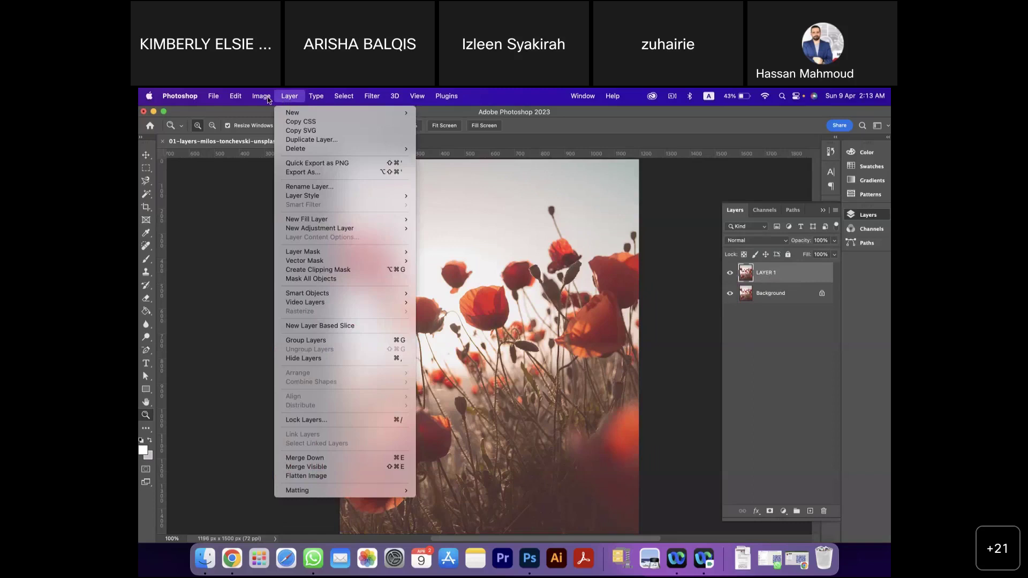
pyautogui.moveTo(267, 99)
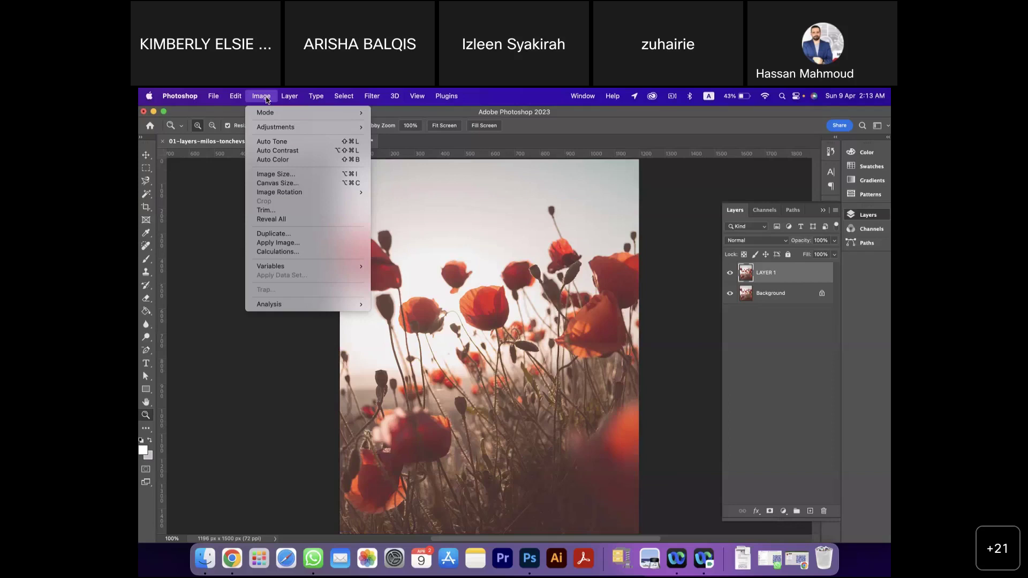
pyautogui.click(289, 144)
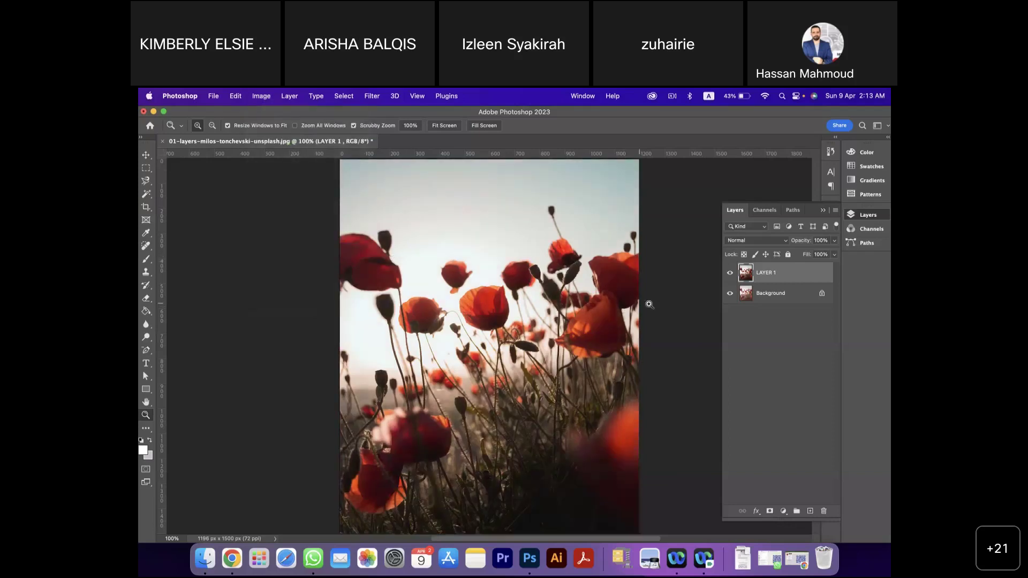
# - Switch LAYER 1's visibility off and on repeatedly to compare the toned copy with the original Background, leaving it shown
pyautogui.click(730, 274)
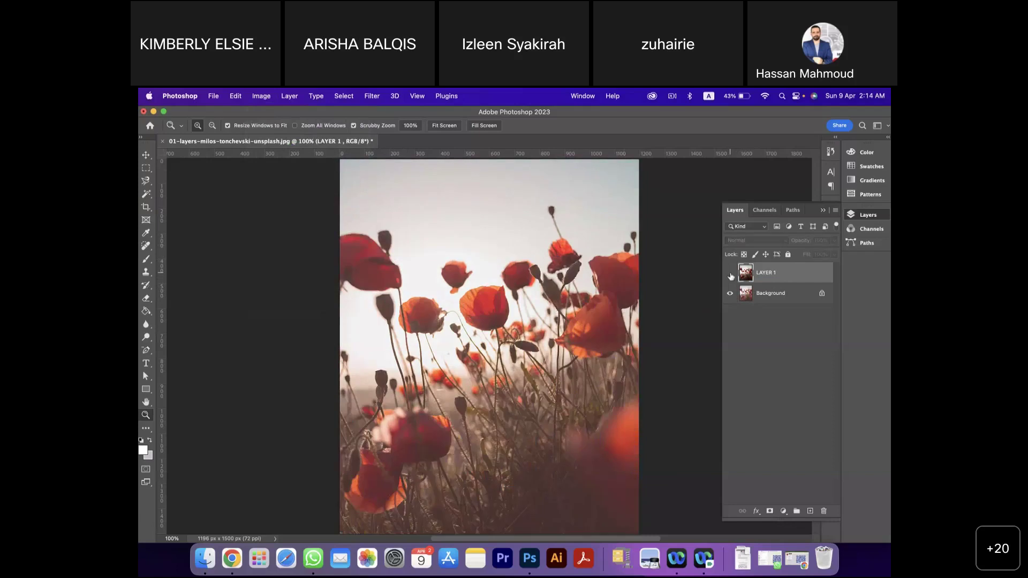
pyautogui.click(730, 274)
pyautogui.click(731, 274)
pyautogui.click(731, 274)
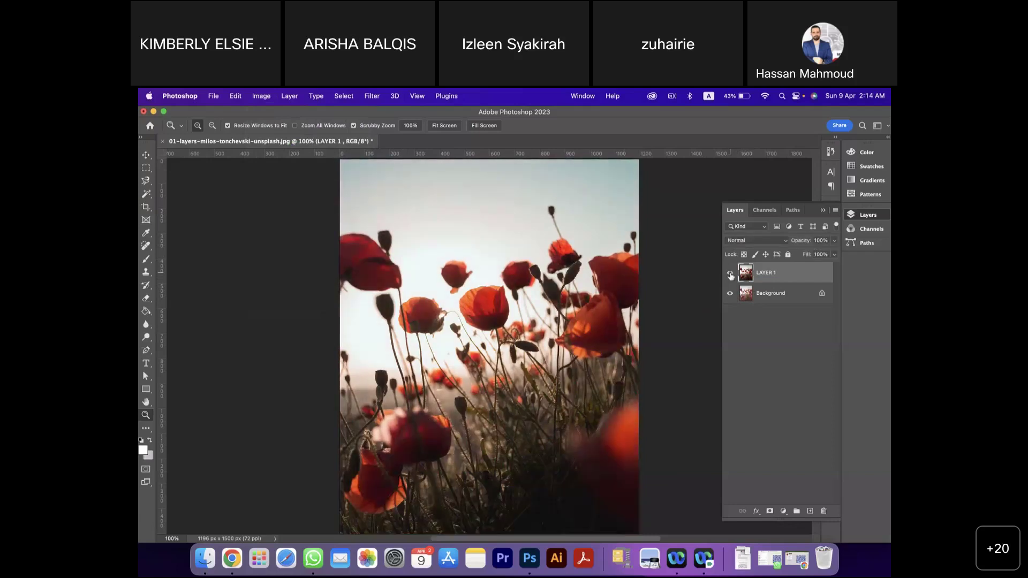
pyautogui.click(730, 274)
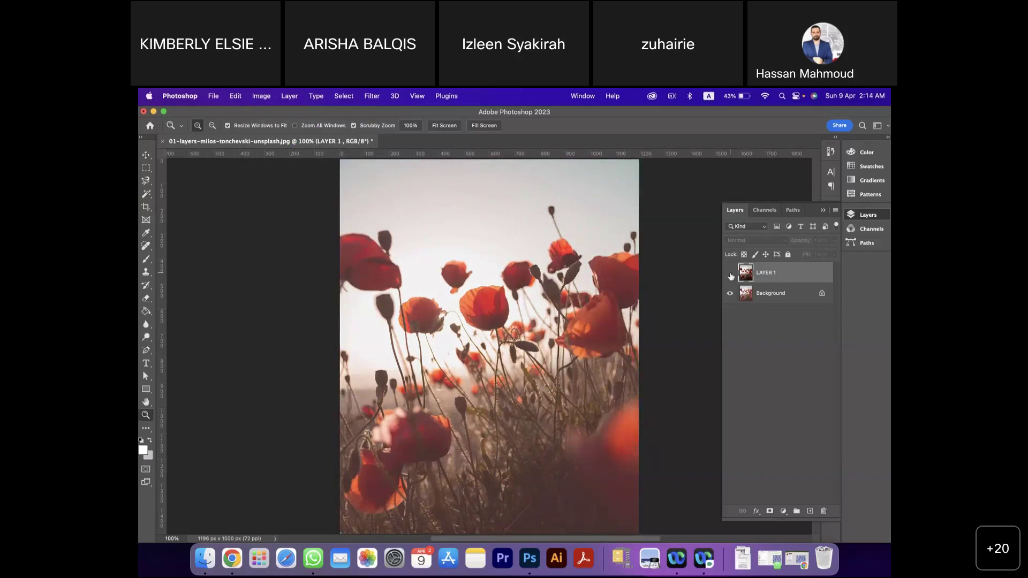
pyautogui.click(731, 274)
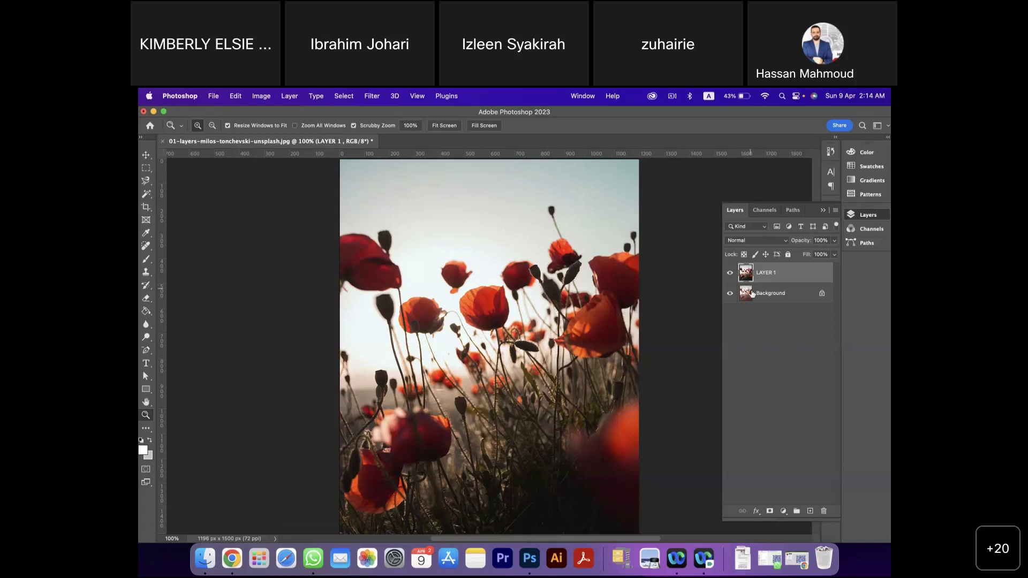
# - Duplicate the Background layer within the same document and name the copy LAYER 2
pyautogui.click(768, 296)
pyautogui.rightClick(768, 298)
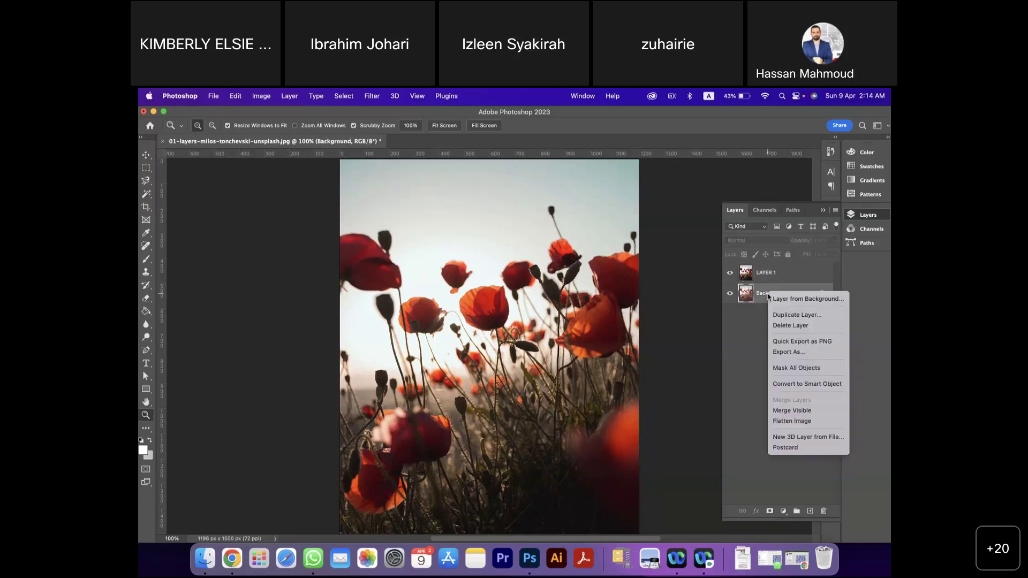
pyautogui.click(782, 315)
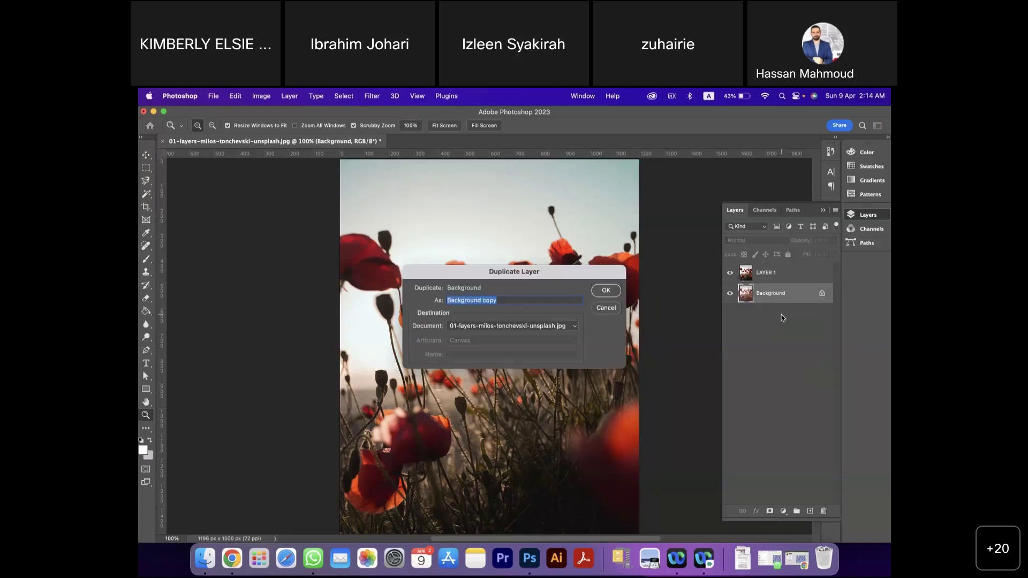
pyautogui.write('LAYER 2')
pyautogui.press('Return')
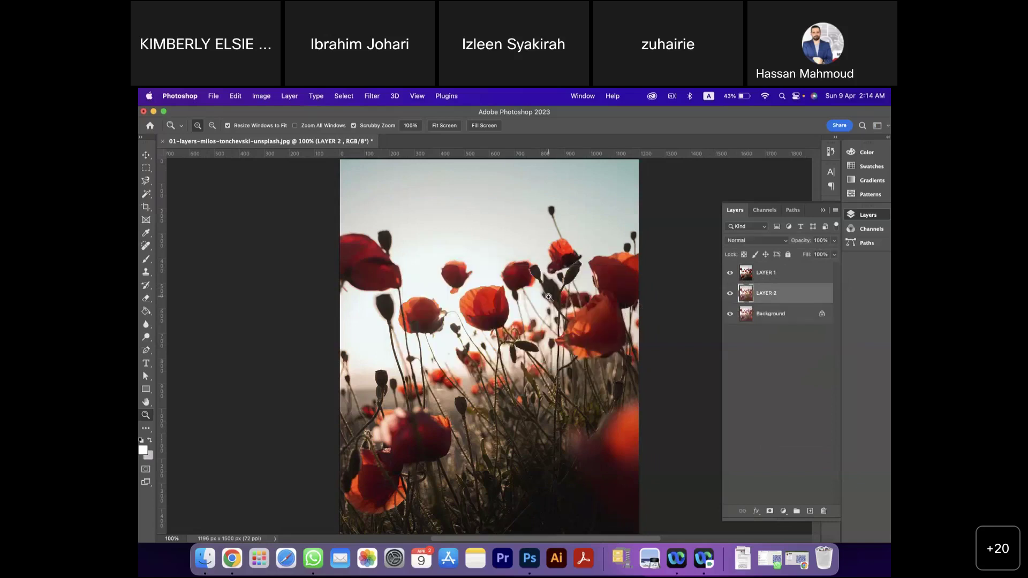
# - Move LAYER 2 above LAYER 1 in the layer stack and select LAYER 2
pyautogui.click(770, 279)
pyautogui.click(769, 293)
pyautogui.moveTo(766, 294); pyautogui.dragTo(764, 290)
pyautogui.moveTo(765, 274); pyautogui.dragTo(766, 272)
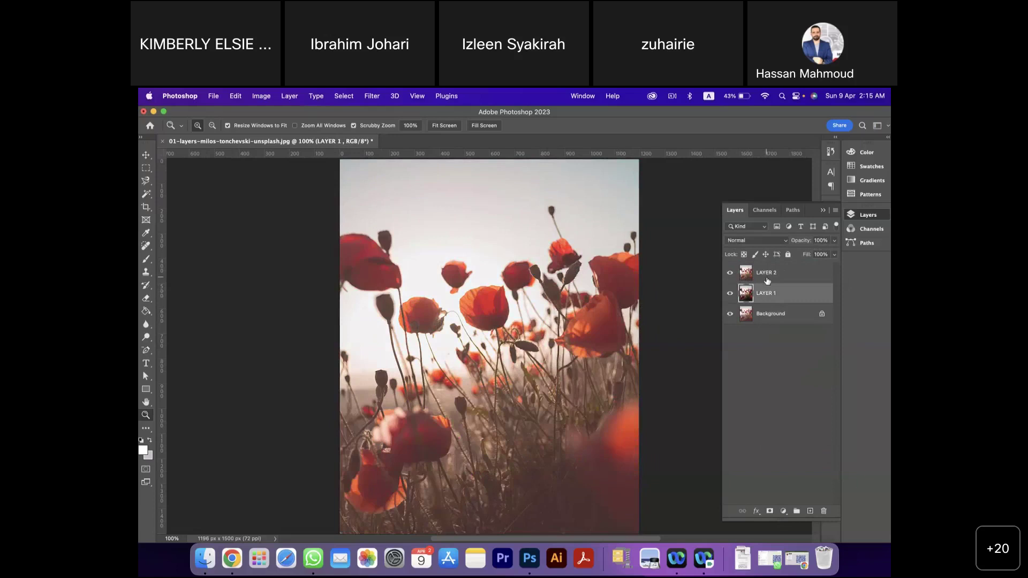
pyautogui.moveTo(769, 279)
pyautogui.mouseDown()
pyautogui.moveTo(765, 300)
pyautogui.moveTo(764, 270)
pyautogui.mouseUp()
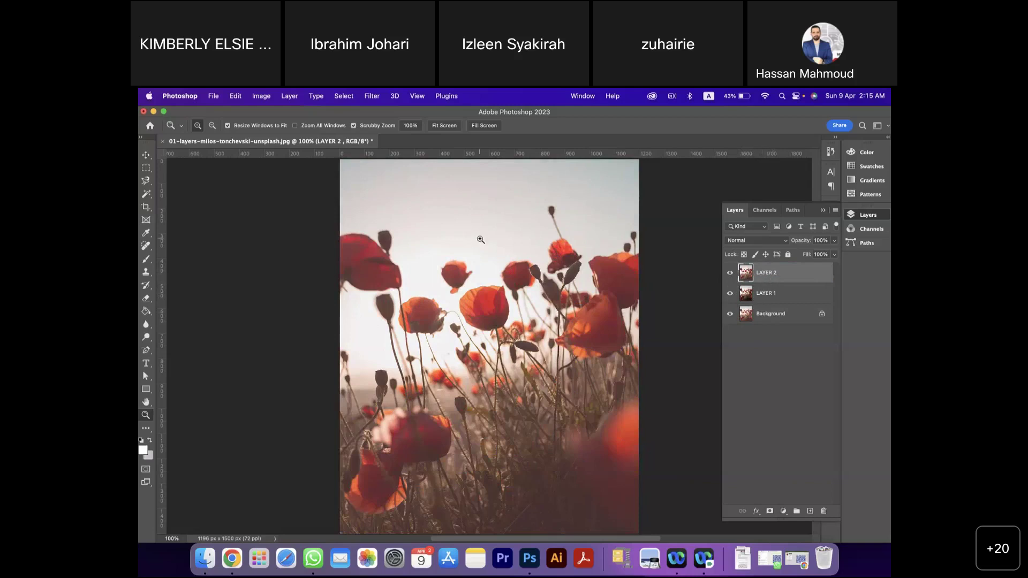
# - Apply the Auto Contrast correction to LAYER 2 and hide both LAYER 1 and LAYER 2
pyautogui.click(264, 98)
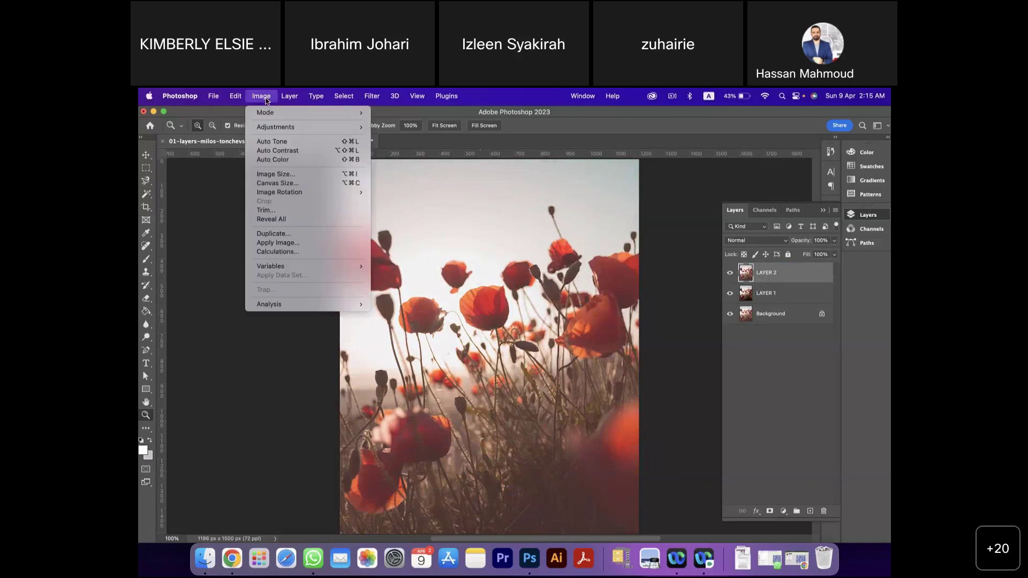
pyautogui.click(293, 151)
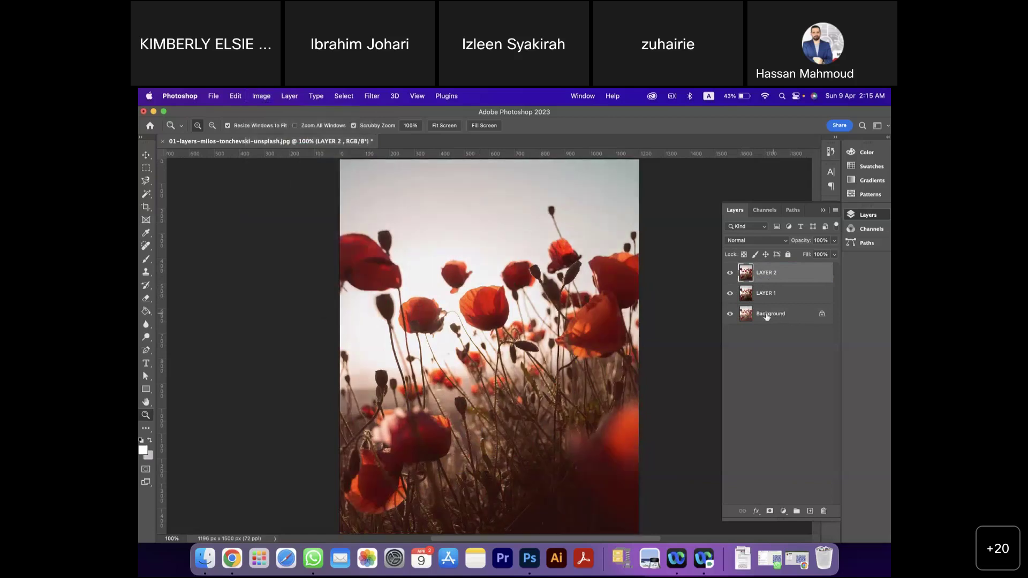
pyautogui.click(729, 294)
pyautogui.click(731, 275)
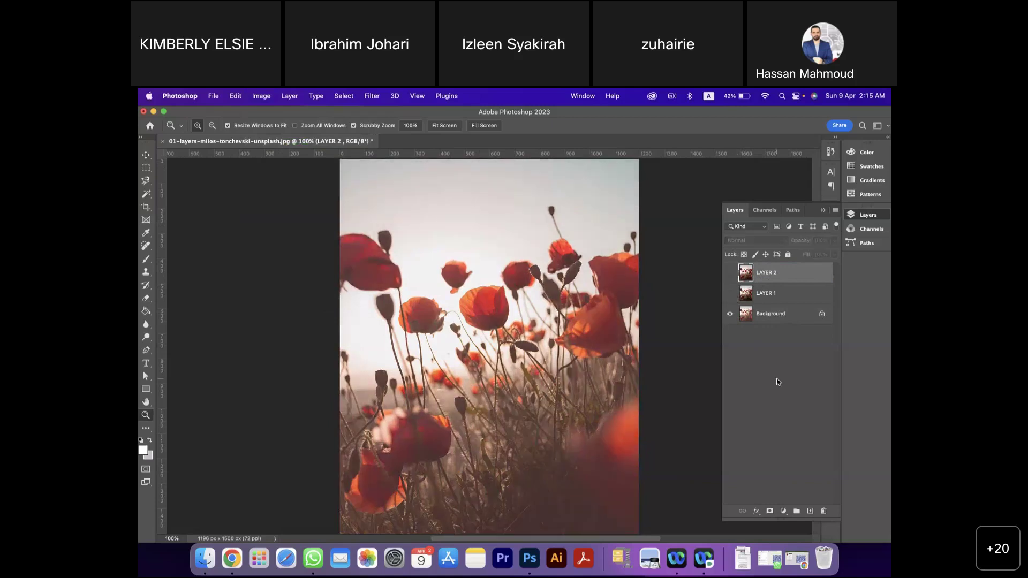
# - Select the Background and briefly show LAYER 1 and LAYER 2 one at a time to compare each correction with the original
pyautogui.click(772, 319)
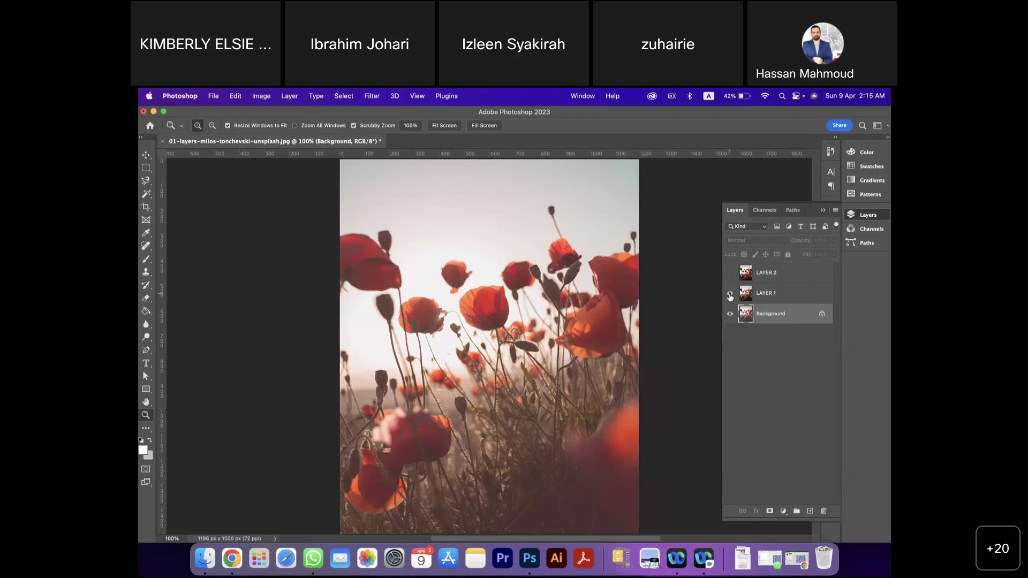
pyautogui.click(730, 294)
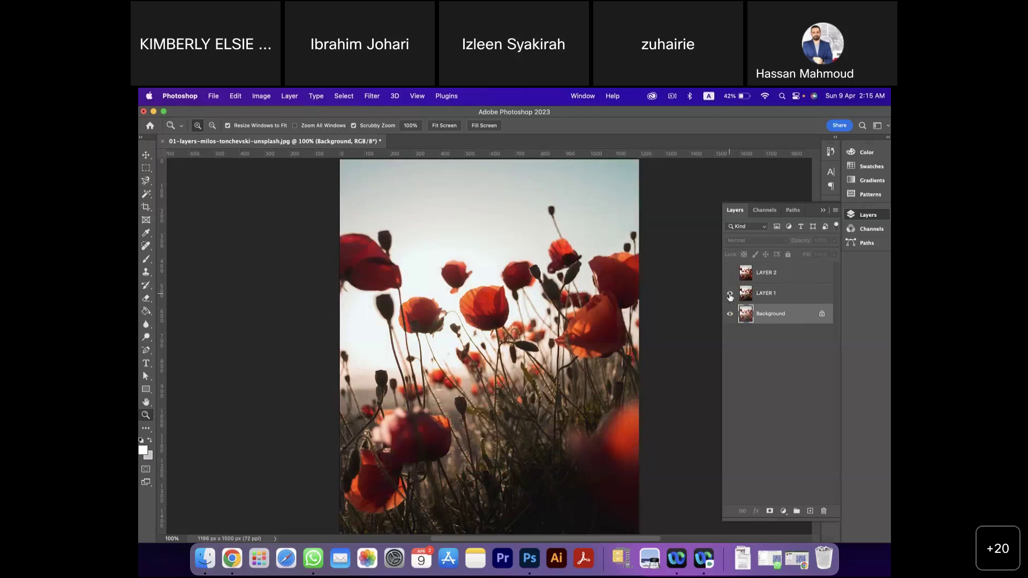
pyautogui.click(730, 296)
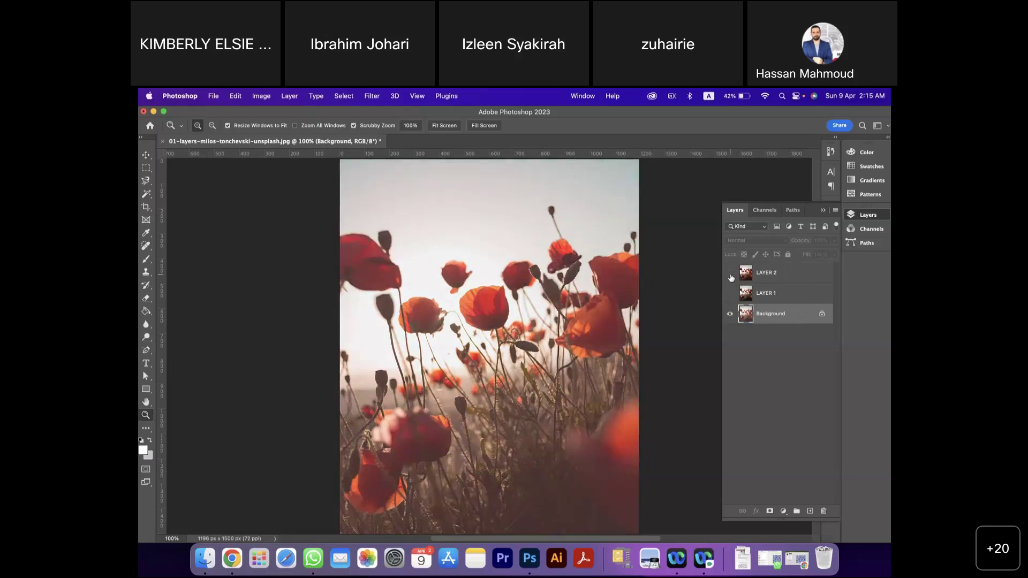
pyautogui.click(730, 273)
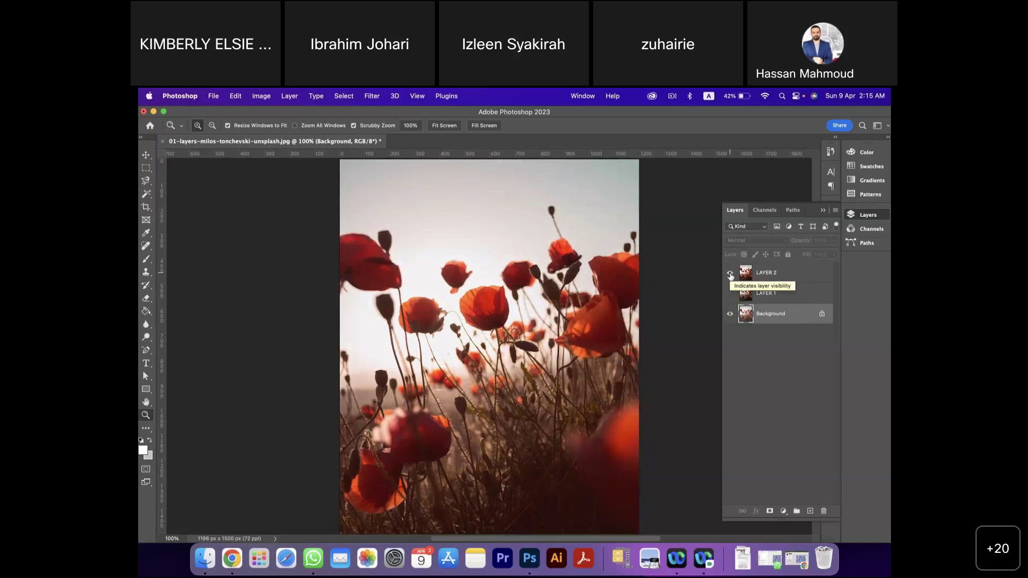
pyautogui.click(730, 274)
pyautogui.rightClick(770, 316)
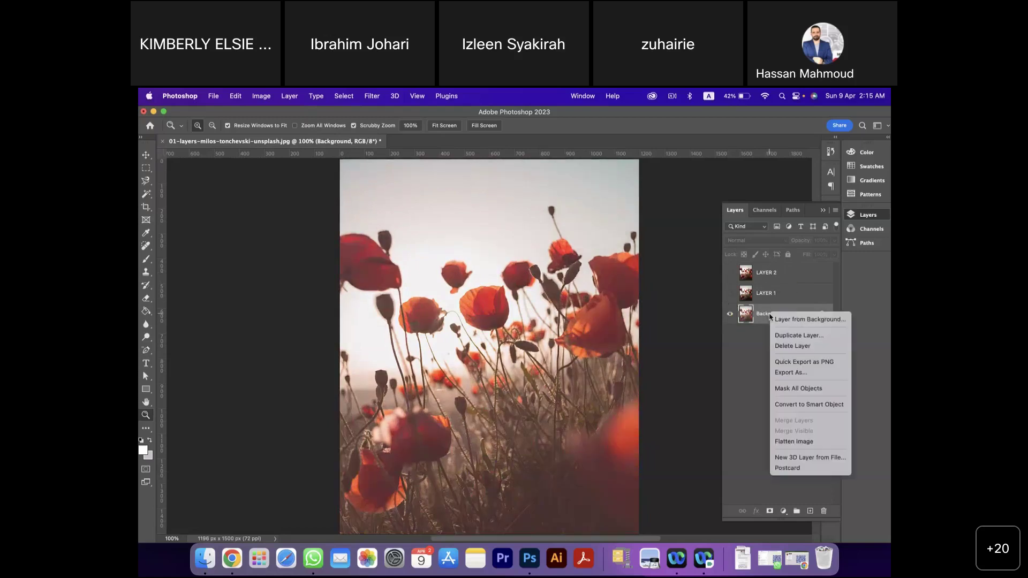
pyautogui.click(797, 335)
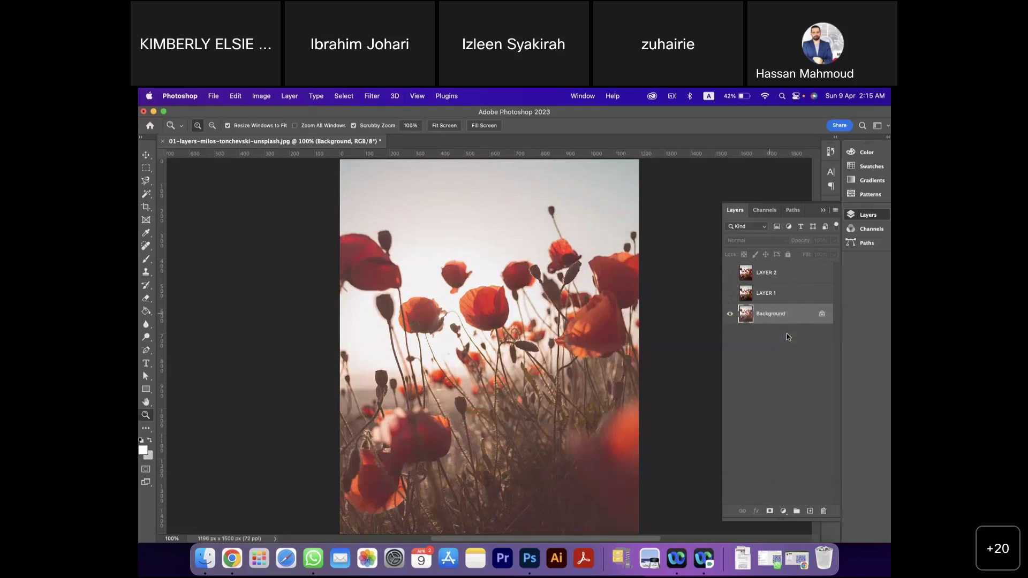
pyautogui.click(605, 290)
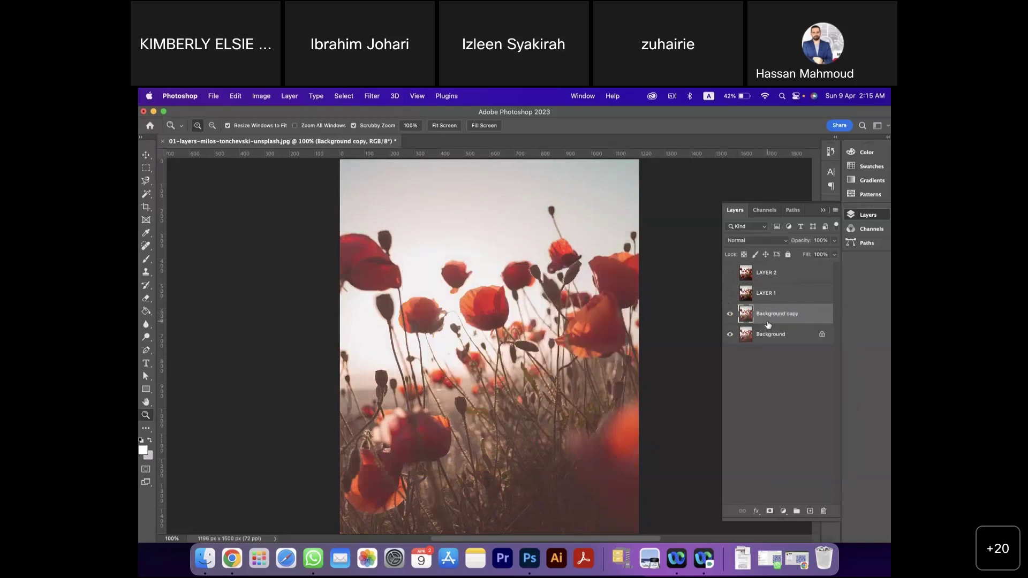
pyautogui.press('BackSpace')
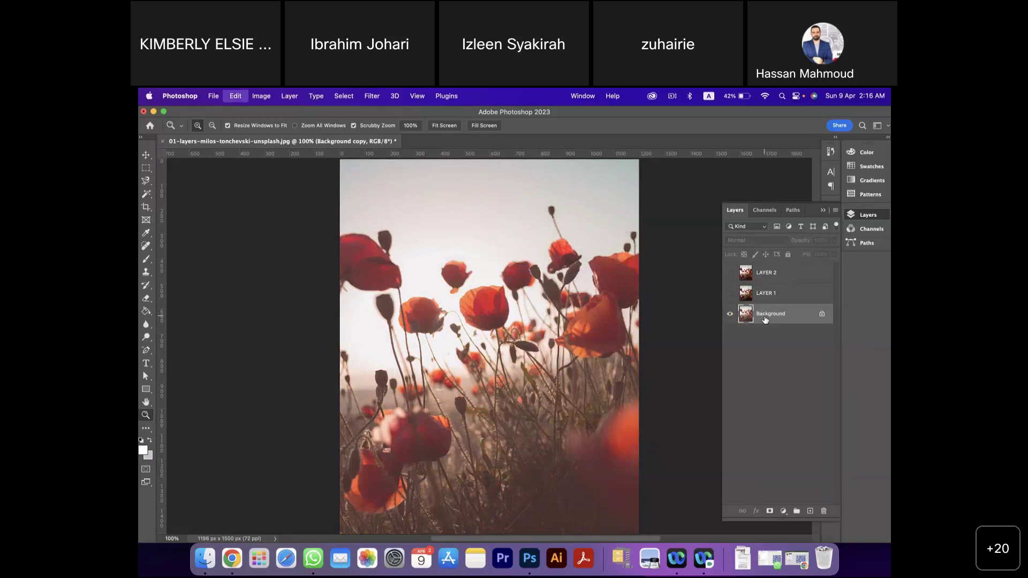
# - Duplicate the Background layer as LAYER3 and move the copy to the top of the layer stack
pyautogui.rightClick(766, 313)
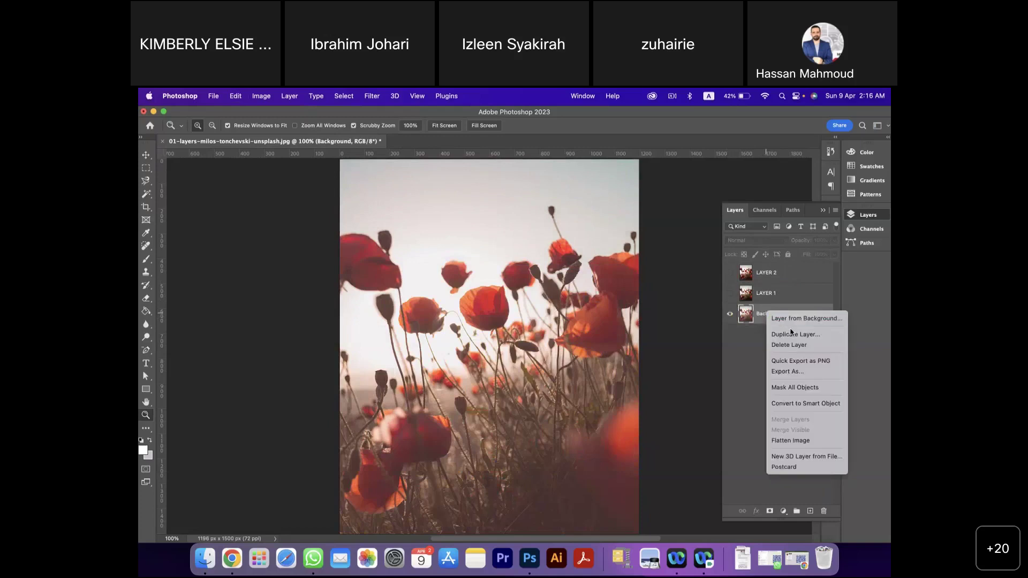
pyautogui.click(795, 334)
pyautogui.write('LAYER3')
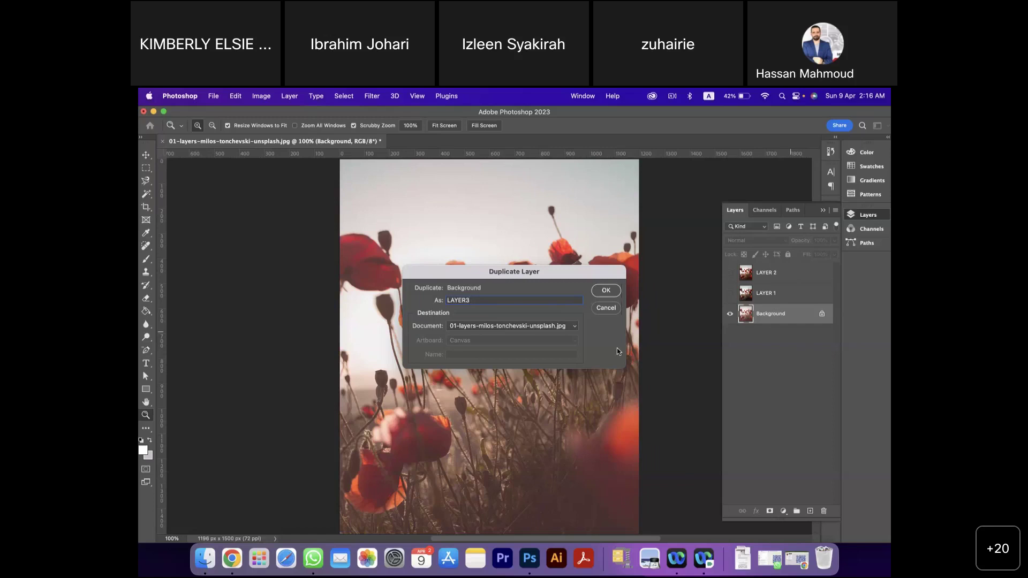
pyautogui.click(605, 293)
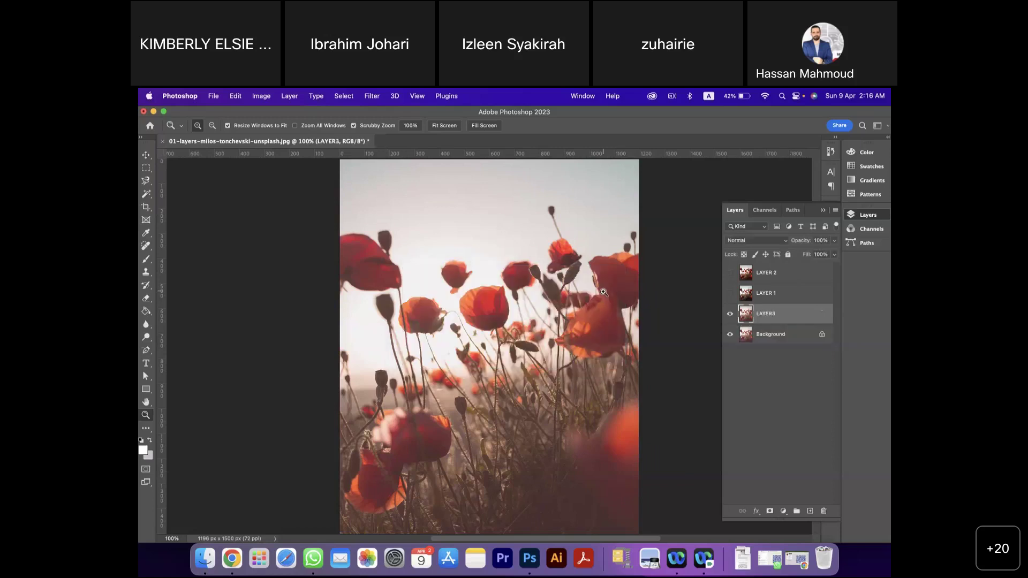
pyautogui.moveTo(773, 314); pyautogui.dragTo(771, 271)
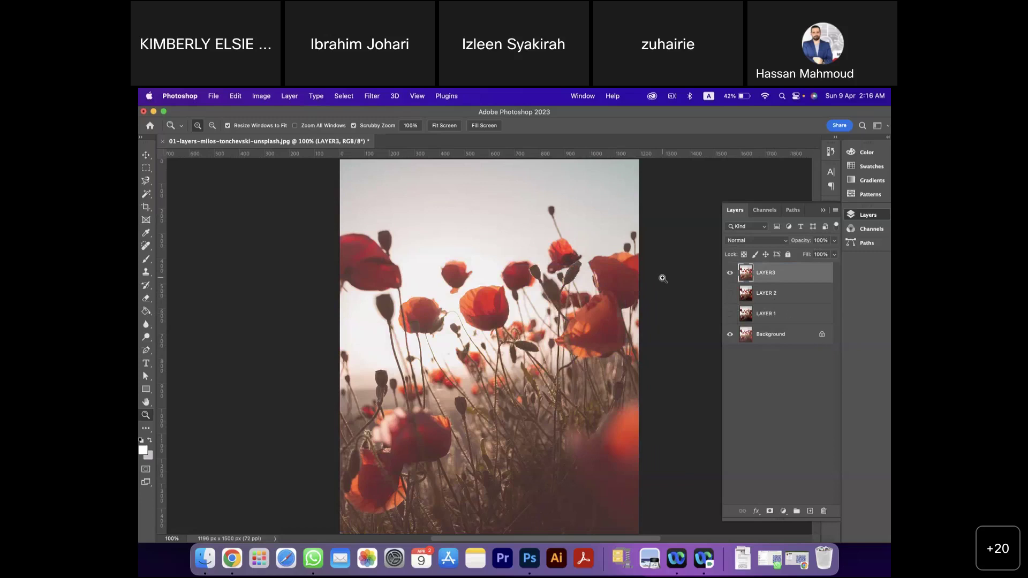
# - Apply the Auto Color correction to LAYER3 and return to the layer list
pyautogui.click(260, 97)
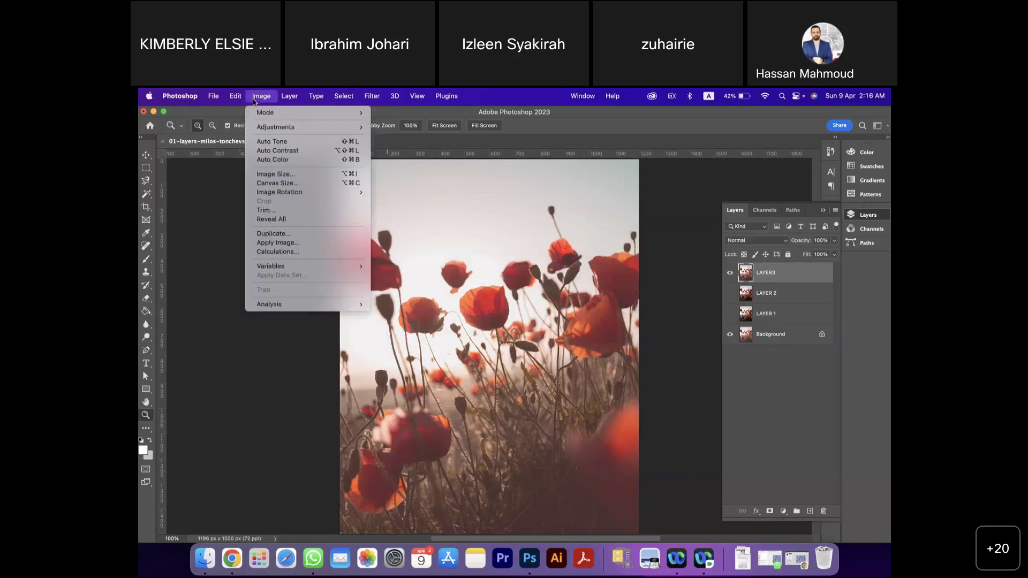
pyautogui.click(281, 160)
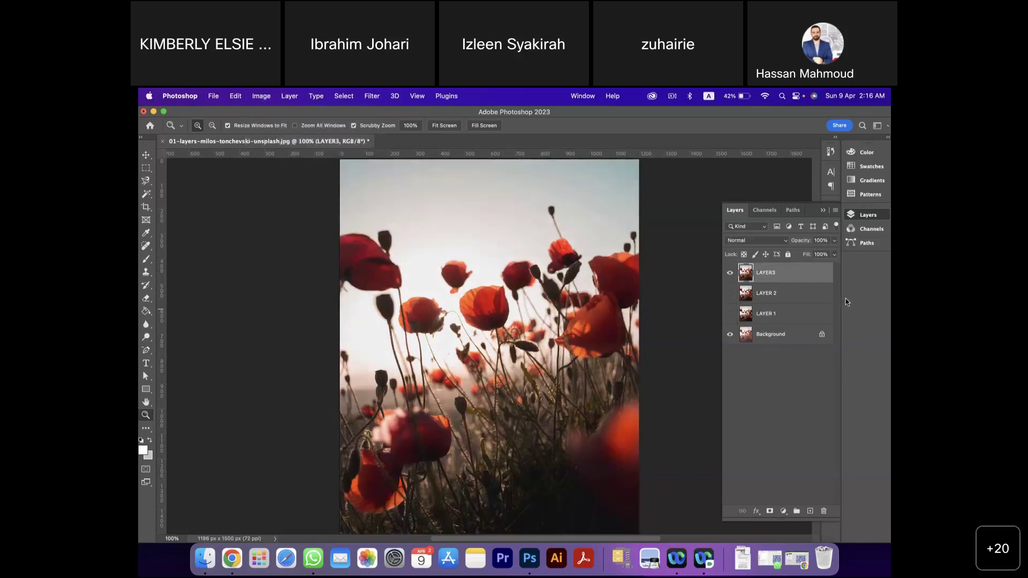
pyautogui.click(868, 154)
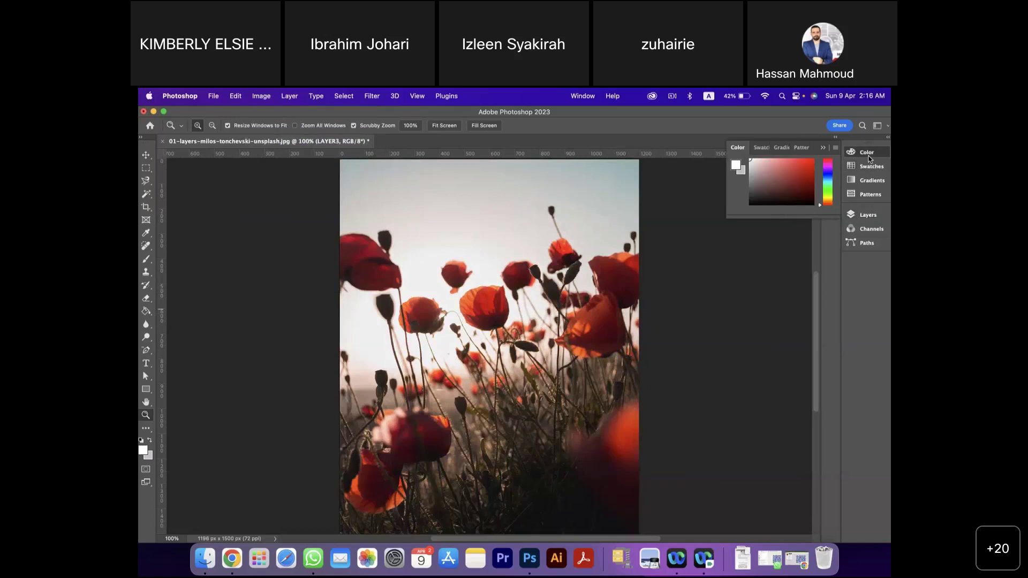
pyautogui.click(869, 156)
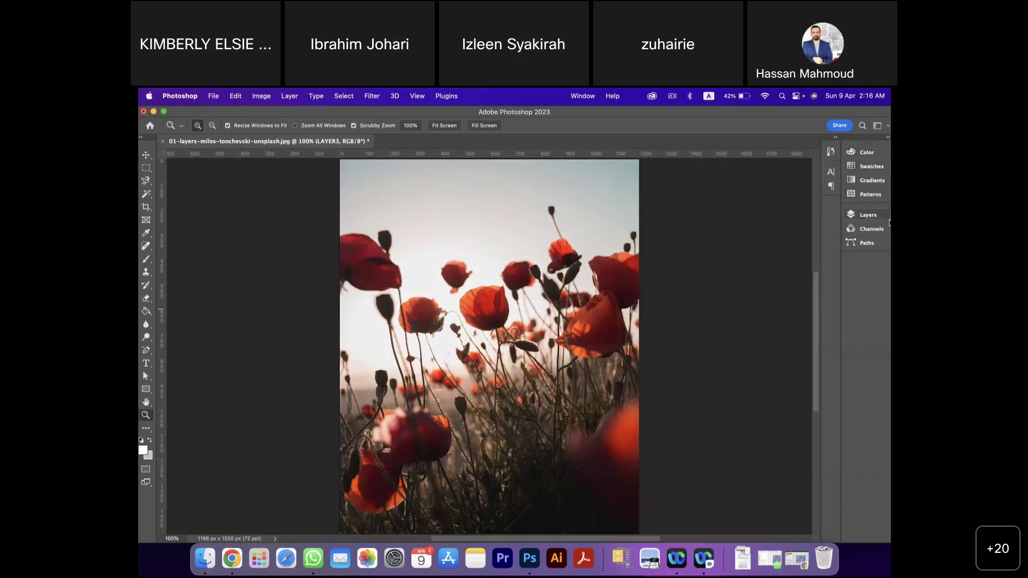
pyautogui.click(871, 216)
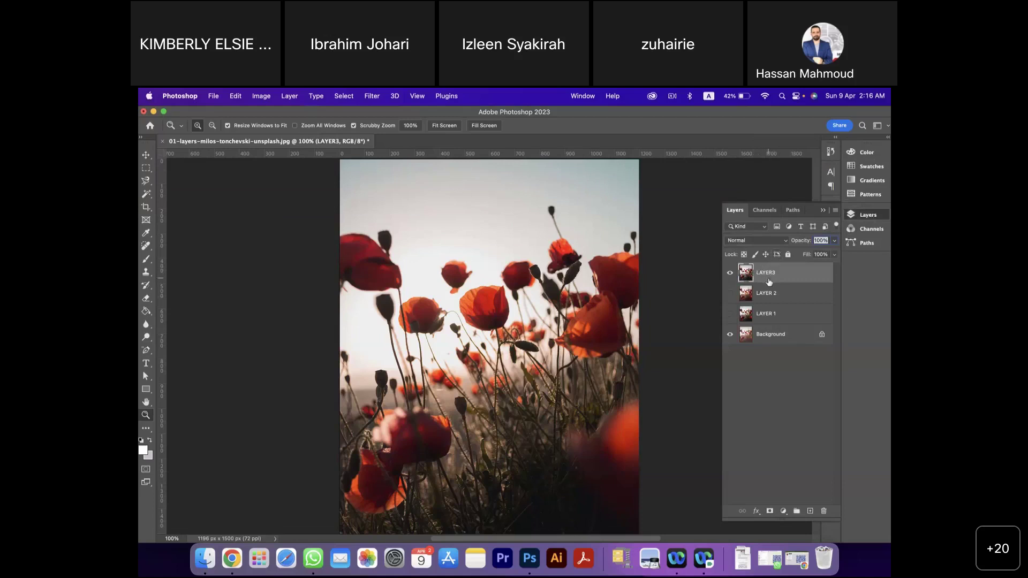
# - Set the blend mode of LAYER3 to Screen and hide the layer
pyautogui.click(785, 243)
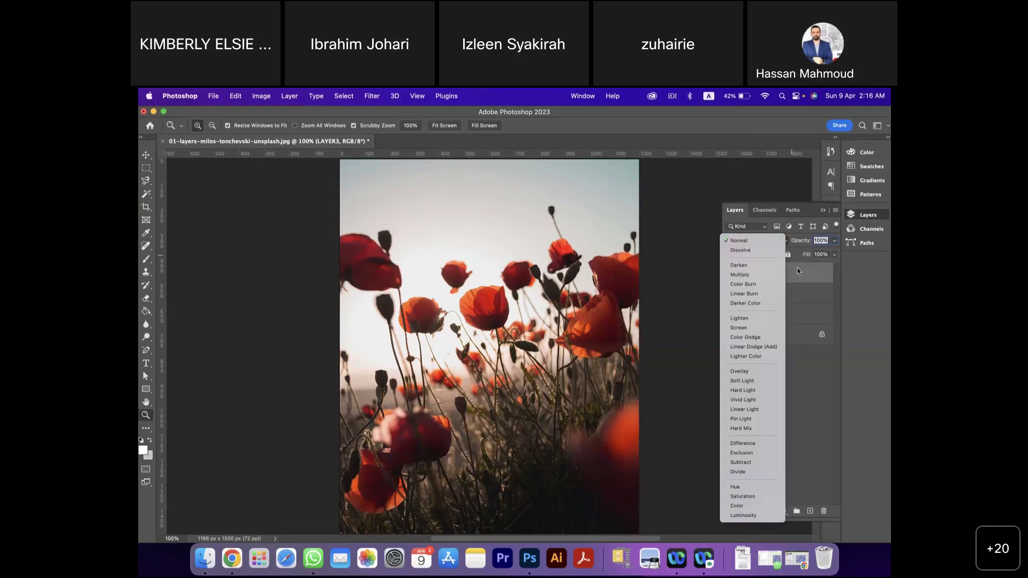
pyautogui.click(786, 244)
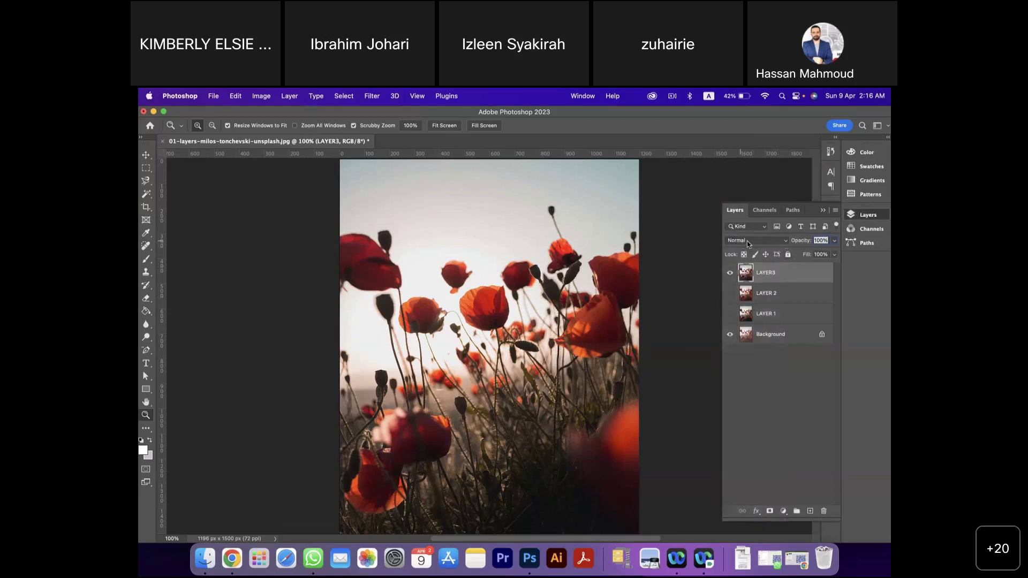
pyautogui.click(786, 244)
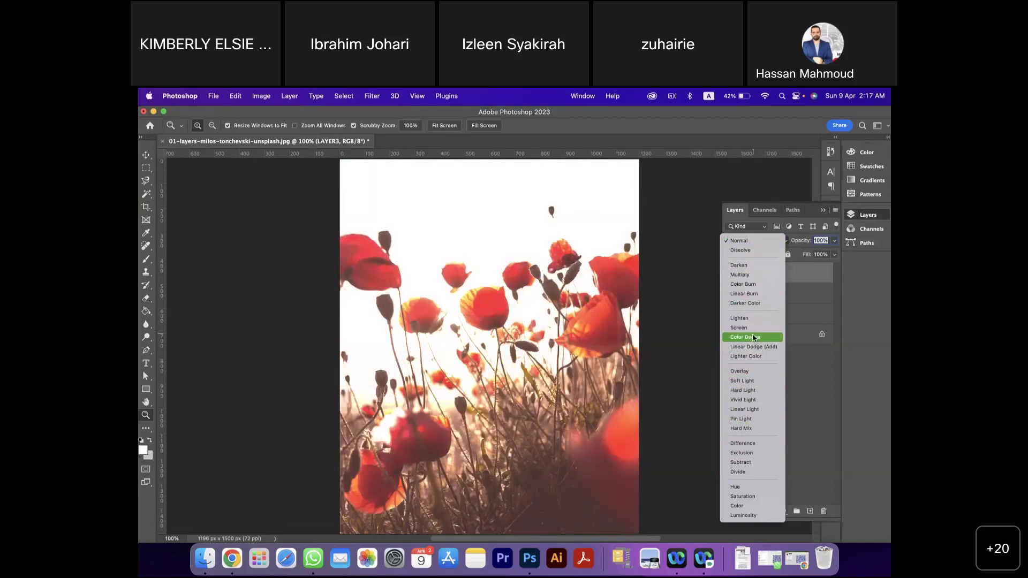
pyautogui.click(752, 328)
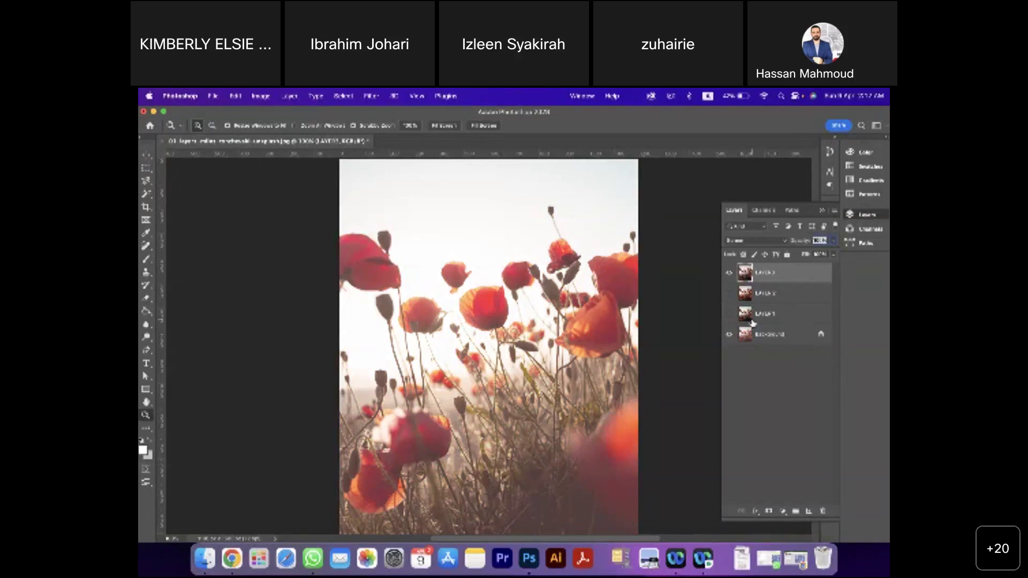
pyautogui.click(729, 272)
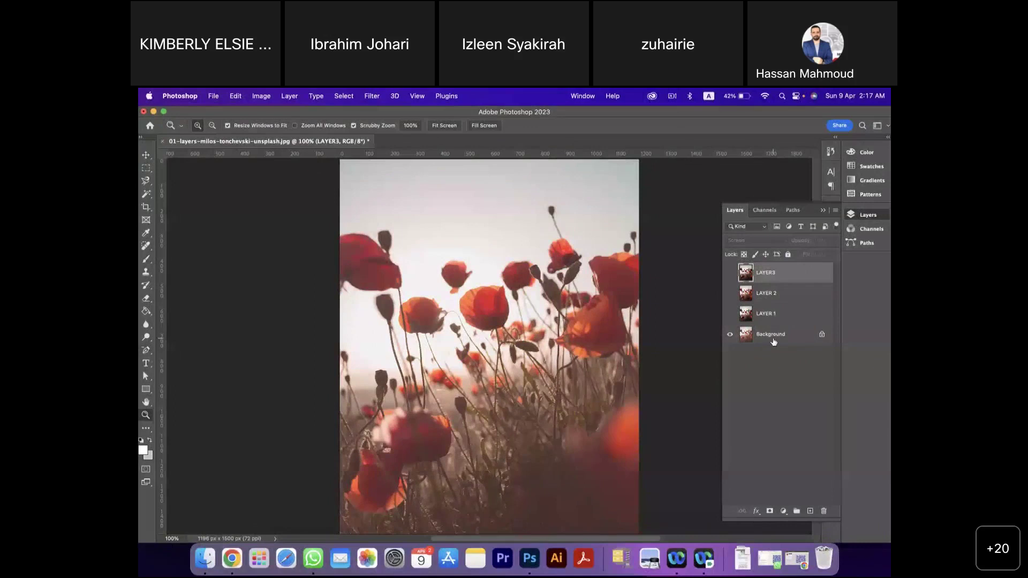
# - Duplicate the Background layer as LAYER5 and move the copy to the top of the layer stack
pyautogui.click(743, 337)
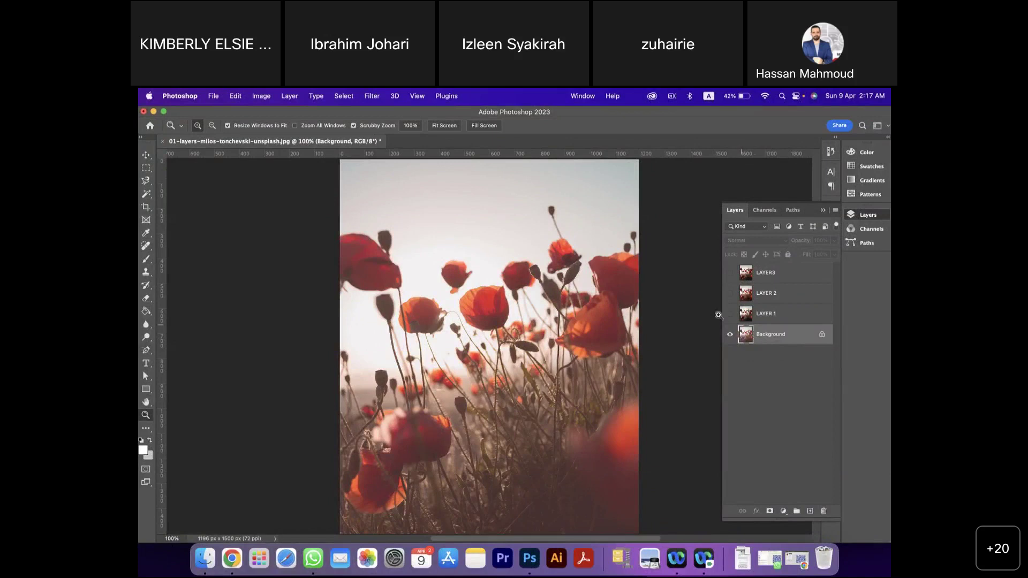
pyautogui.click(260, 99)
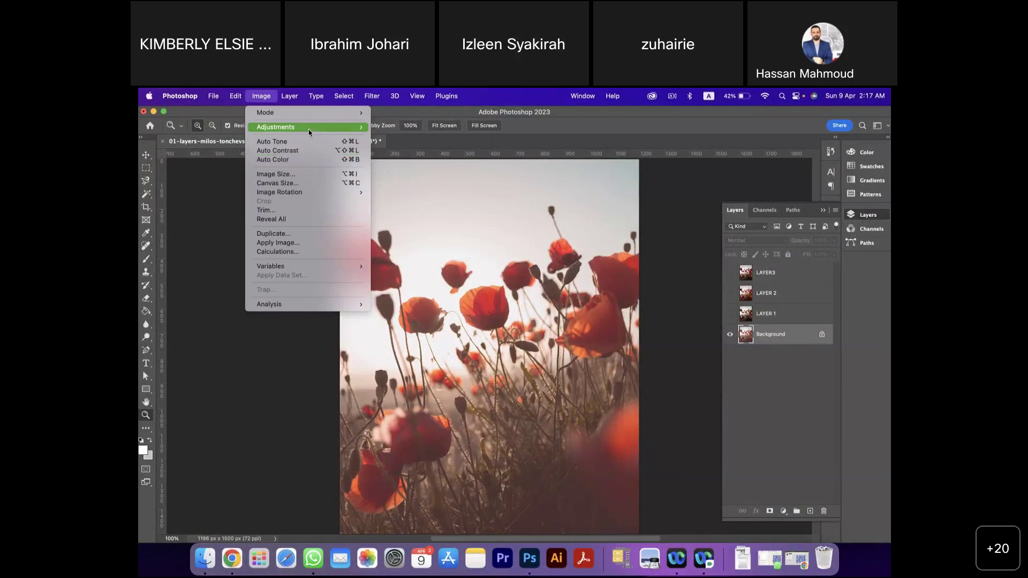
pyautogui.moveTo(309, 131)
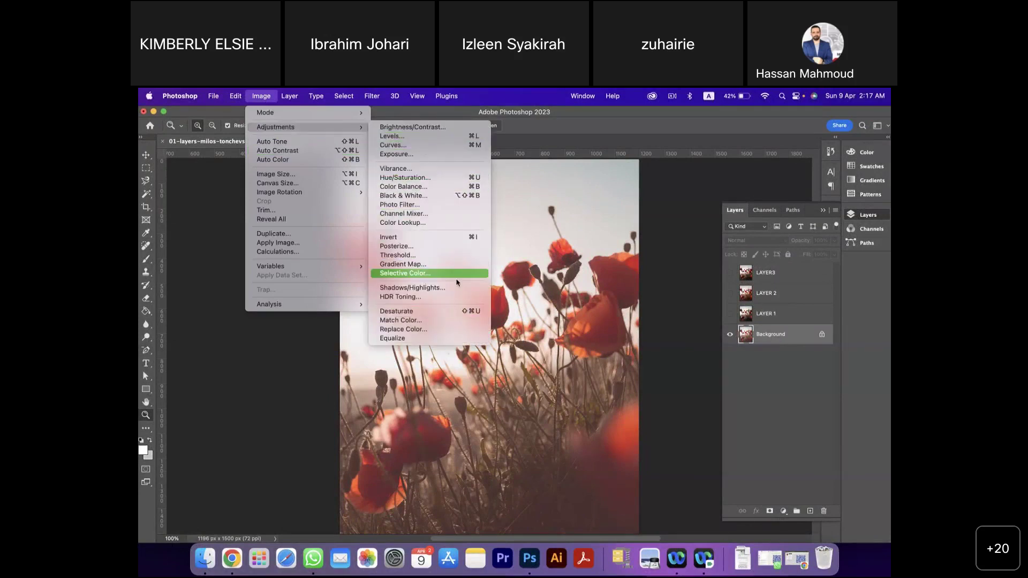
pyautogui.click(762, 348)
pyautogui.rightClick(763, 348)
pyautogui.click(788, 358)
pyautogui.write('LAYER5')
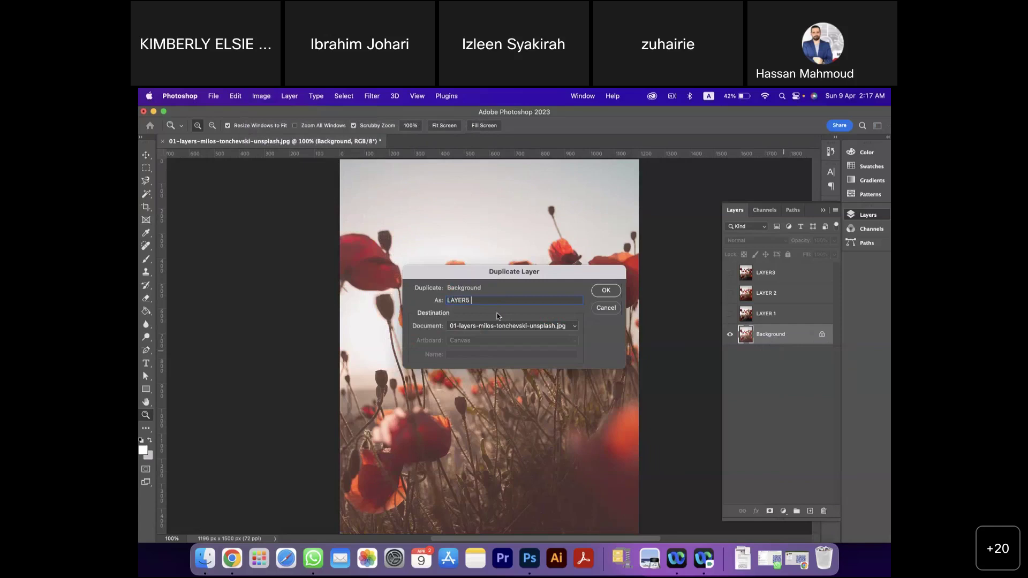
pyautogui.click(606, 290)
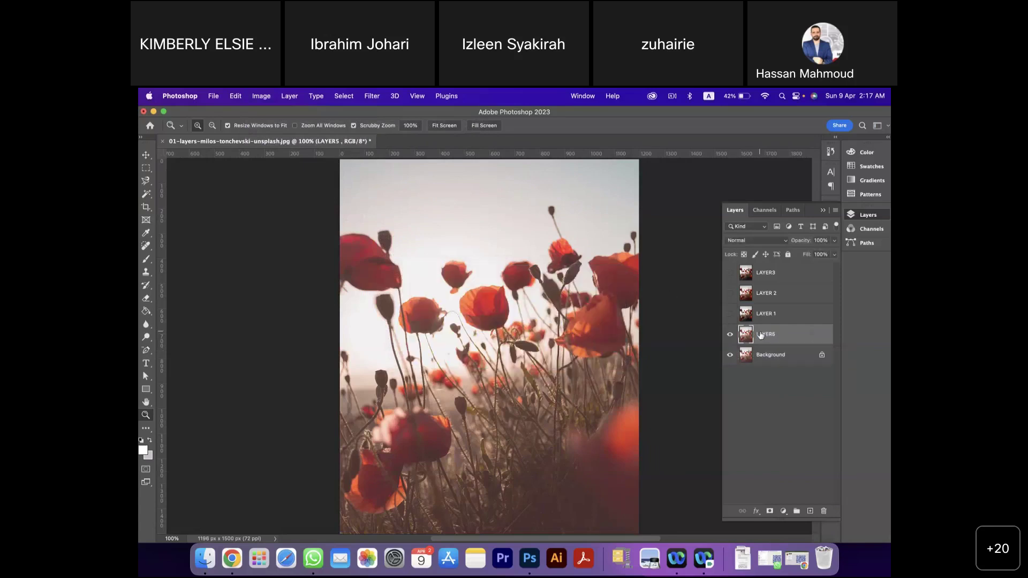
pyautogui.moveTo(759, 328); pyautogui.dragTo(763, 268)
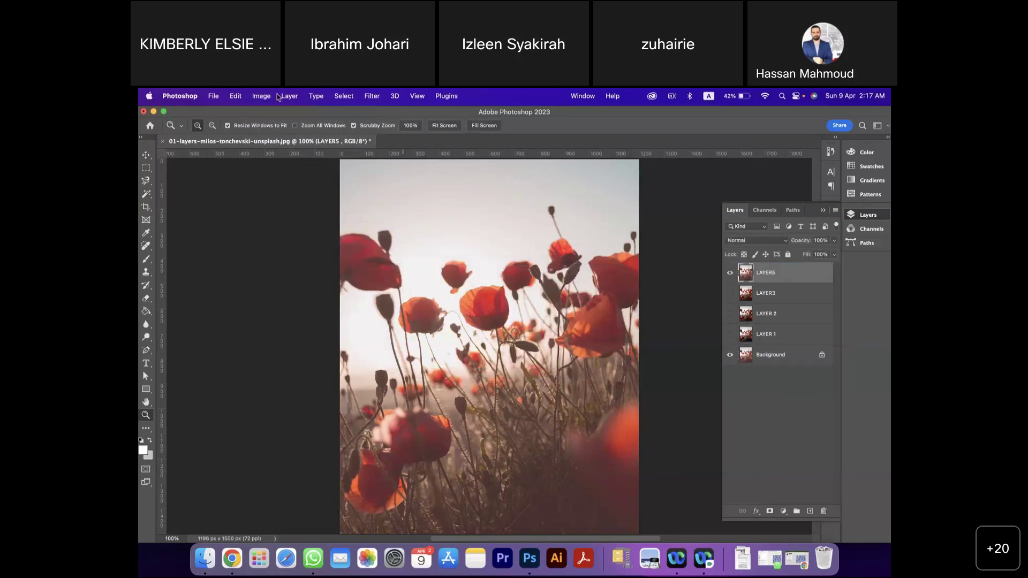
# - Try a Black & White adjustment on LAYER5 with Cyans set to -94, and undo it
pyautogui.click(270, 97)
pyautogui.moveTo(292, 128)
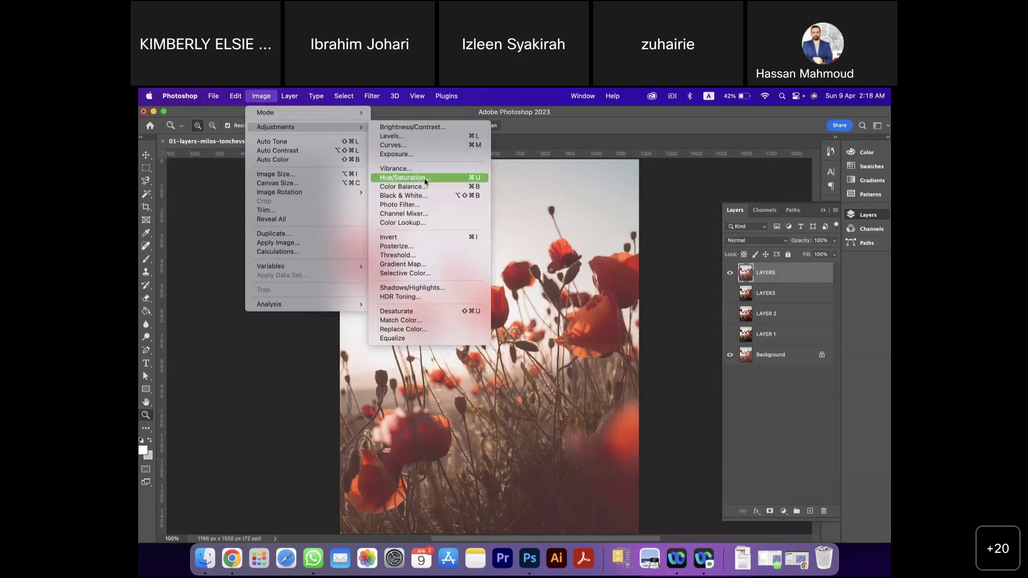
pyautogui.click(421, 196)
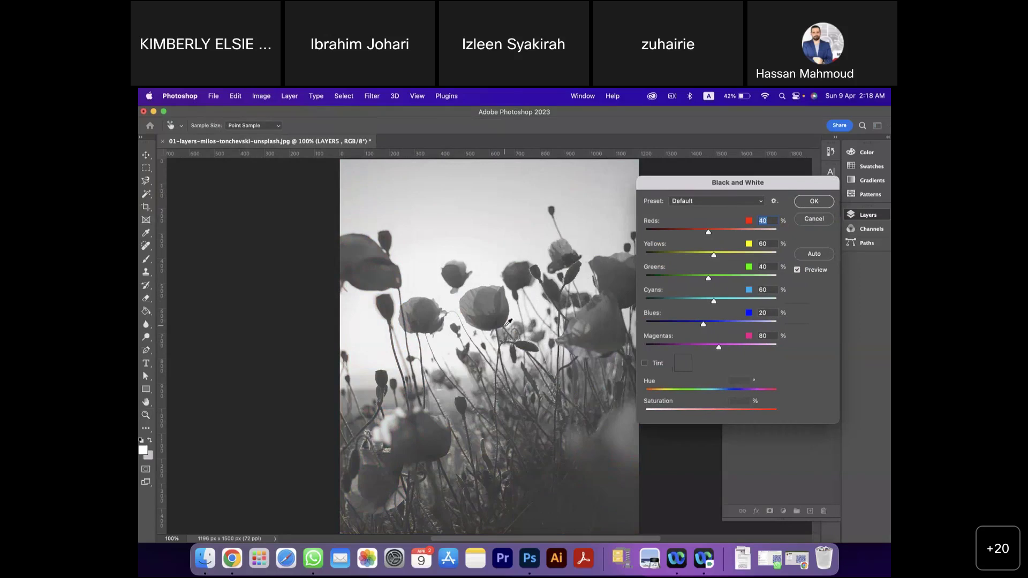
pyautogui.moveTo(714, 301); pyautogui.dragTo(675, 309)
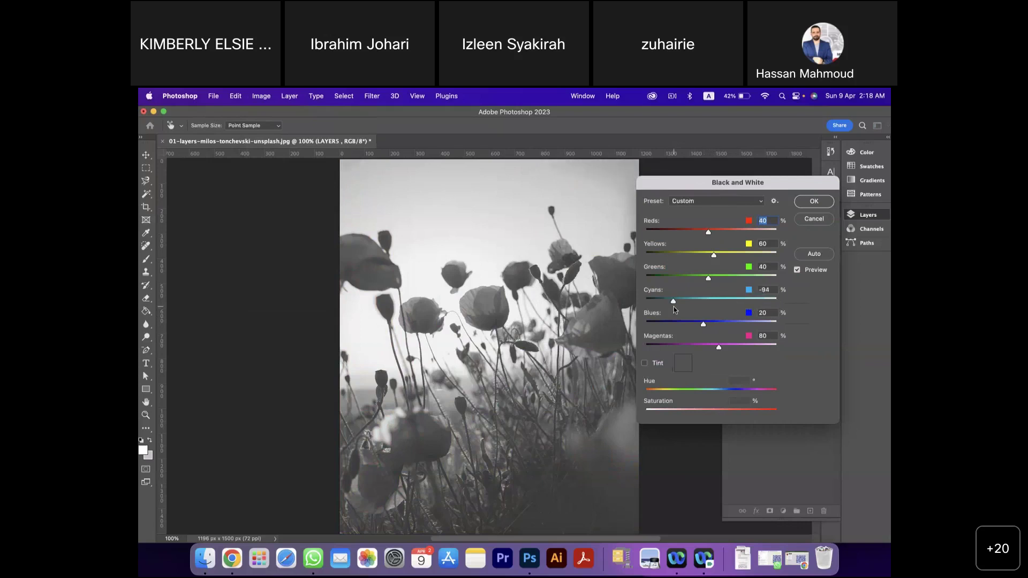
pyautogui.click(673, 310)
pyautogui.click(814, 202)
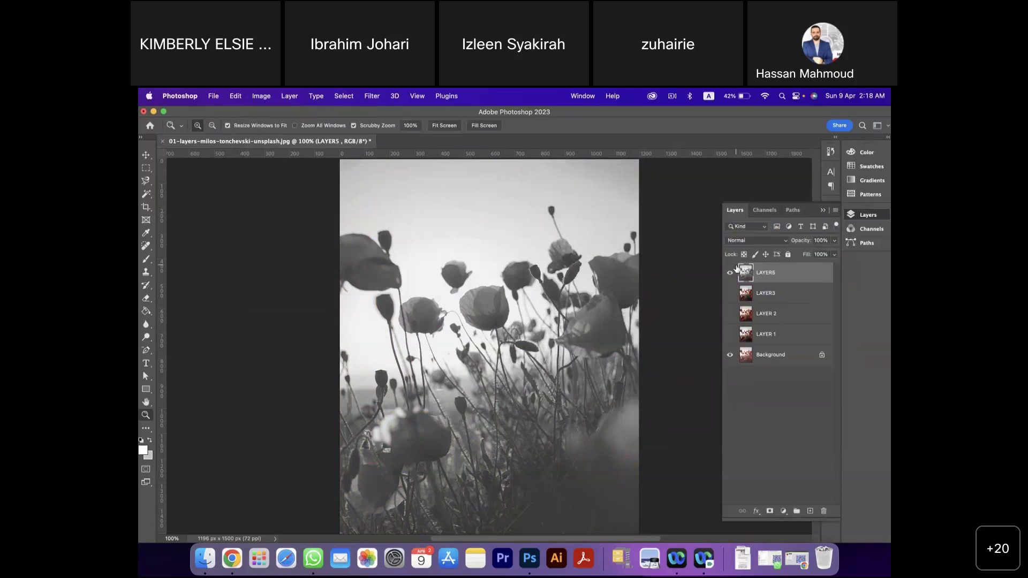
pyautogui.press('super+z')
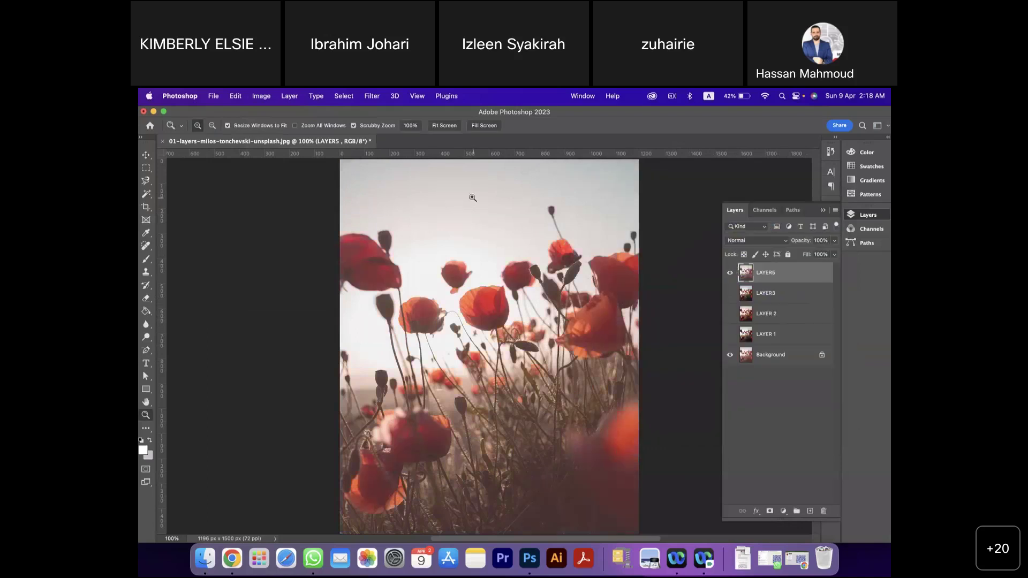
# - Apply a Levels adjustment to LAYER5 with input shadows at 12, highlights at 217 and slightly brightened midtones
pyautogui.click(266, 98)
pyautogui.moveTo(321, 127)
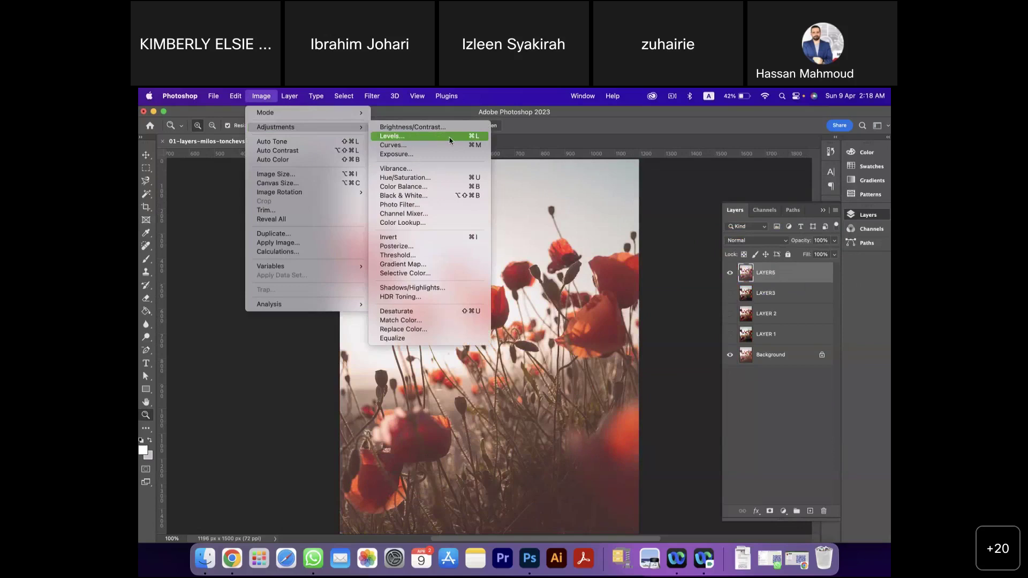
pyautogui.click(449, 140)
pyautogui.moveTo(597, 188); pyautogui.dragTo(722, 179)
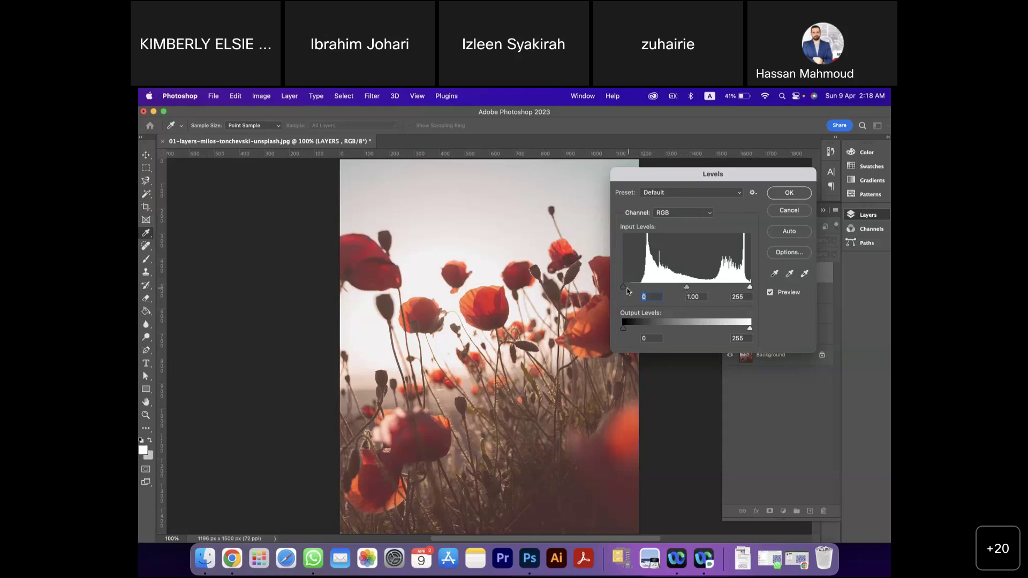
pyautogui.moveTo(623, 287)
pyautogui.mouseDown()
pyautogui.moveTo(669, 288)
pyautogui.moveTo(619, 287)
pyautogui.mouseUp()
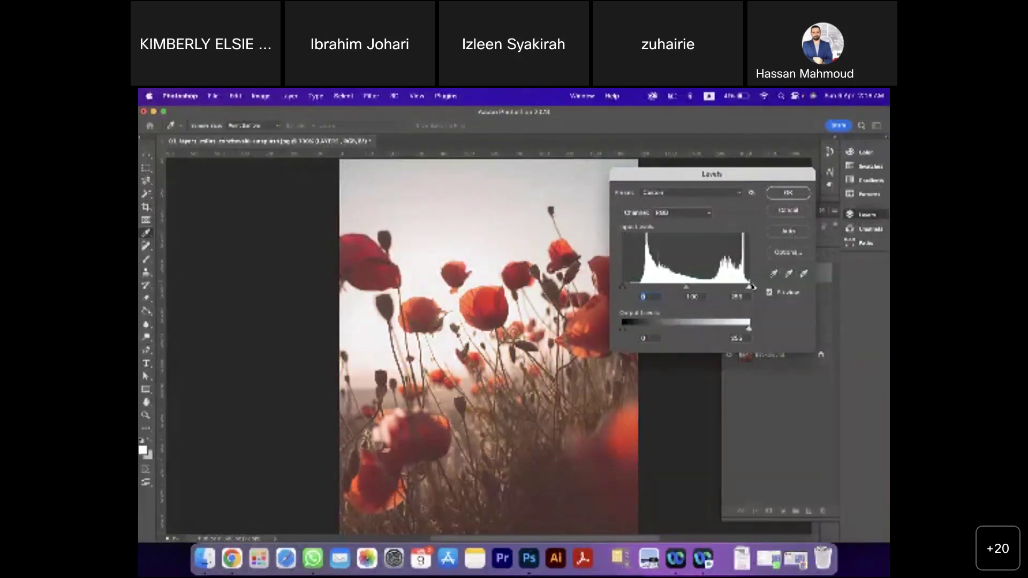
pyautogui.moveTo(751, 288)
pyautogui.mouseDown()
pyautogui.moveTo(725, 287)
pyautogui.moveTo(749, 288)
pyautogui.mouseUp()
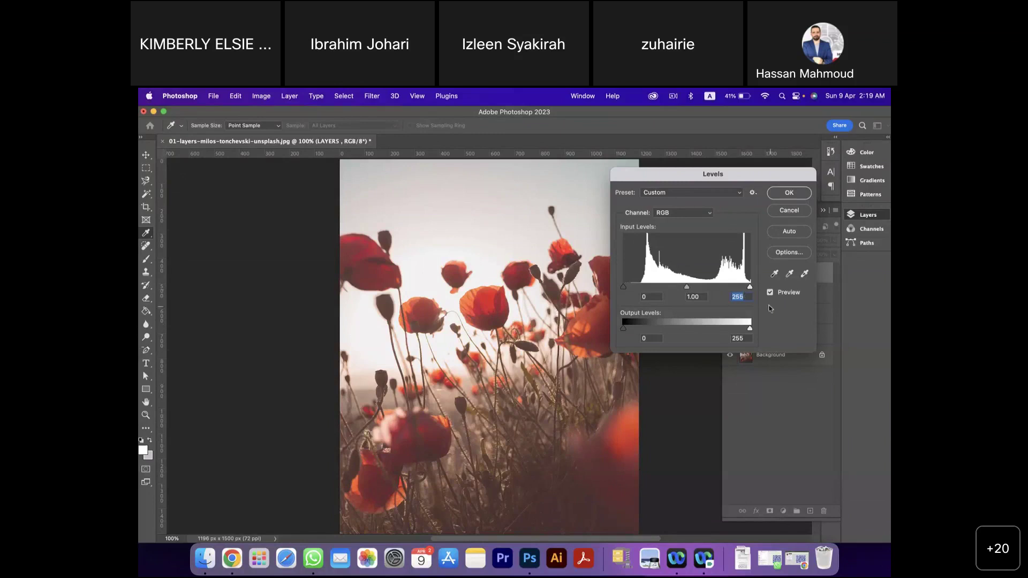
pyautogui.moveTo(623, 287); pyautogui.dragTo(629, 288)
pyautogui.moveTo(750, 287); pyautogui.dragTo(673, 289)
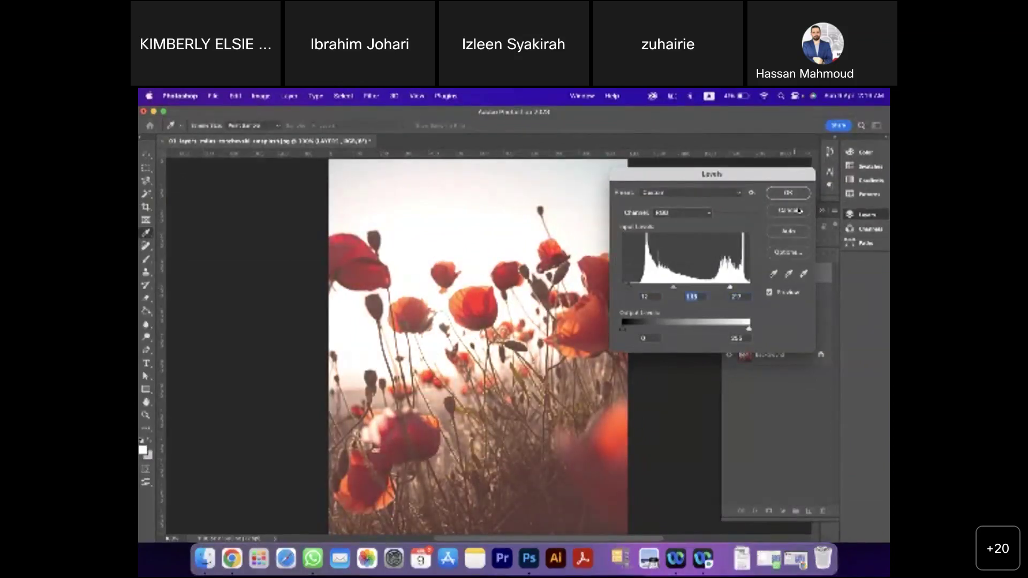
pyautogui.click(795, 195)
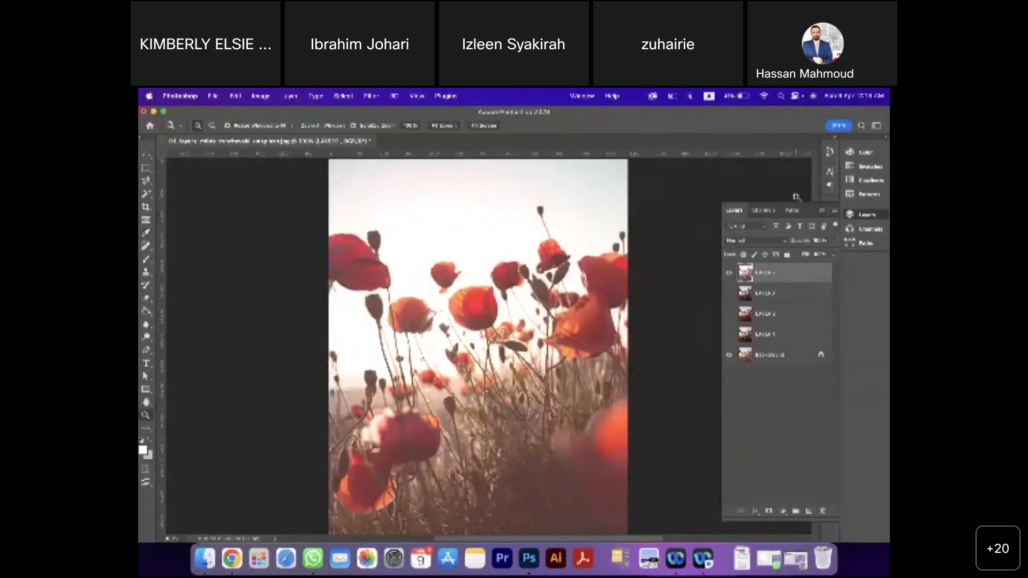
# - Toggle the visibility of LAYER5 to compare the Levels correction with the original photo, leaving the layer hidden
pyautogui.click(730, 274)
pyautogui.click(730, 274)
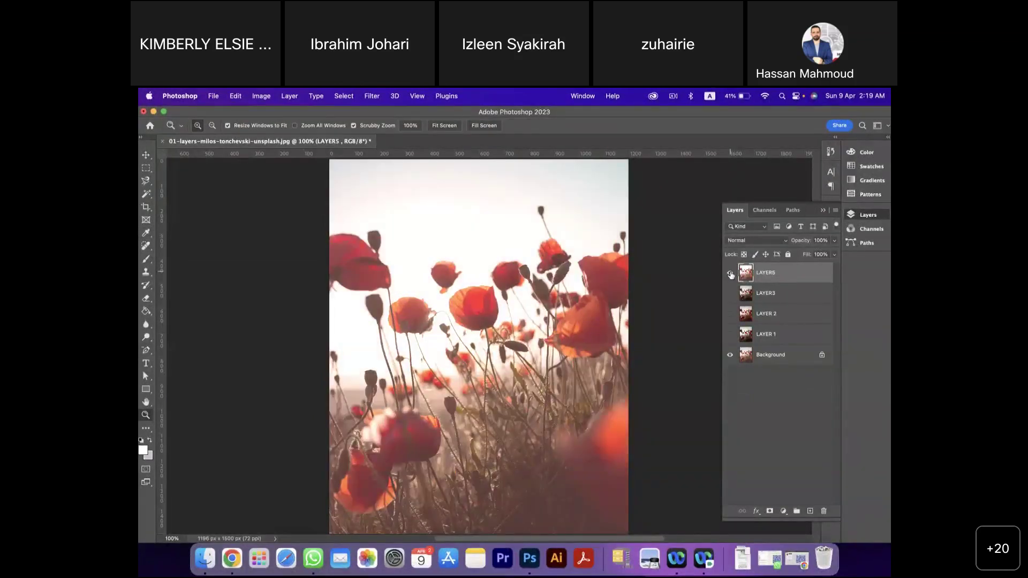
pyautogui.click(730, 274)
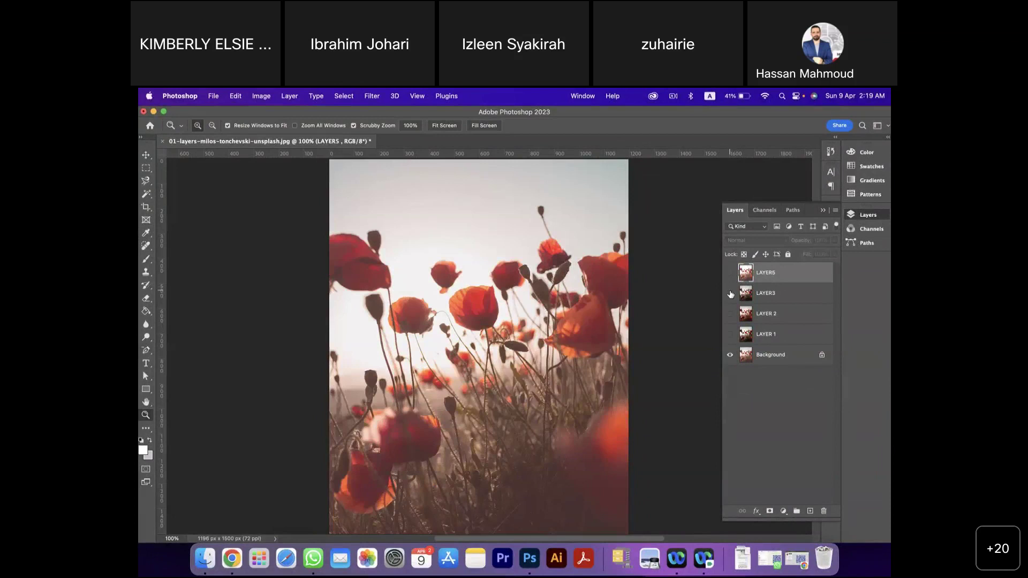
# - Show LAYER3 and LAYER 2 one at a time to compare their corrections, and make all the layers visible
pyautogui.click(730, 293)
pyautogui.click(730, 294)
pyautogui.click(729, 315)
pyautogui.click(730, 315)
pyautogui.click(730, 334)
pyautogui.moveTo(730, 314); pyautogui.dragTo(731, 275)
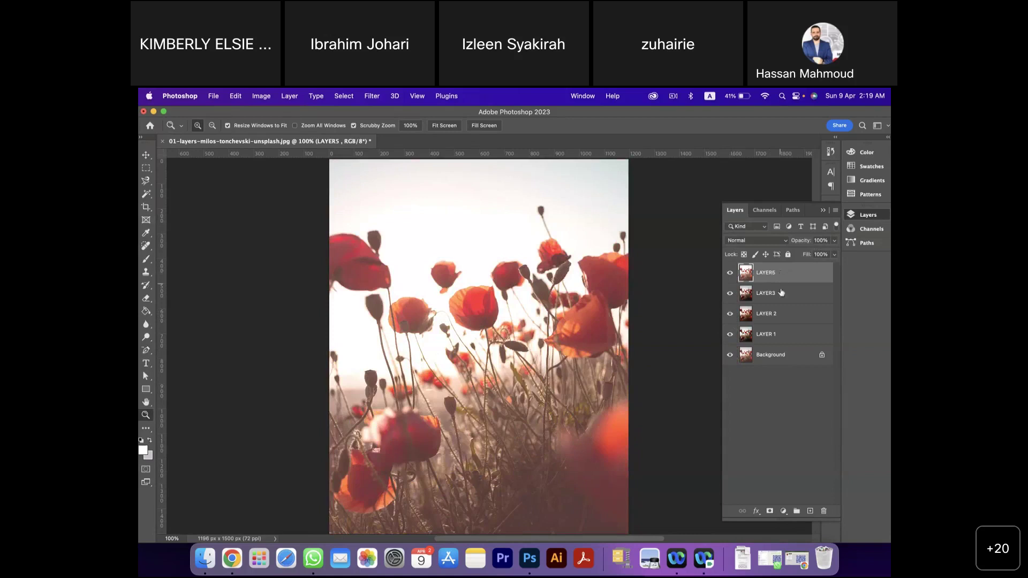
# - Hide the four layer copies one by one from the top down, and show only LAYER5 above the Background
pyautogui.click(730, 275)
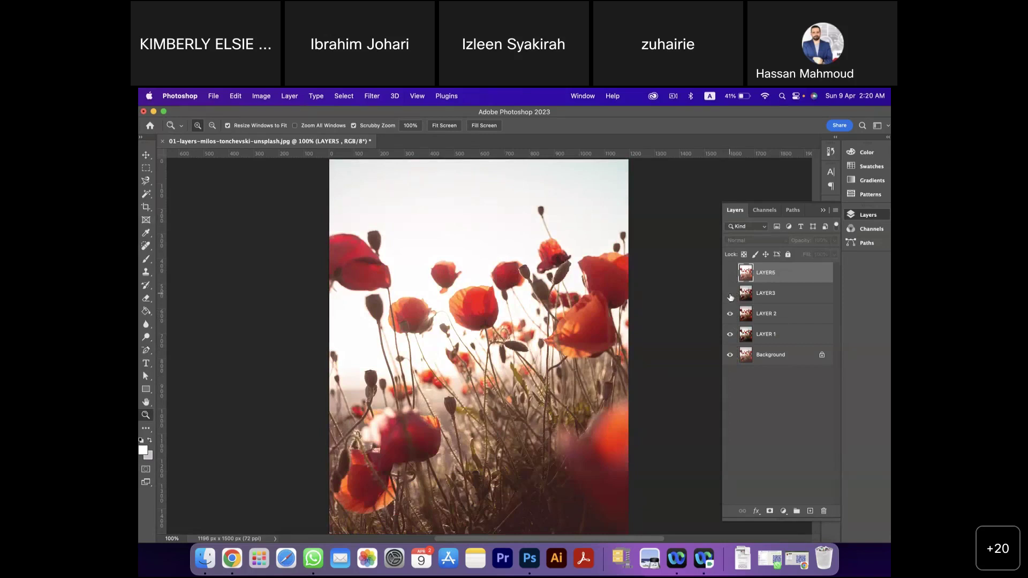
pyautogui.click(731, 295)
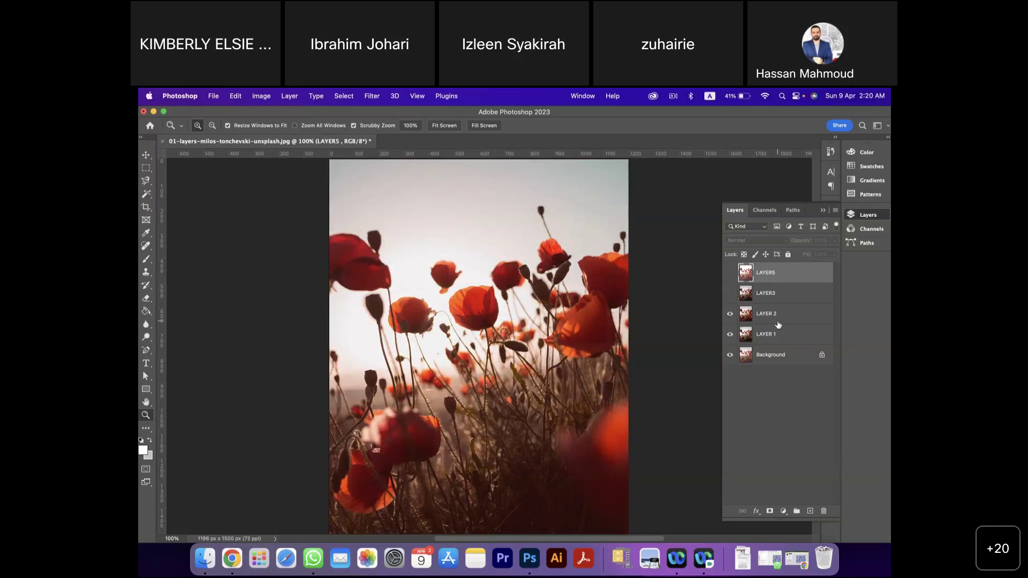
pyautogui.click(731, 314)
pyautogui.click(733, 335)
pyautogui.click(731, 335)
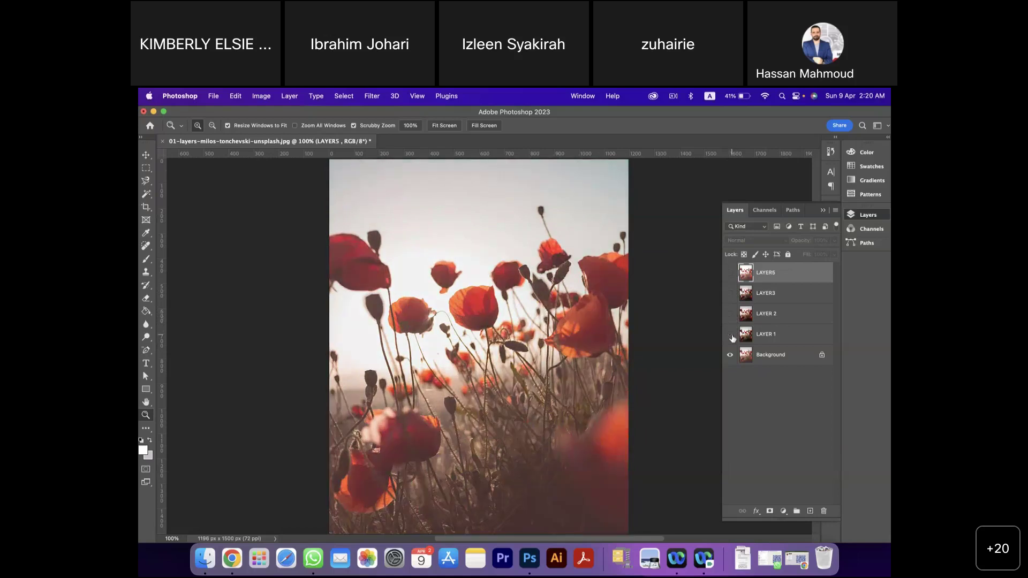
pyautogui.click(730, 273)
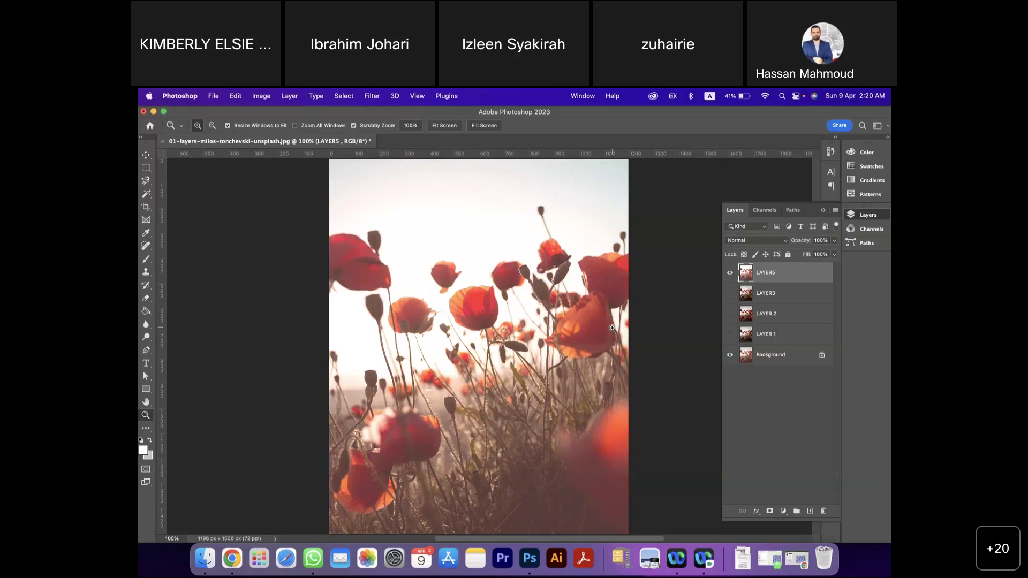
# - Save the layered poppy document in Photoshop format under its existing name in the source files folder, and close it
pyautogui.click(209, 98)
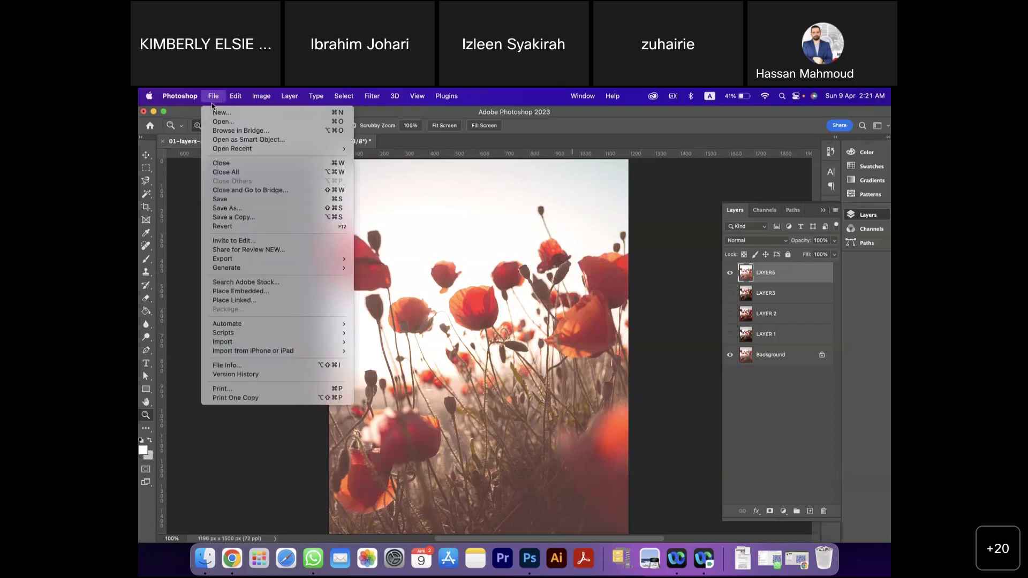
pyautogui.click(249, 202)
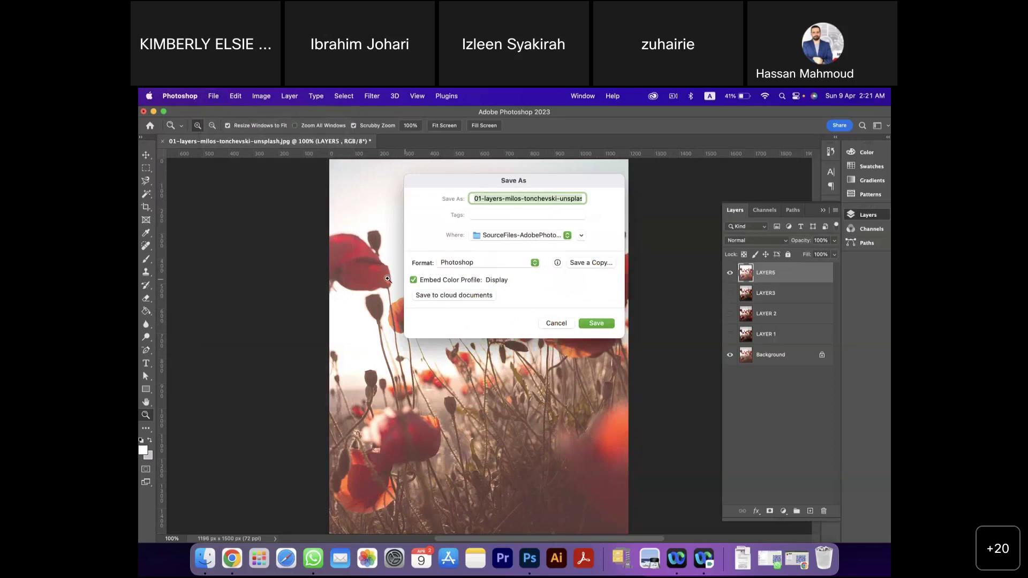
pyautogui.click(473, 264)
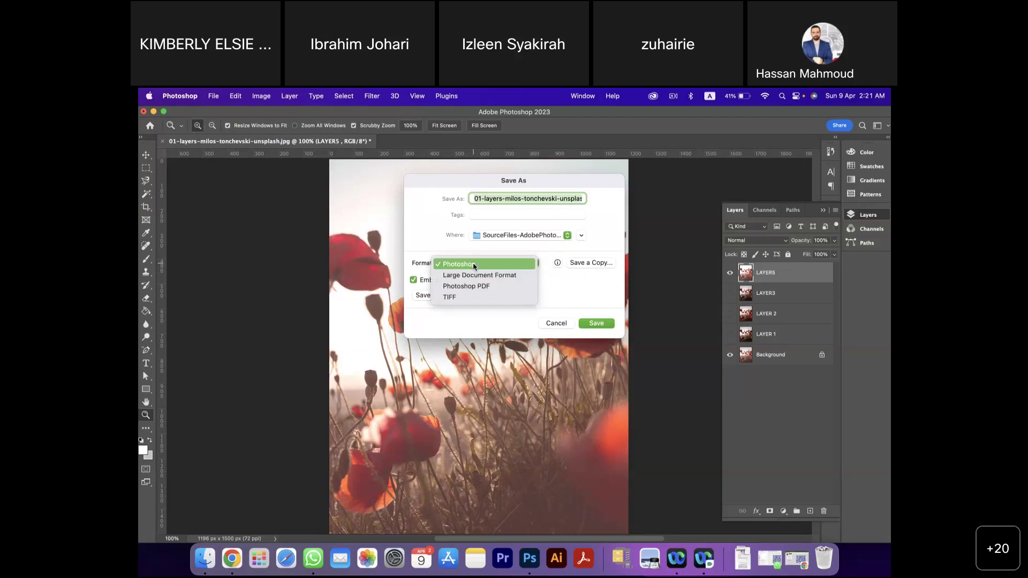
pyautogui.click(474, 264)
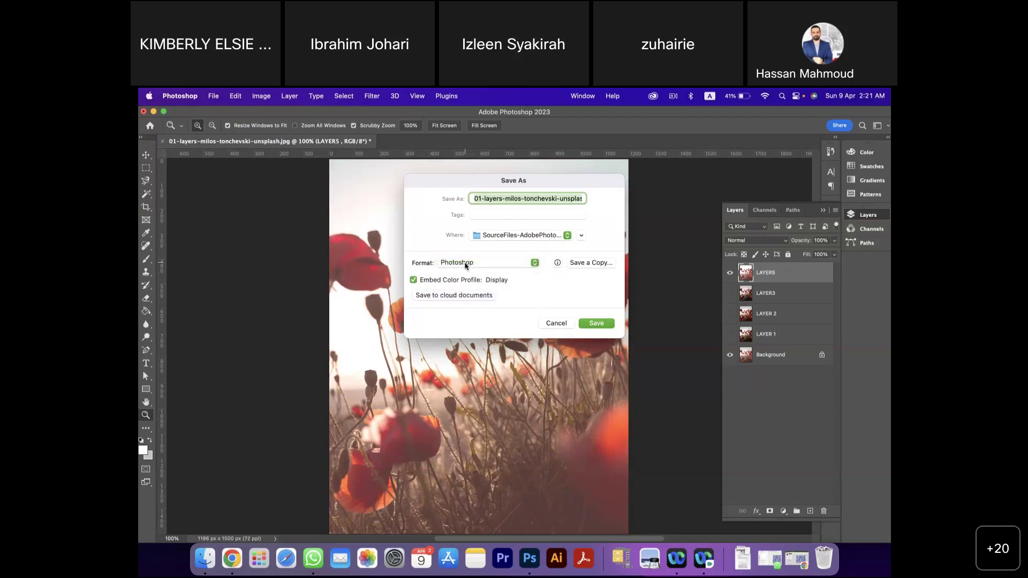
pyautogui.click(590, 324)
pyautogui.click(634, 293)
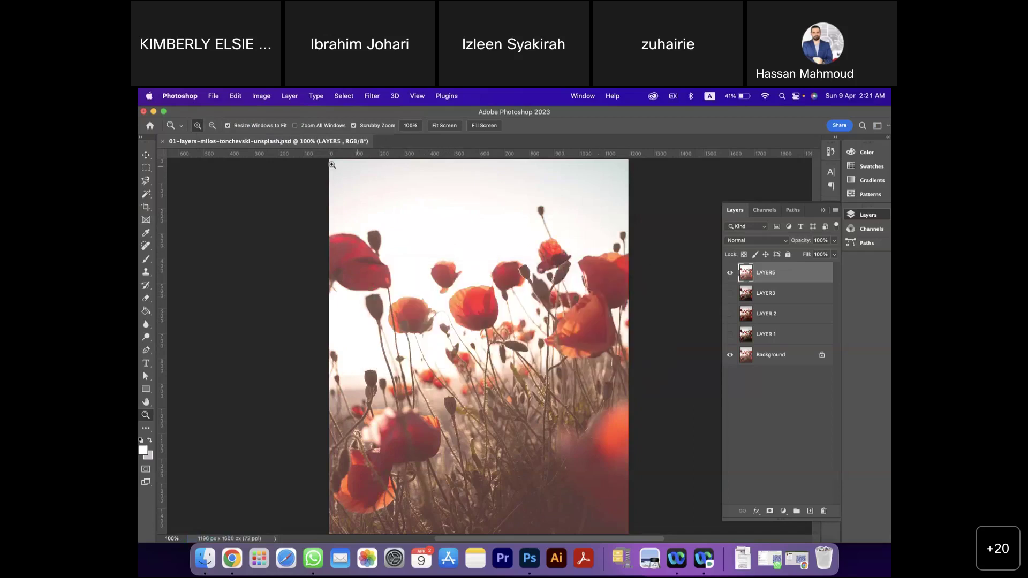
pyautogui.click(163, 141)
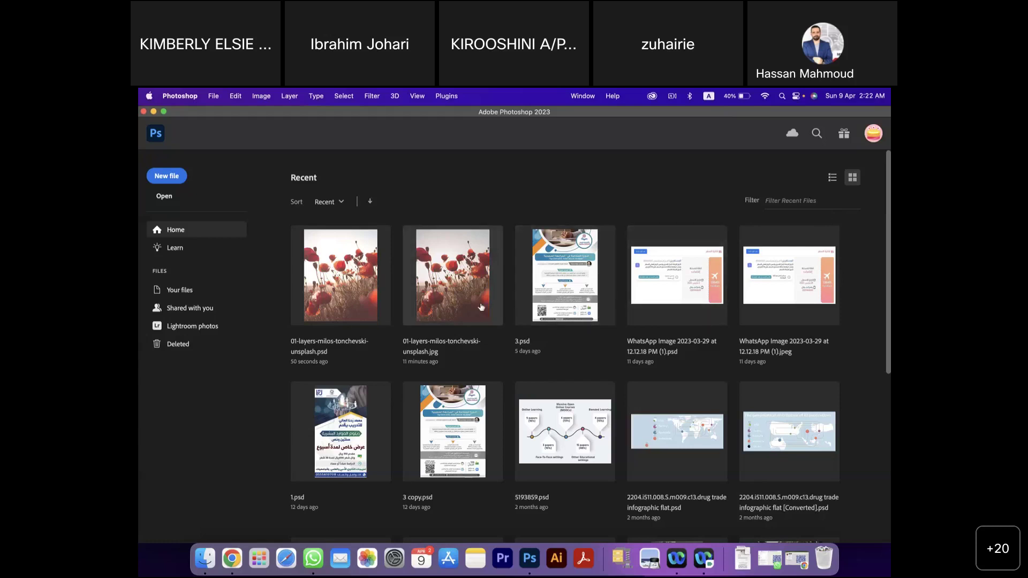
# - Reopen the recent JPG version of the poppy photo to check its layers, and close it
pyautogui.click(457, 316)
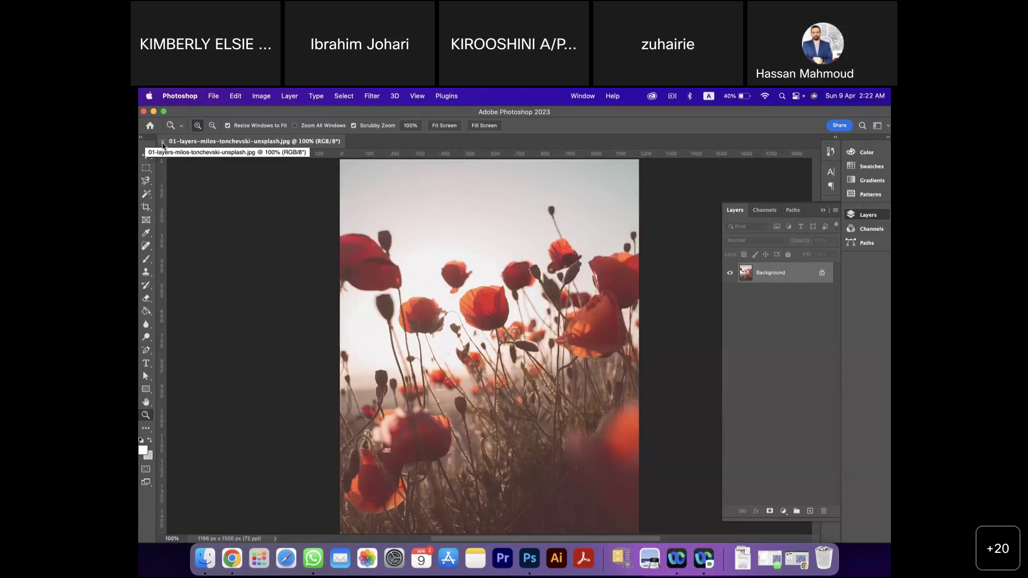
pyautogui.rightClick(163, 145)
pyautogui.click(162, 146)
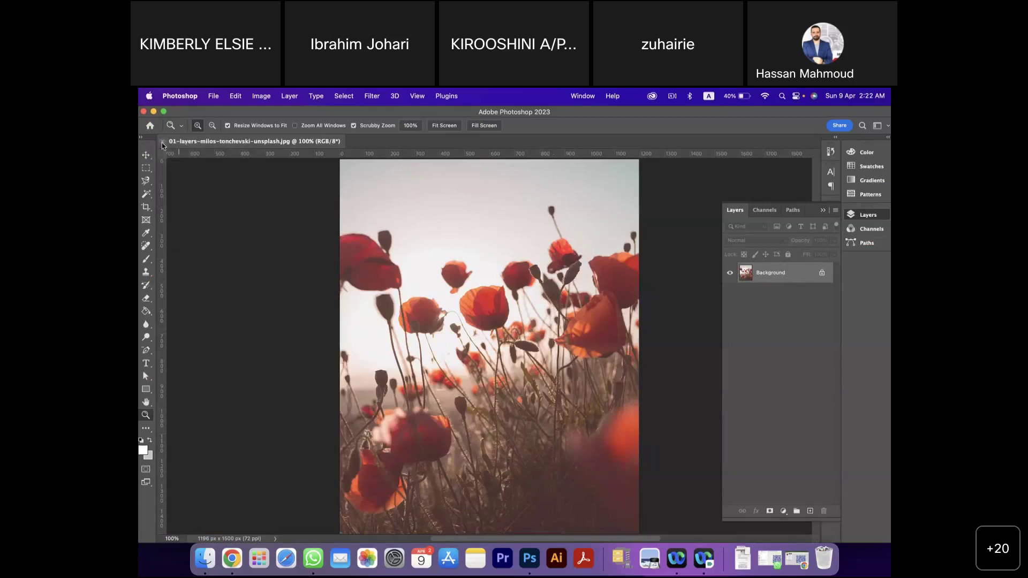
pyautogui.click(162, 142)
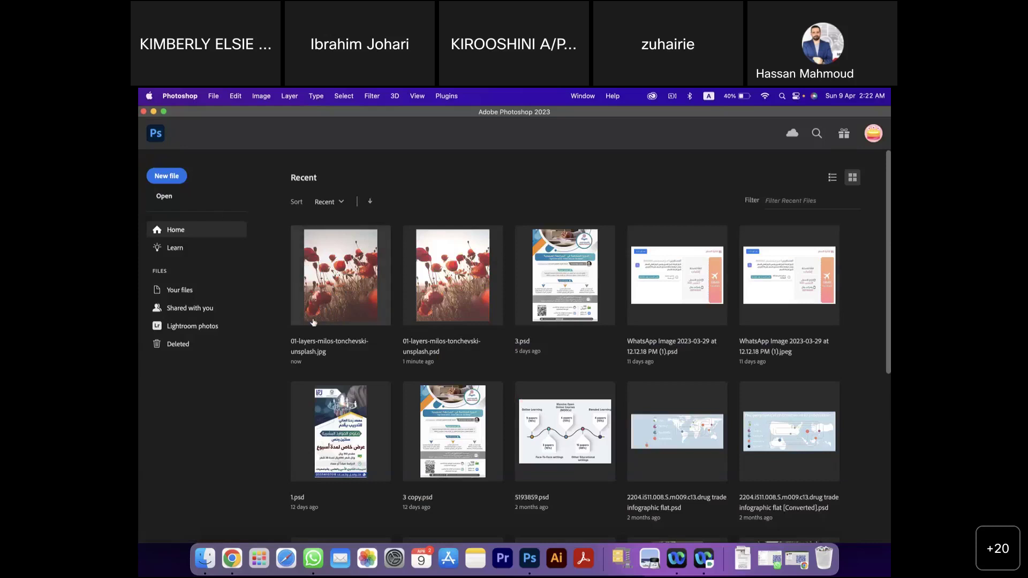
# - Reopen the recent PSD version of the poppy photo to check its saved layers, and close it
pyautogui.click(457, 297)
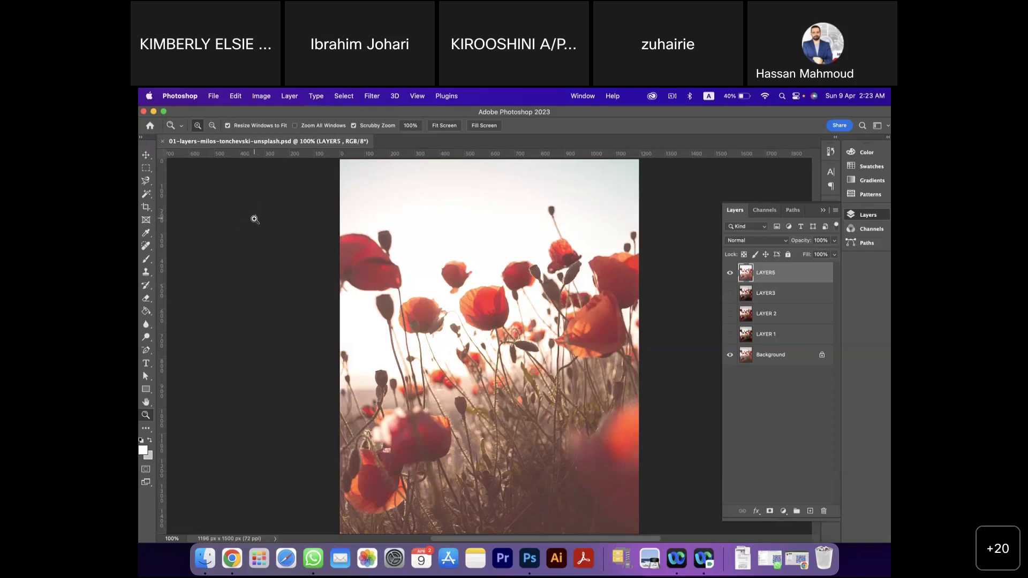
pyautogui.rightClick(162, 143)
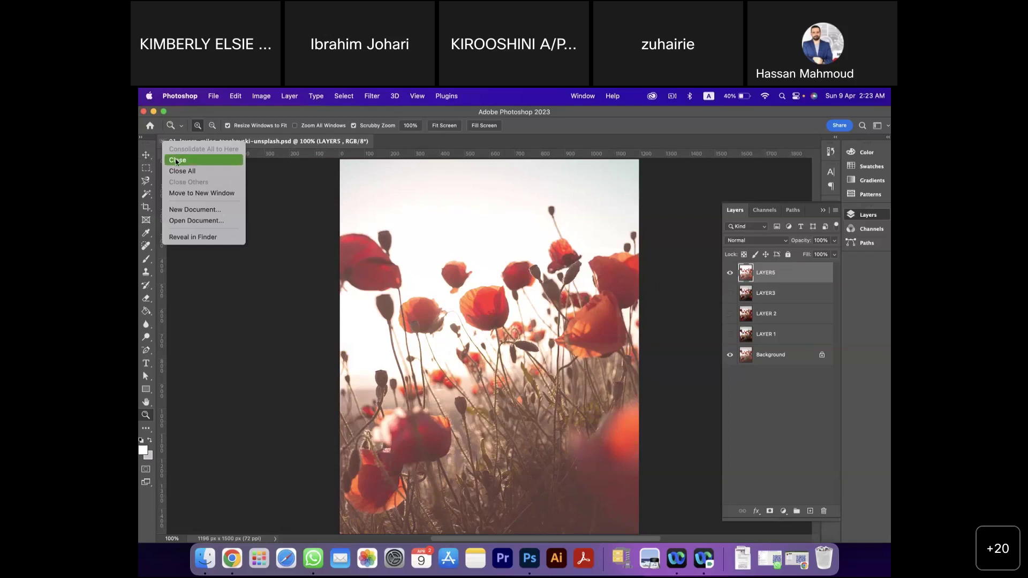
pyautogui.click(177, 160)
# - Open the four combining JPG images, 03a through 03d, together from the source files folder
pyautogui.click(164, 197)
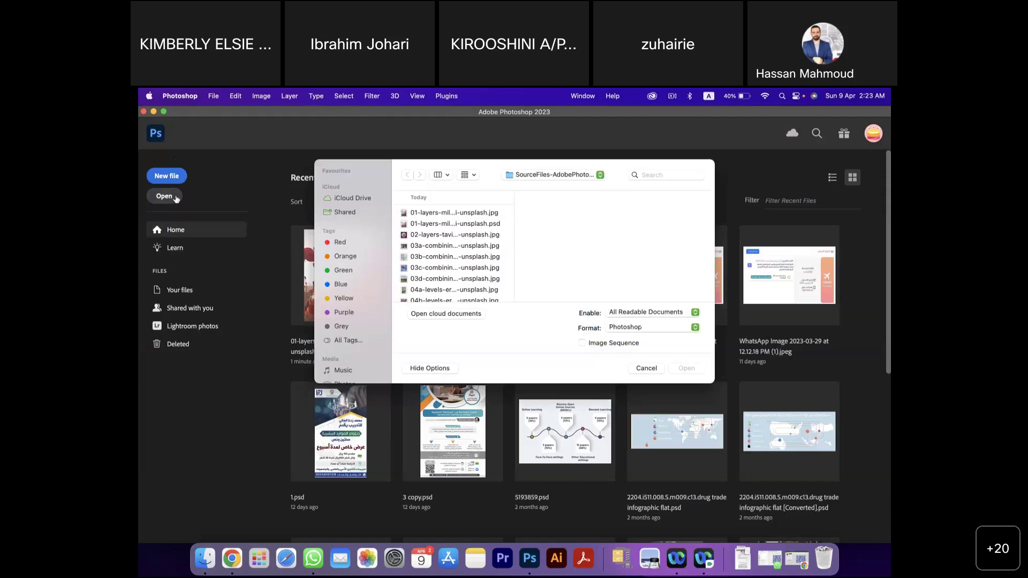
pyautogui.click(427, 250)
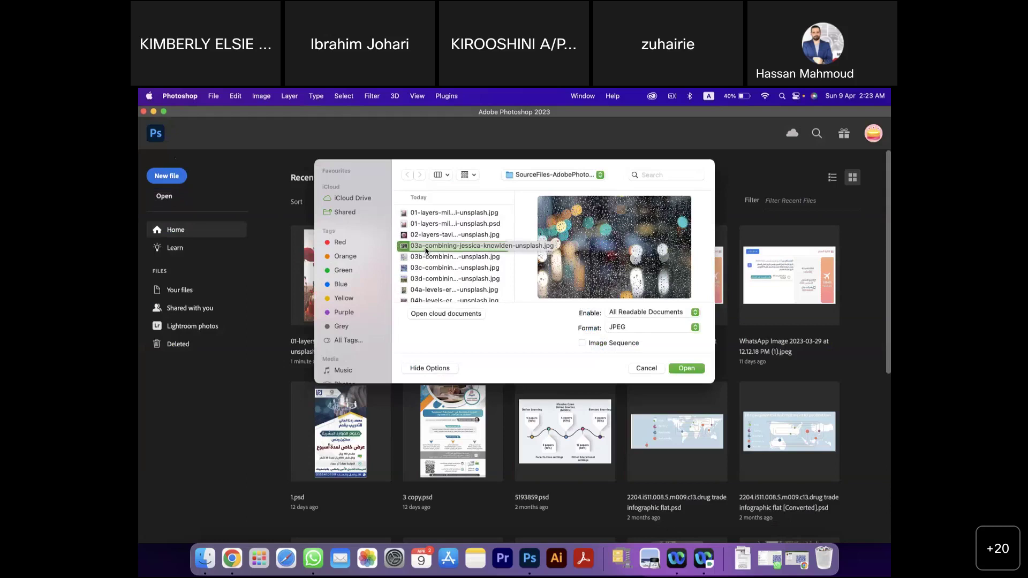
pyautogui.keyDown('shift'); pyautogui.click(459, 280); pyautogui.keyUp('shift')
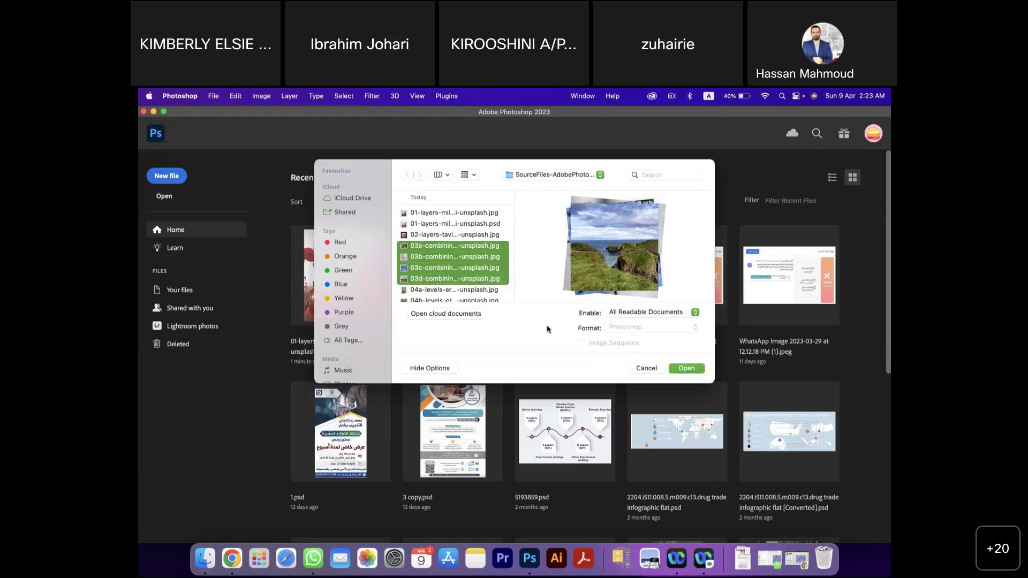
pyautogui.click(472, 247)
pyautogui.press('Up')
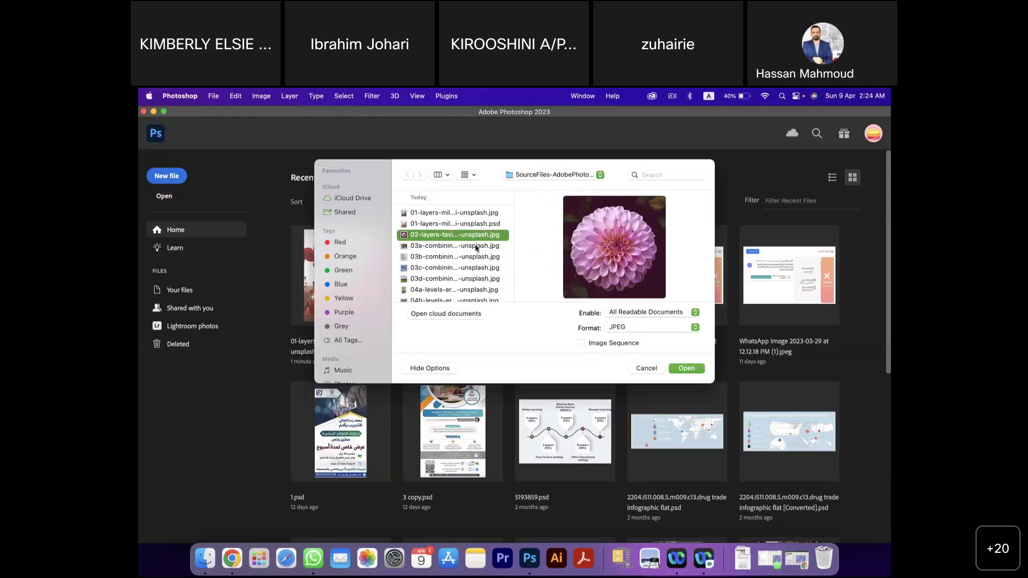
pyautogui.click(476, 246)
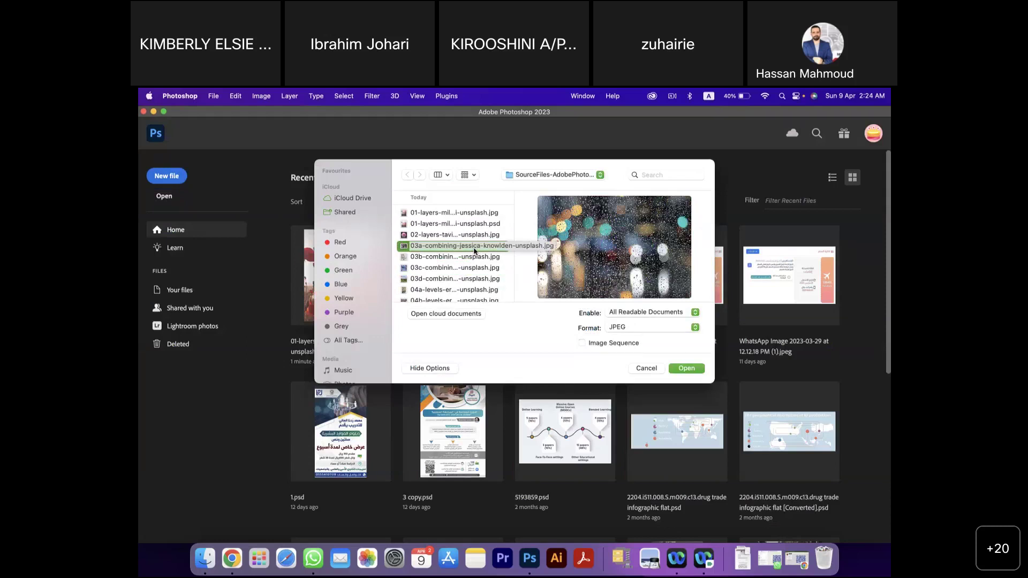
pyautogui.keyDown('shift'); pyautogui.click(475, 279); pyautogui.keyUp('shift')
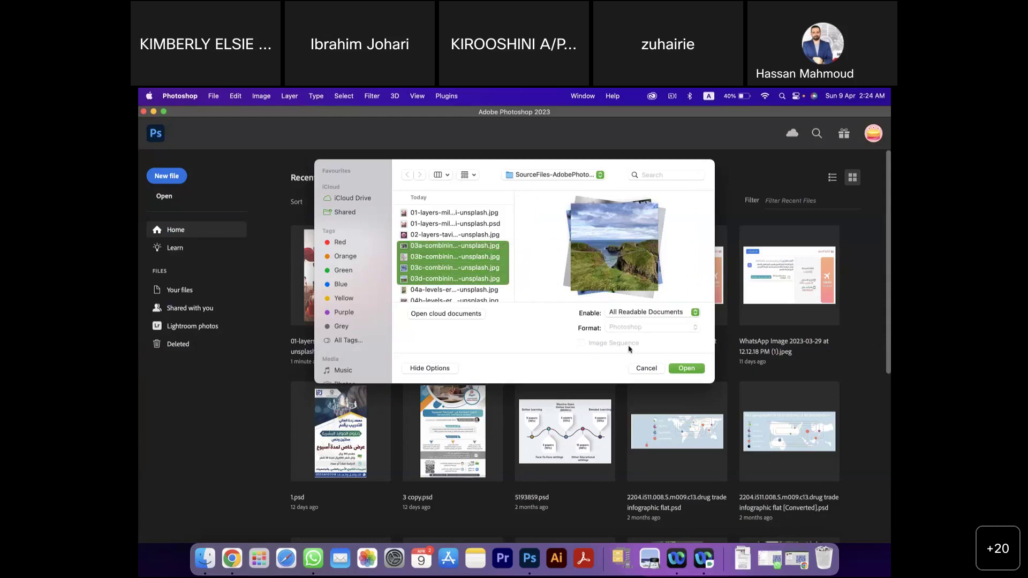
pyautogui.click(691, 369)
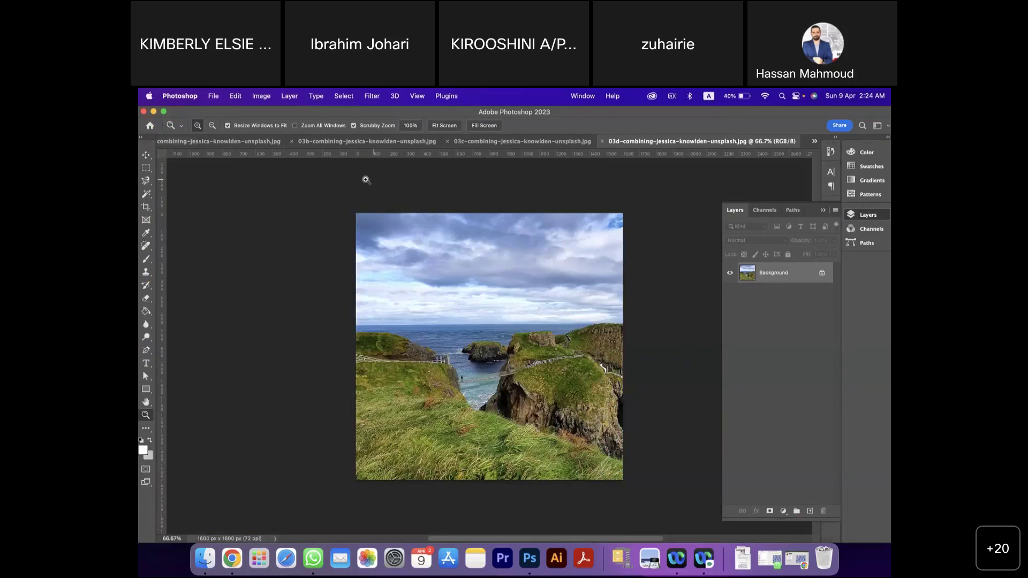
# - Look through the four open combining images from 03a to 03d, and return to the 03a raindrop photo
pyautogui.rightClick(236, 144)
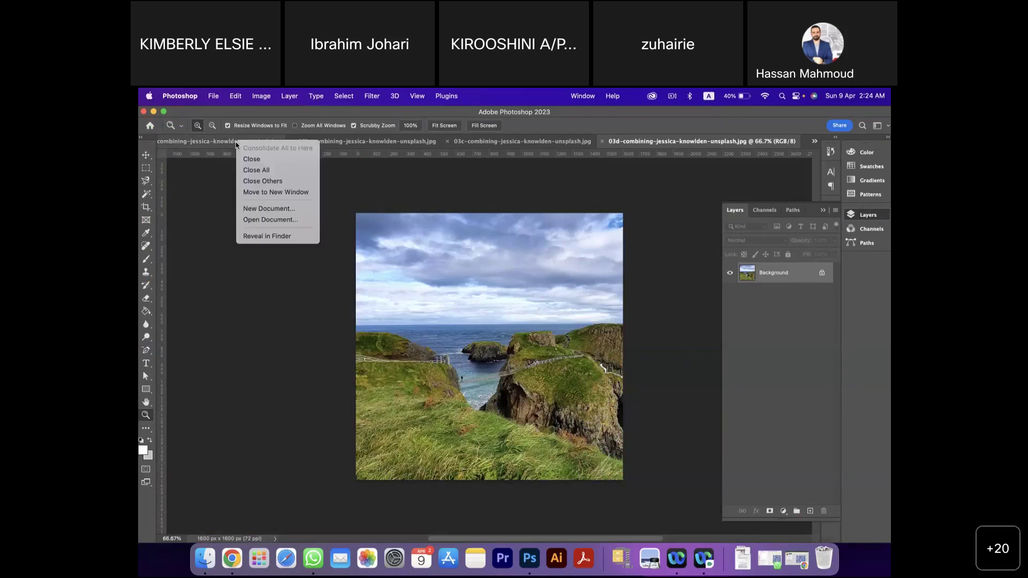
pyautogui.click(223, 140)
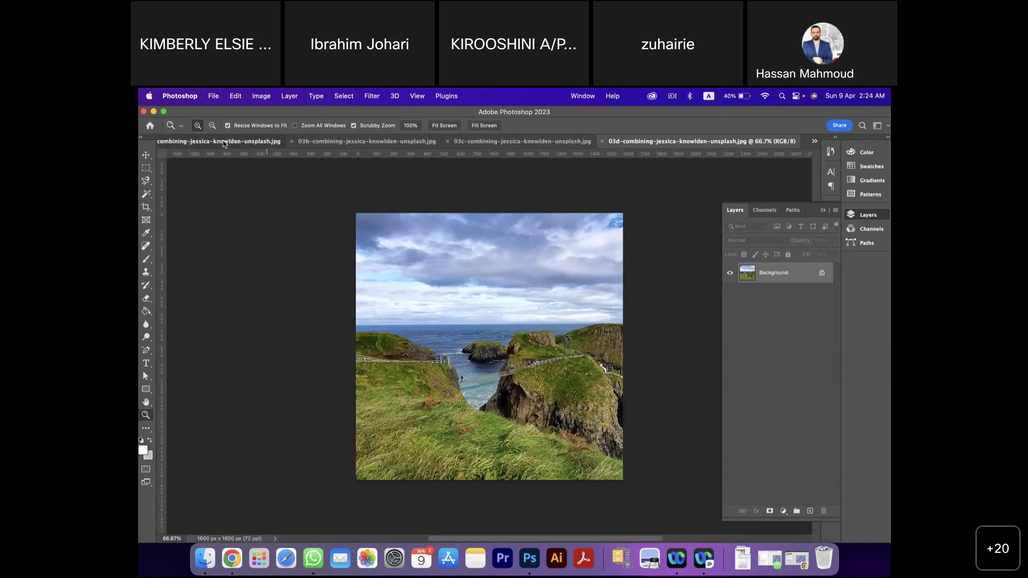
pyautogui.click(223, 140)
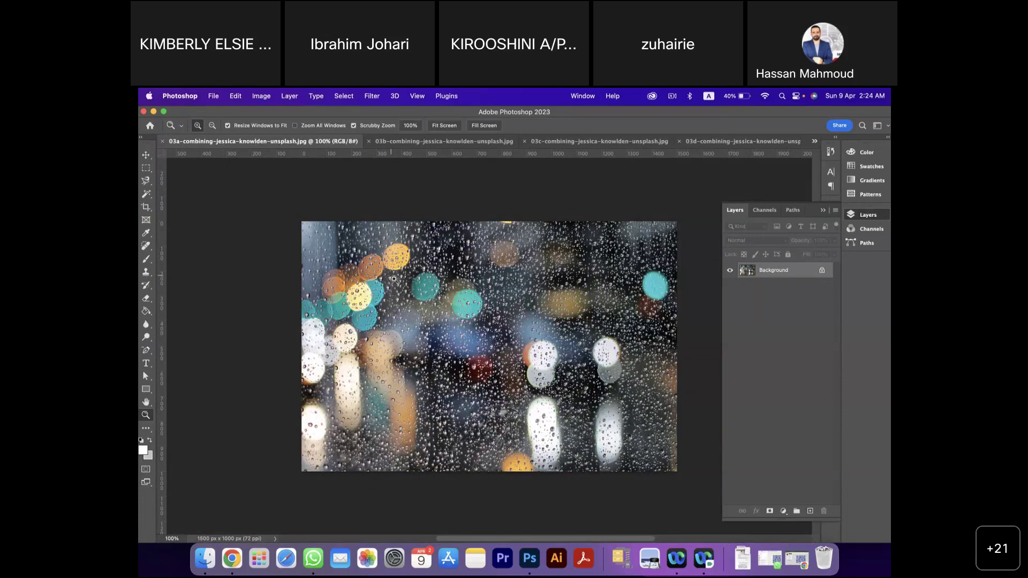
pyautogui.click(428, 142)
pyautogui.click(576, 142)
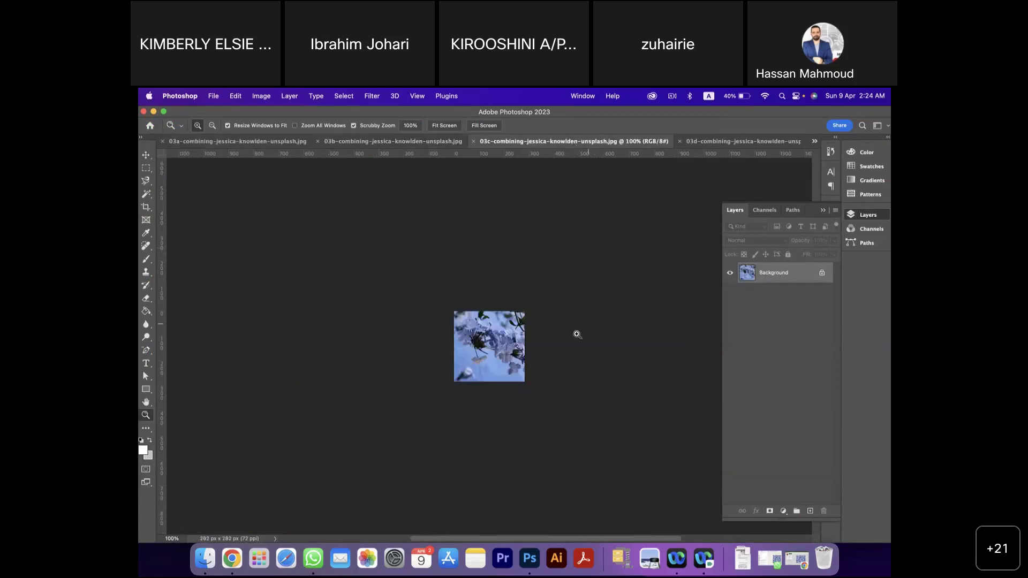
pyautogui.click(726, 142)
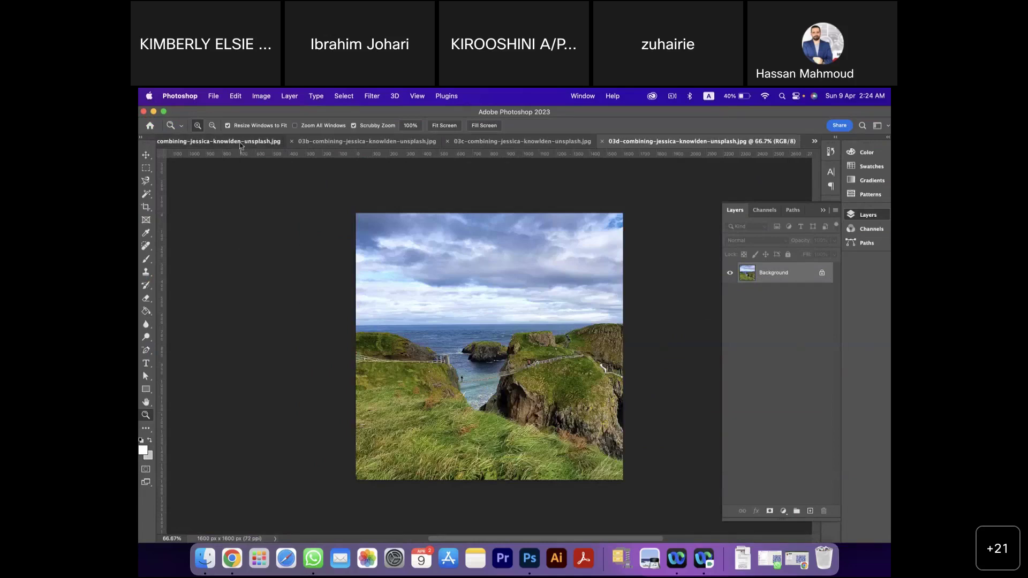
pyautogui.click(240, 141)
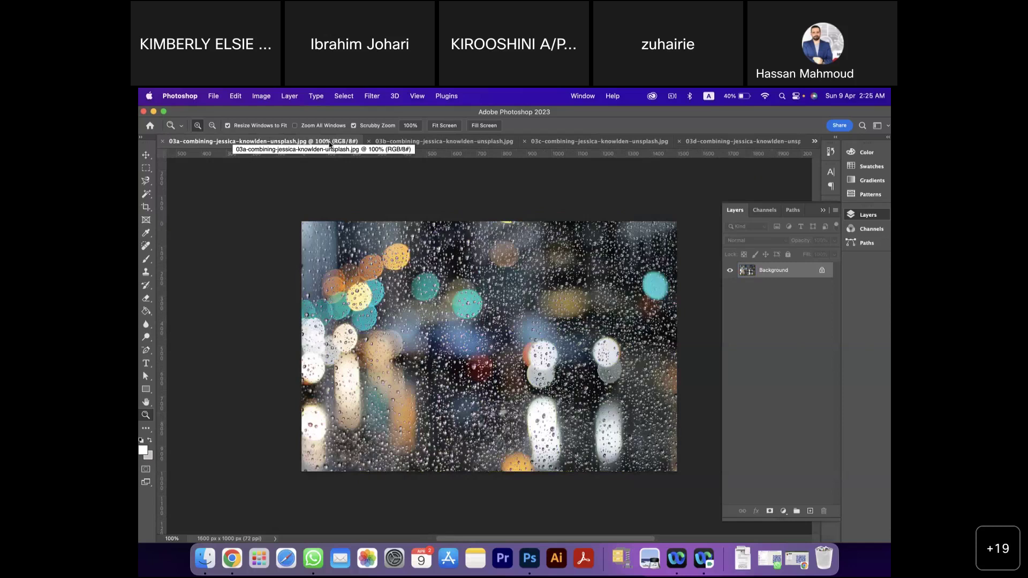
# - Bring the white orchid image from the 03b document into the 03a raindrop photo with the Move tool
pyautogui.click(397, 142)
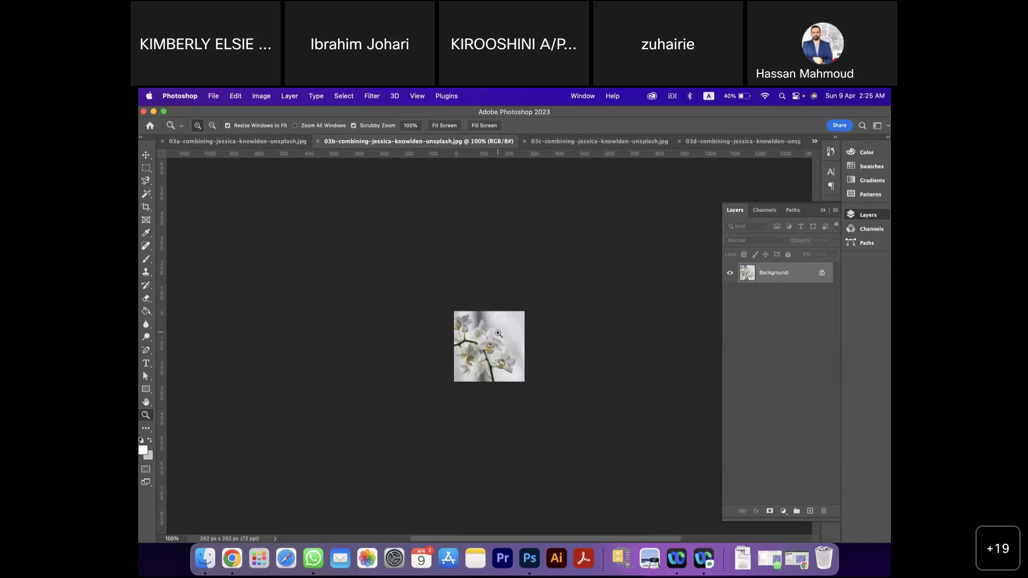
pyautogui.click(146, 156)
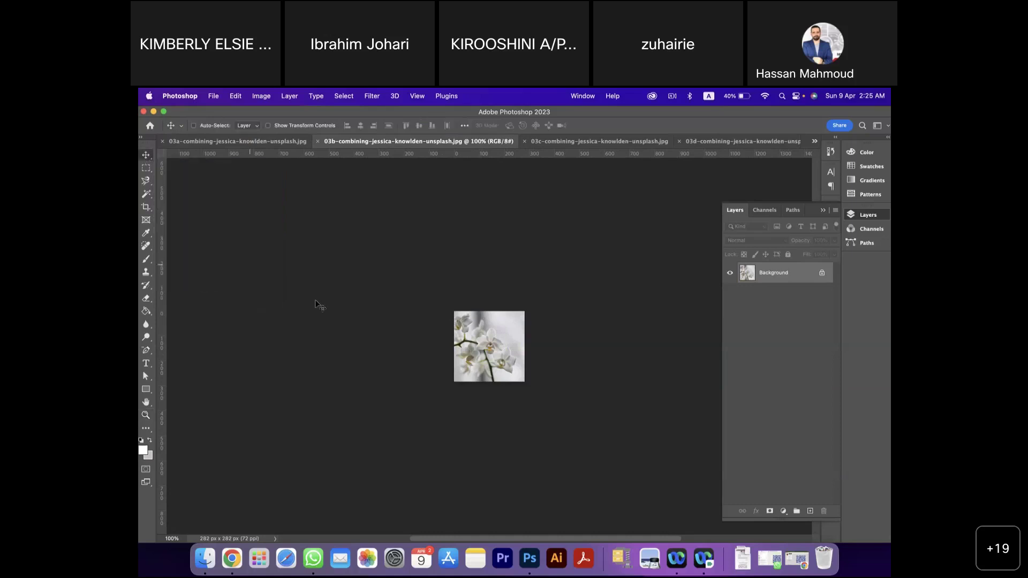
pyautogui.moveTo(491, 364); pyautogui.dragTo(500, 318)
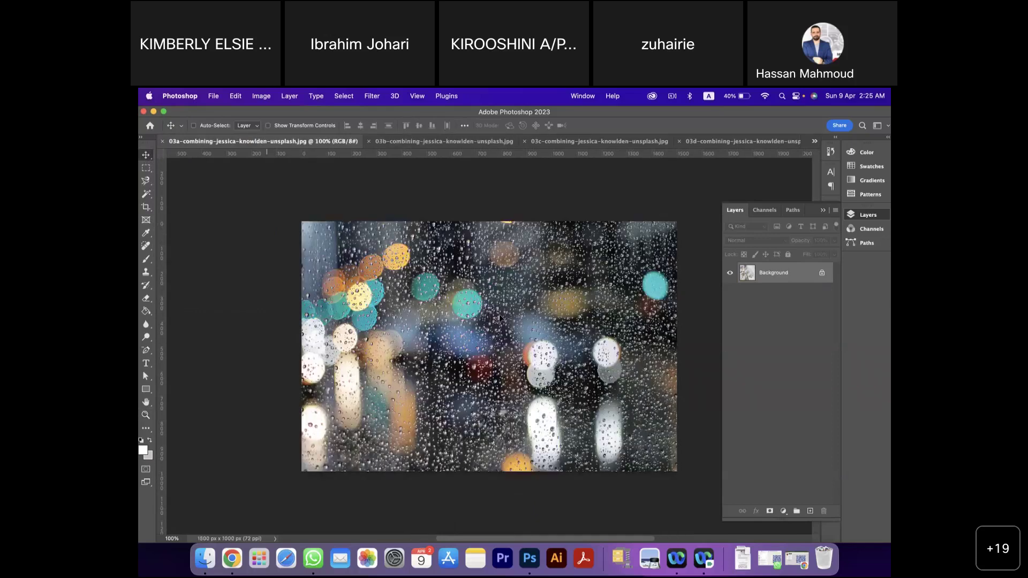
pyautogui.moveTo(500, 318); pyautogui.dragTo(500, 318)
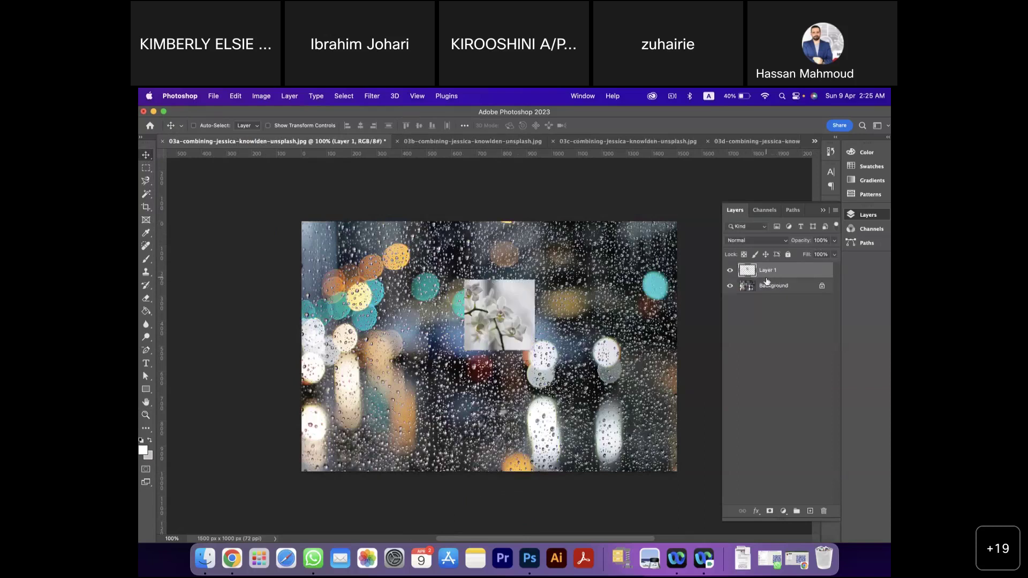
# - Toggle the orchid layer's visibility off and on, and move the orchid to the upper-right area of the raindrop photo
pyautogui.click(730, 272)
pyautogui.click(730, 271)
pyautogui.moveTo(506, 316); pyautogui.dragTo(621, 285)
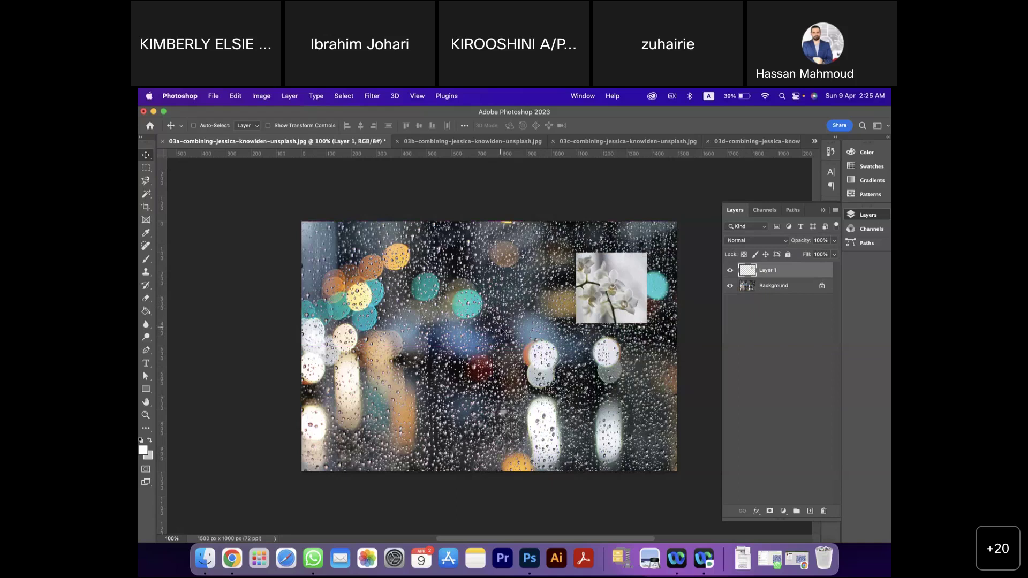
# - Select the Background and the orchid layer alternately to compare the active layer, leaving the orchid layer selected
pyautogui.click(785, 288)
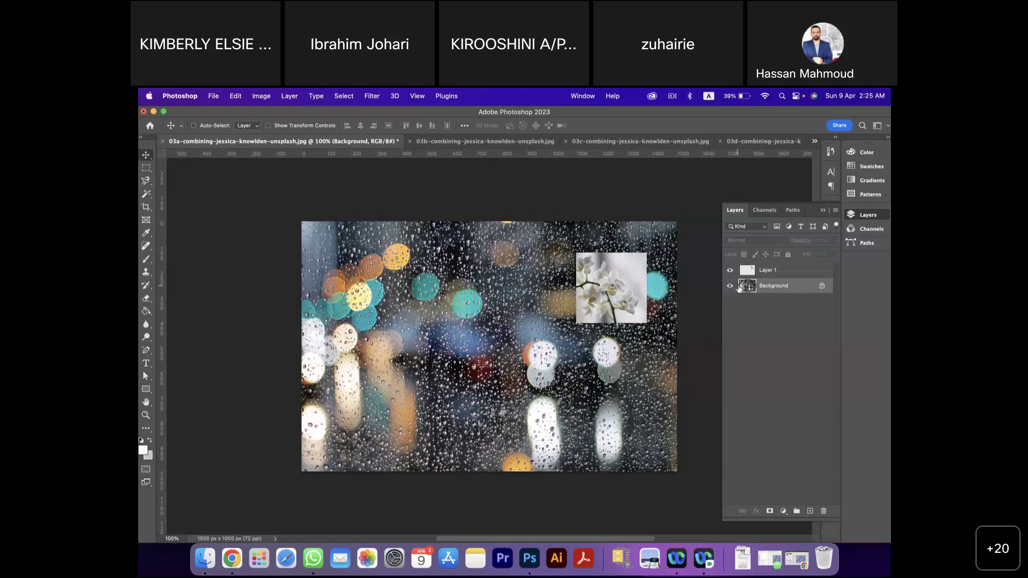
pyautogui.click(754, 273)
pyautogui.click(773, 291)
pyautogui.click(771, 273)
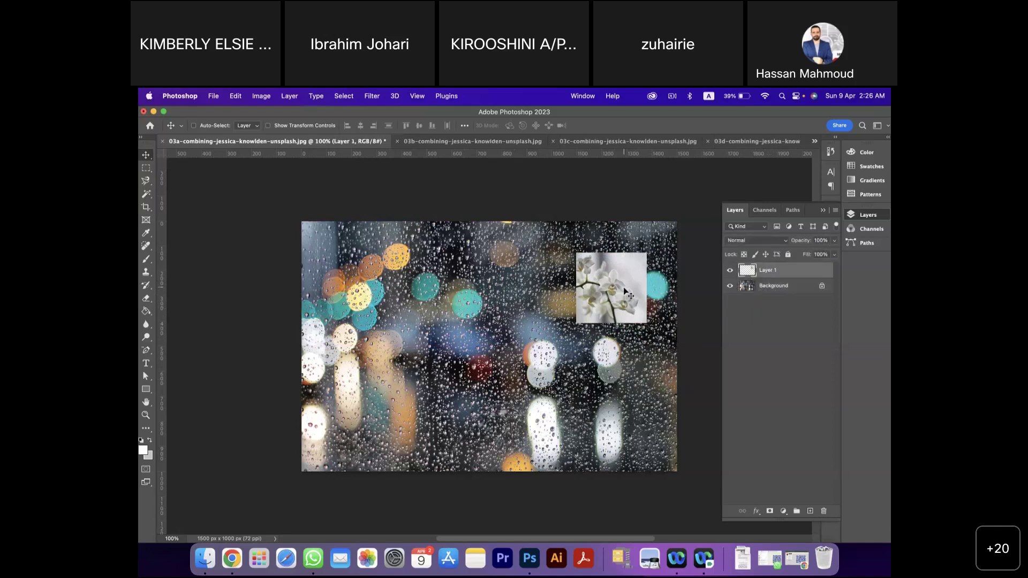
# - Copy the blue flower image from the 03c document into the 03a raindrop photo, below and slightly left of the orchid
pyautogui.click(614, 143)
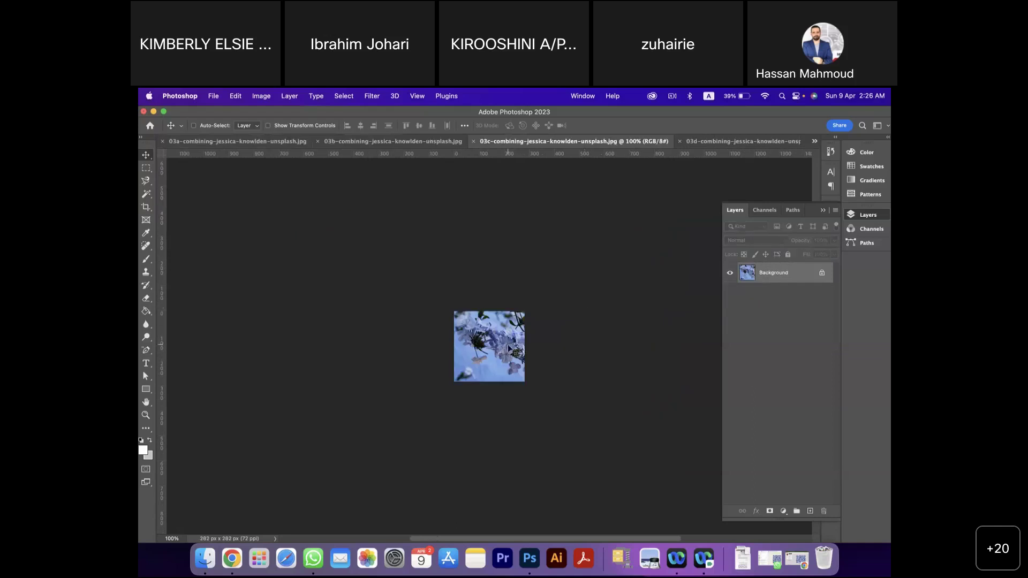
pyautogui.scroll(1, 397, 227)
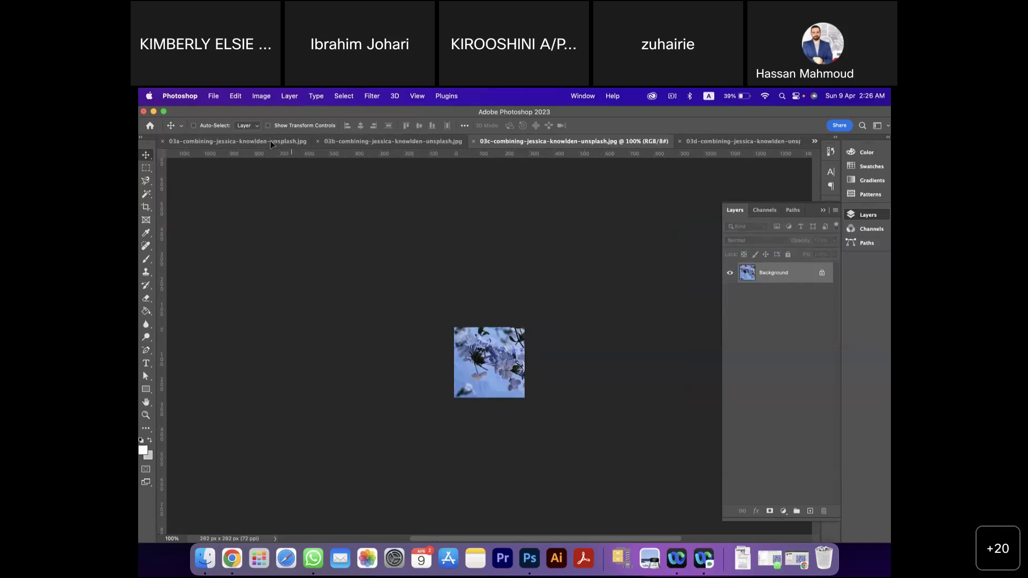
pyautogui.click(271, 142)
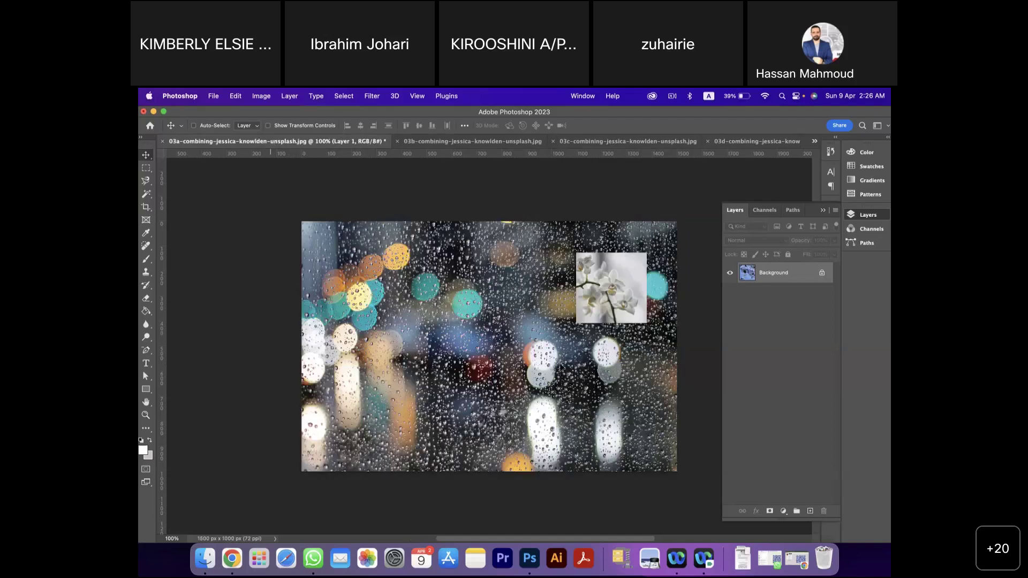
pyautogui.press('super+v')
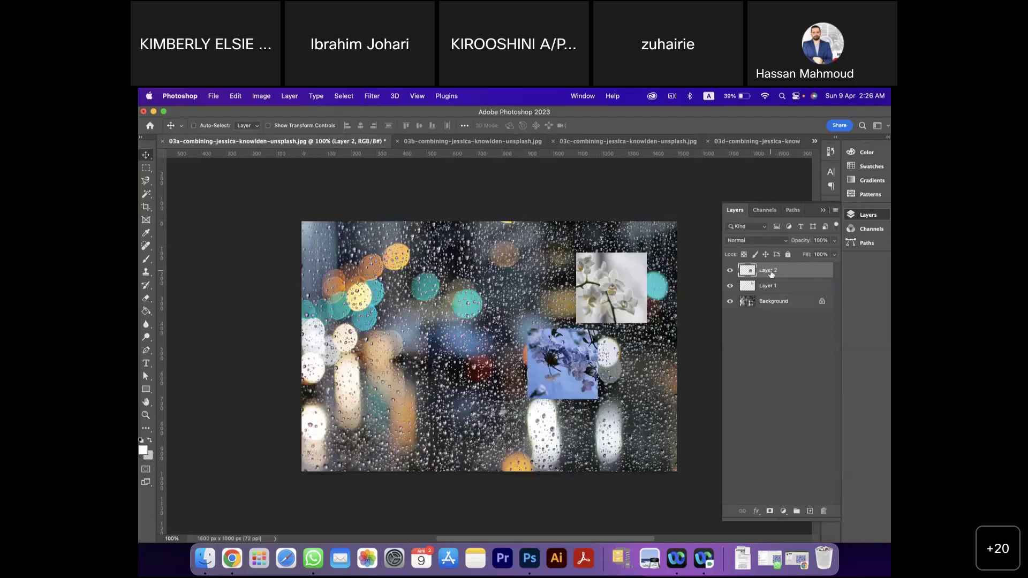
# - Move the blue flower layer directly below the white orchid so both images line up in one column
pyautogui.moveTo(571, 375); pyautogui.dragTo(614, 372)
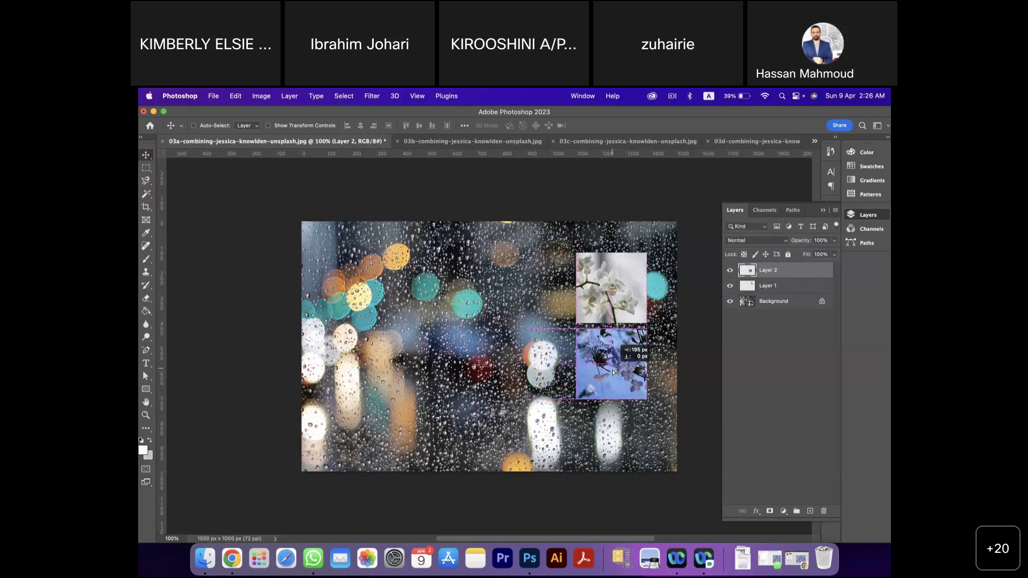
pyautogui.moveTo(614, 371)
pyautogui.mouseDown()
pyautogui.moveTo(563, 373)
pyautogui.moveTo(618, 370)
pyautogui.moveTo(621, 333)
pyautogui.moveTo(619, 382)
pyautogui.moveTo(618, 373)
pyautogui.mouseUp()
pyautogui.moveTo(617, 373); pyautogui.dragTo(618, 374)
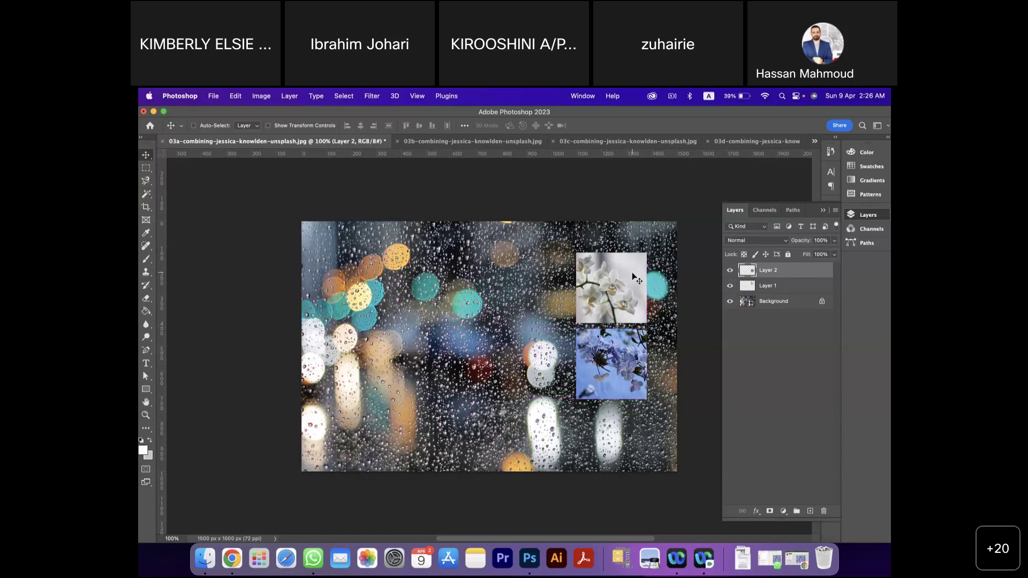
# - Copy the coastal landscape image from the 03d document into the 03a raindrop photo as a new layer
pyautogui.click(761, 143)
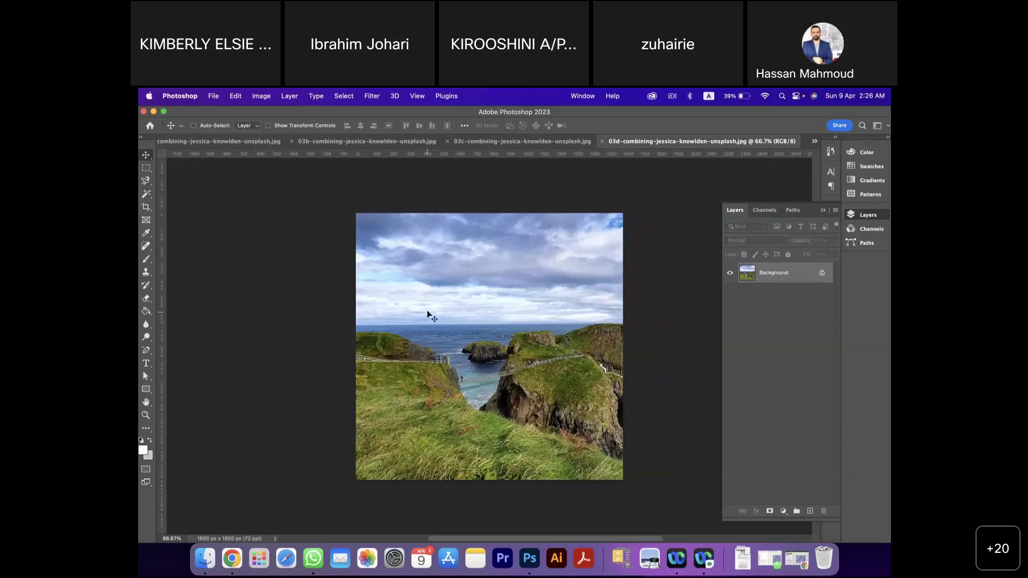
pyautogui.hscroll(2, 444, 301)
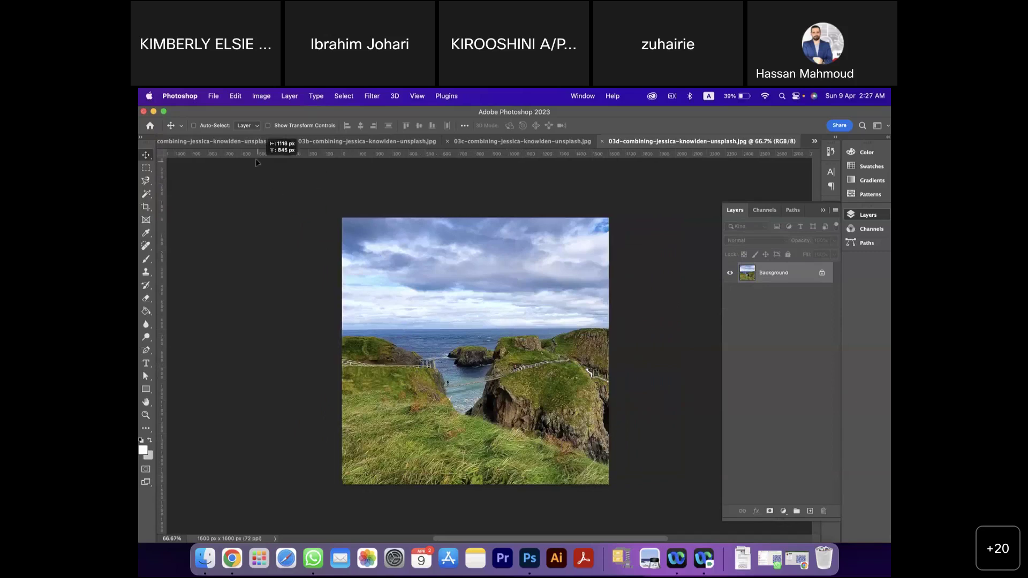
pyautogui.scroll(4, 257, 166)
pyautogui.click(243, 140)
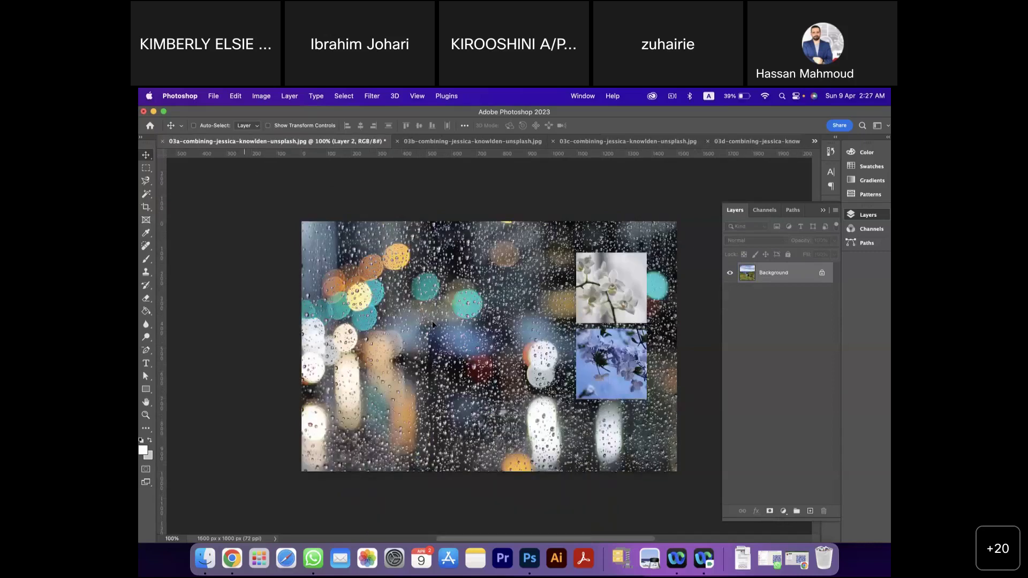
pyautogui.press('super+v')
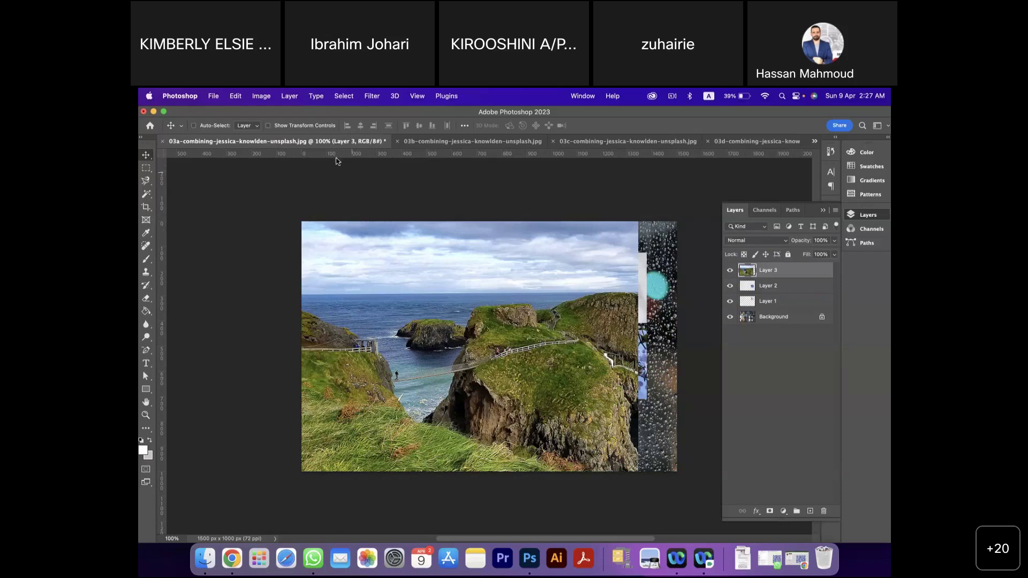
pyautogui.click(255, 97)
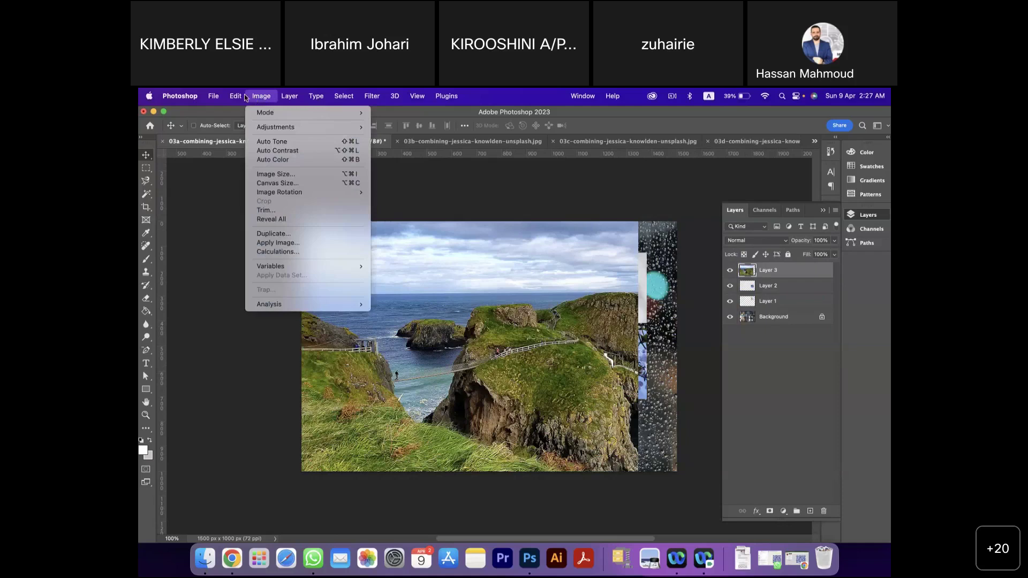
pyautogui.moveTo(240, 99)
pyautogui.click(275, 174)
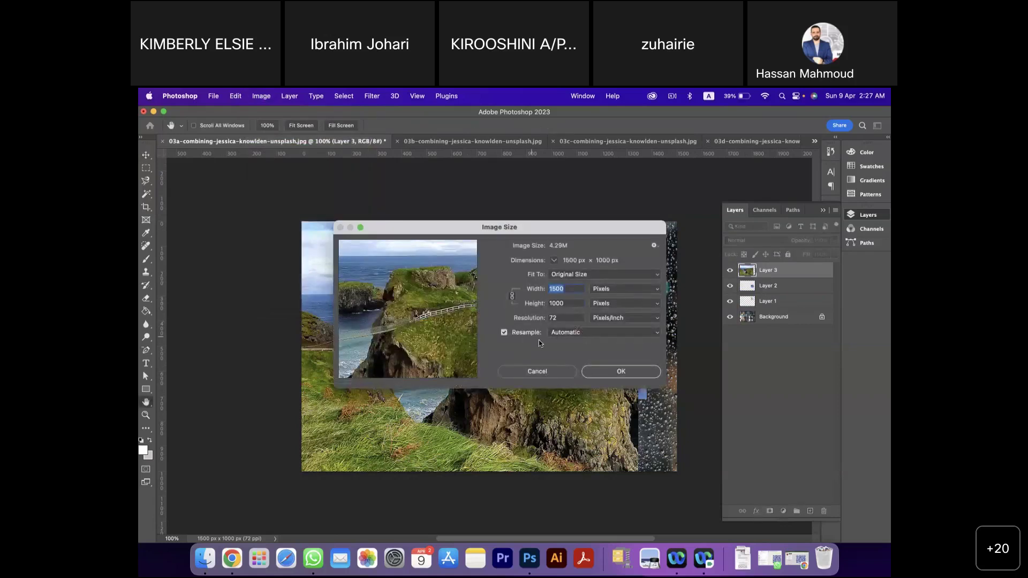
pyautogui.click(538, 371)
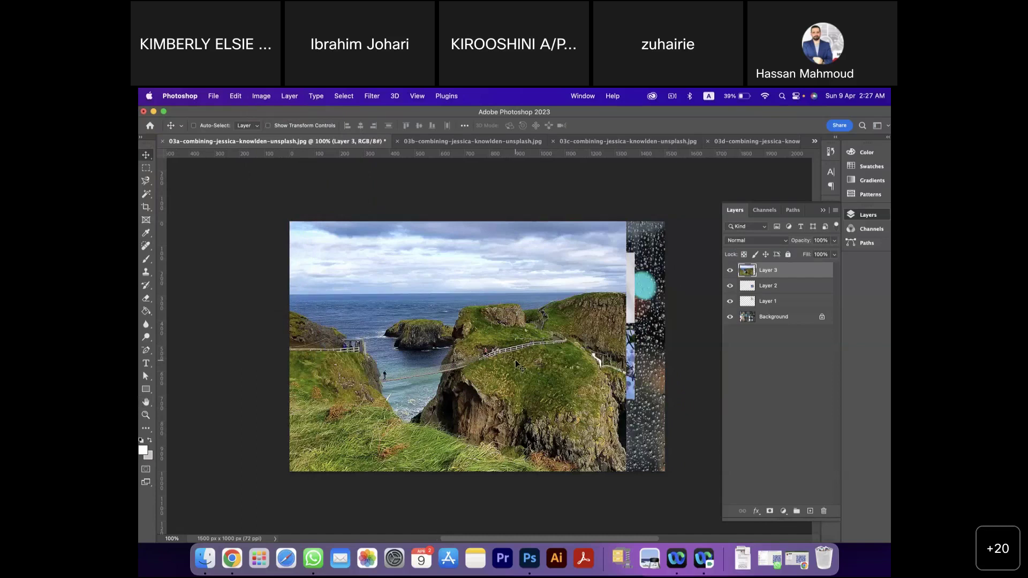
# - Merge the landscape layer with the two flower layers into one layer and shift the merged image downward
pyautogui.hotkey('ctrl', 'e')
pyautogui.hotkey('ctrl', 'e')
pyautogui.press('ctrl')
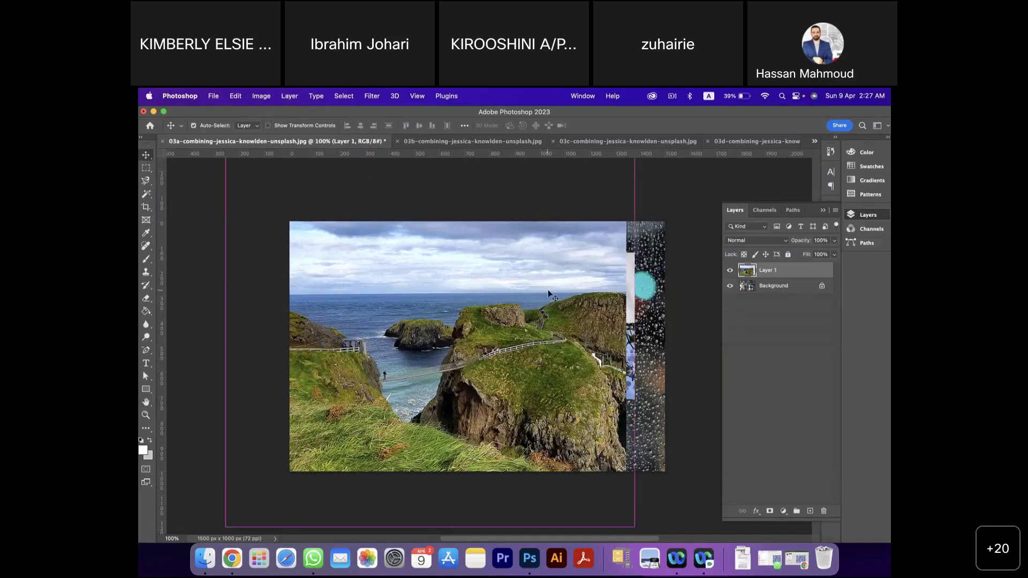
pyautogui.moveTo(548, 290); pyautogui.dragTo(548, 337)
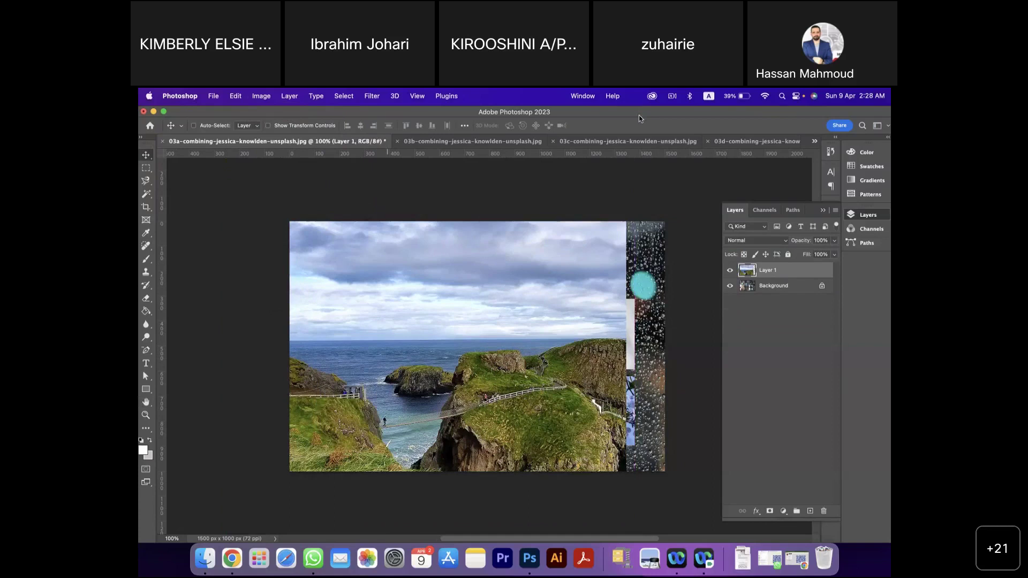
pyautogui.click(156, 98)
pyautogui.moveTo(240, 116); pyautogui.dragTo(240, 141)
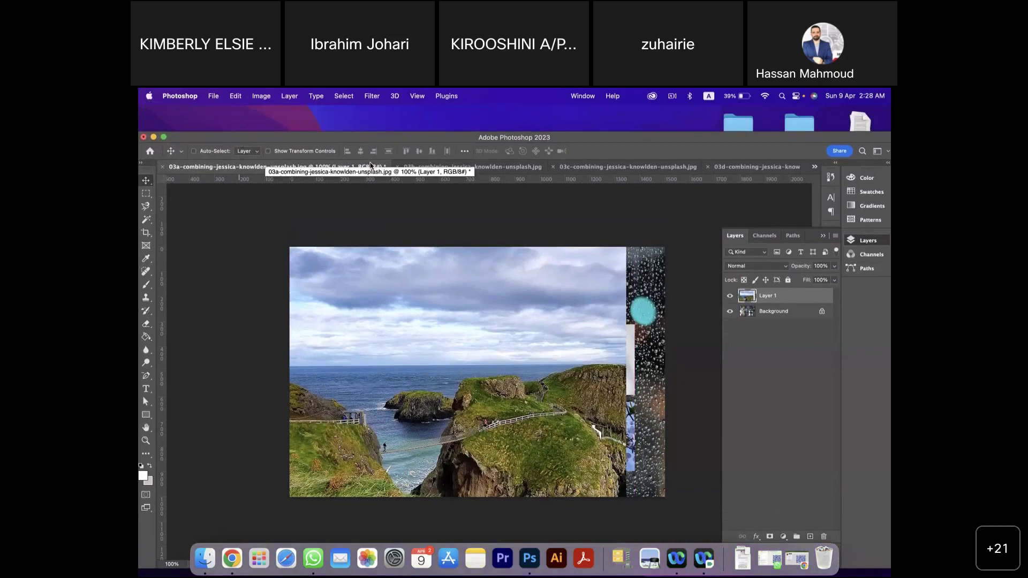
pyautogui.click(294, 100)
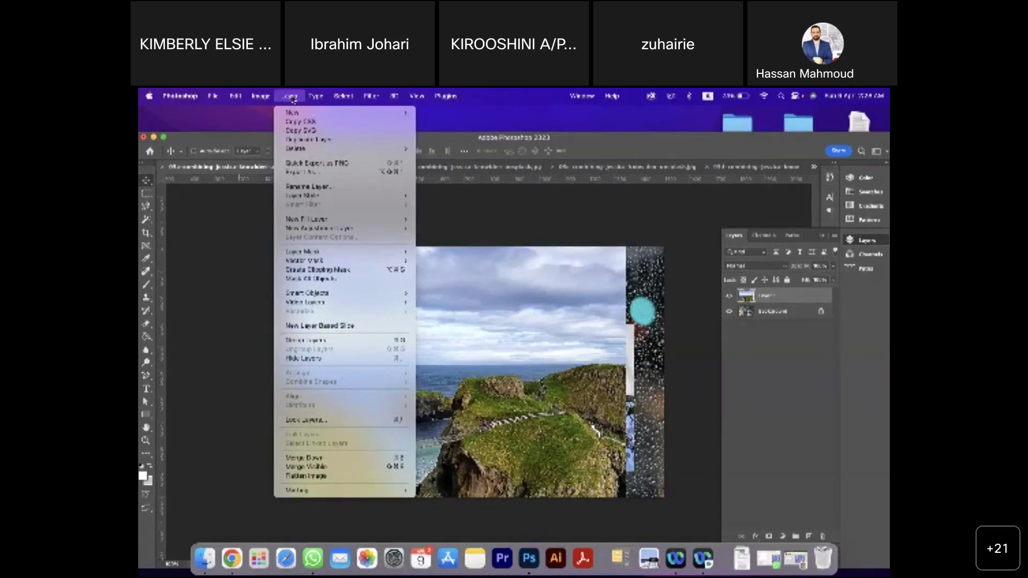
pyautogui.moveTo(267, 98)
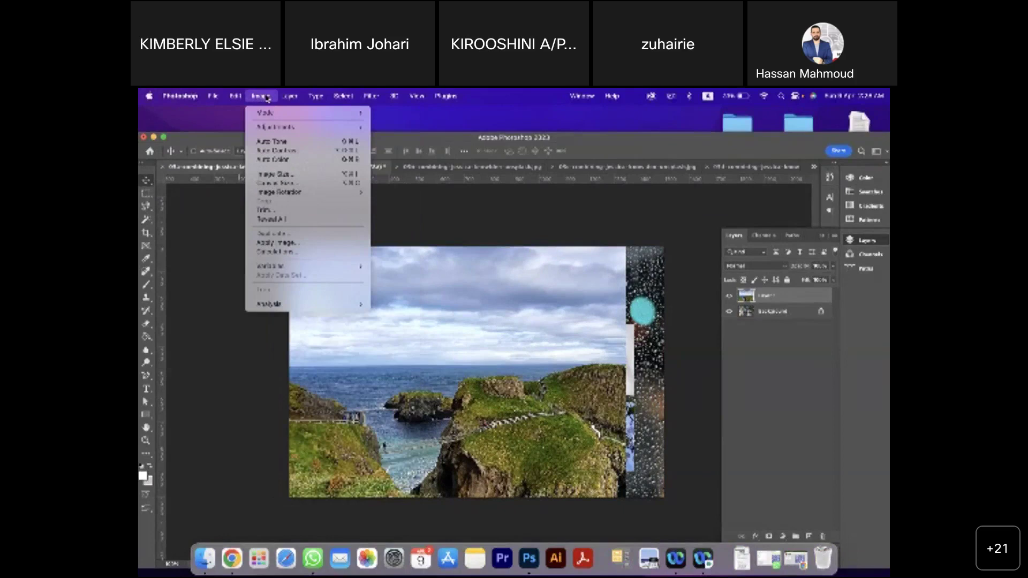
pyautogui.moveTo(238, 97)
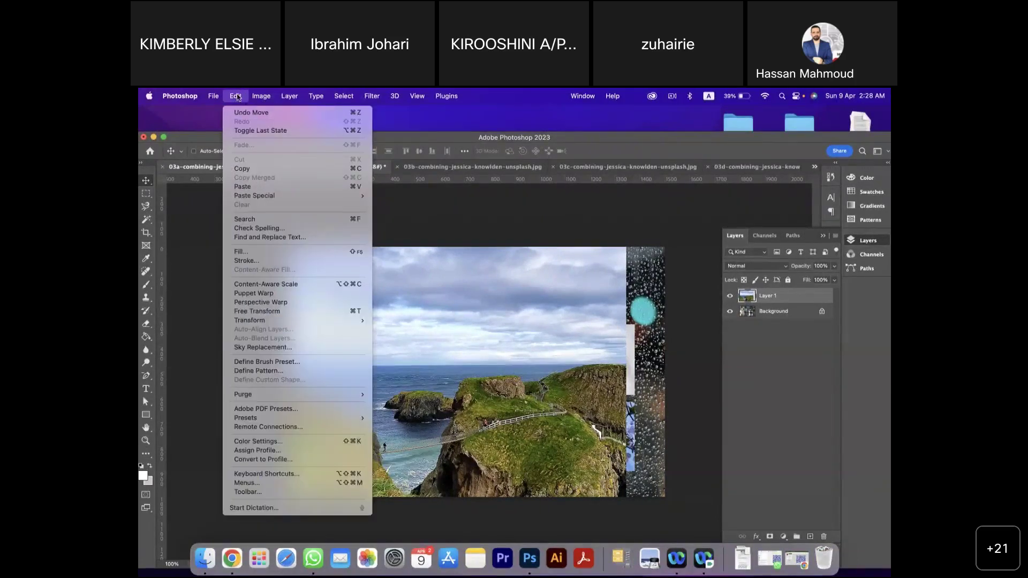
pyautogui.moveTo(312, 98)
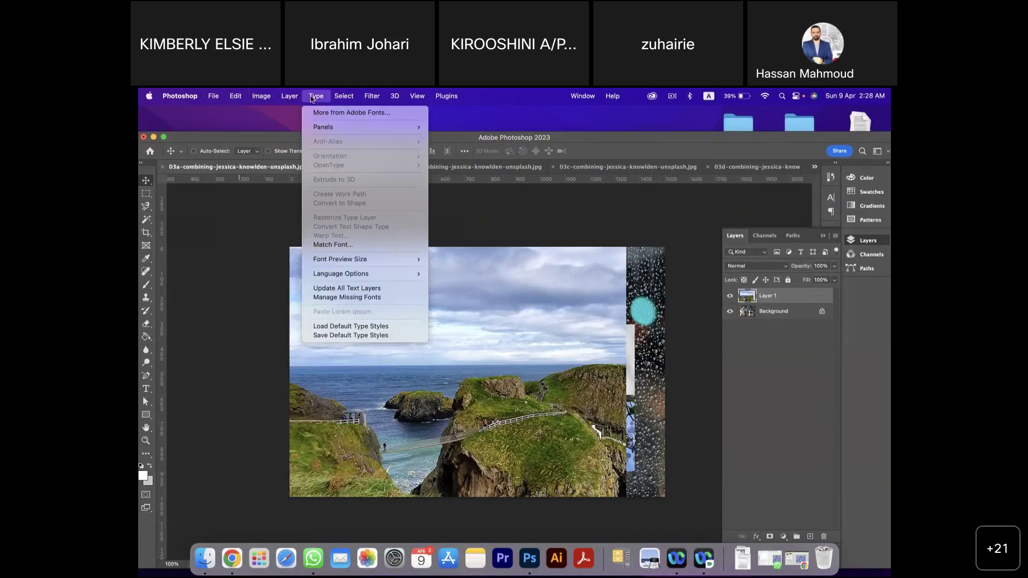
pyautogui.click(524, 339)
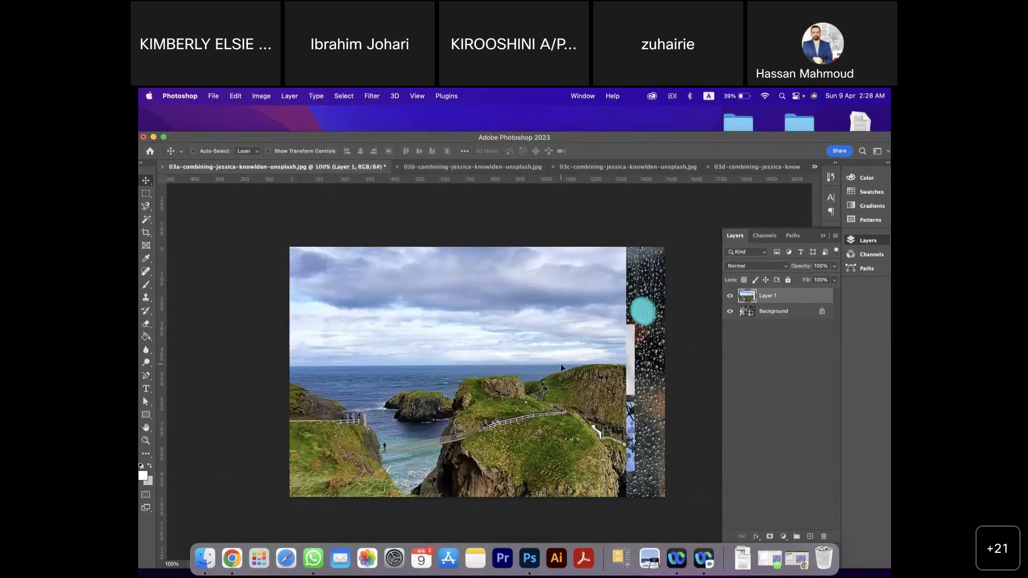
# - Undo the move and the layer merges so the landscape and flower images are separate layers again
pyautogui.click(758, 359)
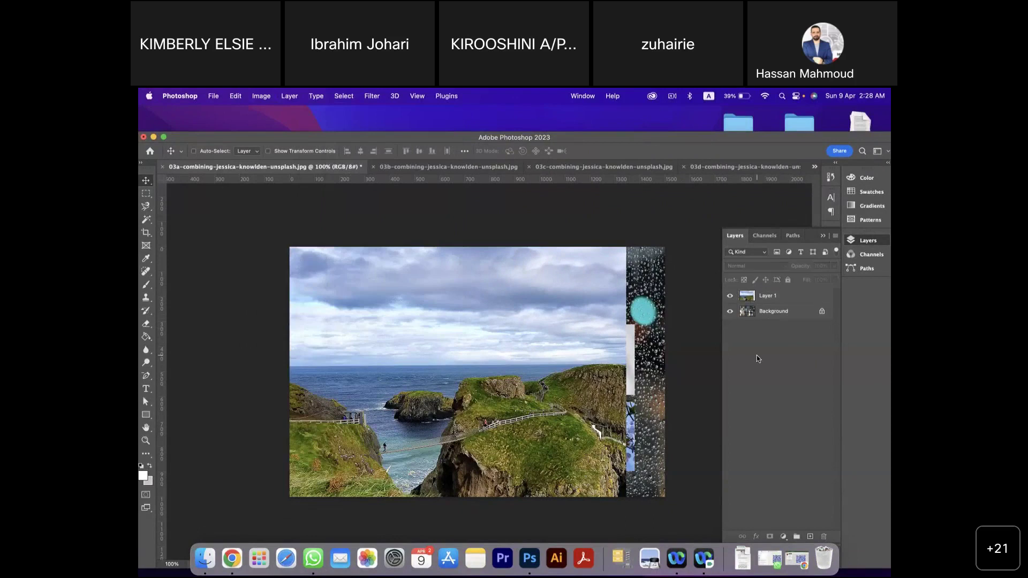
pyautogui.press('super+z')
pyautogui.press('super+z')
pyautogui.press('super+z')
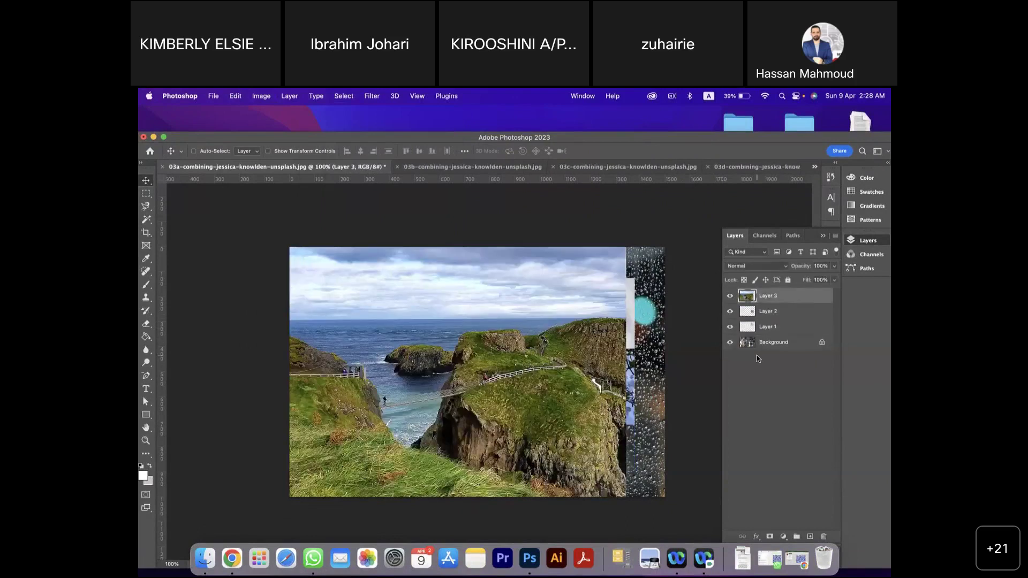
# - Toggle the landscape layer's visibility off and on, and move the landscape right to cover the whole raindrop photo
pyautogui.click(731, 297)
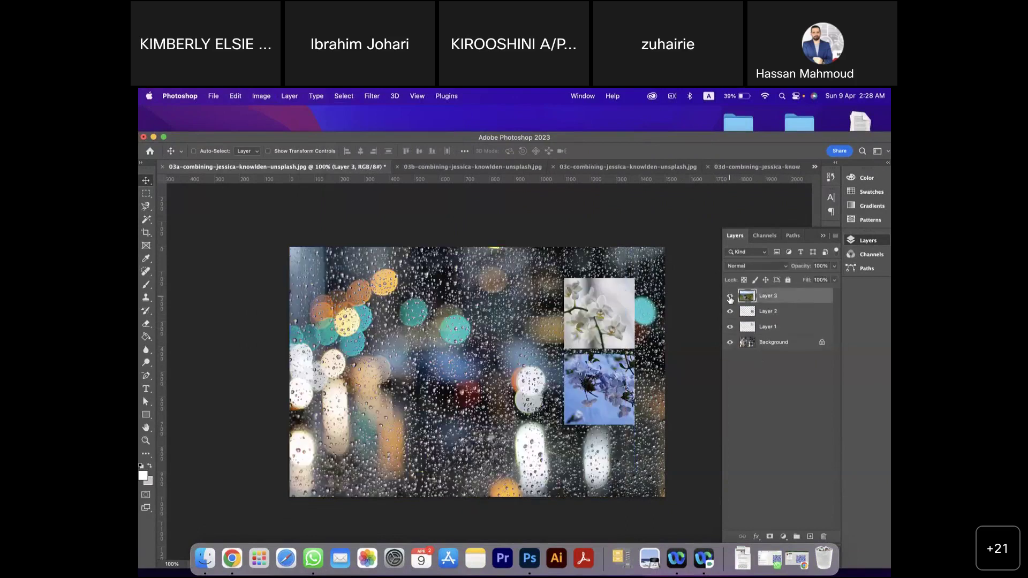
pyautogui.click(731, 298)
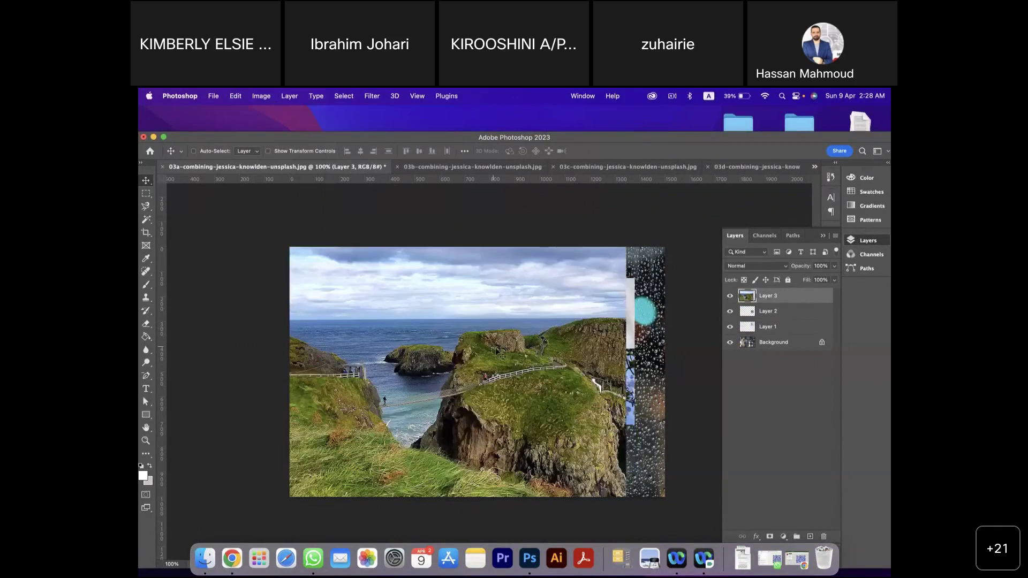
pyautogui.moveTo(502, 355); pyautogui.dragTo(536, 344)
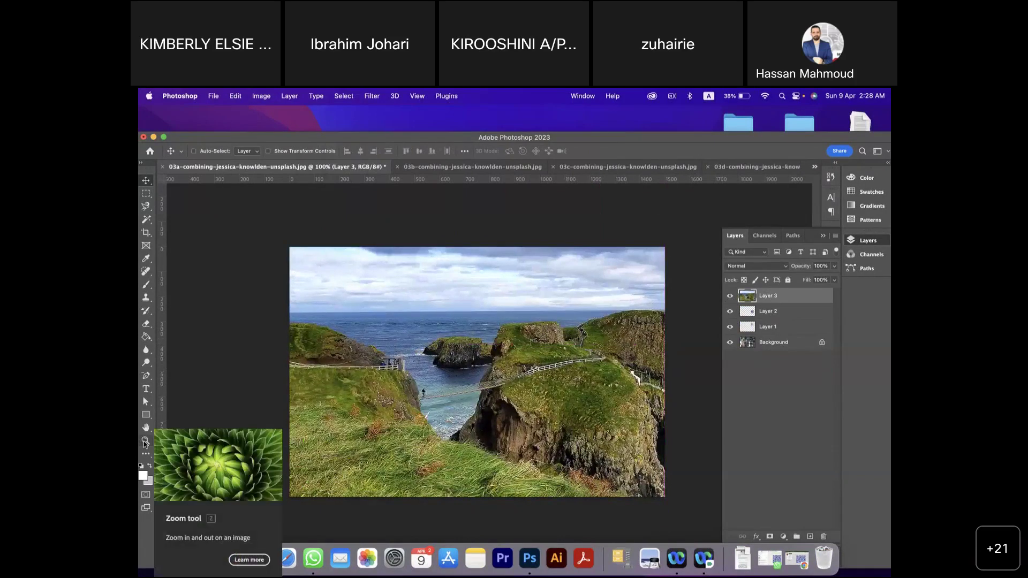
# - Reposition the landscape layer lower with the Move tool so more of its sky fills the canvas
pyautogui.click(144, 442)
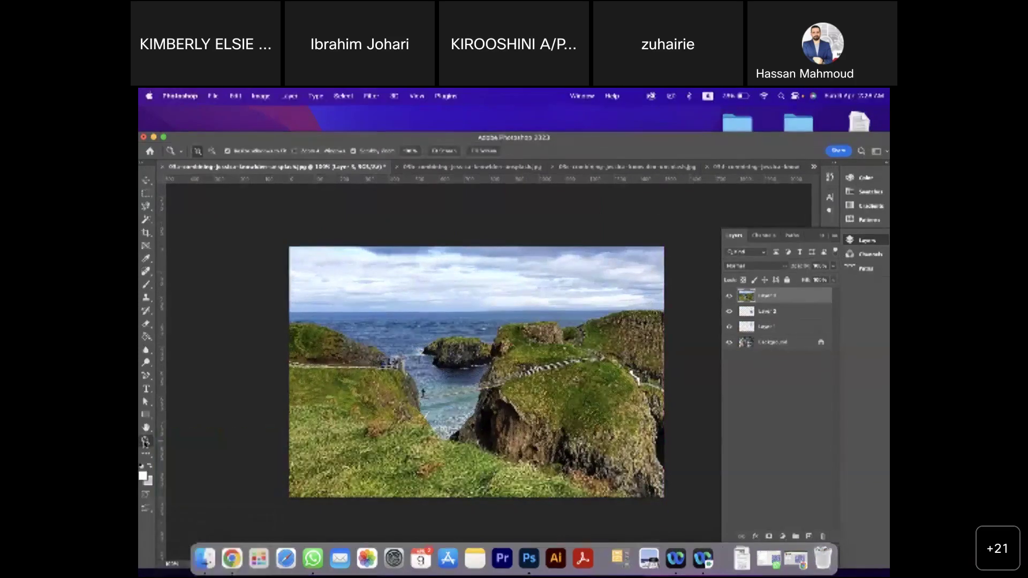
pyautogui.hscroll(1, 212, 153)
pyautogui.click(213, 153)
pyautogui.click(418, 309)
pyautogui.click(418, 310)
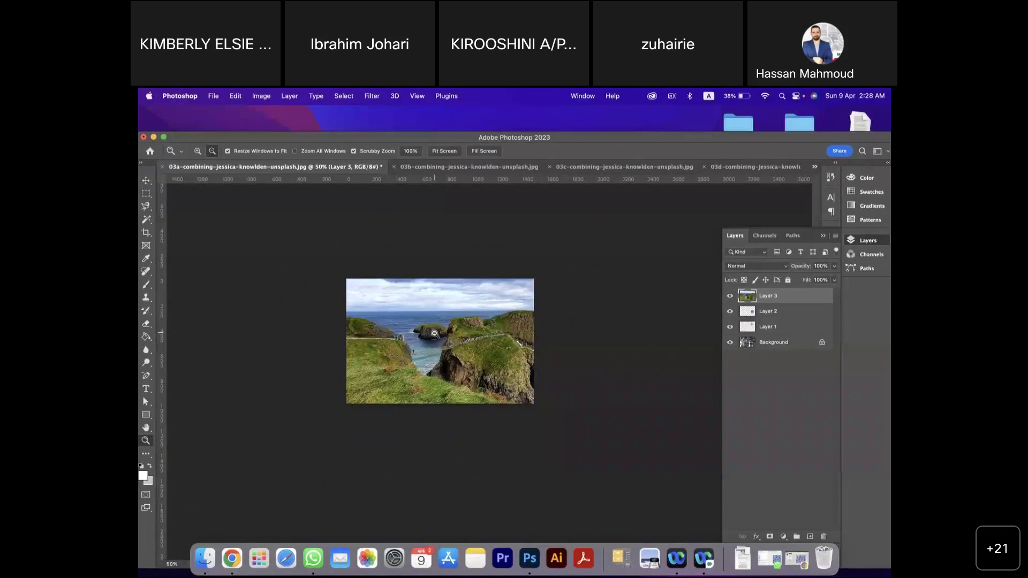
pyautogui.click(146, 180)
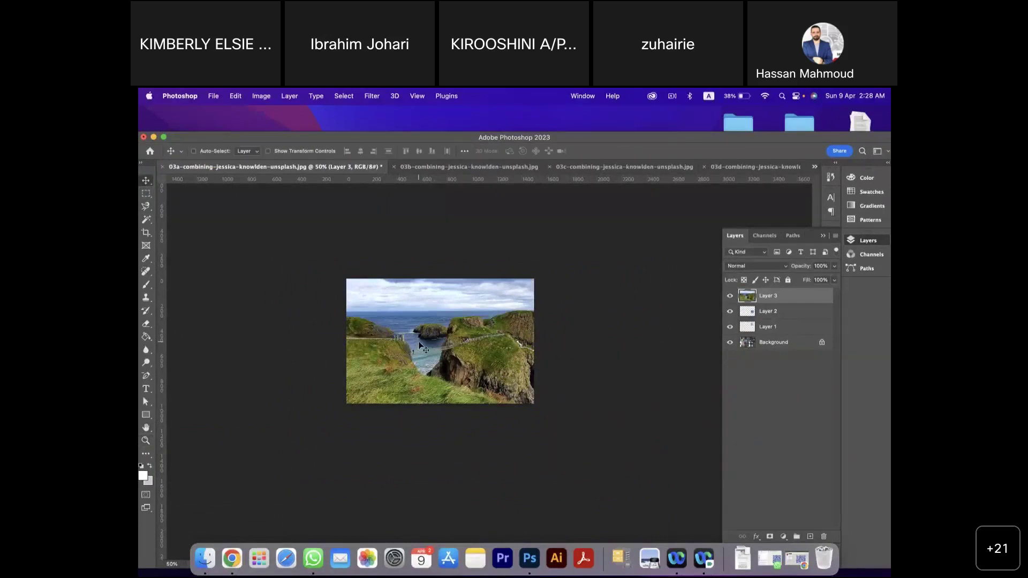
pyautogui.moveTo(415, 348); pyautogui.dragTo(419, 393)
pyautogui.moveTo(452, 339); pyautogui.dragTo(461, 319)
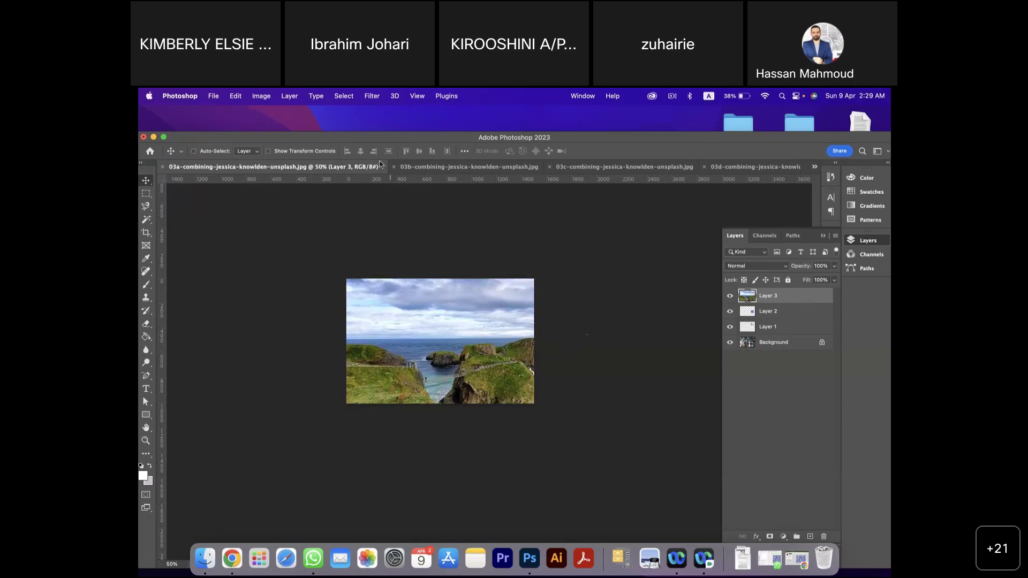
# - Scale the landscape layer to about 17.11% width and 18.90% height, place it over the orchid, and apply the transformation
pyautogui.click(235, 97)
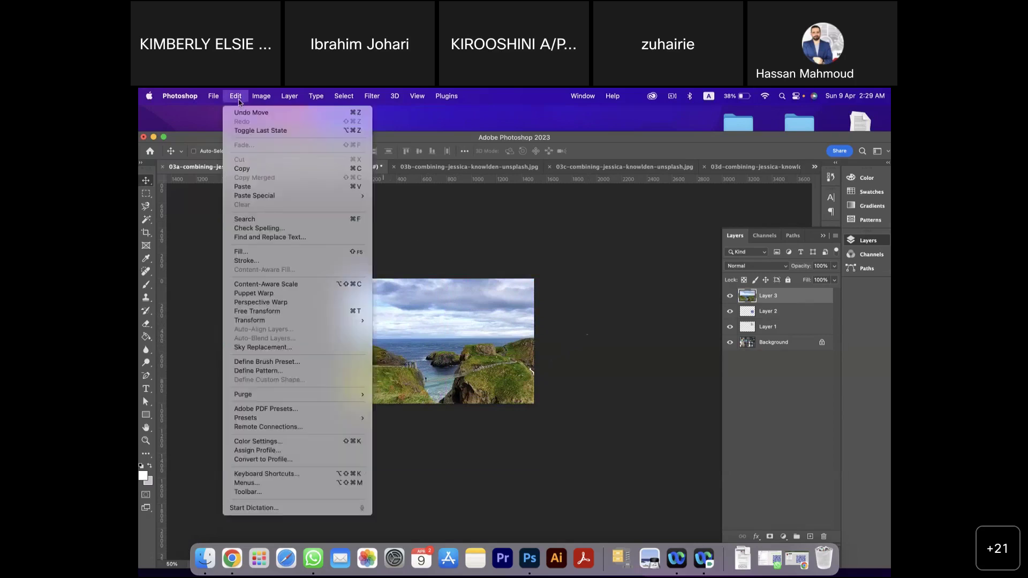
pyautogui.moveTo(334, 323)
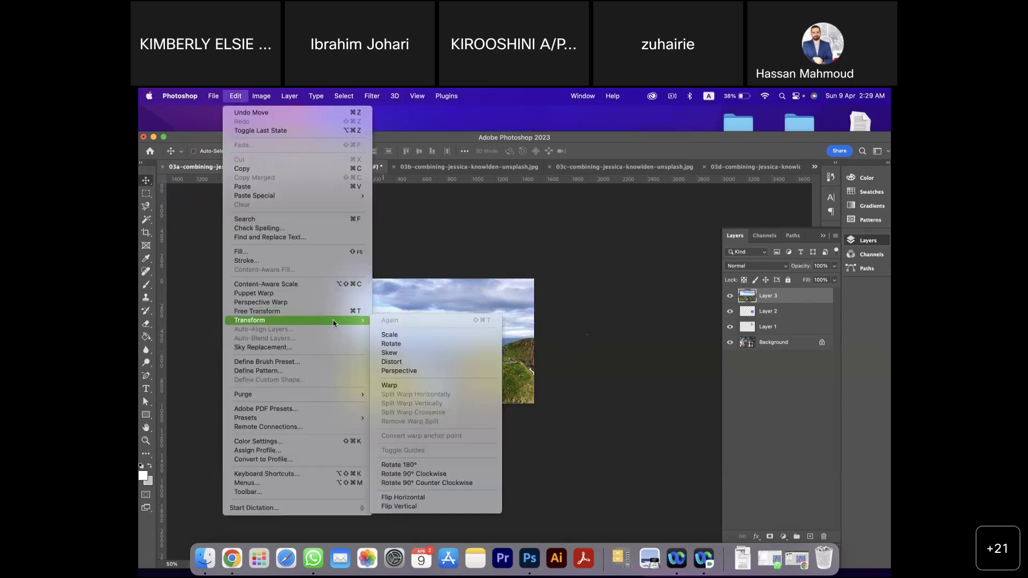
pyautogui.click(408, 337)
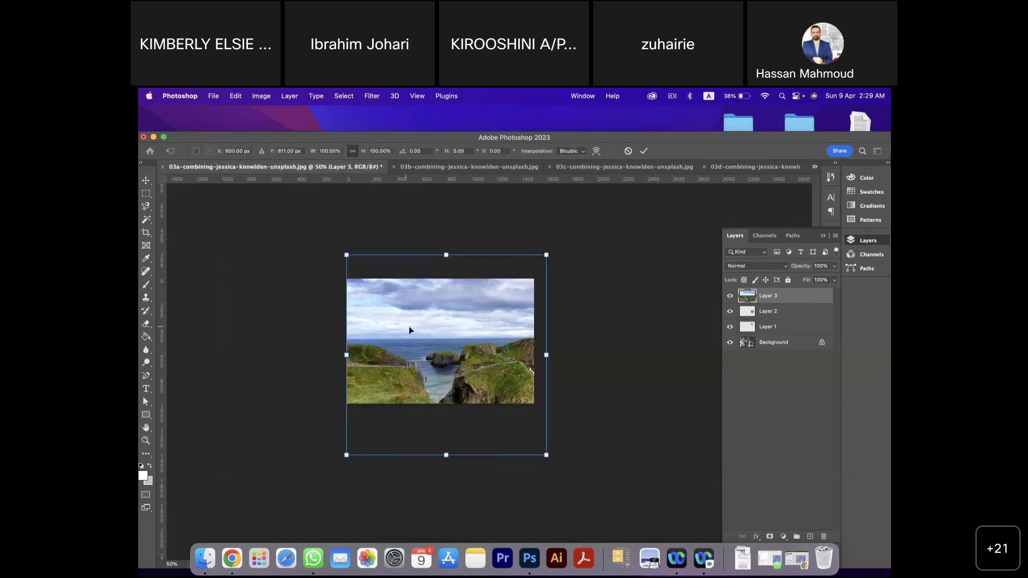
pyautogui.moveTo(411, 328); pyautogui.dragTo(409, 328)
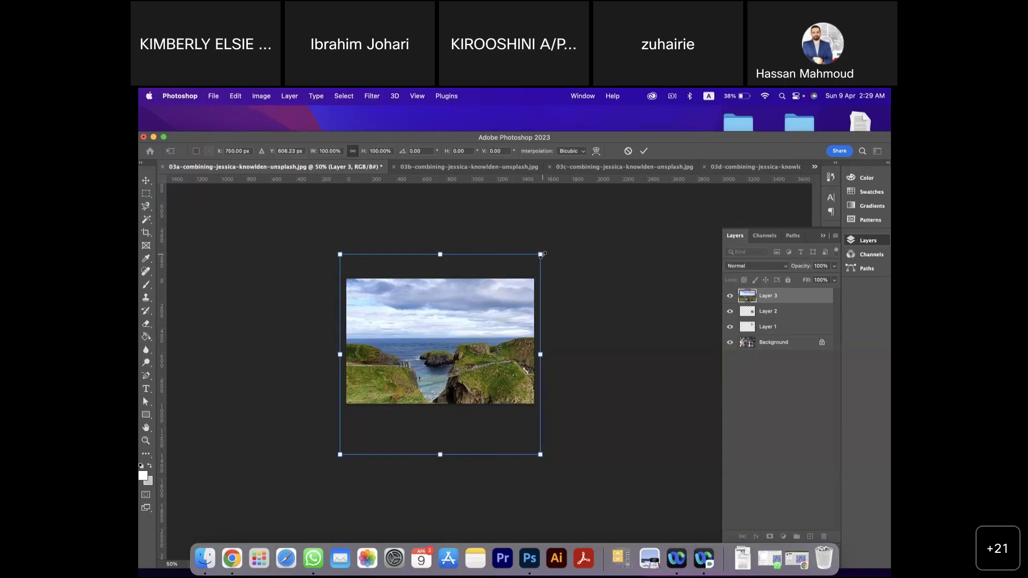
pyautogui.moveTo(542, 256); pyautogui.dragTo(538, 293)
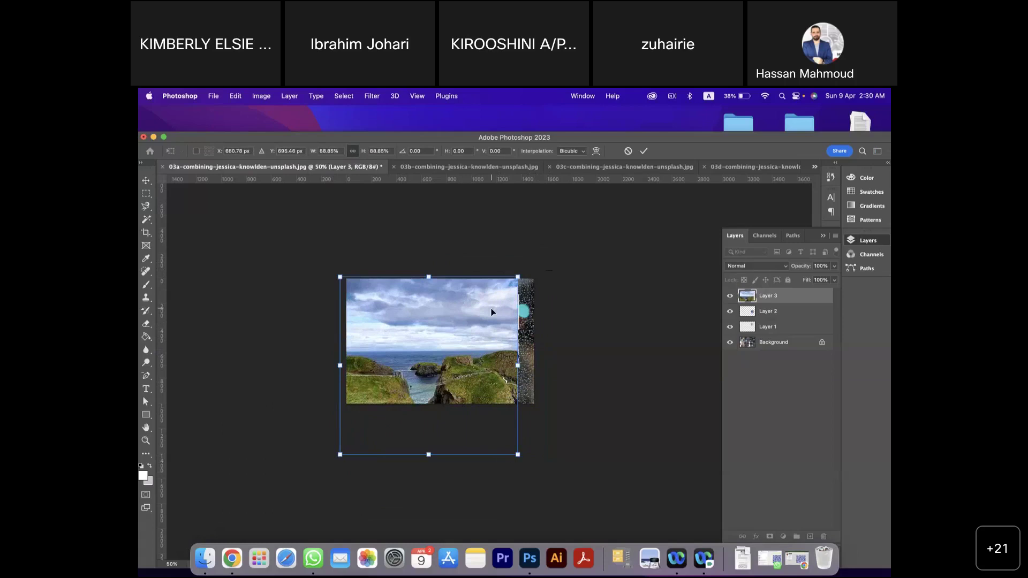
pyautogui.moveTo(428, 276); pyautogui.dragTo(446, 253)
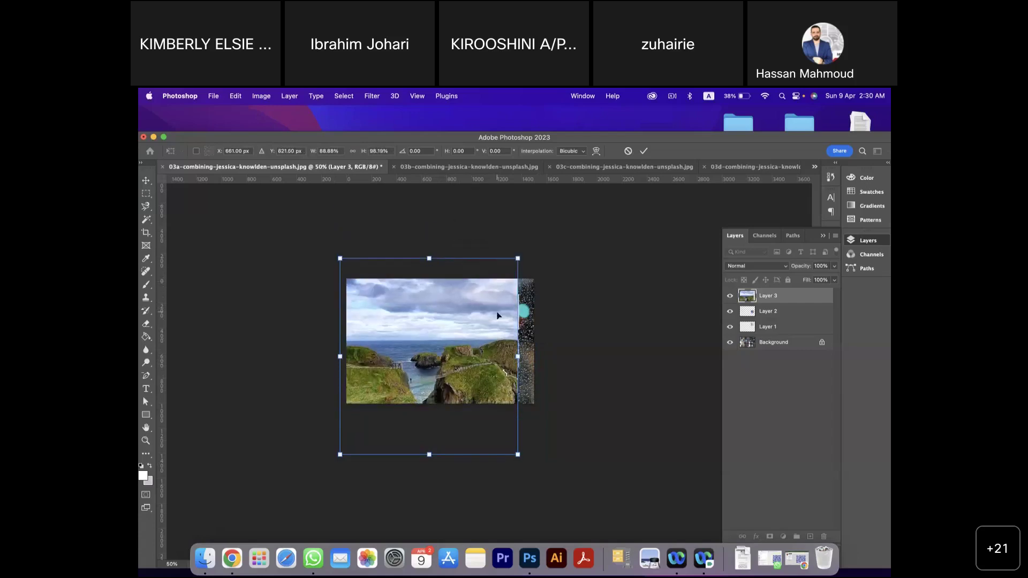
pyautogui.moveTo(516, 351); pyautogui.dragTo(535, 367)
pyautogui.moveTo(518, 455); pyautogui.dragTo(521, 323)
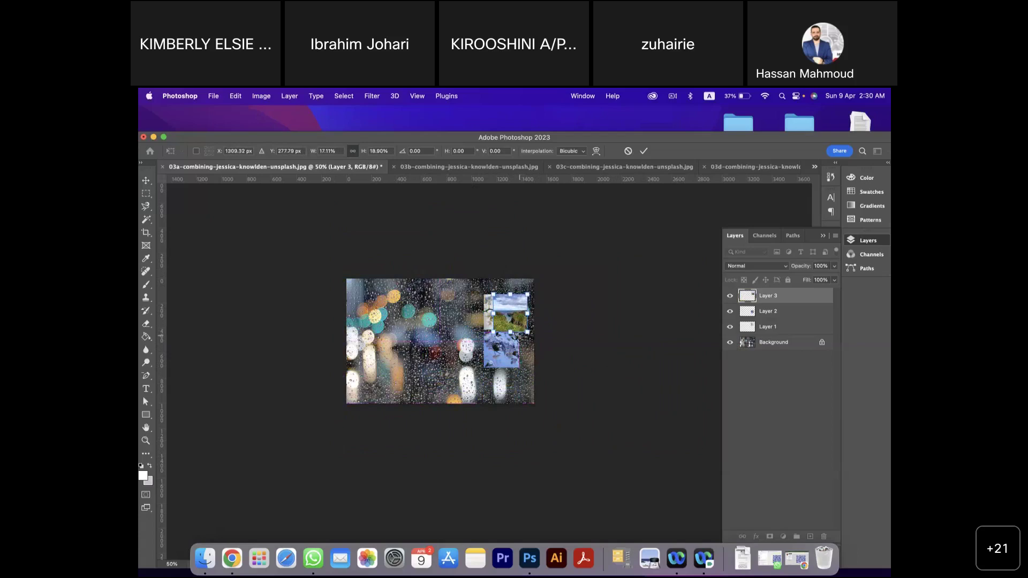
pyautogui.press('Return')
# - Move the landscape layer so its left and bottom edges line up with the orchid image beneath it
pyautogui.press('z')
pyautogui.keyDown('alt'); pyautogui.click(514, 329); pyautogui.keyUp('alt')
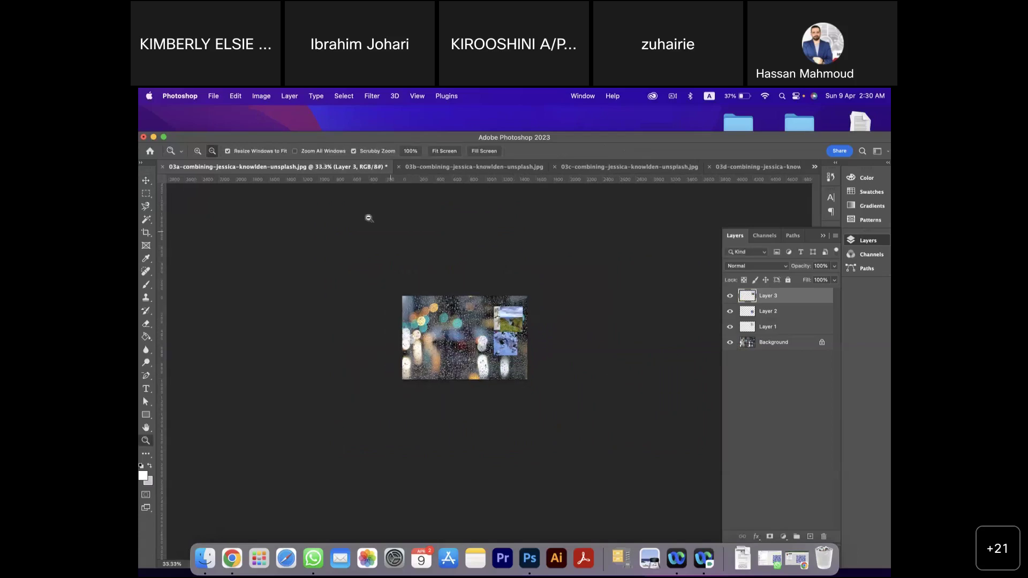
pyautogui.click(503, 342)
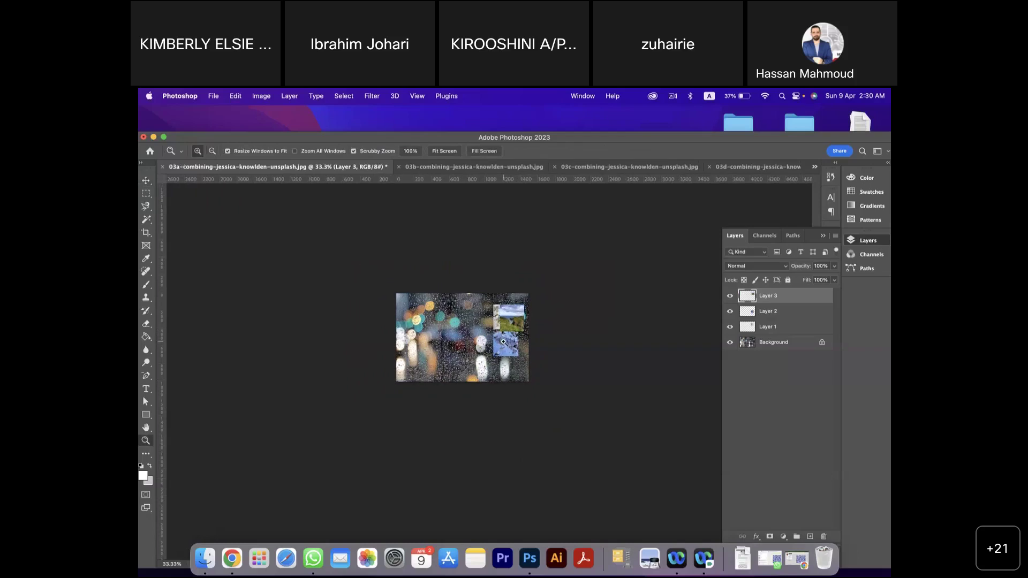
pyautogui.click(504, 342)
pyautogui.click(503, 342)
pyautogui.click(504, 342)
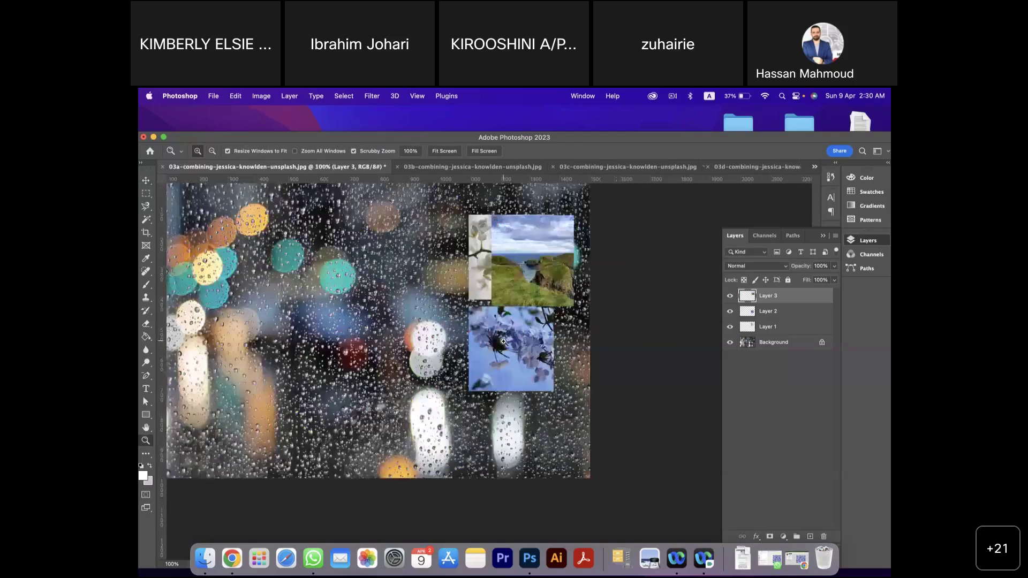
pyautogui.click(504, 342)
pyautogui.click(504, 341)
pyautogui.scroll(1, 503, 342)
pyautogui.press('v')
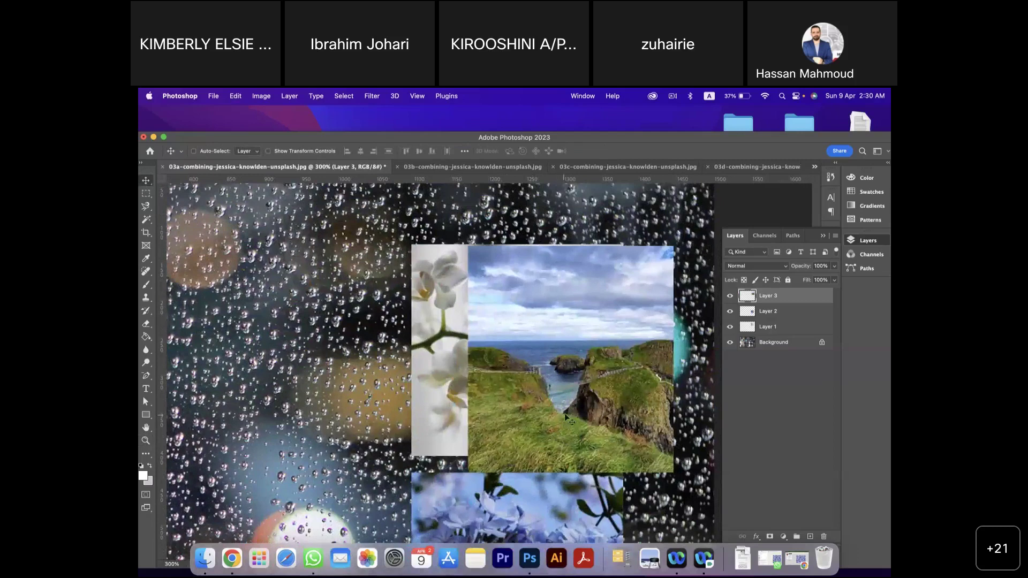
pyautogui.moveTo(568, 406); pyautogui.dragTo(514, 395)
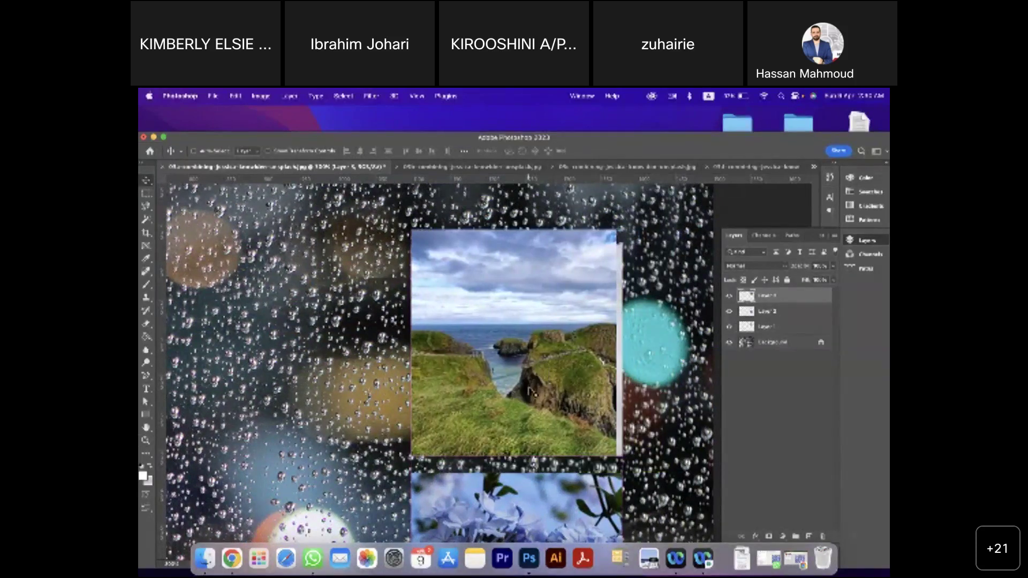
# - Scale the landscape layer to 102.92% width and 93.05% height so it exactly covers the orchid square, and apply the transformation
pyautogui.click(236, 99)
pyautogui.moveTo(251, 320)
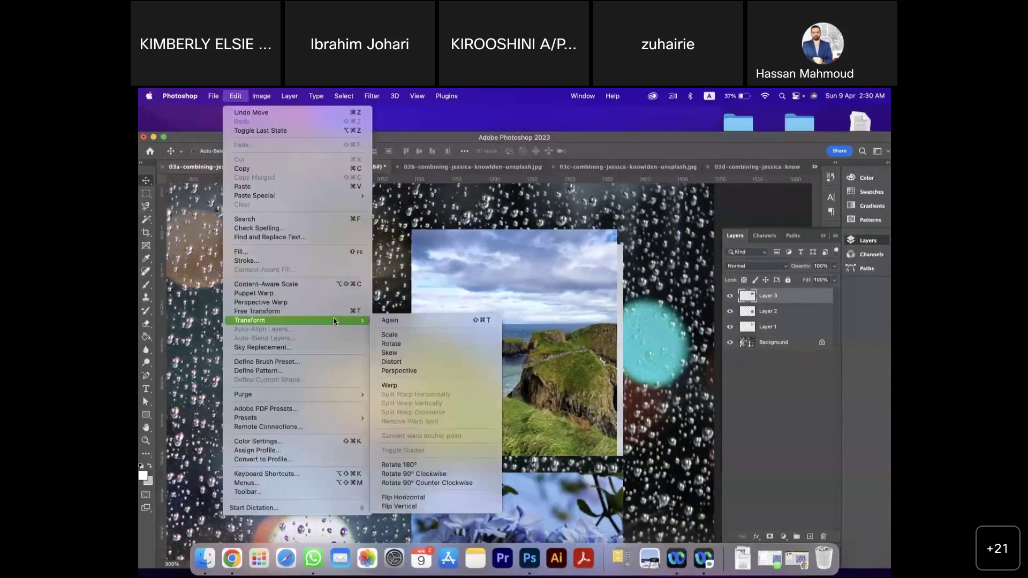
pyautogui.click(417, 335)
pyautogui.moveTo(618, 231); pyautogui.dragTo(607, 252)
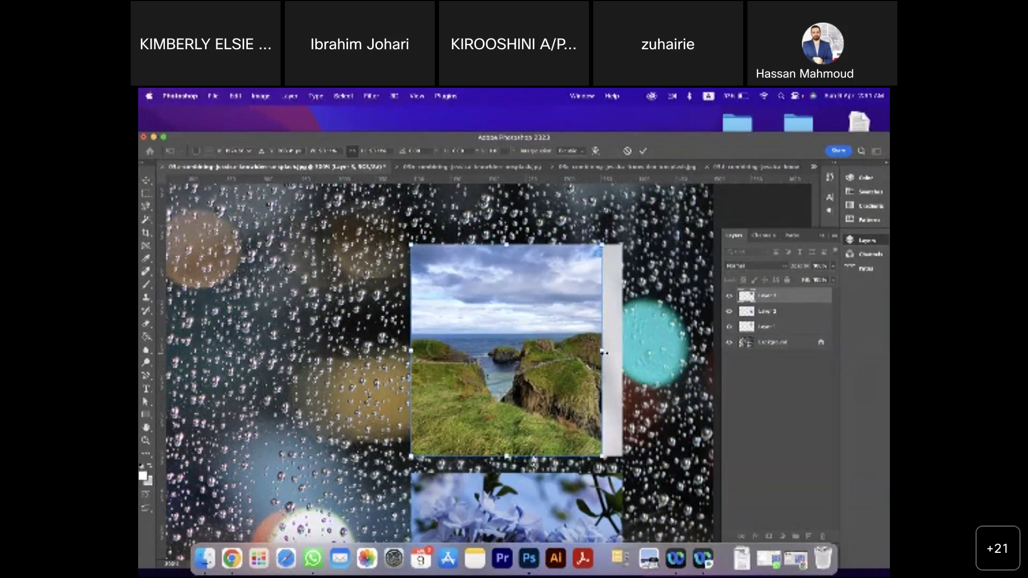
pyautogui.moveTo(603, 352); pyautogui.dragTo(624, 352)
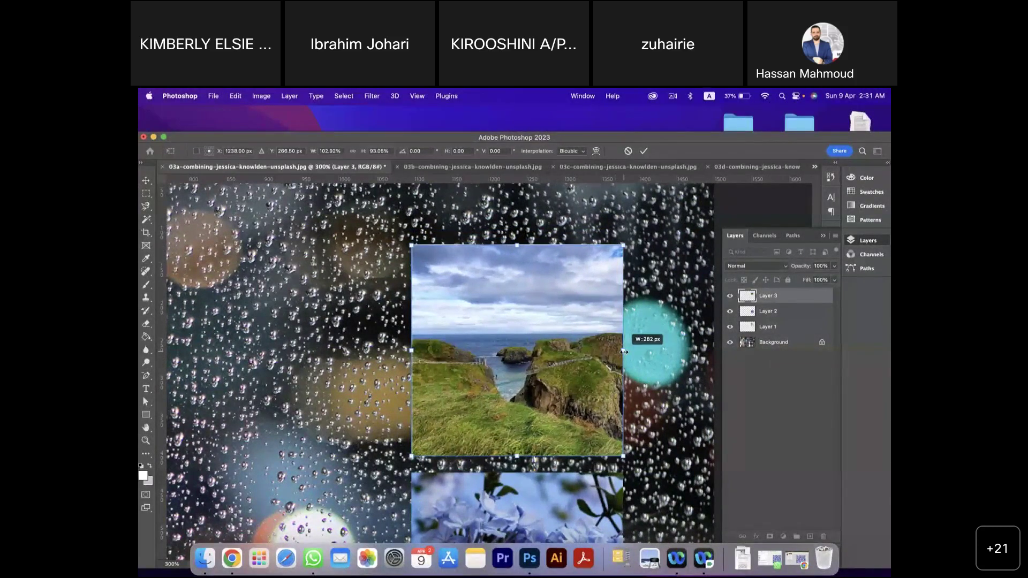
pyautogui.press('Return')
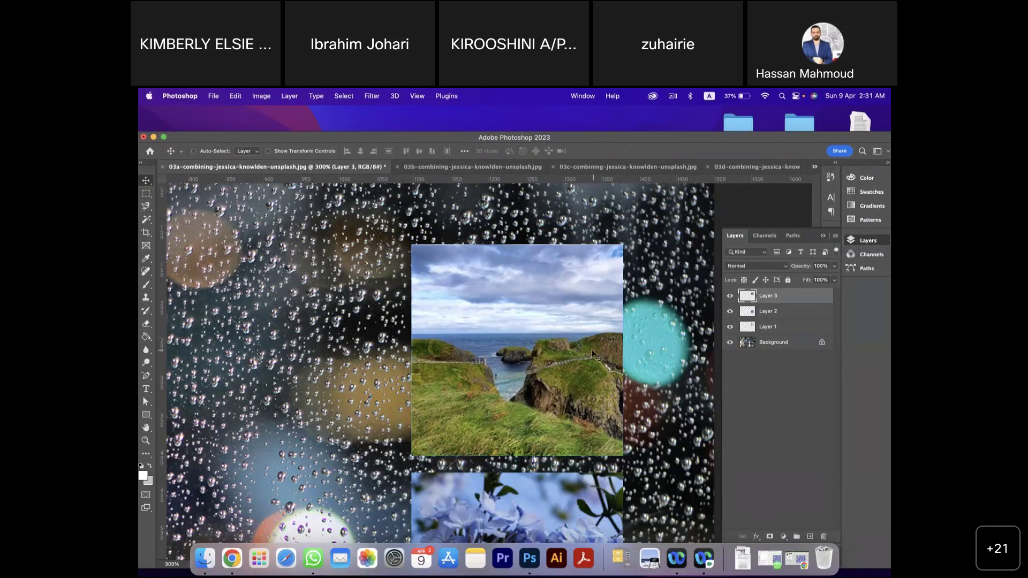
# - Move the landscape layer straight down below the blue flower image, keeping its edges aligned with the column and an even gap
pyautogui.press('z')
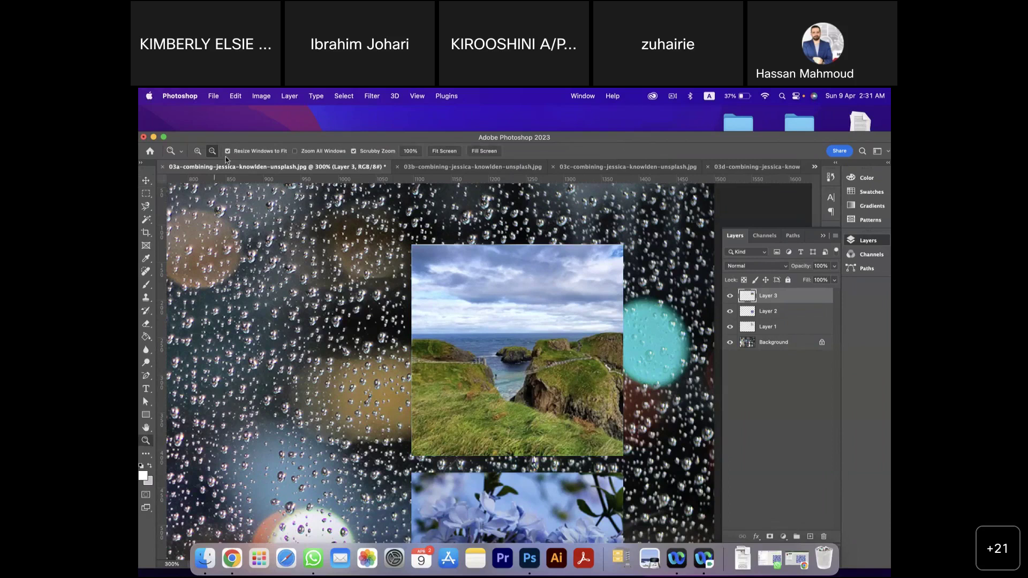
pyautogui.keyDown('alt'); pyautogui.click(515, 322); pyautogui.keyUp('alt')
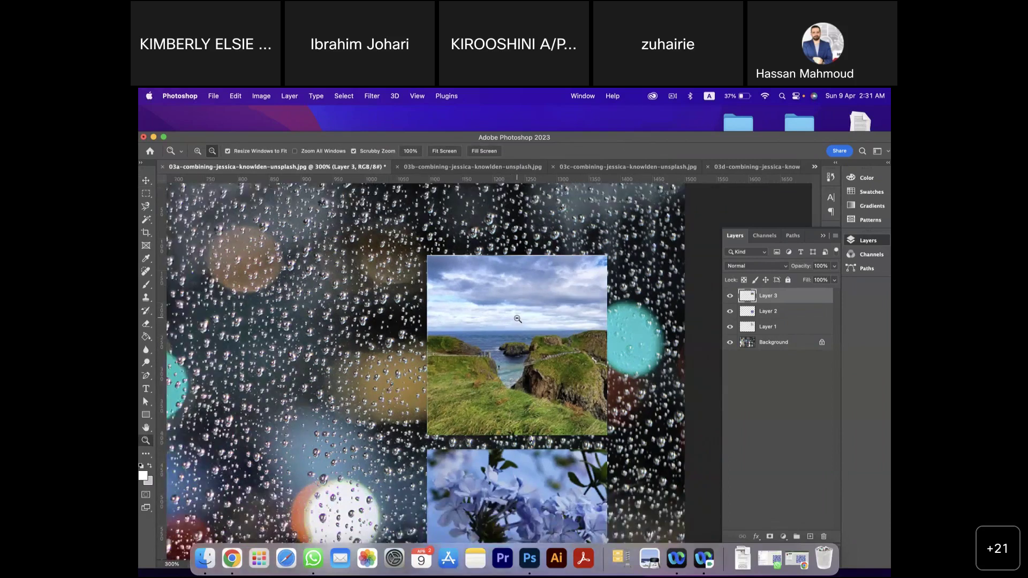
pyautogui.keyDown('alt'); pyautogui.click(517, 319); pyautogui.keyUp('alt')
pyautogui.keyDown('alt'); pyautogui.click(517, 320); pyautogui.keyUp('alt')
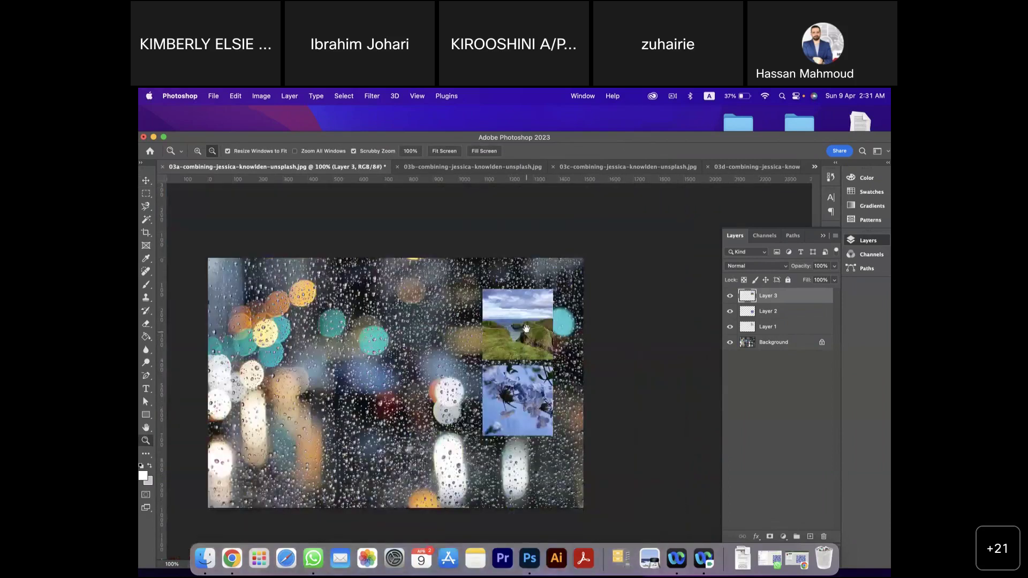
pyautogui.scroll(-2, 526, 329)
pyautogui.click(145, 181)
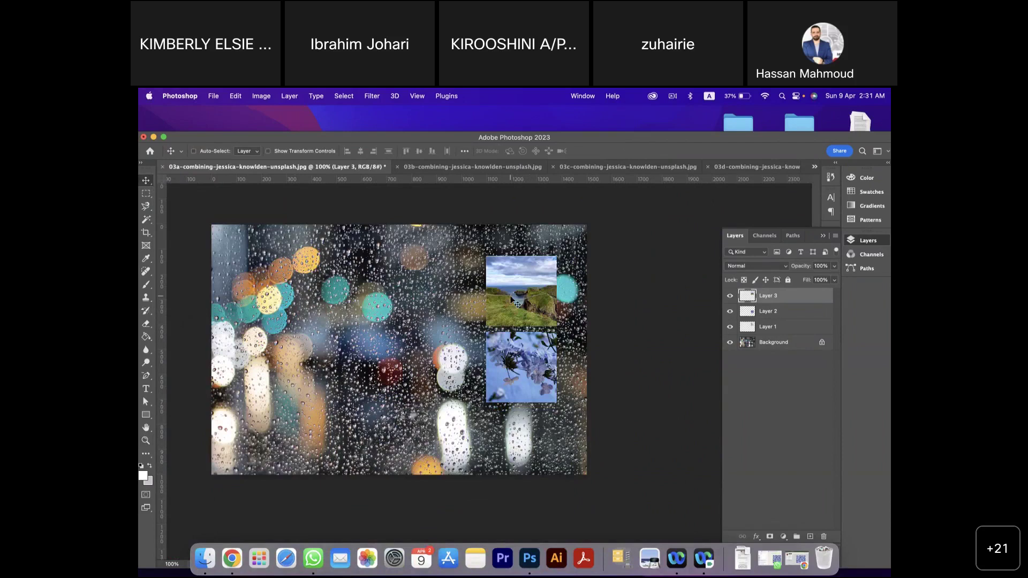
pyautogui.moveTo(517, 303); pyautogui.dragTo(512, 450)
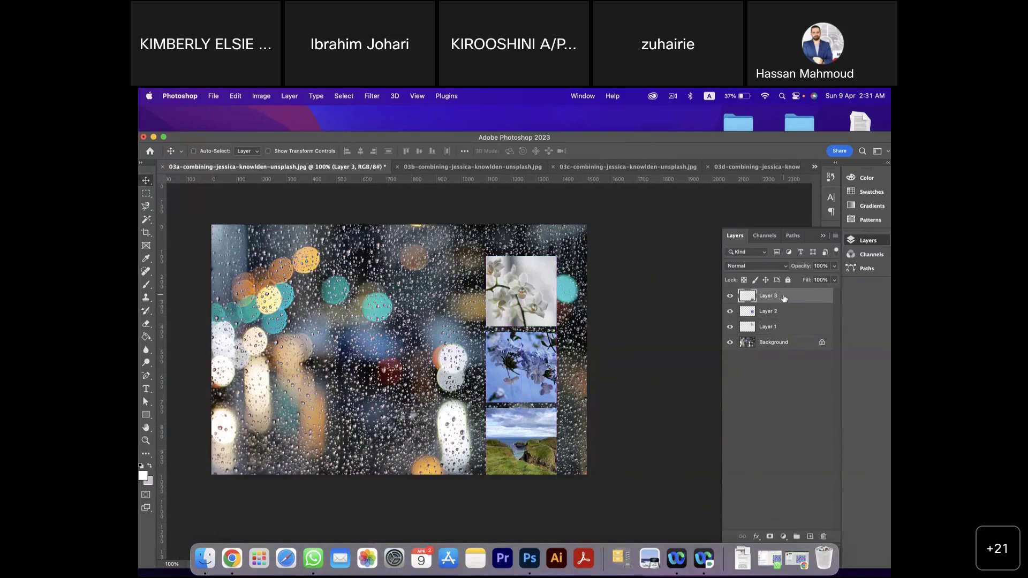
# - Select Layer 1 through Layer 3 together and shift the column of three images slightly up and right on the raindrop photo
pyautogui.keyDown('shift'); pyautogui.click(779, 329); pyautogui.keyUp('shift')
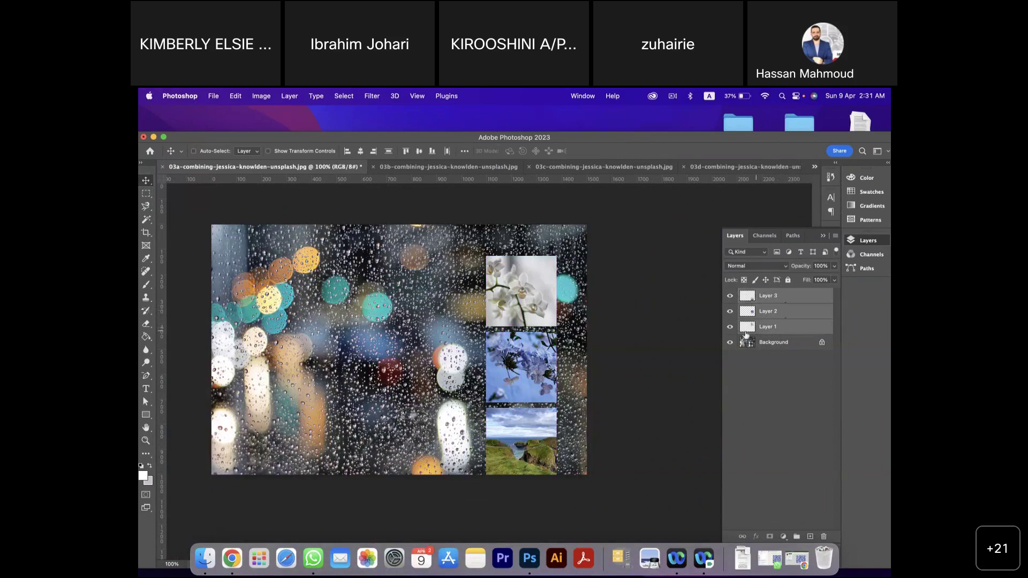
pyautogui.moveTo(537, 375); pyautogui.dragTo(546, 355)
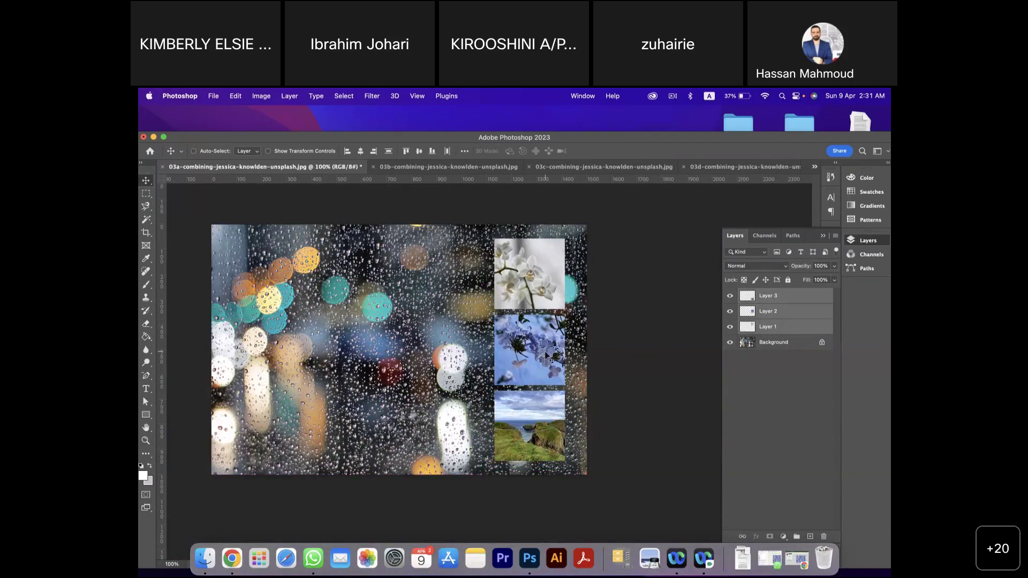
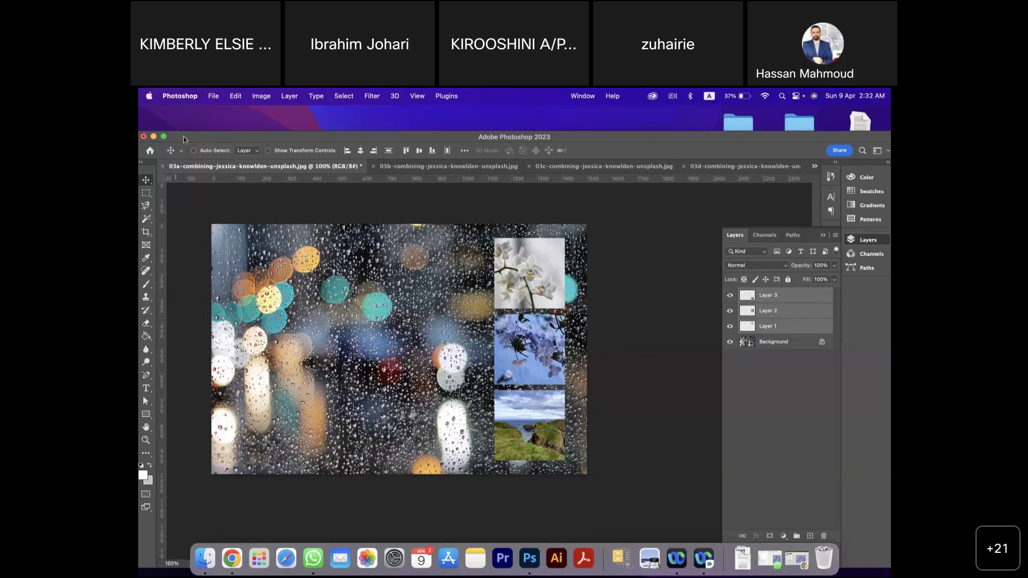
pyautogui.moveTo(183, 136); pyautogui.dragTo(186, 111)
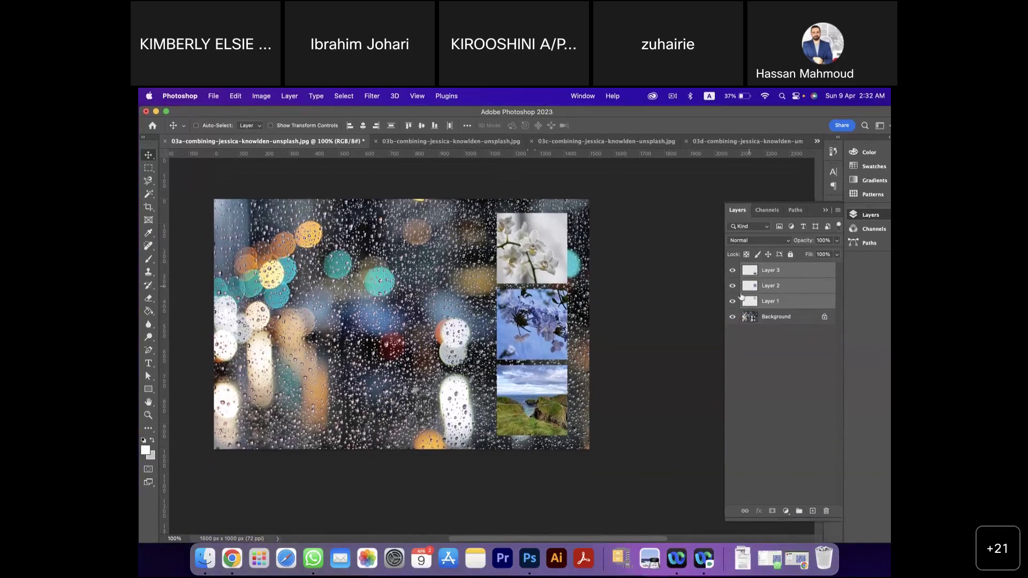
# - Save the composition in Photoshop format in the source files folder, with Maximize Compatibility on and Don't show again ticked
pyautogui.click(212, 97)
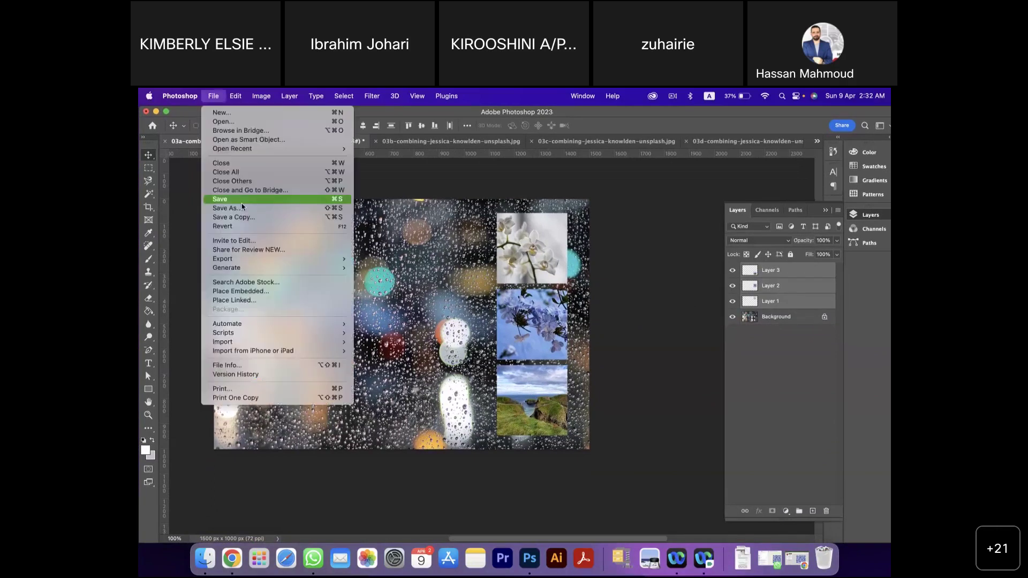
pyautogui.click(242, 204)
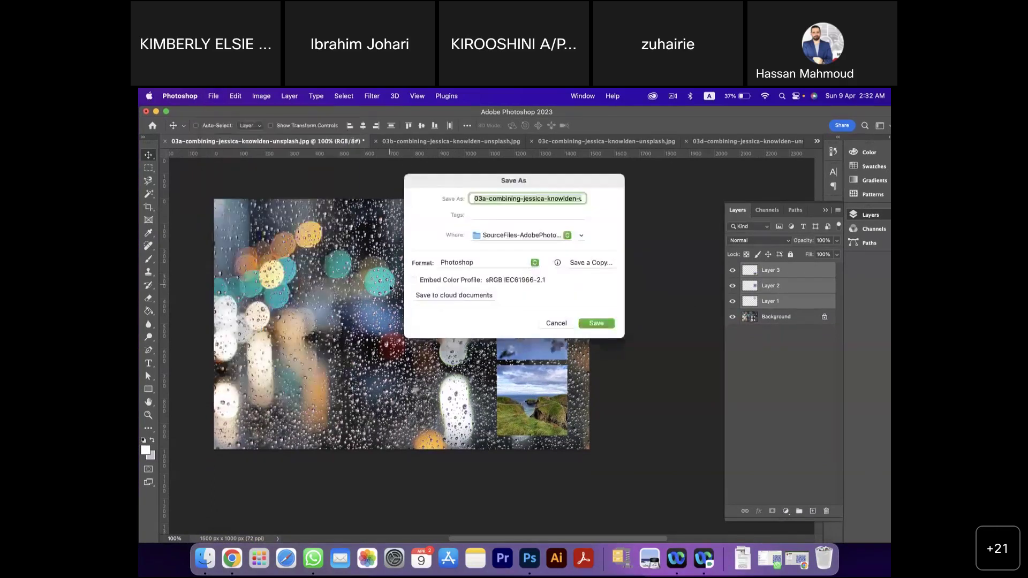
pyautogui.click(597, 324)
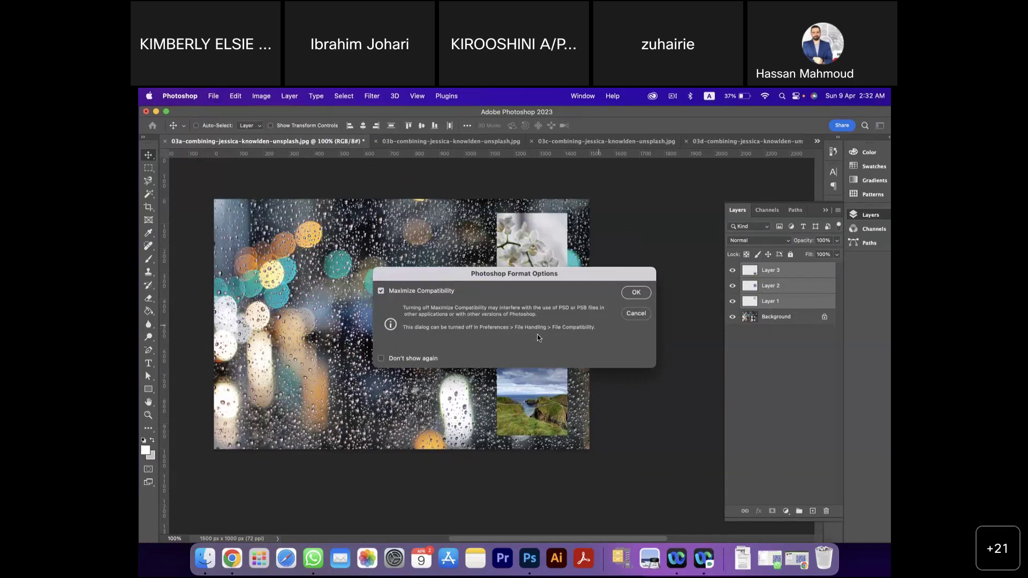
pyautogui.click(428, 362)
pyautogui.click(637, 293)
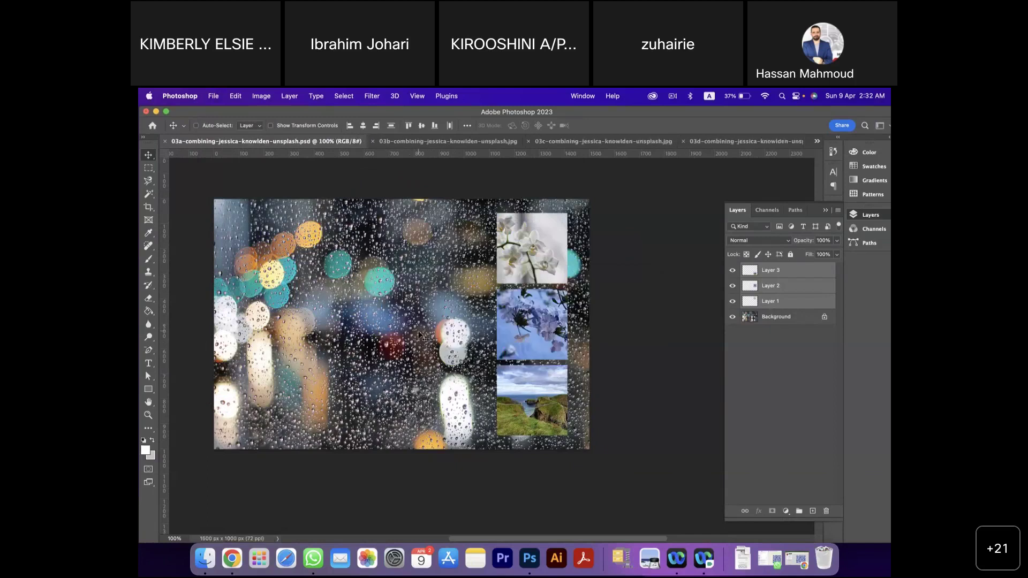
pyautogui.click(213, 96)
pyautogui.click(256, 202)
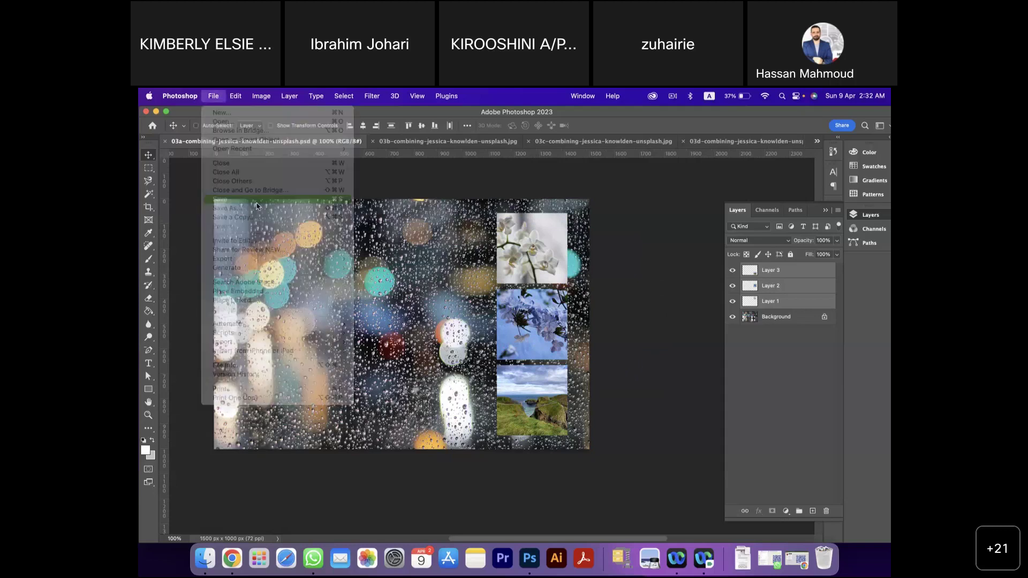
# - Close the saved composition and the three source image documents
pyautogui.click(166, 143)
pyautogui.click(166, 142)
pyautogui.click(166, 142)
pyautogui.click(166, 142)
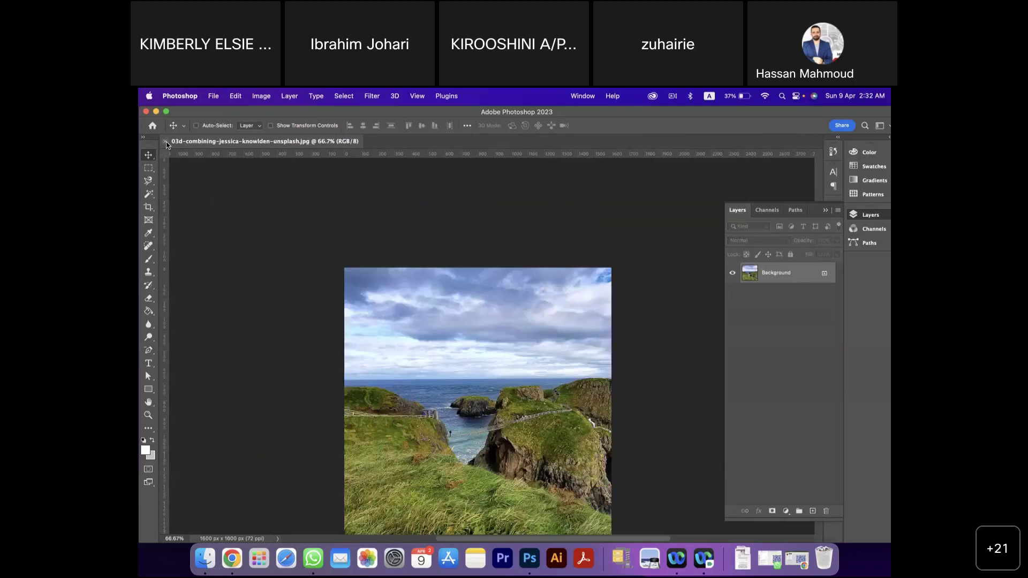
pyautogui.click(166, 143)
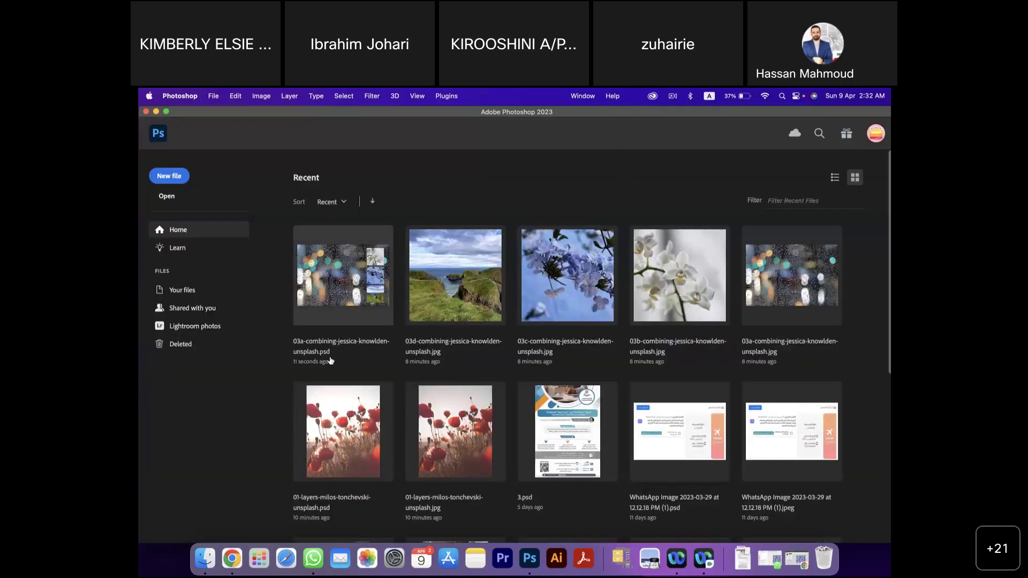
# - Reopen the saved 03a-combining PSD, check that Layer 1 and Background are still separately selectable, and close it
pyautogui.click(332, 294)
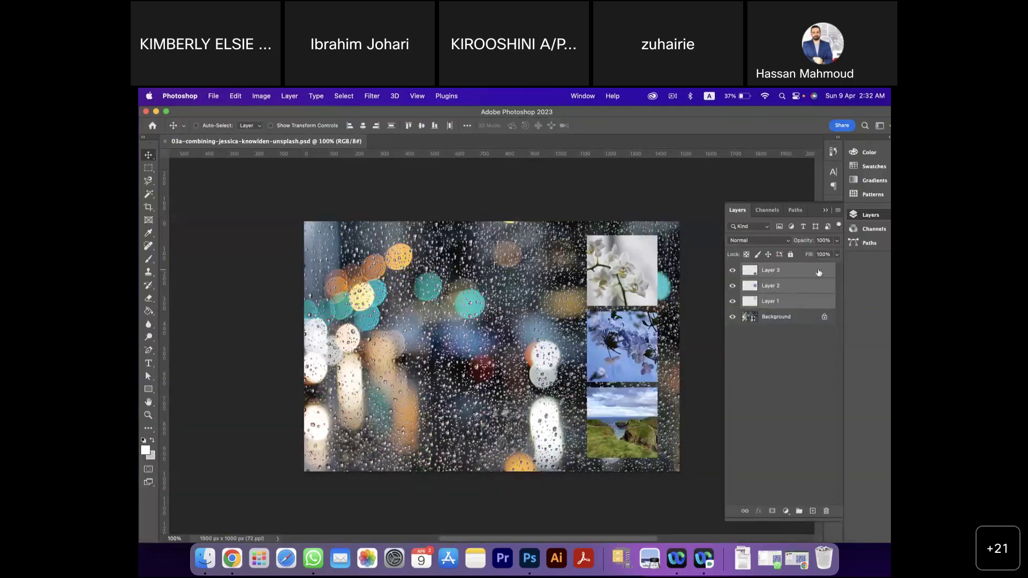
pyautogui.click(790, 304)
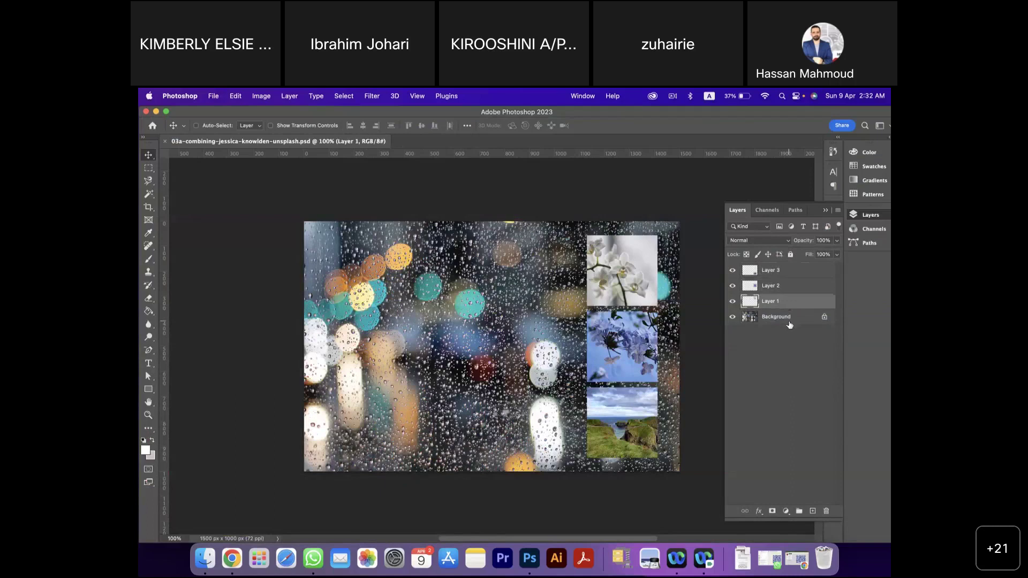
pyautogui.click(790, 324)
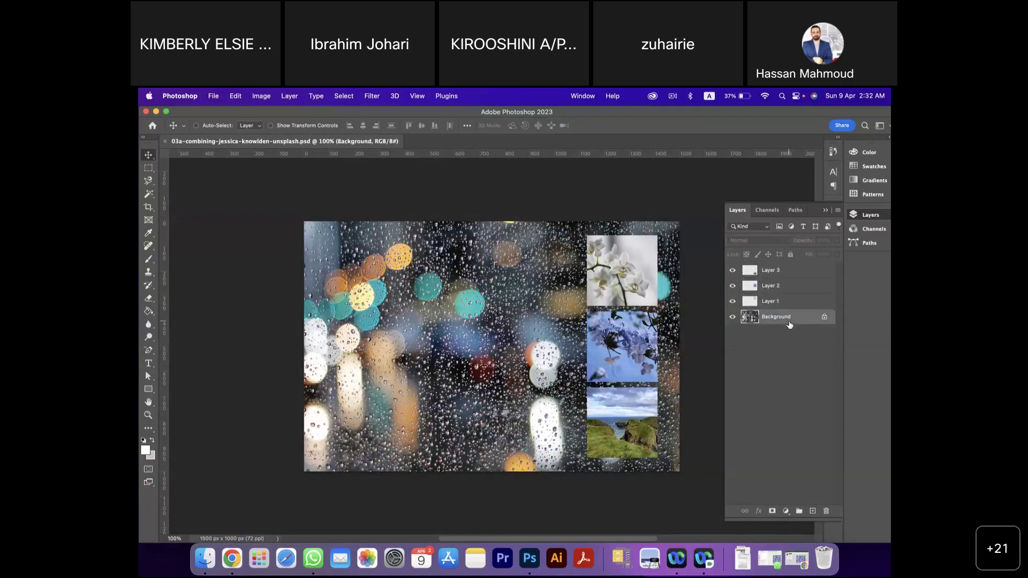
pyautogui.click(166, 142)
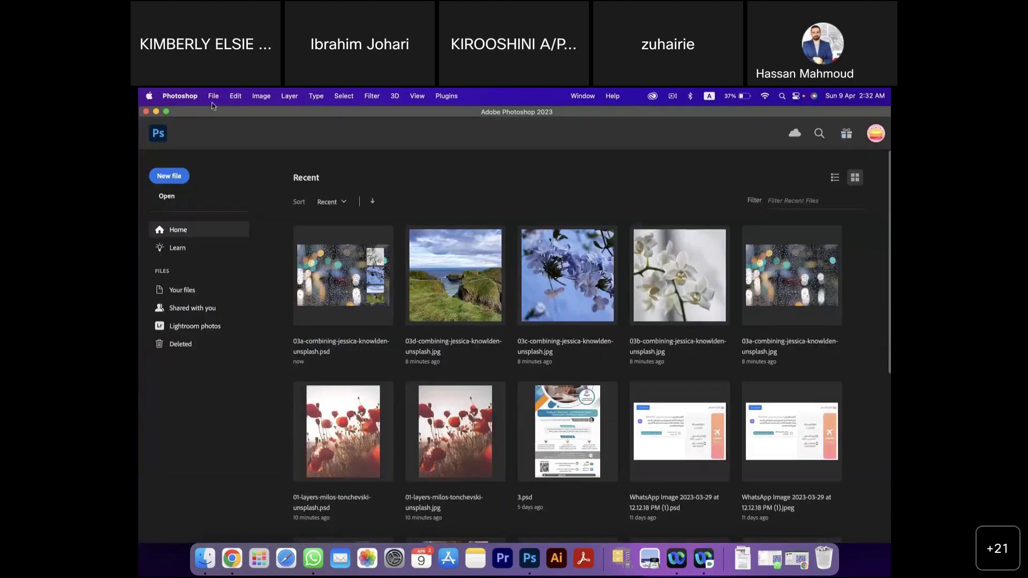
# - Open the 04a-levels JPEG of white flowers from the source files folder
pyautogui.click(167, 197)
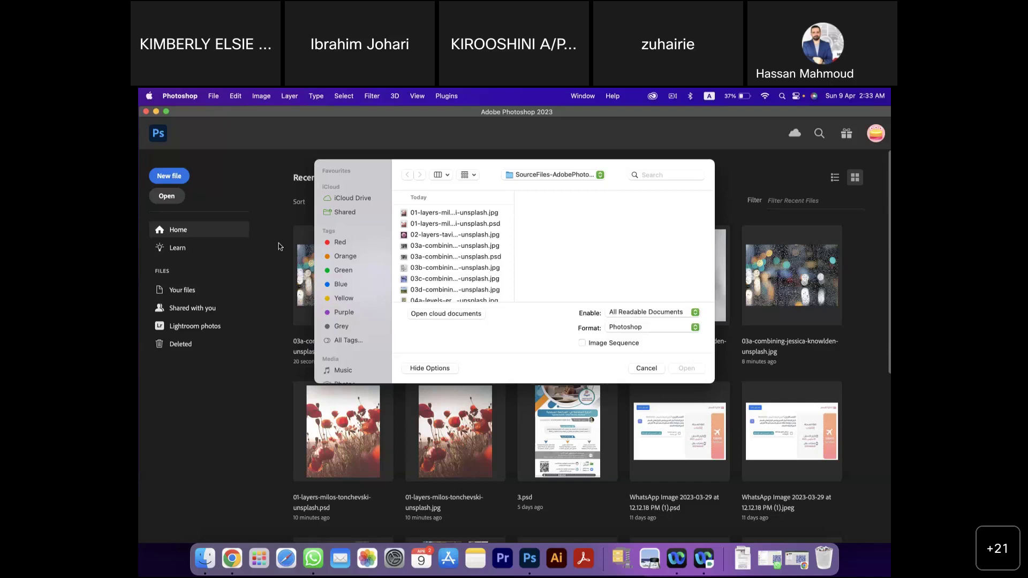
pyautogui.scroll(-3, 442, 259)
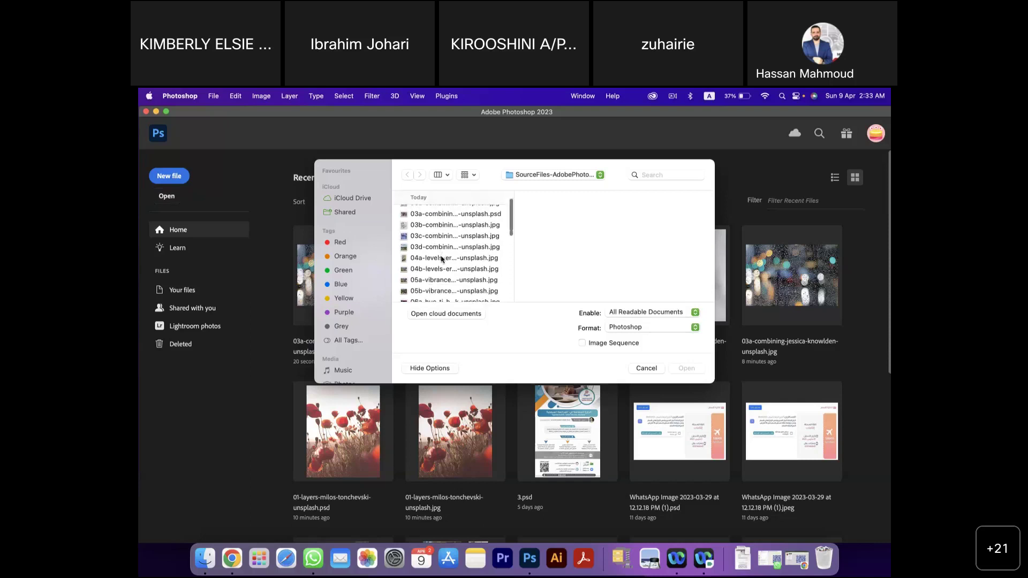
pyautogui.click(442, 258)
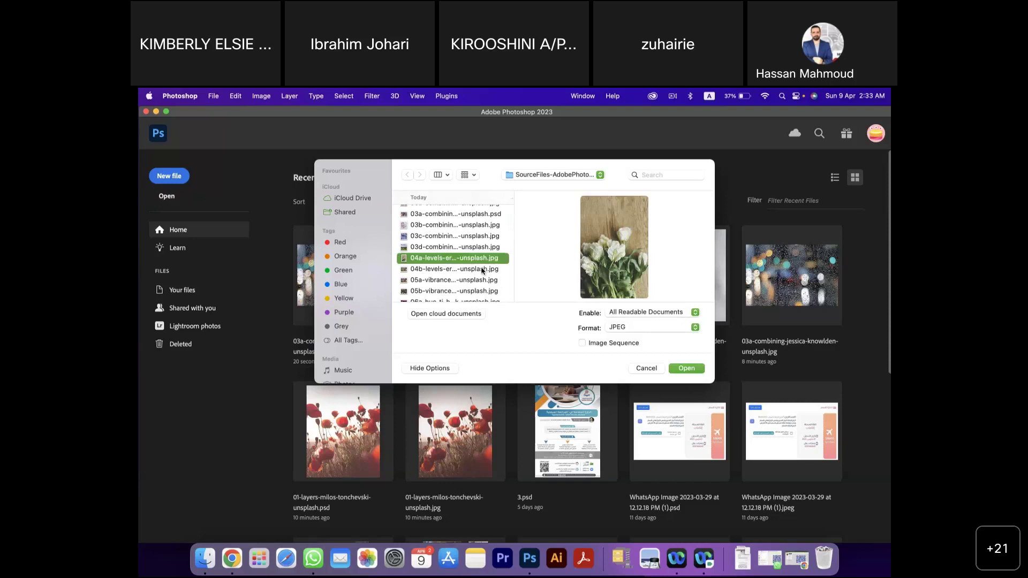
pyautogui.click(687, 371)
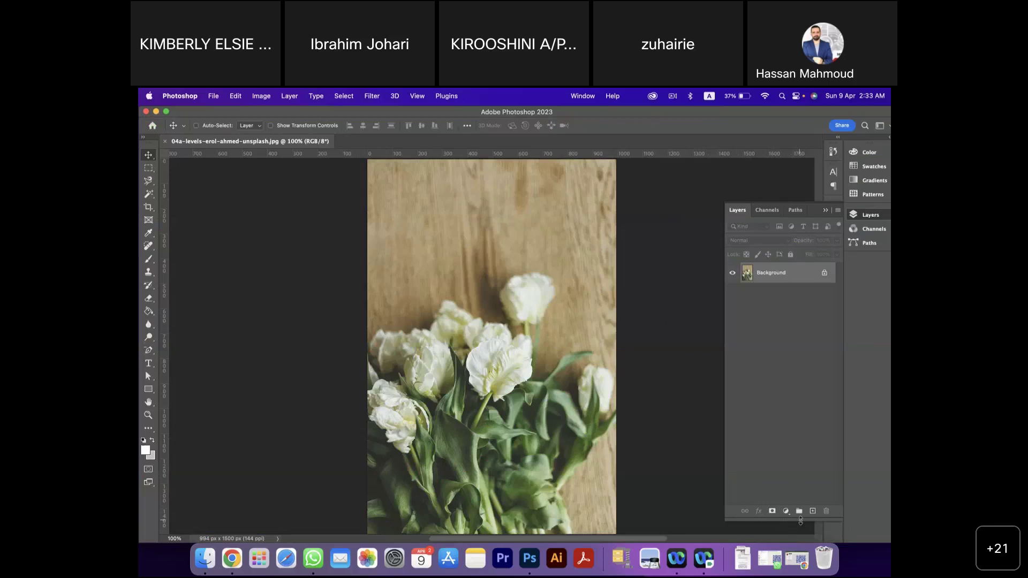
# - Duplicate the Background layer of the white flowers photo and name the copy ADJUSTMENT
pyautogui.rightClick(766, 275)
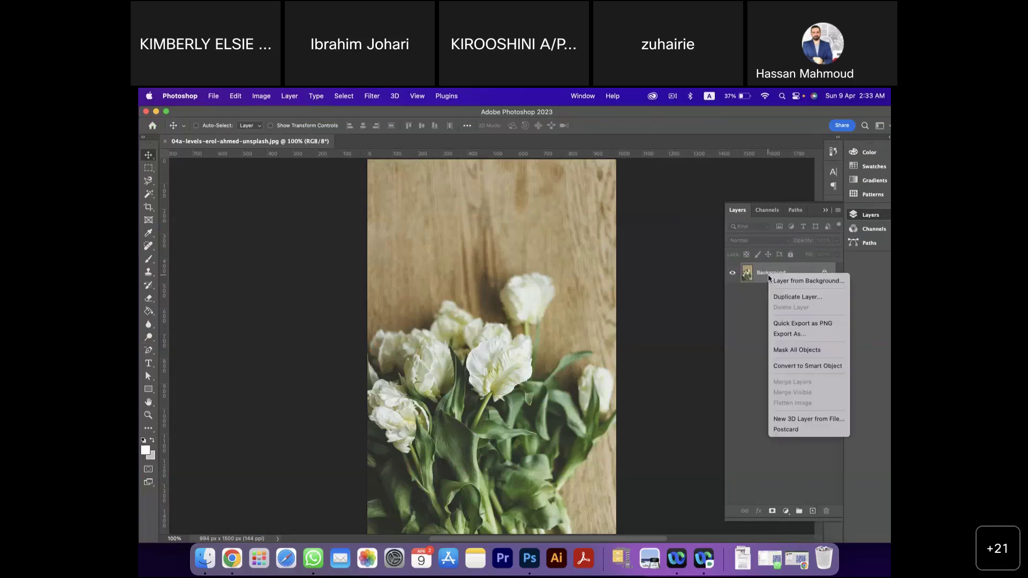
pyautogui.click(790, 297)
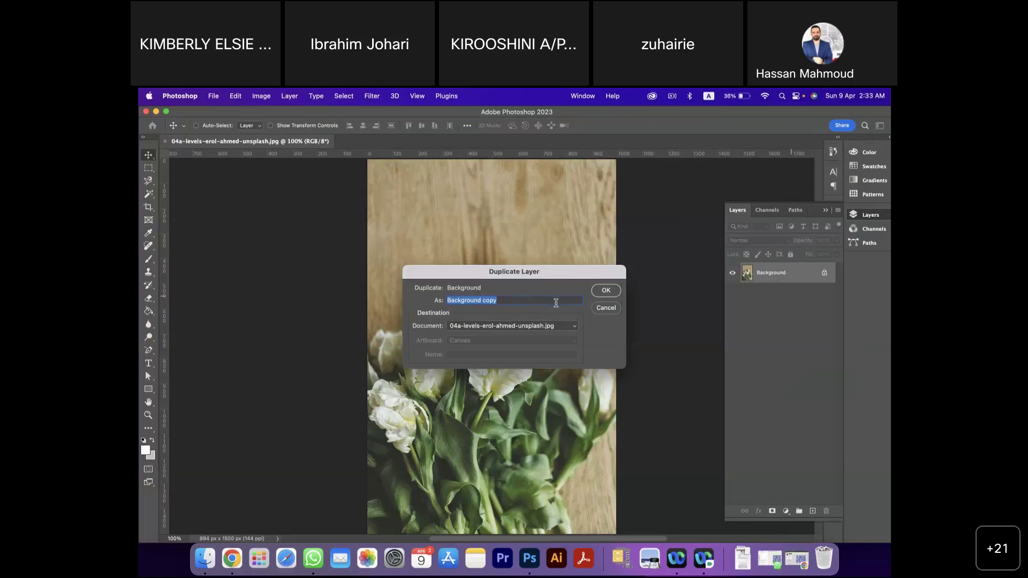
pyautogui.write('ADJUSTMENT')
pyautogui.press('Return')
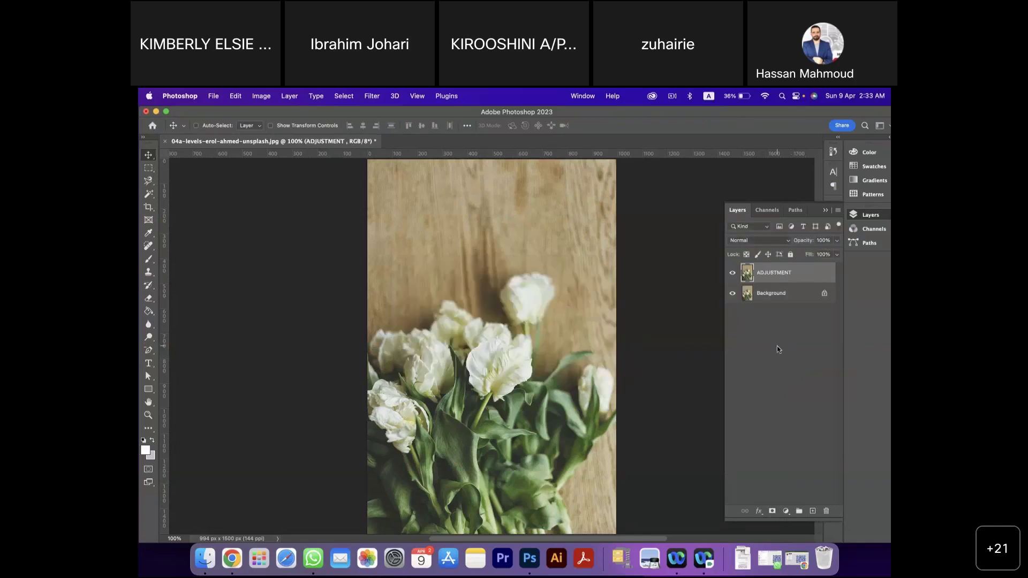
# - Select the Background and ADJUSTMENT layers in turn to compare them, ending on the ADJUSTMENT layer
pyautogui.click(775, 294)
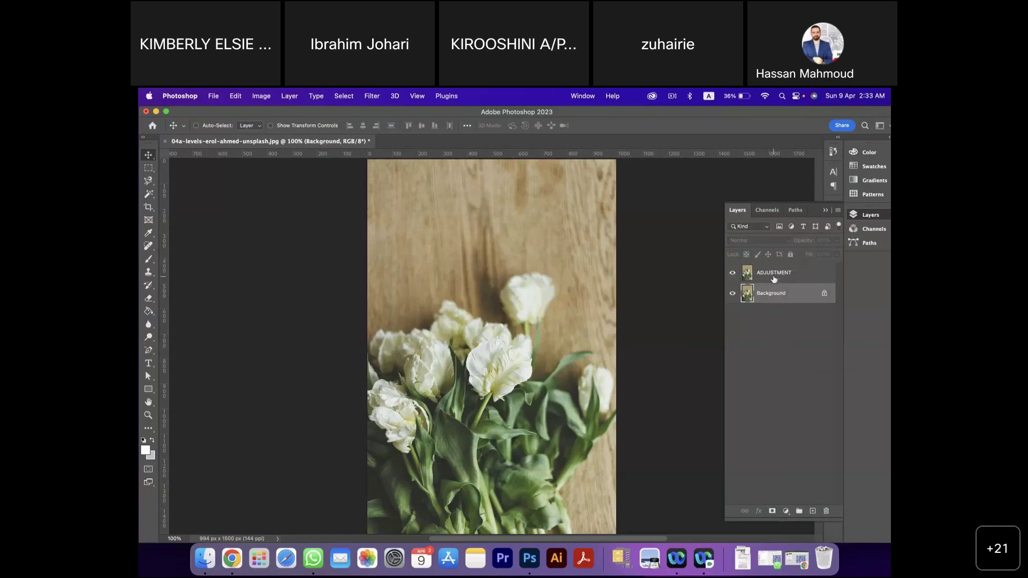
pyautogui.click(773, 277)
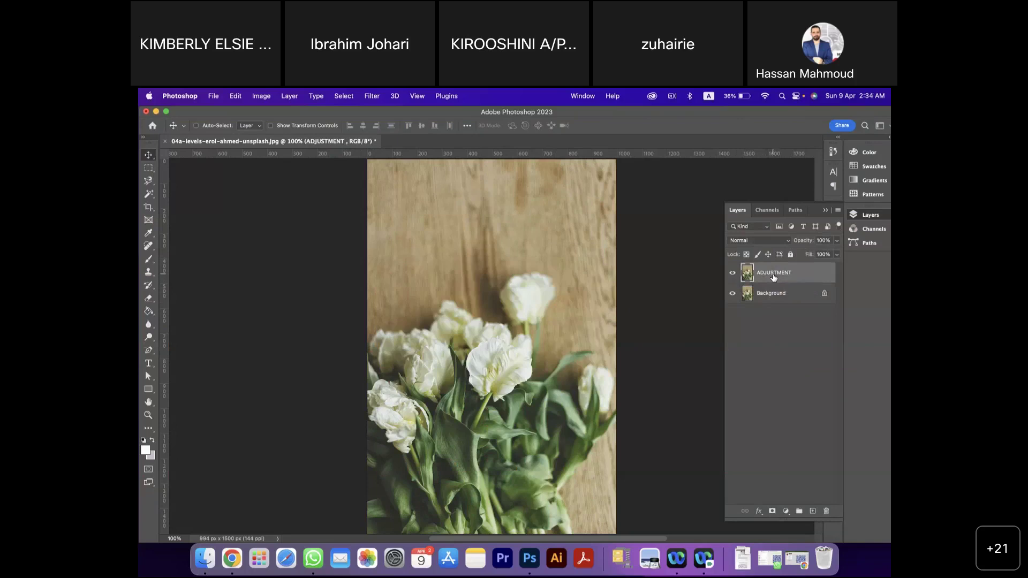
pyautogui.click(781, 294)
pyautogui.click(769, 277)
pyautogui.click(776, 294)
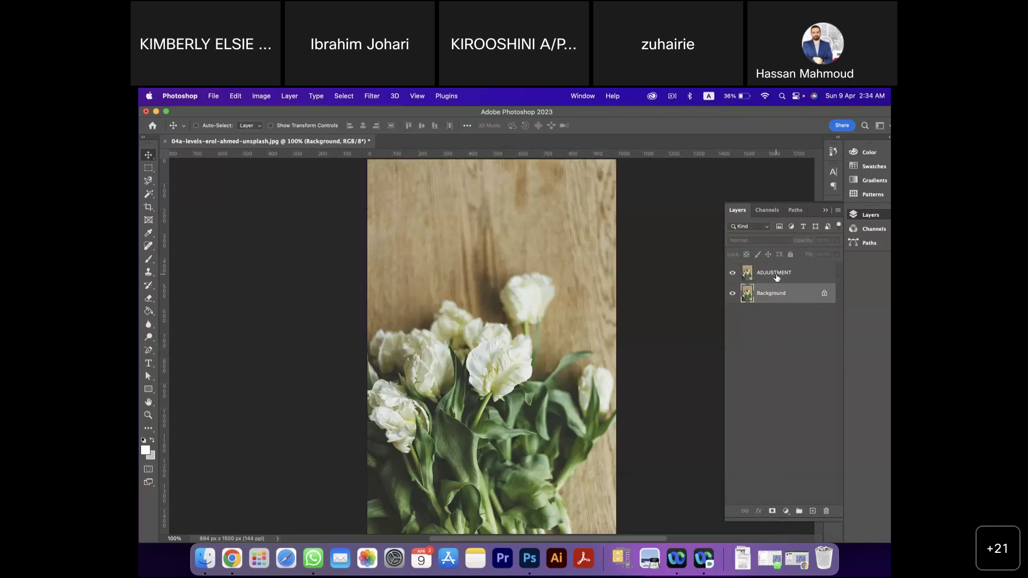
pyautogui.click(776, 276)
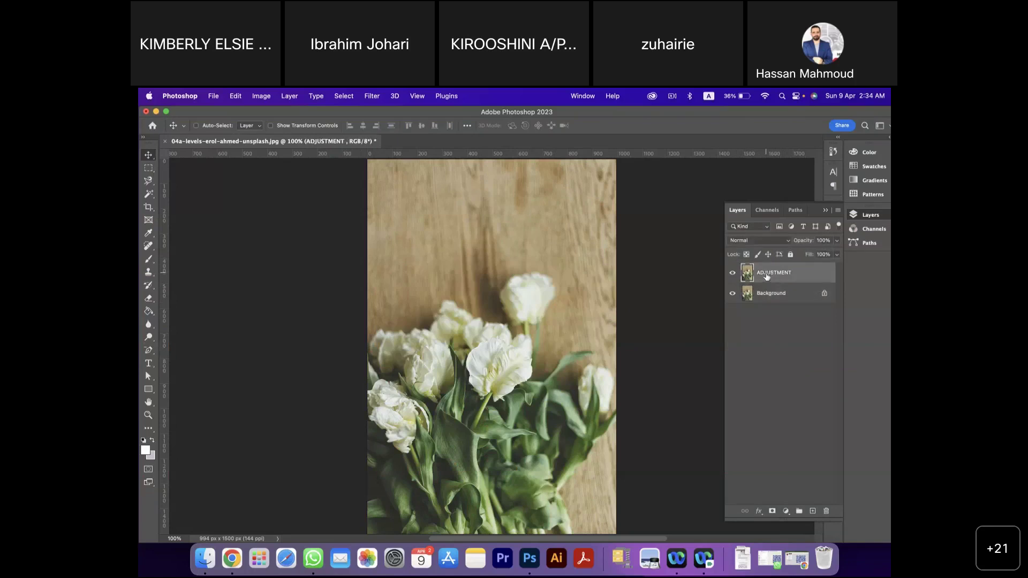
pyautogui.click(259, 98)
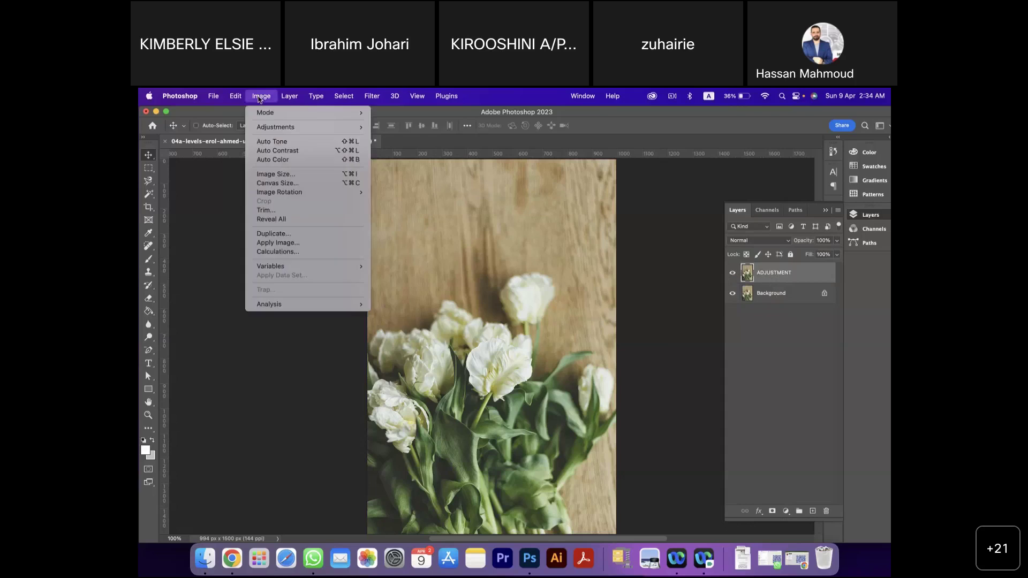
pyautogui.click(292, 98)
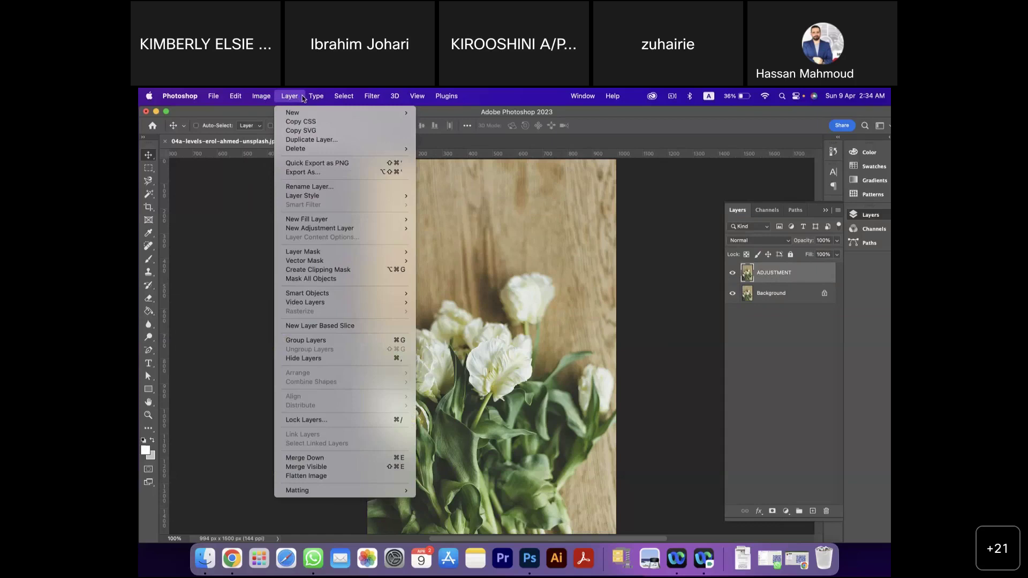
pyautogui.moveTo(374, 98)
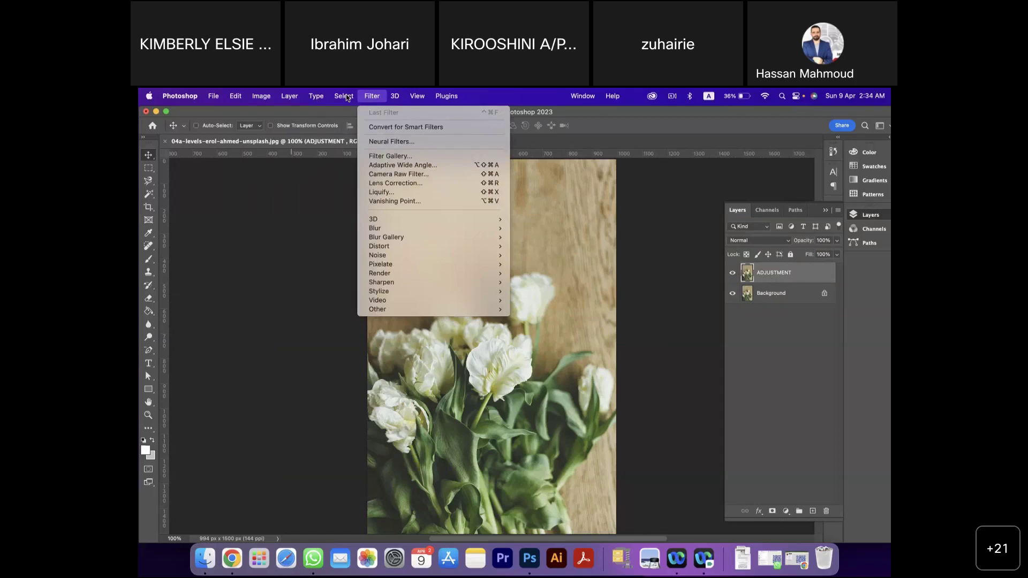
pyautogui.moveTo(261, 96)
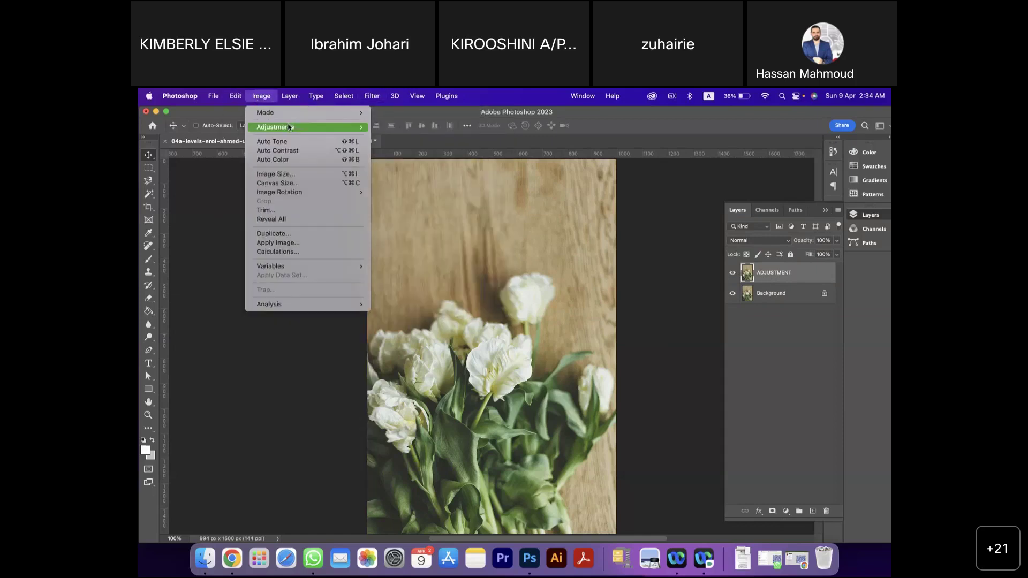
pyautogui.moveTo(289, 126)
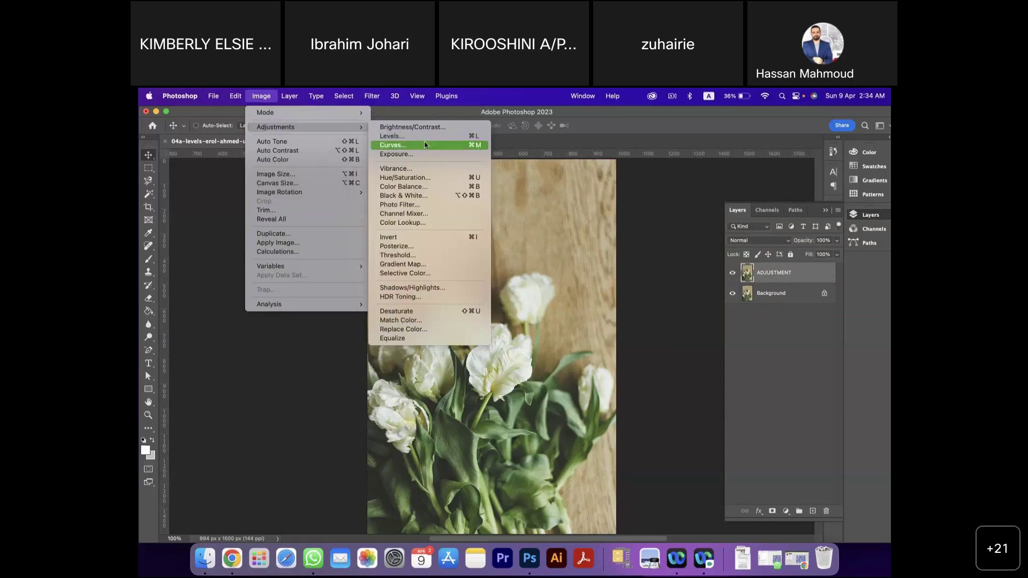
pyautogui.click(428, 180)
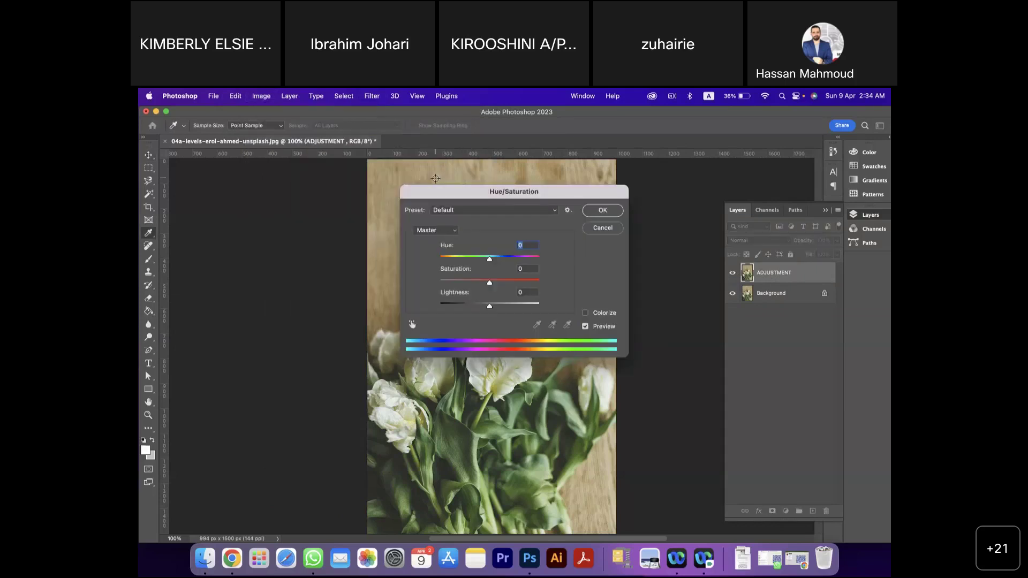
pyautogui.moveTo(483, 192); pyautogui.dragTo(678, 178)
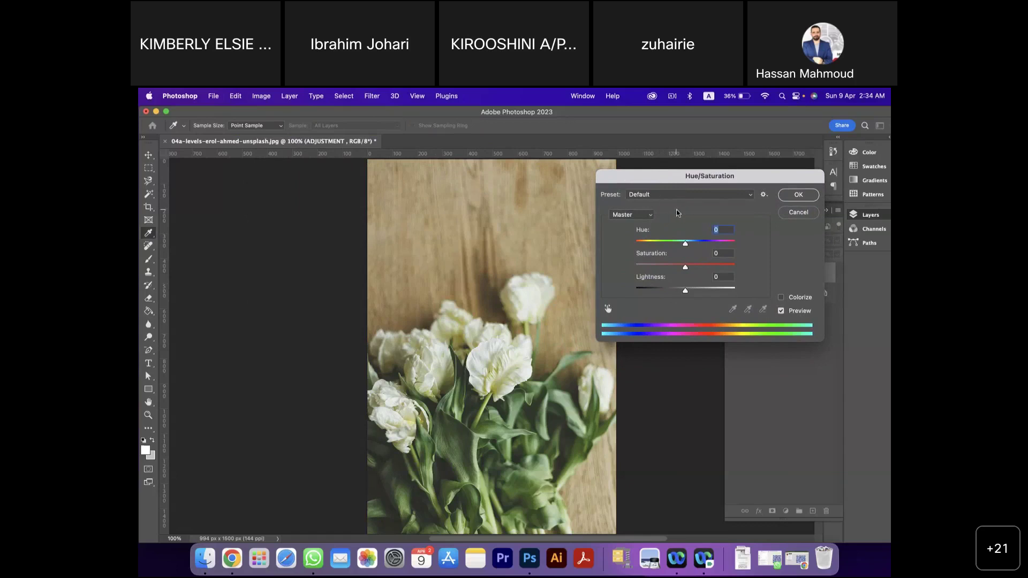
pyautogui.moveTo(688, 246)
pyautogui.mouseDown()
pyautogui.moveTo(702, 246)
pyautogui.moveTo(637, 248)
pyautogui.moveTo(686, 251)
pyautogui.mouseUp()
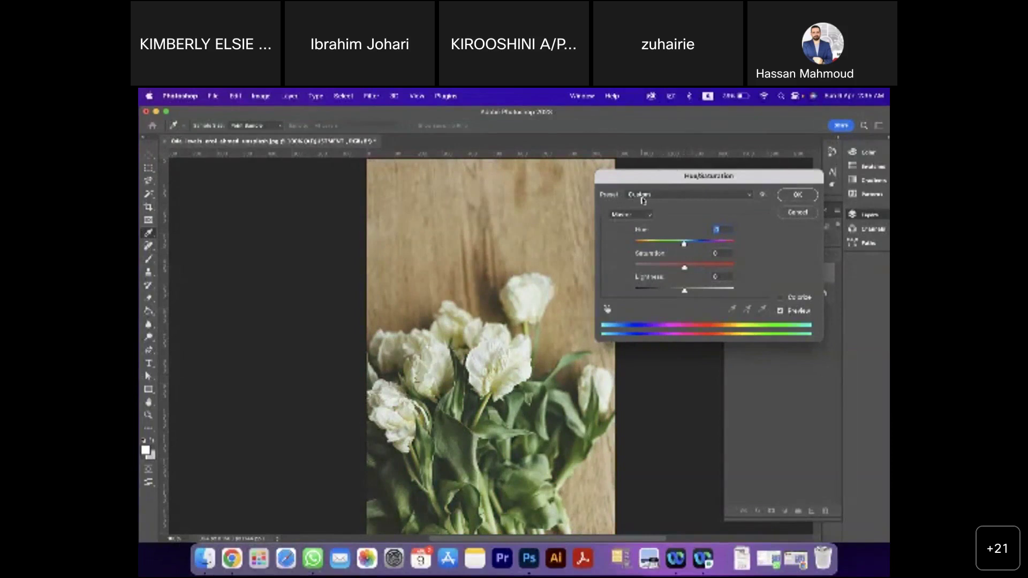
pyautogui.click(647, 216)
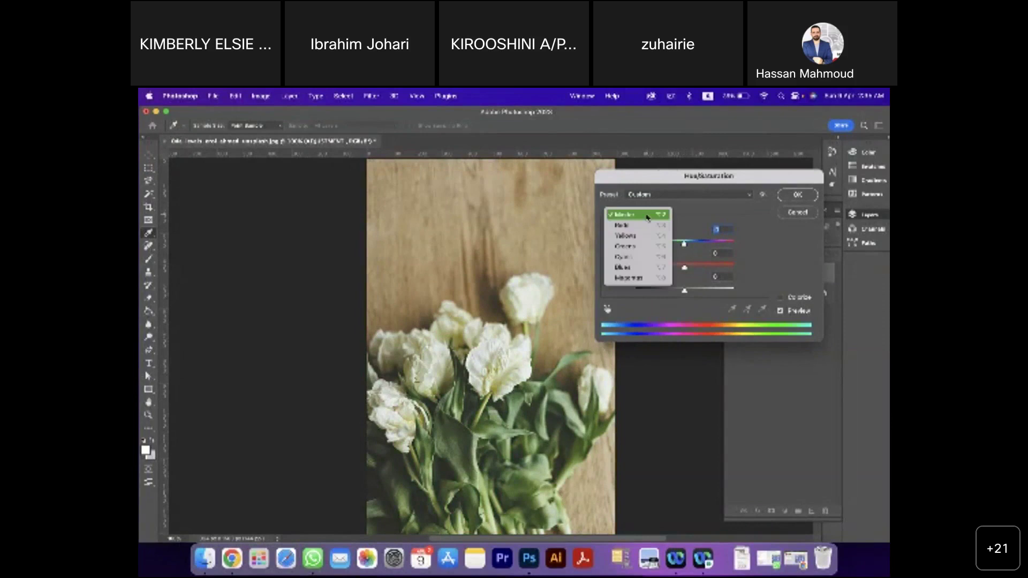
pyautogui.click(648, 217)
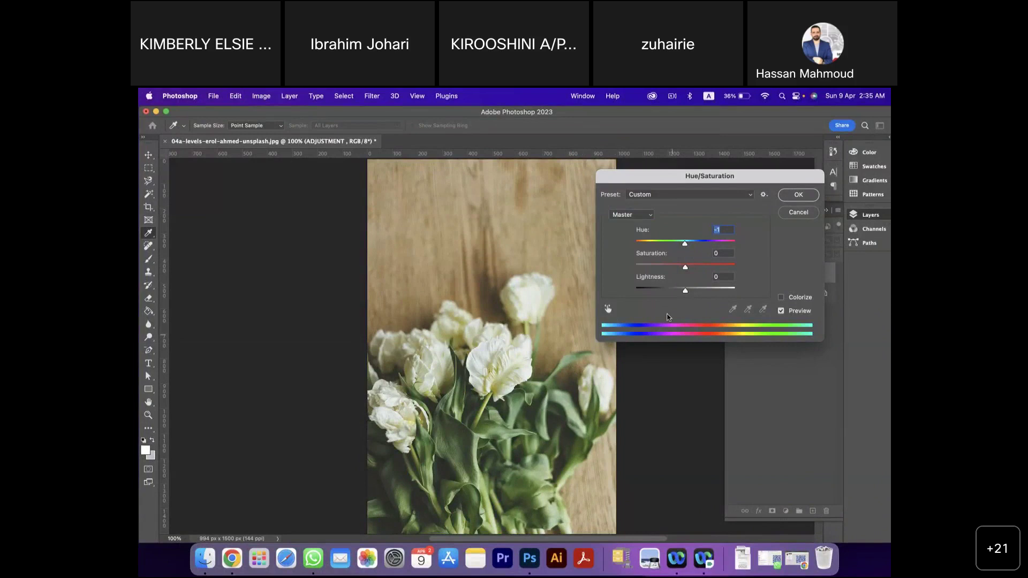
pyautogui.click(645, 216)
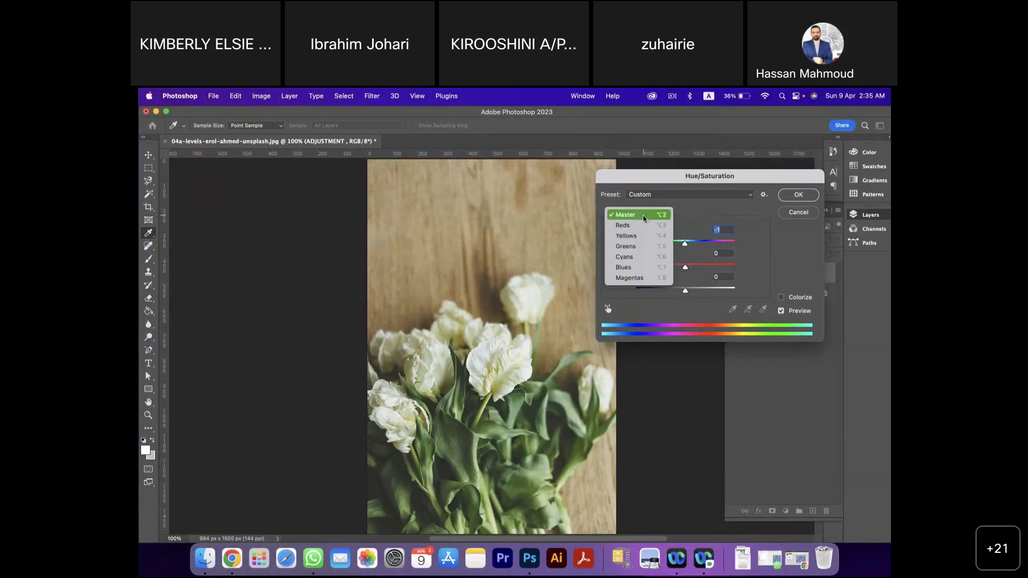
pyautogui.click(638, 236)
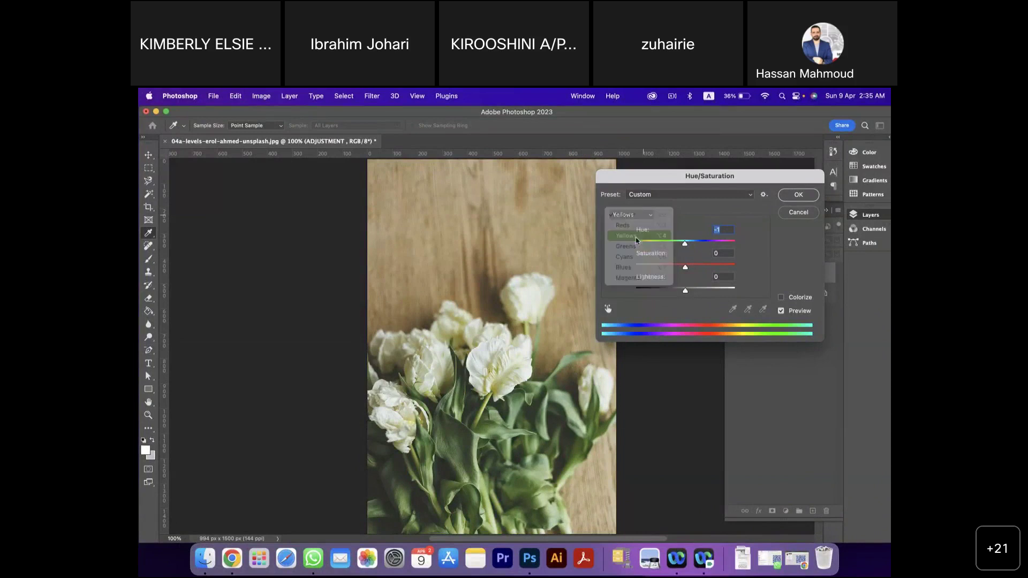
pyautogui.moveTo(686, 244)
pyautogui.mouseDown()
pyautogui.moveTo(721, 246)
pyautogui.moveTo(684, 245)
pyautogui.mouseUp()
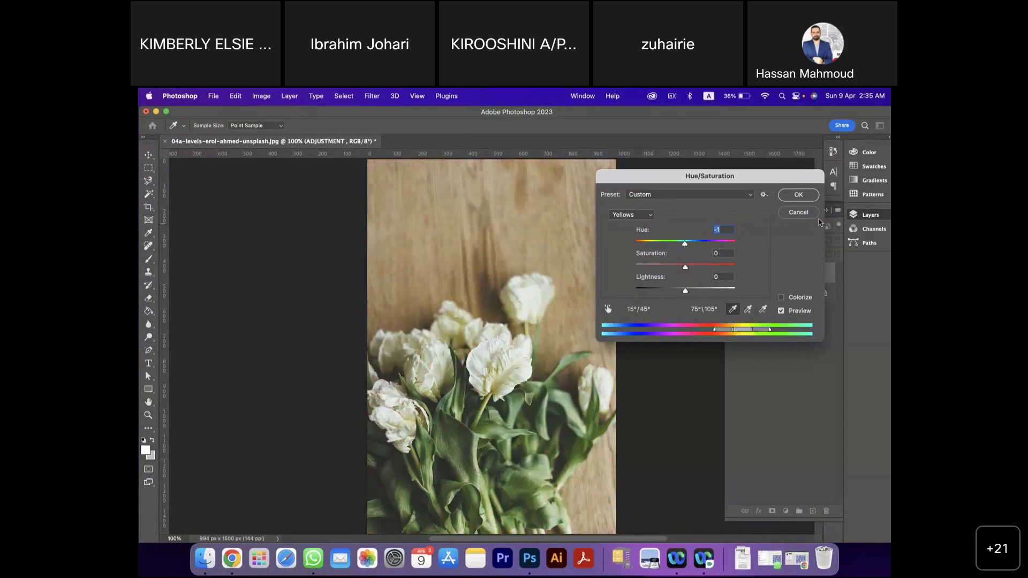
pyautogui.click(798, 212)
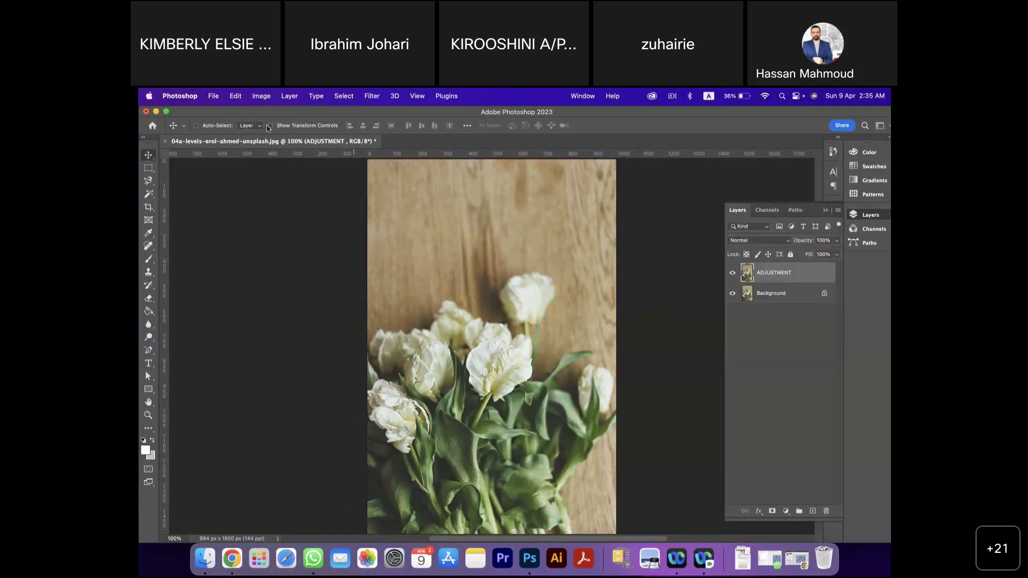
# - Preview the exercise images in the source files folder and open the 06b-hue JPEG of the red rose
pyautogui.click(213, 96)
pyautogui.click(240, 127)
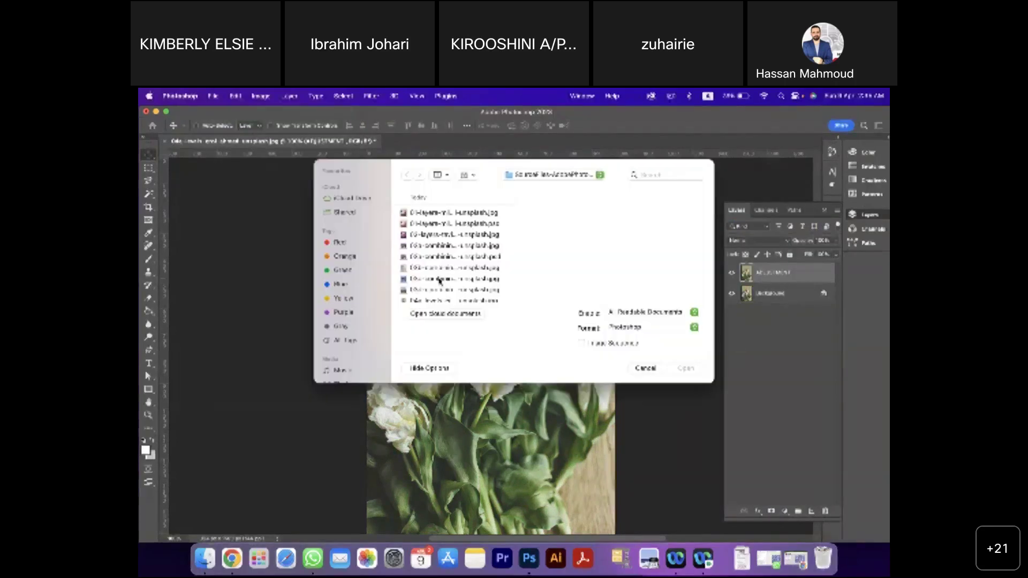
pyautogui.scroll(-5, 432, 257)
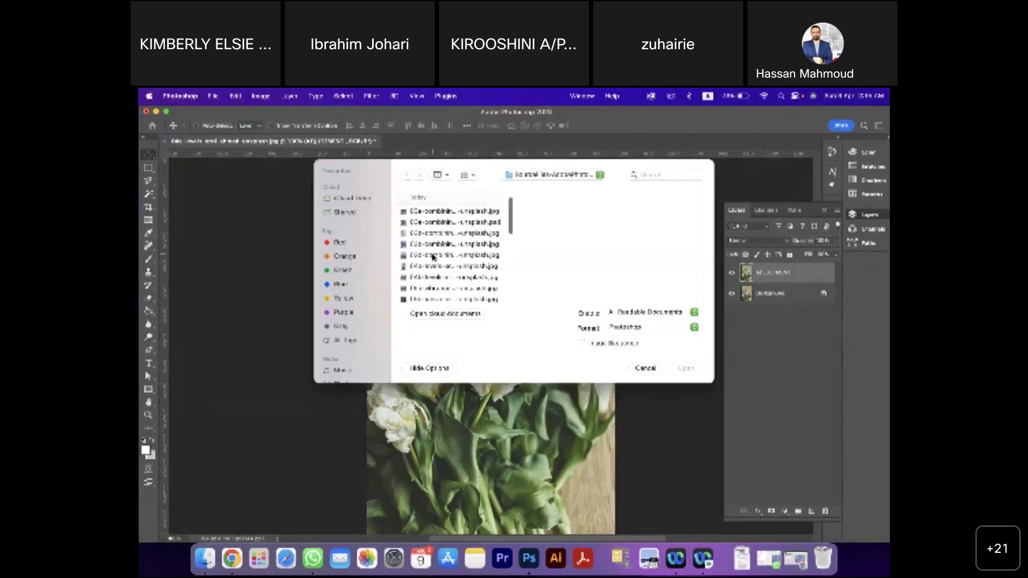
pyautogui.click(427, 293)
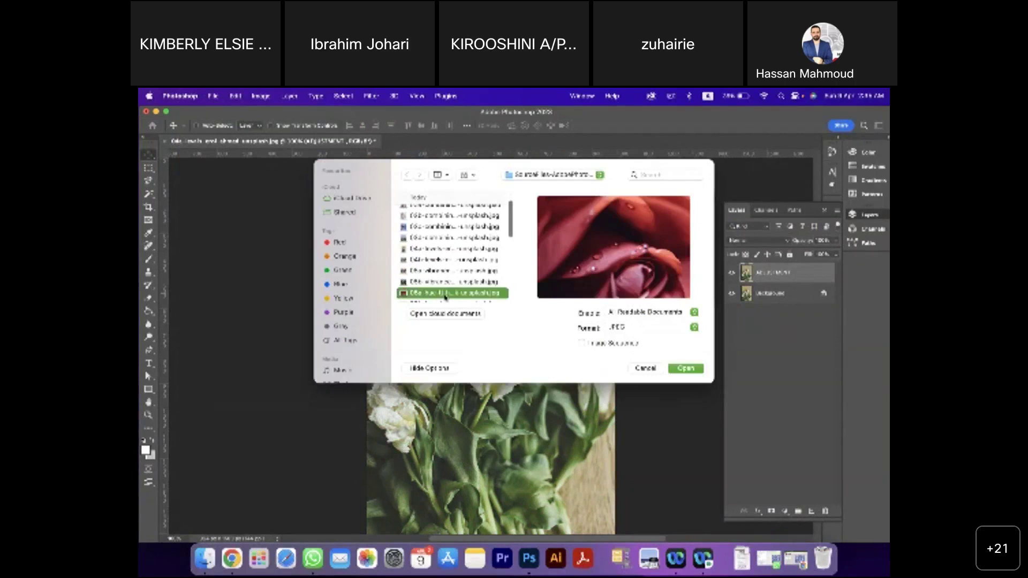
pyautogui.click(442, 281)
pyautogui.click(438, 271)
pyautogui.click(436, 260)
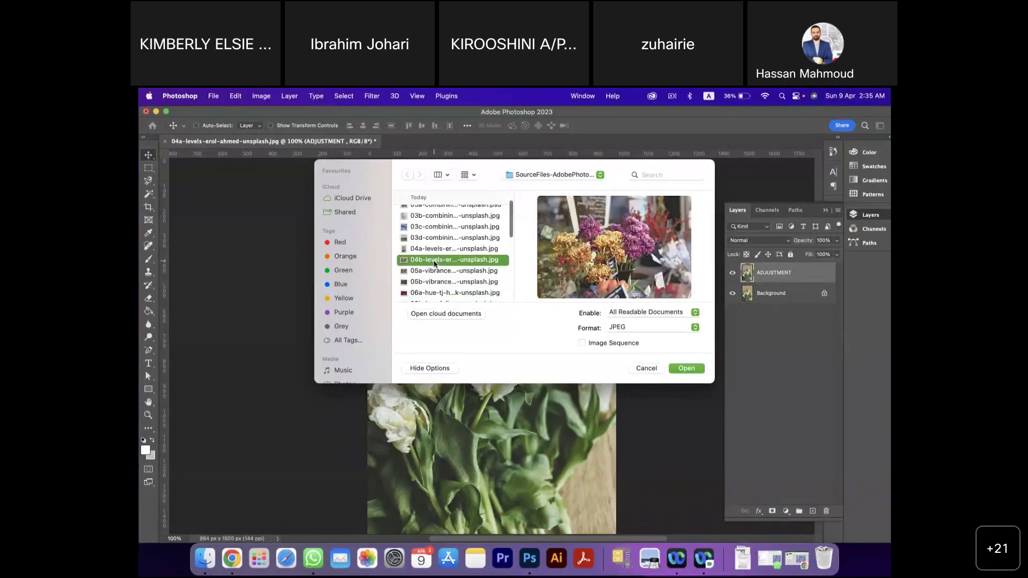
pyautogui.click(436, 251)
pyautogui.scroll(-4, 451, 266)
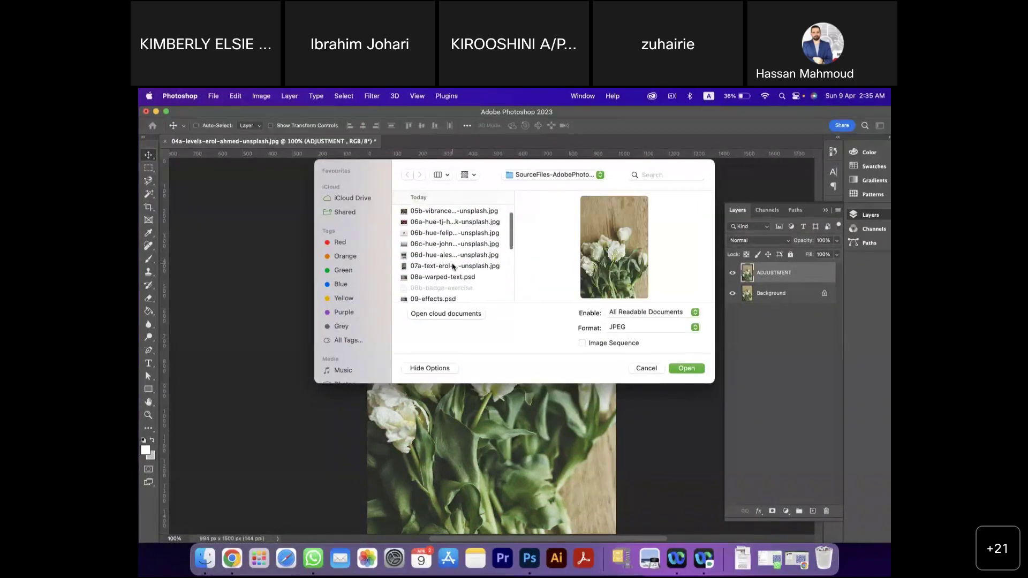
pyautogui.click(448, 266)
pyautogui.click(440, 236)
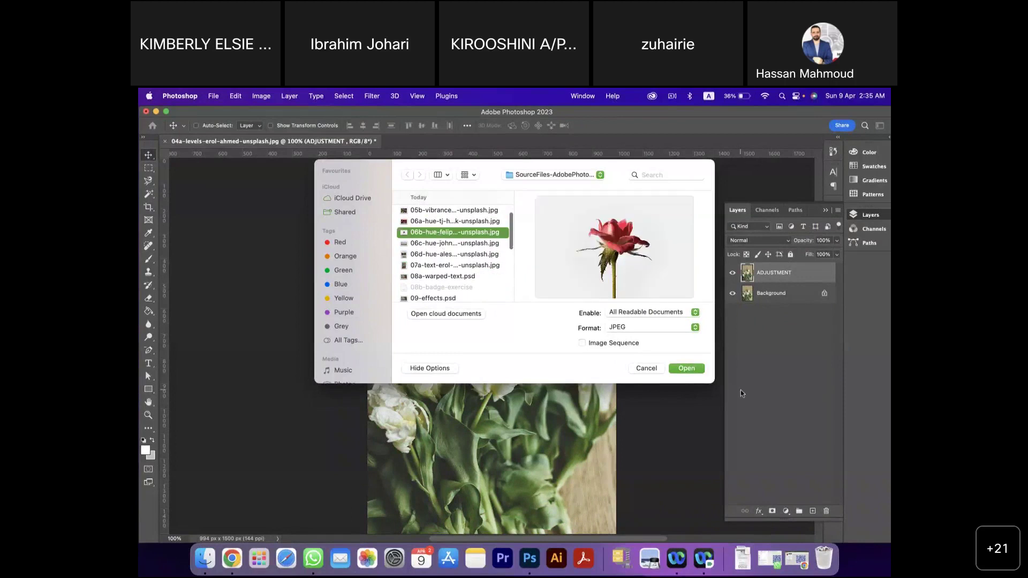
pyautogui.click(686, 368)
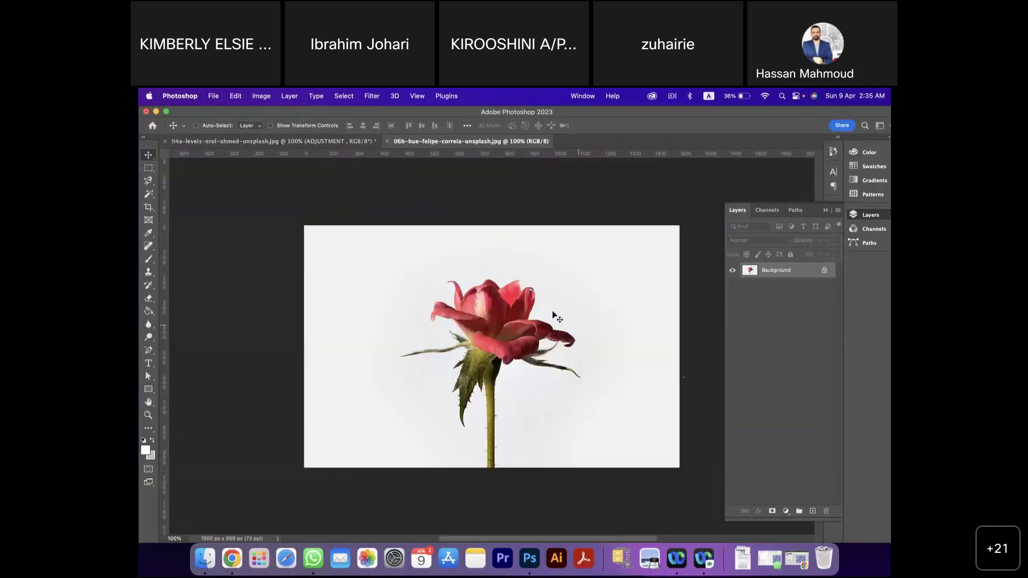
# - Start a Hue/Saturation adjustment on the rose image and set the hue of the Reds to -29
pyautogui.click(262, 98)
pyautogui.moveTo(300, 127)
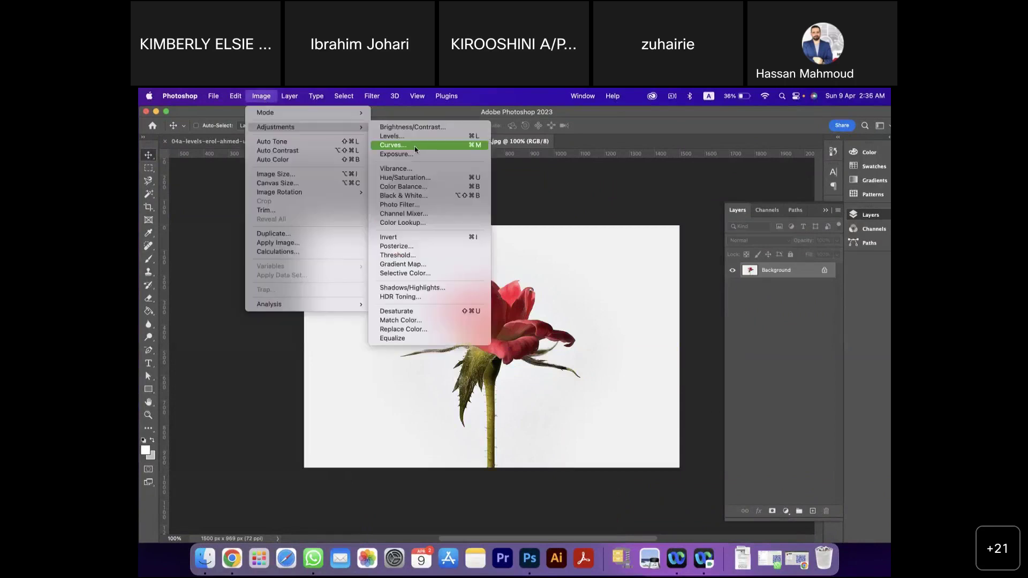
pyautogui.click(430, 182)
pyautogui.click(641, 217)
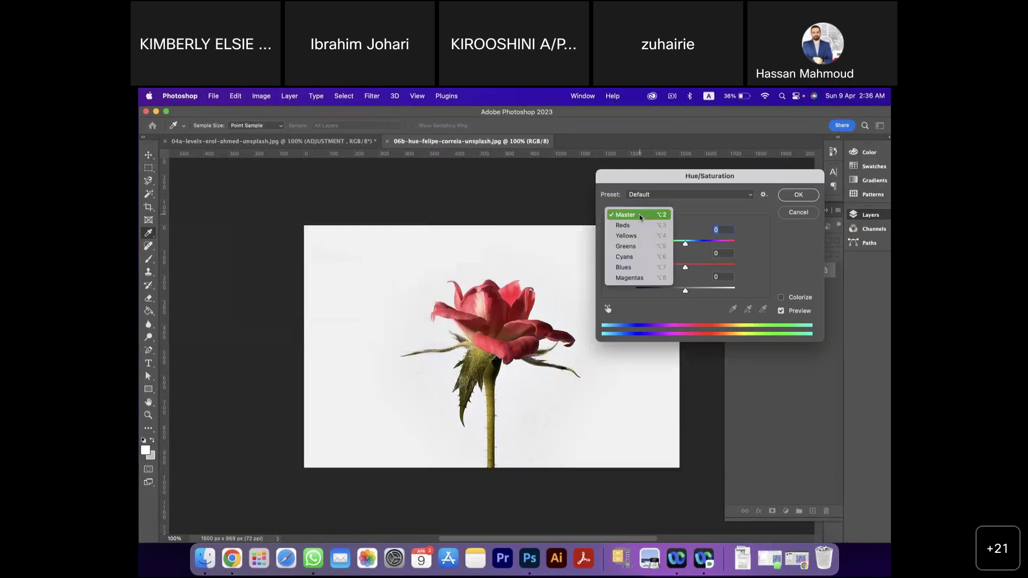
pyautogui.click(636, 226)
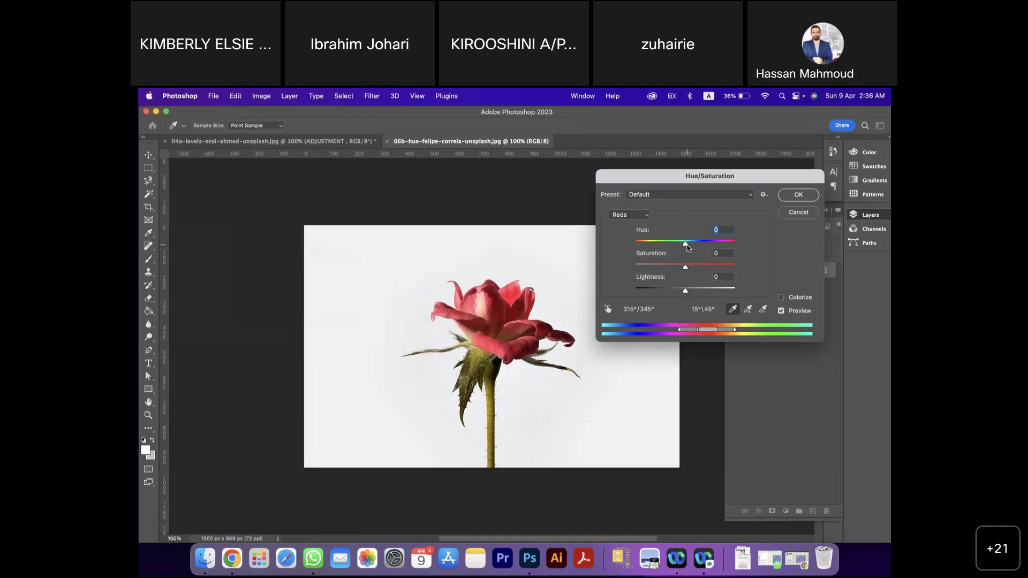
pyautogui.moveTo(687, 247)
pyautogui.mouseDown()
pyautogui.moveTo(730, 247)
pyautogui.moveTo(626, 250)
pyautogui.moveTo(713, 253)
pyautogui.moveTo(672, 254)
pyautogui.mouseUp()
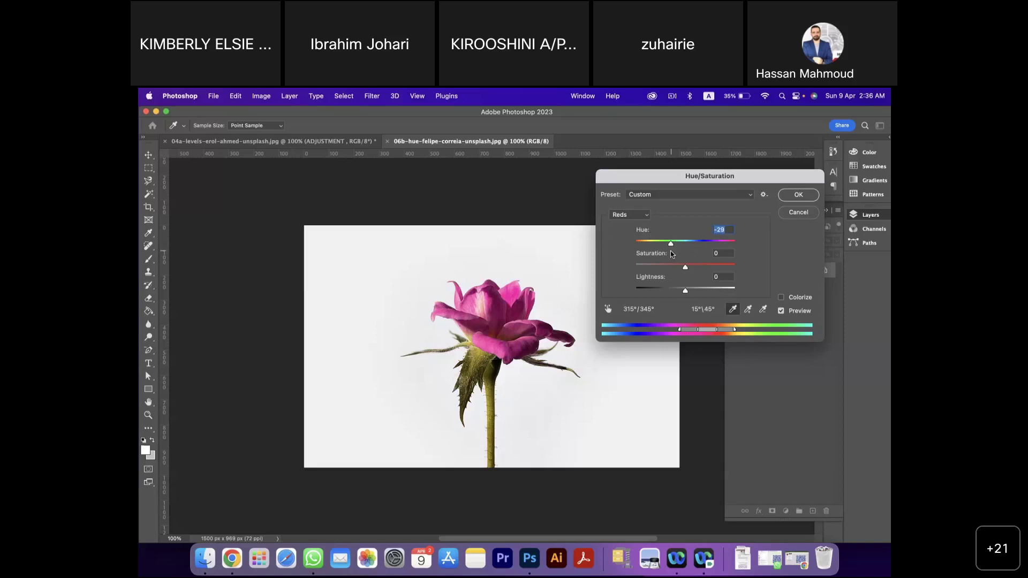
# - Set the hue of the Yellows to +2 in the rose's Hue/Saturation adjustment
pyautogui.click(634, 215)
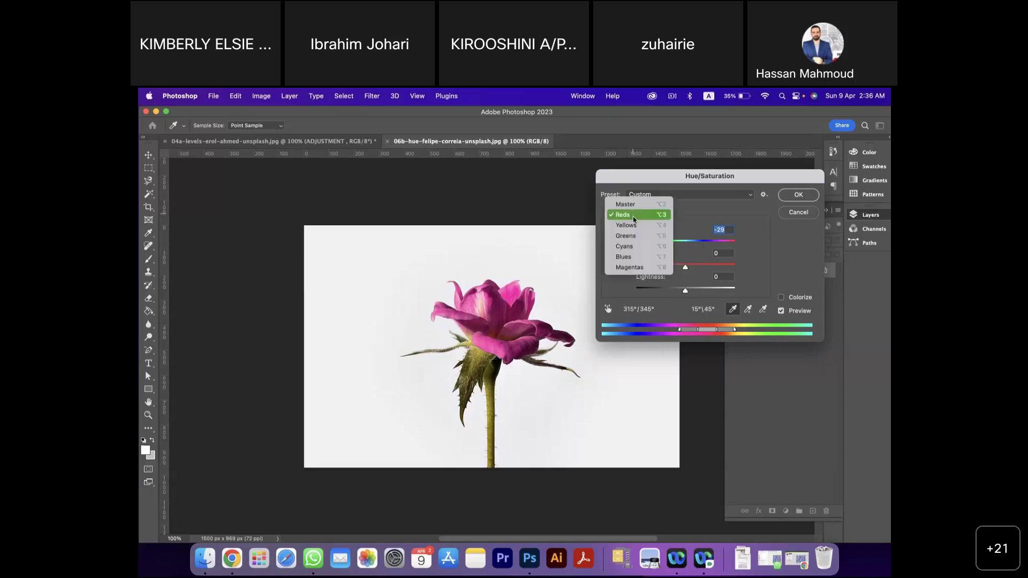
pyautogui.click(633, 225)
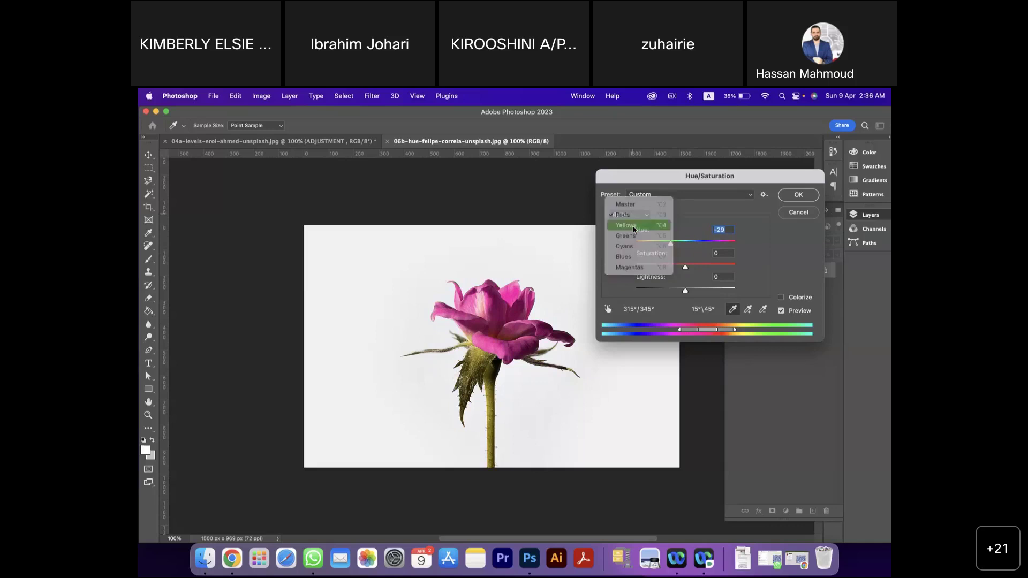
pyautogui.moveTo(687, 243)
pyautogui.mouseDown()
pyautogui.moveTo(724, 247)
pyautogui.moveTo(655, 247)
pyautogui.moveTo(687, 249)
pyautogui.mouseUp()
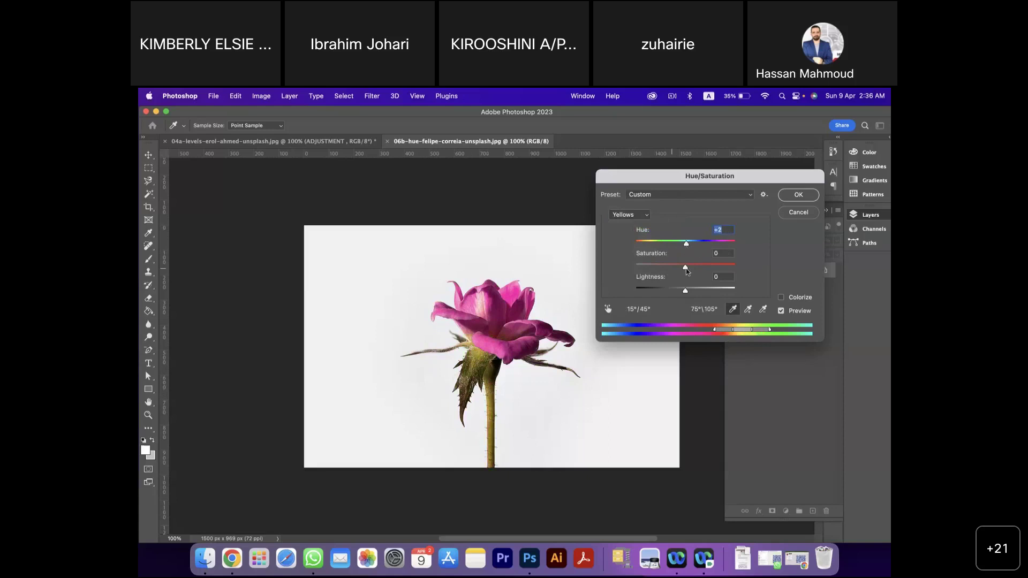
# - Shift the hue of the Yellows once more and discard the rose's Hue/Saturation adjustment
pyautogui.moveTo(687, 244)
pyautogui.mouseDown()
pyautogui.moveTo(722, 246)
pyautogui.moveTo(619, 246)
pyautogui.moveTo(740, 252)
pyautogui.moveTo(681, 246)
pyautogui.mouseUp()
pyautogui.click(797, 212)
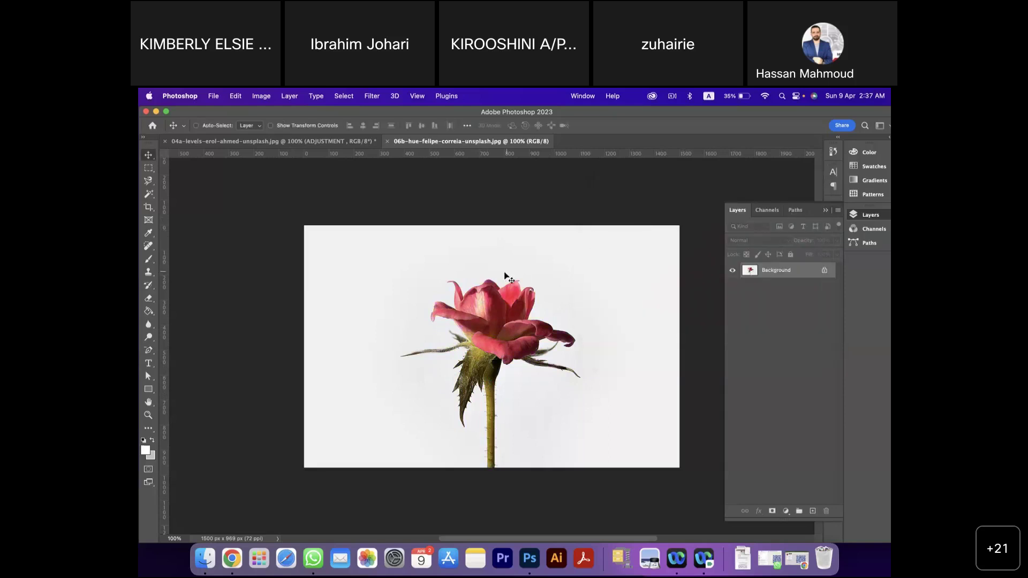
pyautogui.click(262, 98)
pyautogui.moveTo(285, 130)
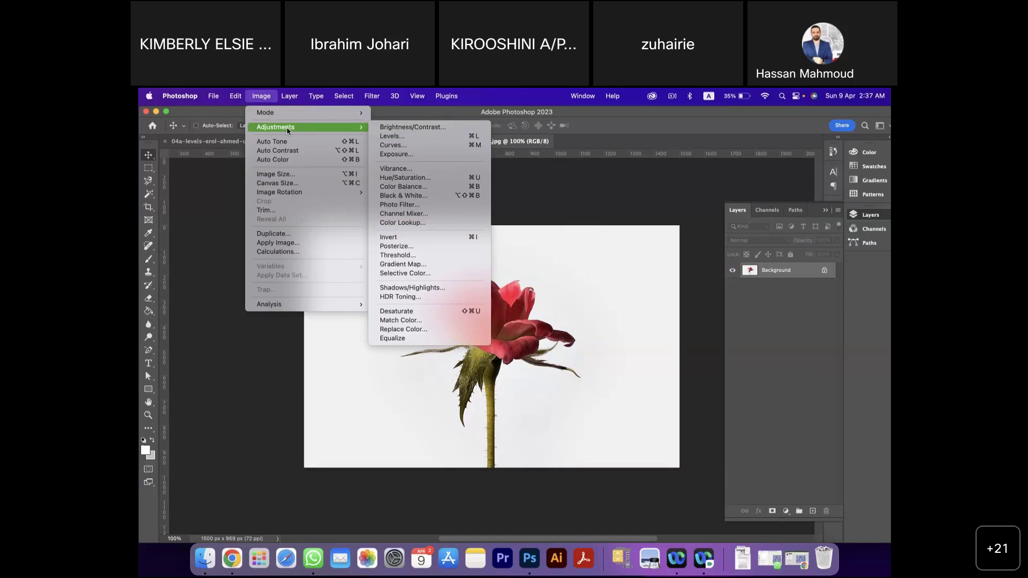
pyautogui.click(407, 130)
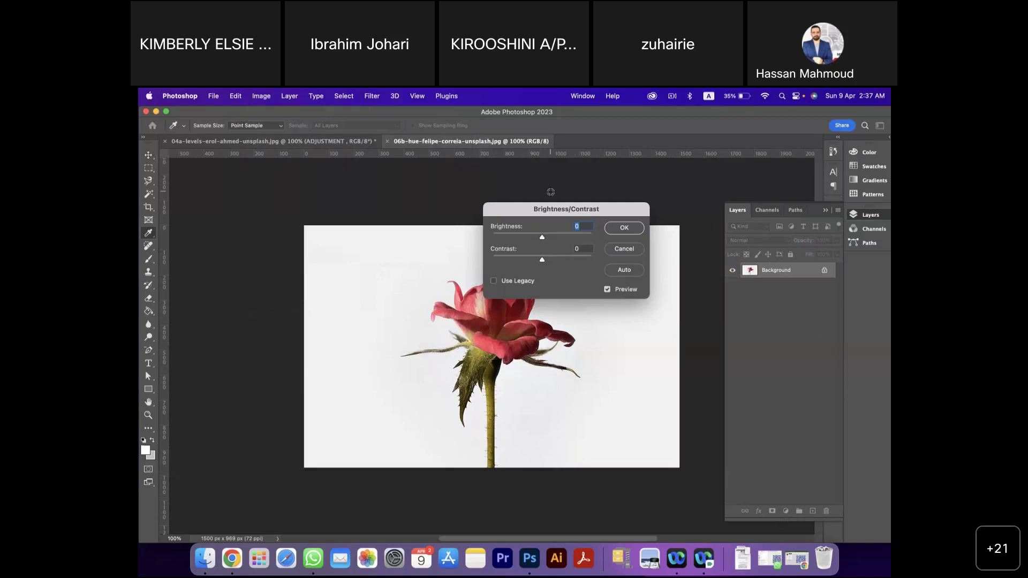
pyautogui.click(632, 255)
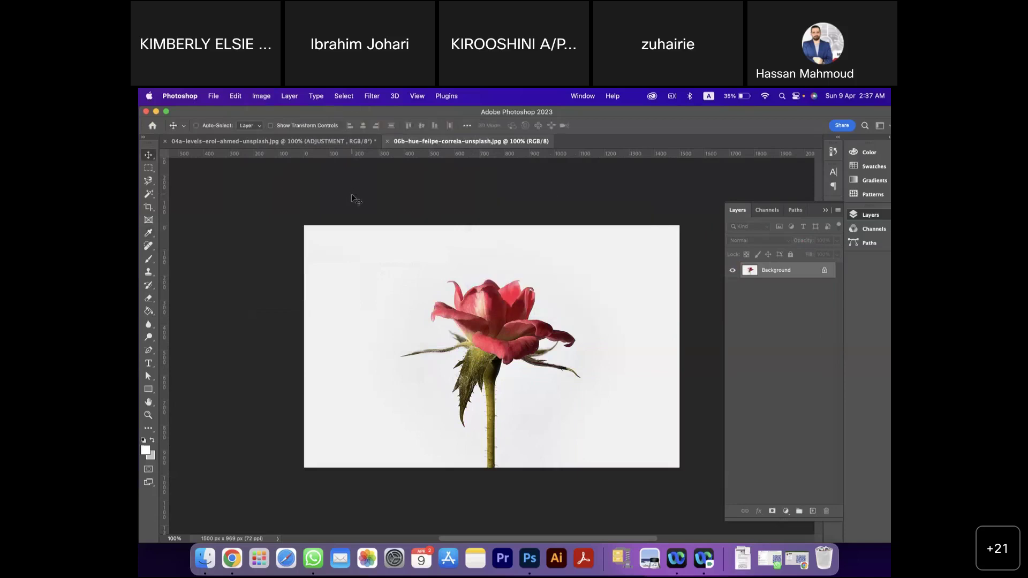
# - Apply Brightness/Contrast to the ADJUSTMENT layer of the 04a-levels tulip image with brightness -3 and contrast 40
pyautogui.click(331, 141)
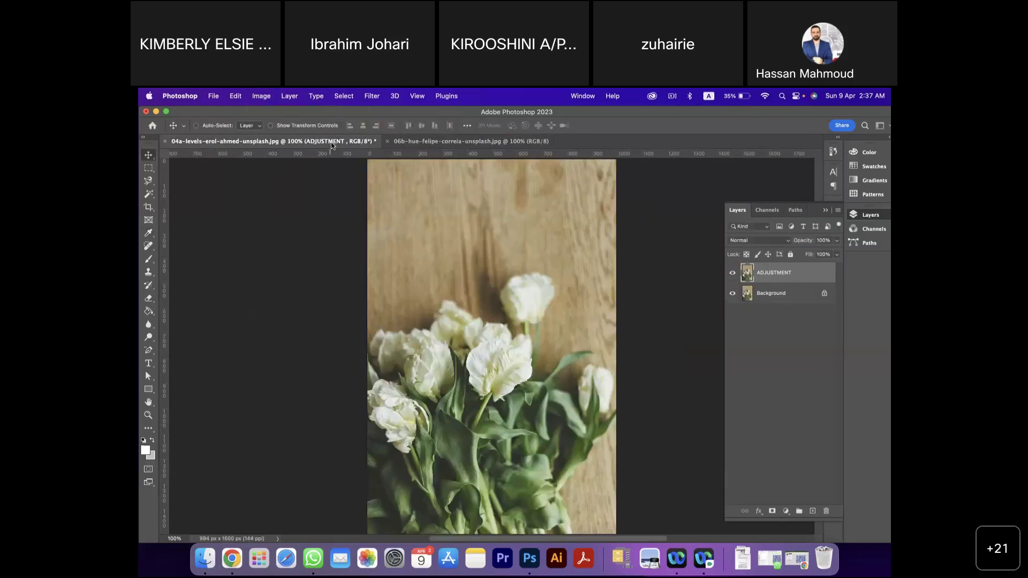
pyautogui.click(264, 100)
pyautogui.click(428, 133)
pyautogui.moveTo(573, 210); pyautogui.dragTo(666, 202)
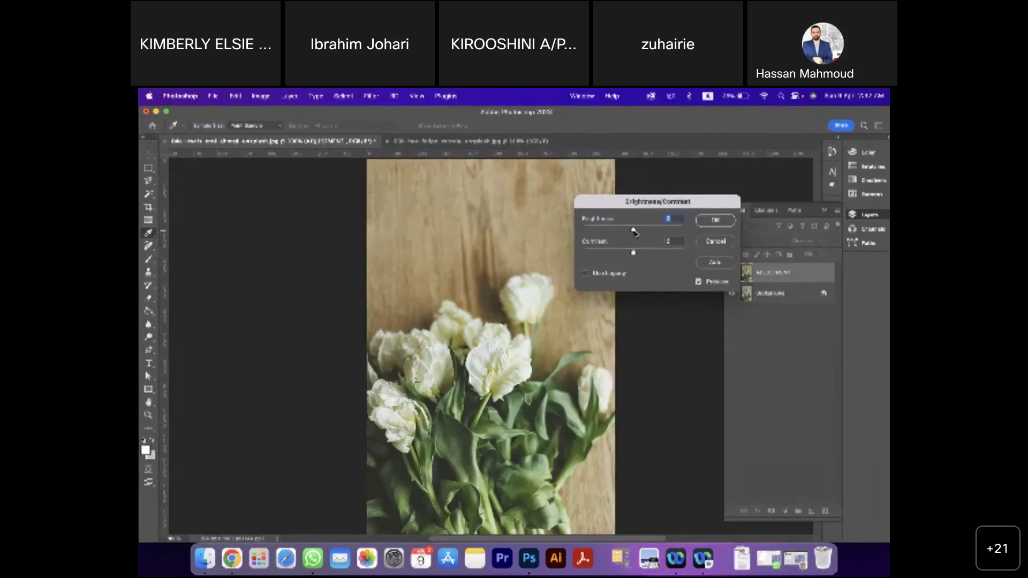
pyautogui.moveTo(634, 231); pyautogui.dragTo(655, 255)
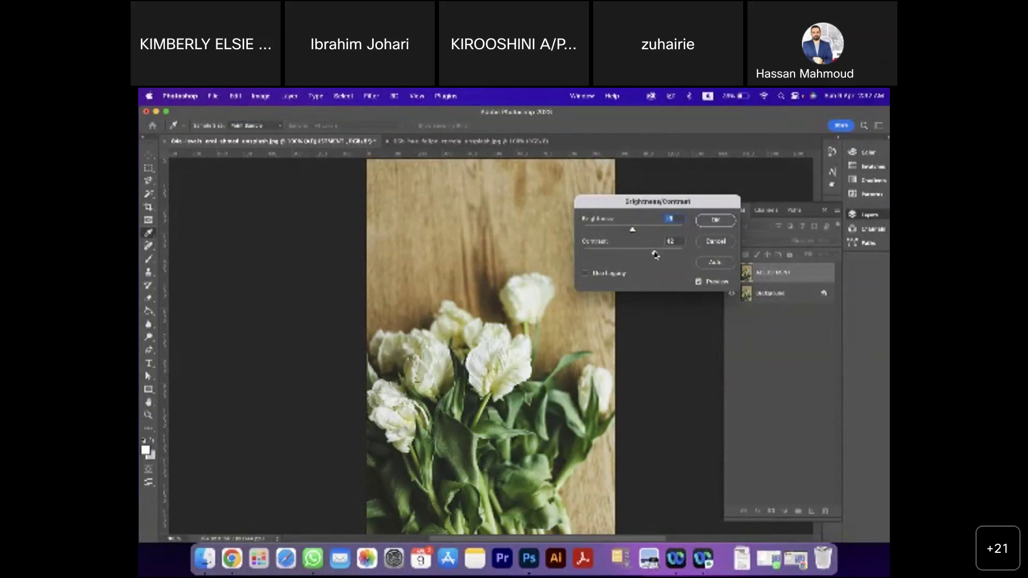
pyautogui.moveTo(655, 255); pyautogui.dragTo(654, 256)
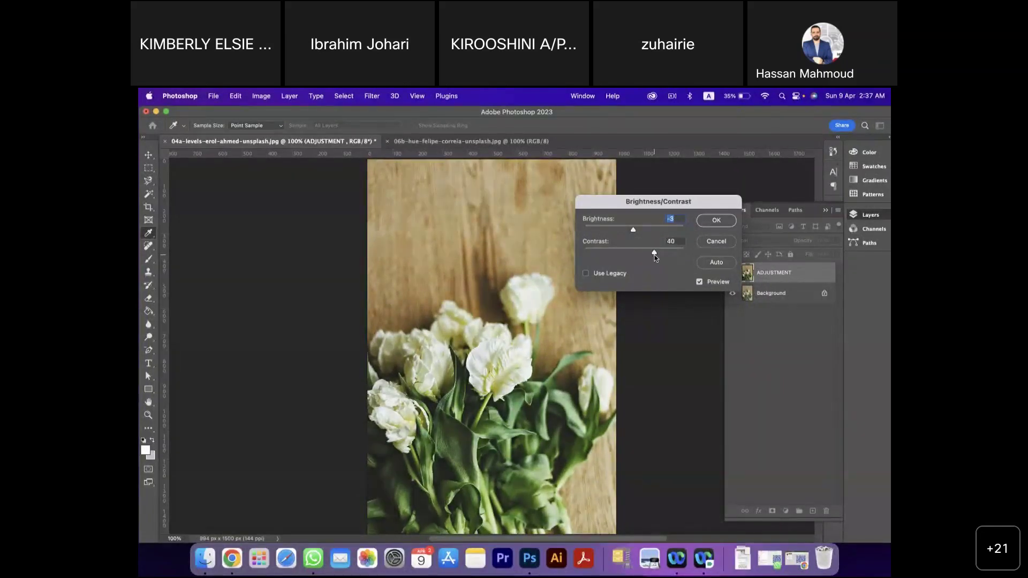
pyautogui.click(716, 220)
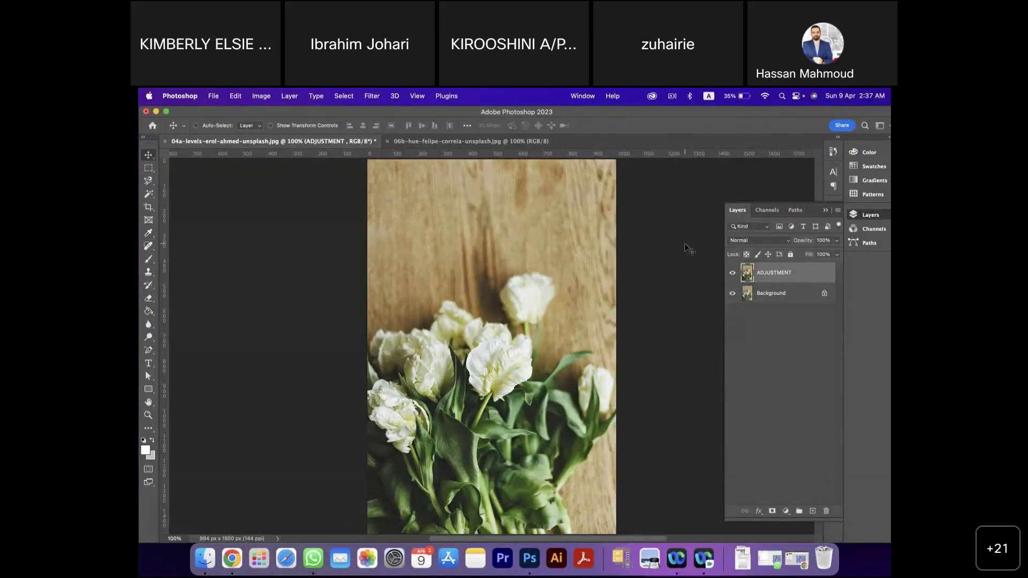
# - Toggle the visibility of the ADJUSTMENT layer repeatedly to compare the tulips before and after the adjustment
pyautogui.click(732, 274)
pyautogui.click(732, 274)
pyautogui.click(732, 274)
pyautogui.click(732, 274)
pyautogui.click(732, 274)
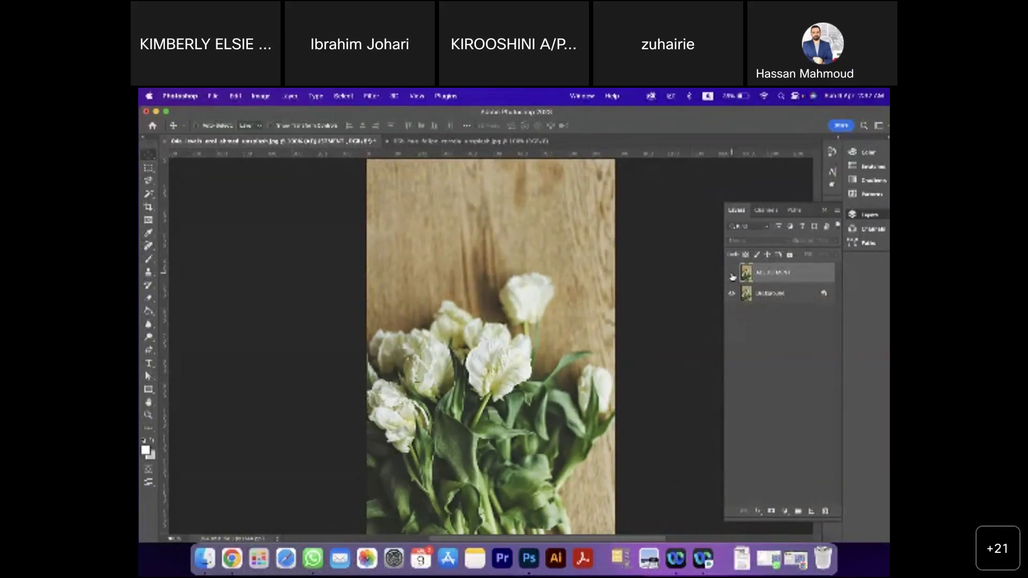
pyautogui.click(732, 275)
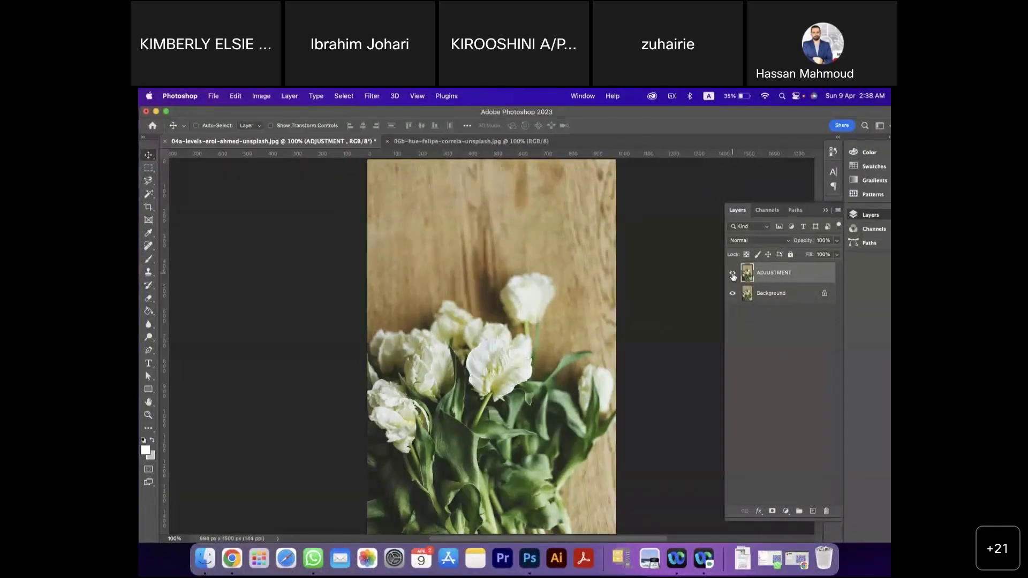
pyautogui.click(732, 274)
pyautogui.click(732, 274)
pyautogui.click(732, 275)
pyautogui.click(732, 274)
# - Save a JPEG copy of the adjusted tulip image in the source files folder, with the quality raised to the large-file end
pyautogui.click(214, 97)
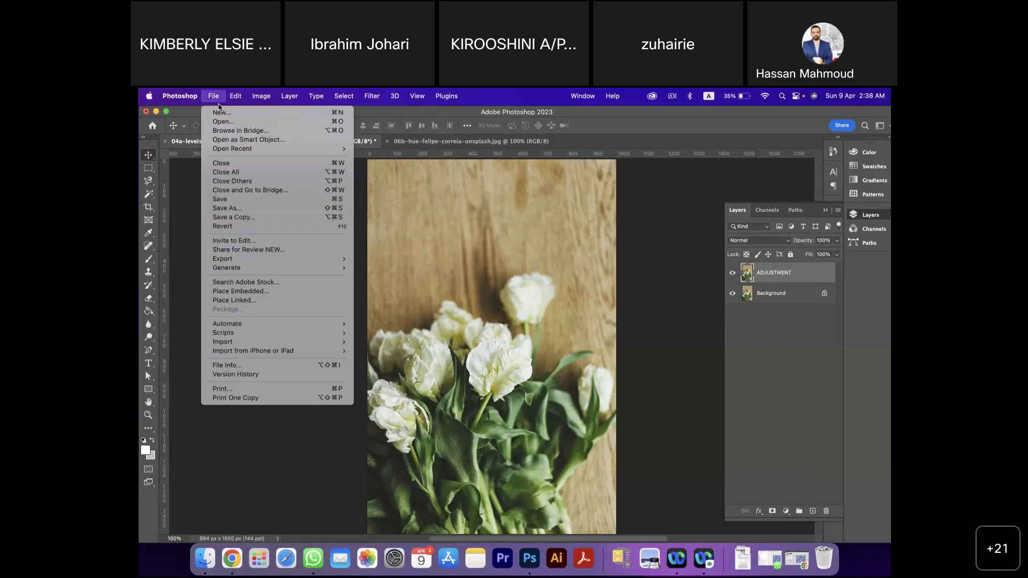
pyautogui.click(240, 217)
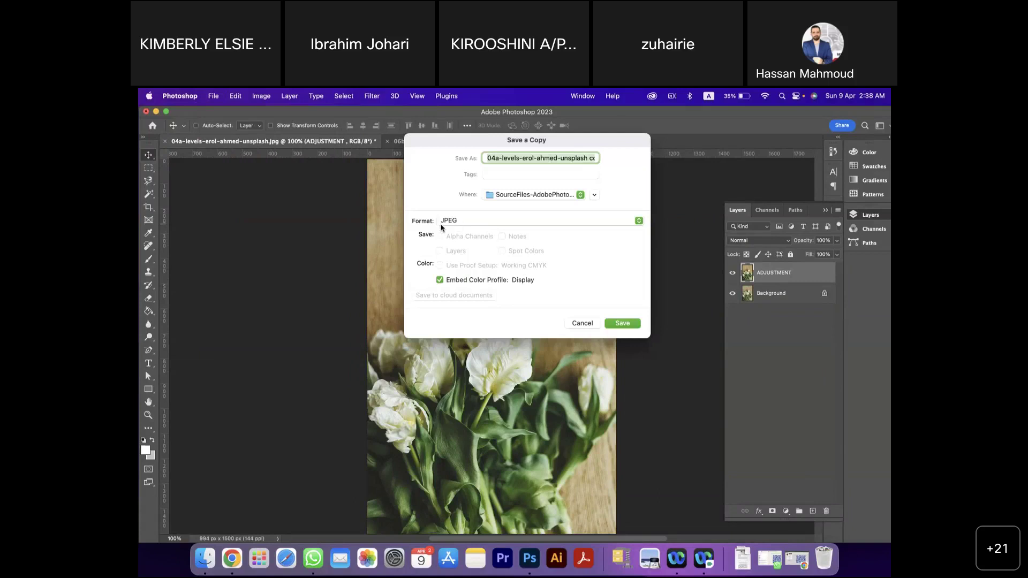
pyautogui.click(463, 225)
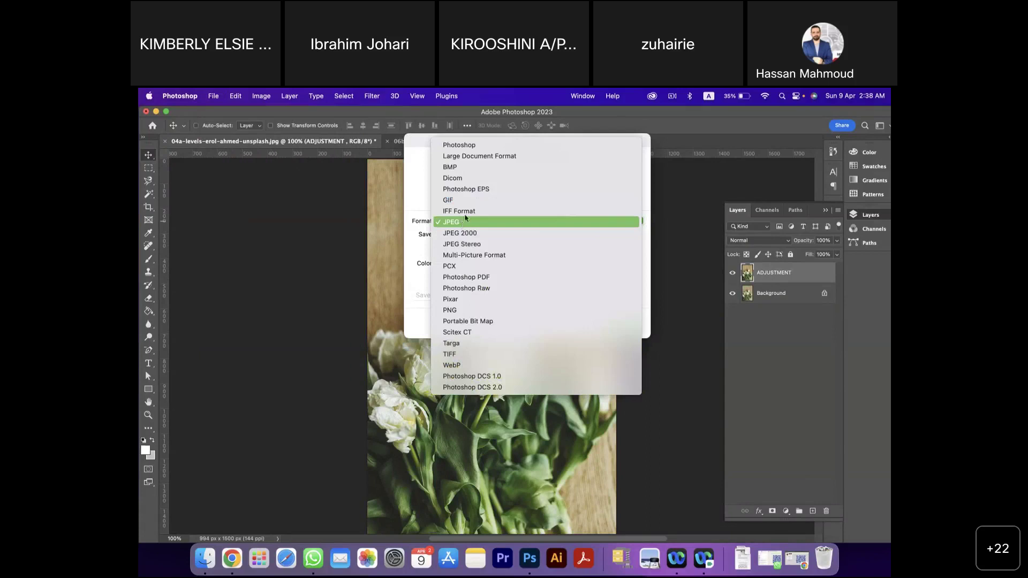
pyautogui.click(460, 150)
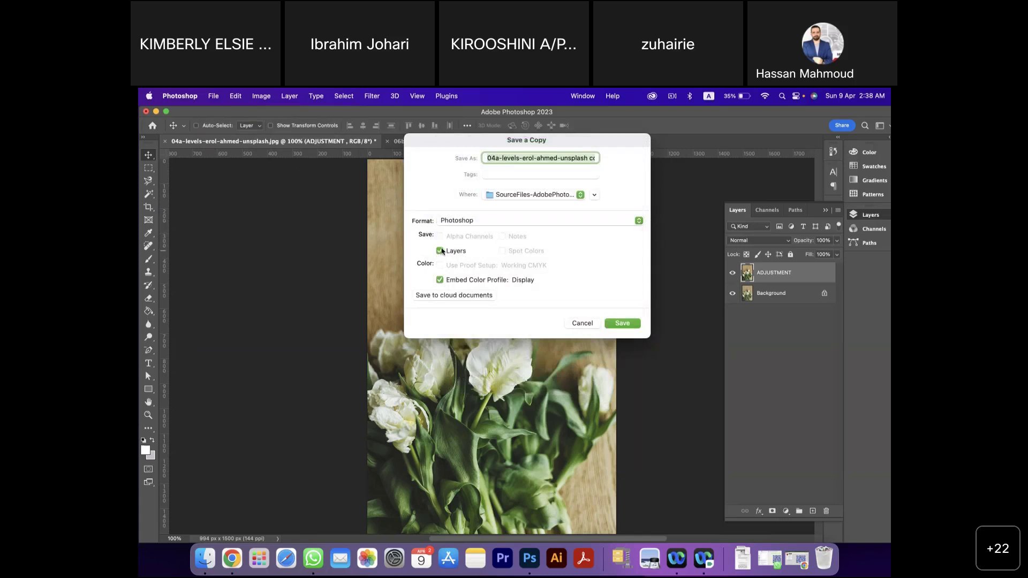
pyautogui.click(453, 222)
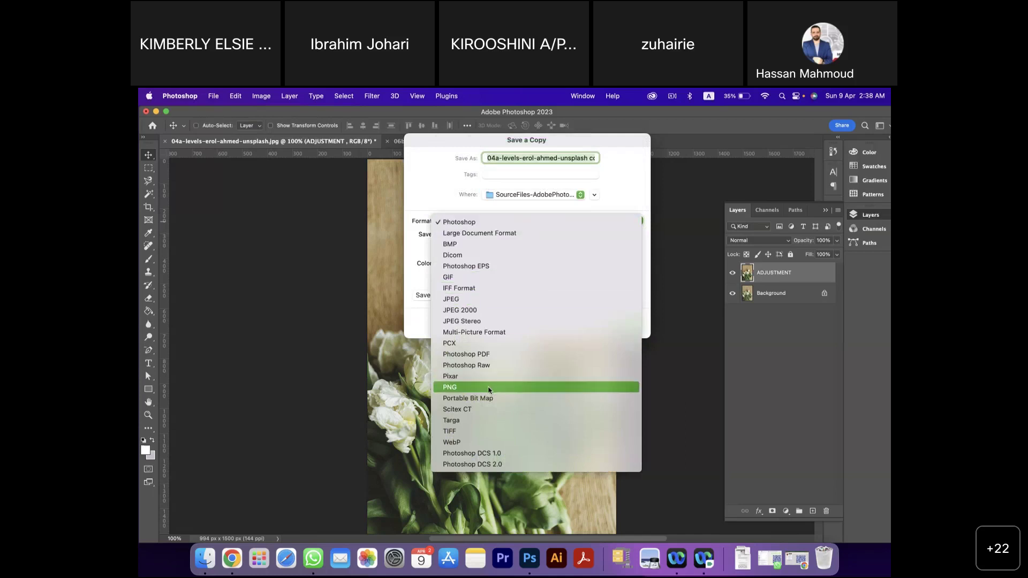
pyautogui.click(477, 300)
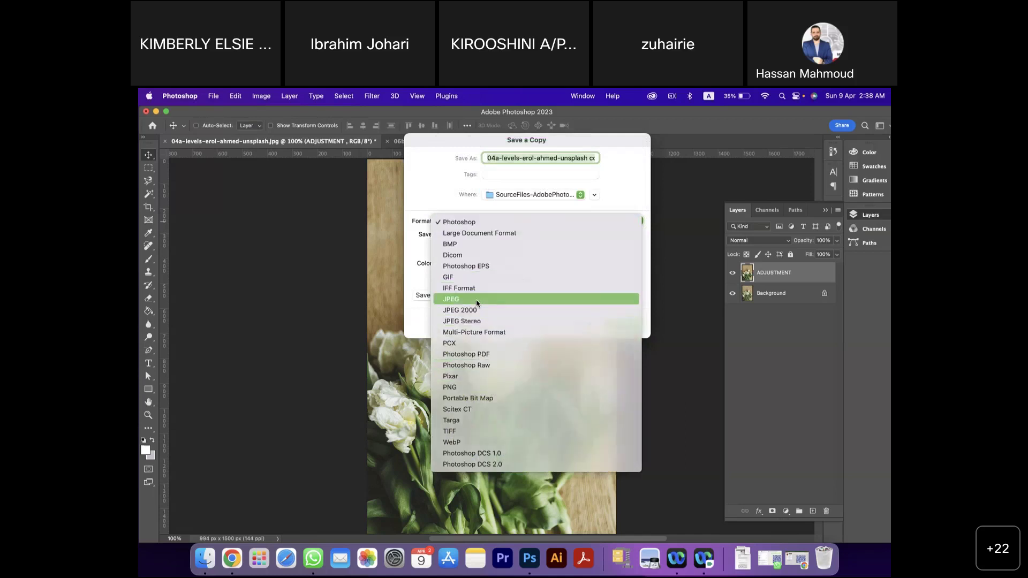
pyautogui.click(617, 325)
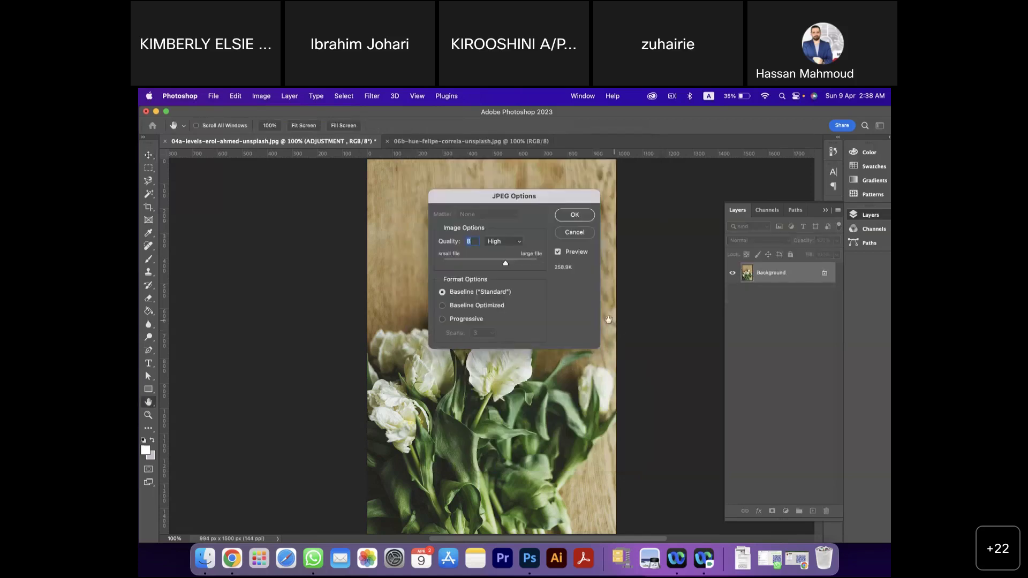
pyautogui.moveTo(506, 263); pyautogui.dragTo(538, 263)
pyautogui.click(572, 217)
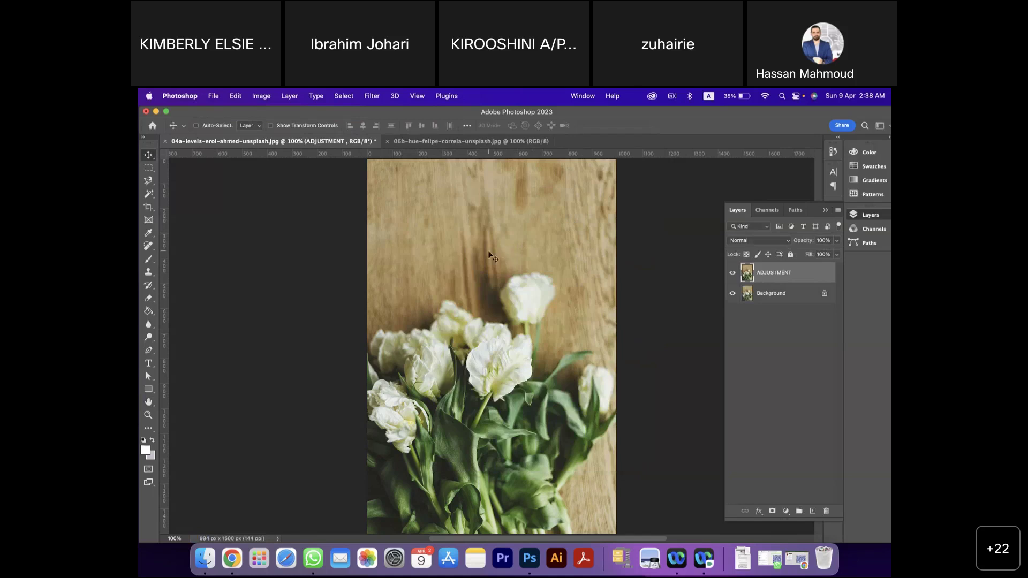
# - Close the tulip image without saving its changes and close the rose image
pyautogui.click(166, 141)
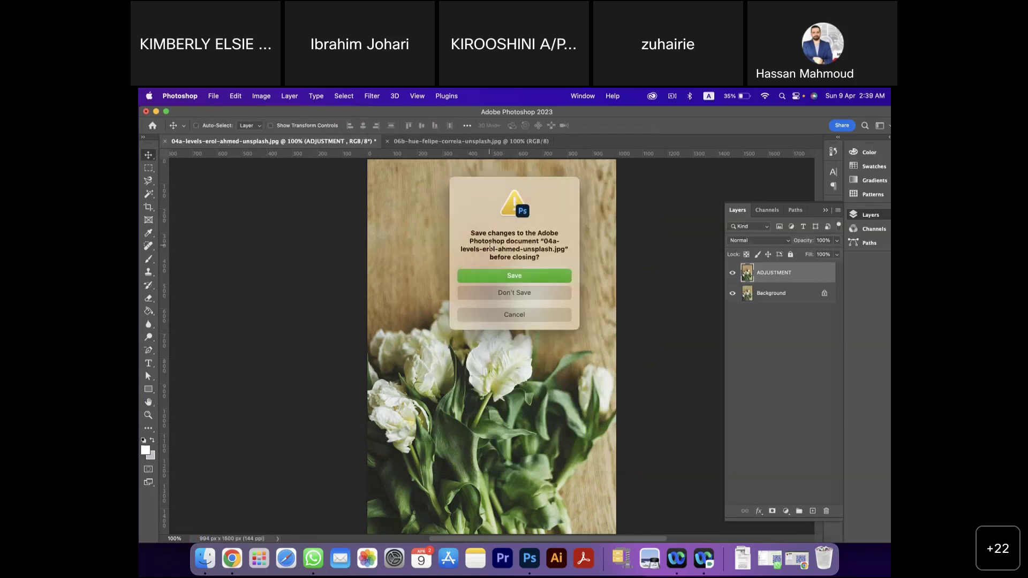
pyautogui.click(513, 292)
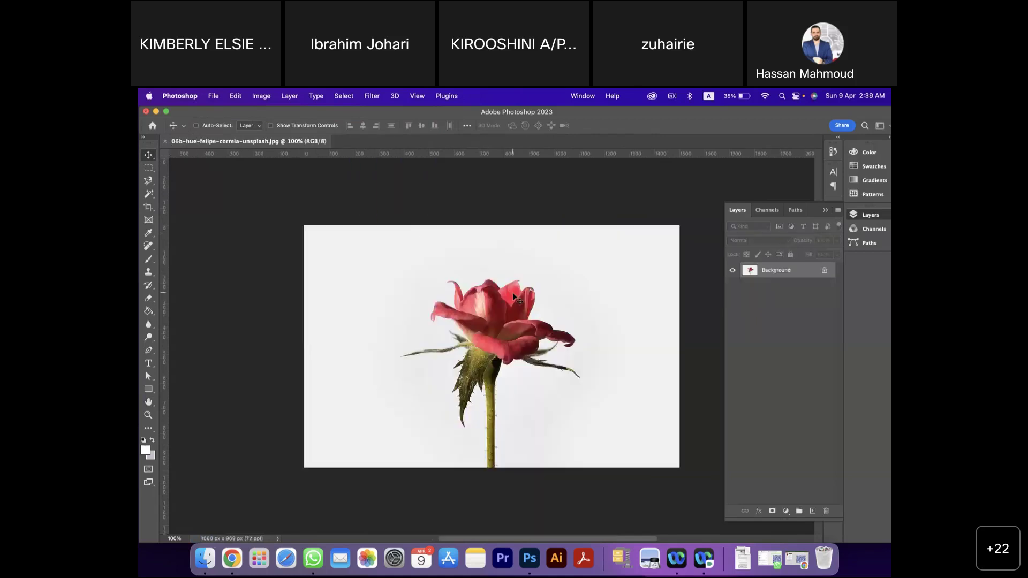
pyautogui.rightClick(171, 147)
pyautogui.click(191, 156)
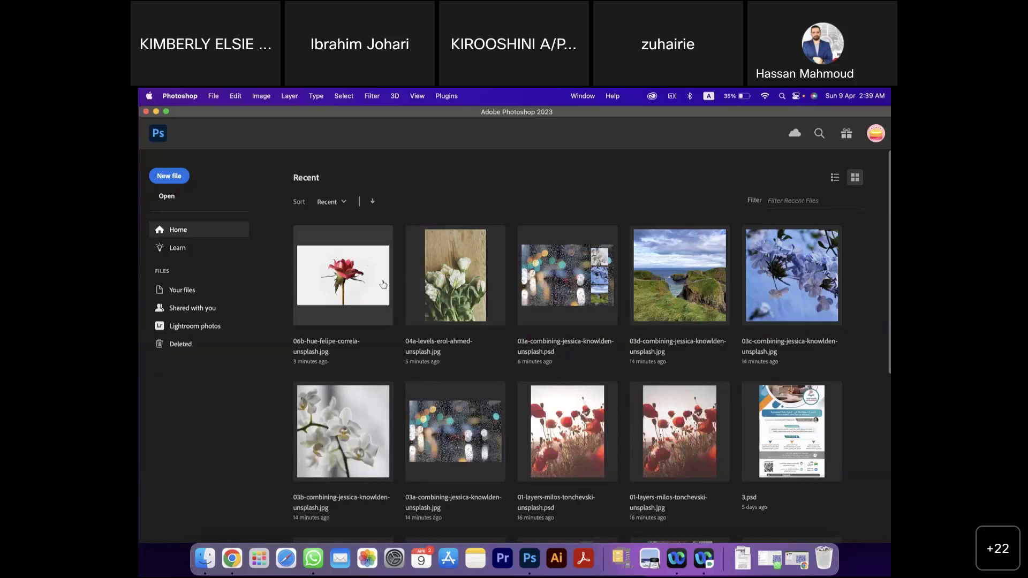
# - Reopen the 04a-levels tulip JPEG from the recent files and rotate the image 90° clockwise
pyautogui.click(460, 310)
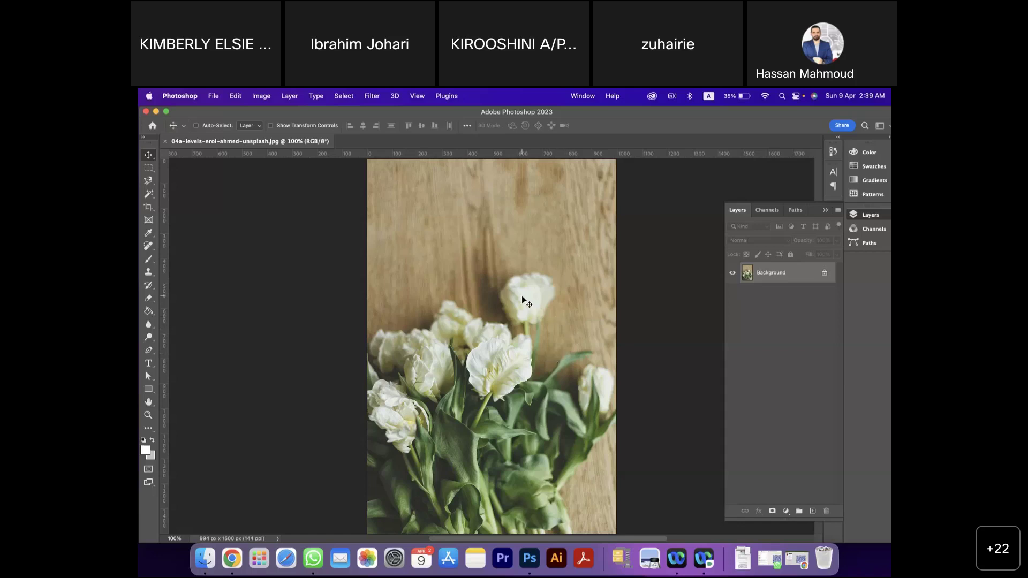
pyautogui.click(262, 96)
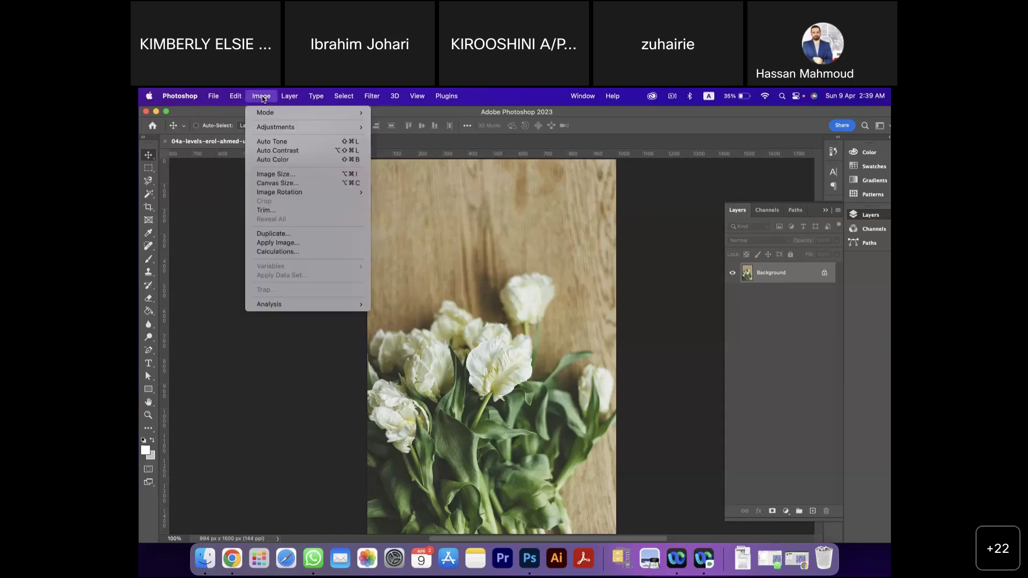
pyautogui.moveTo(243, 100)
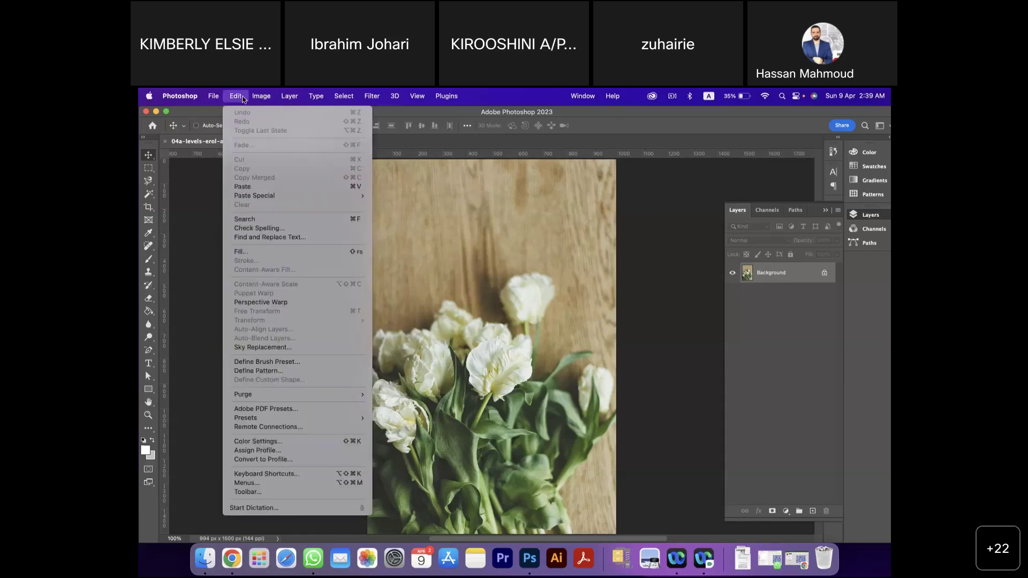
pyautogui.moveTo(287, 100)
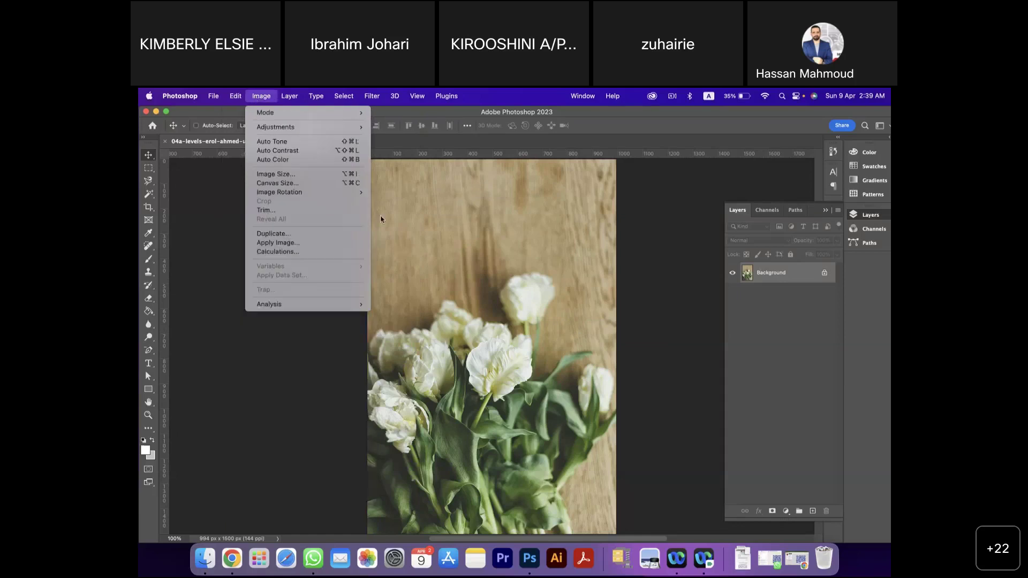
pyautogui.moveTo(332, 196)
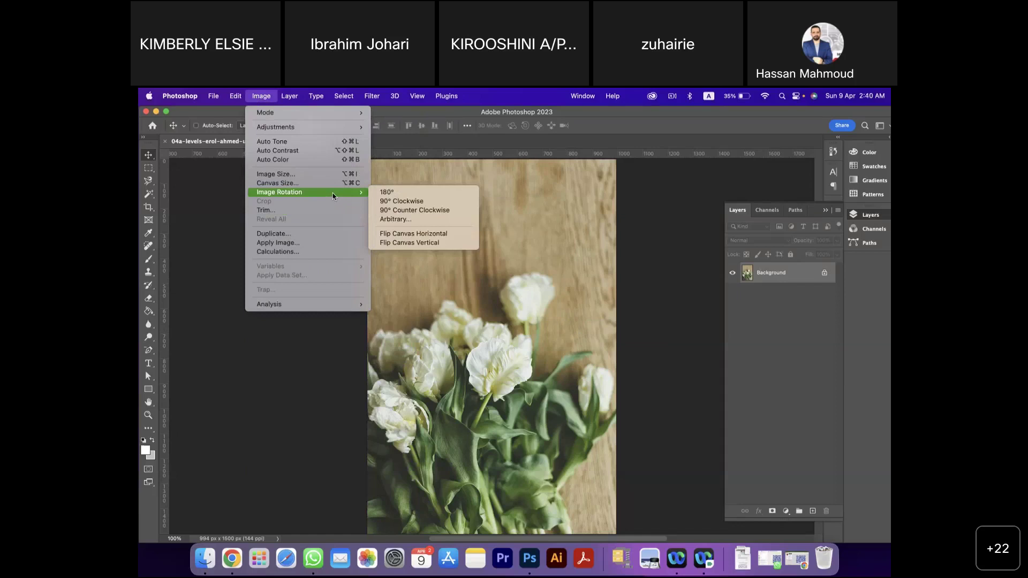
pyautogui.click(412, 201)
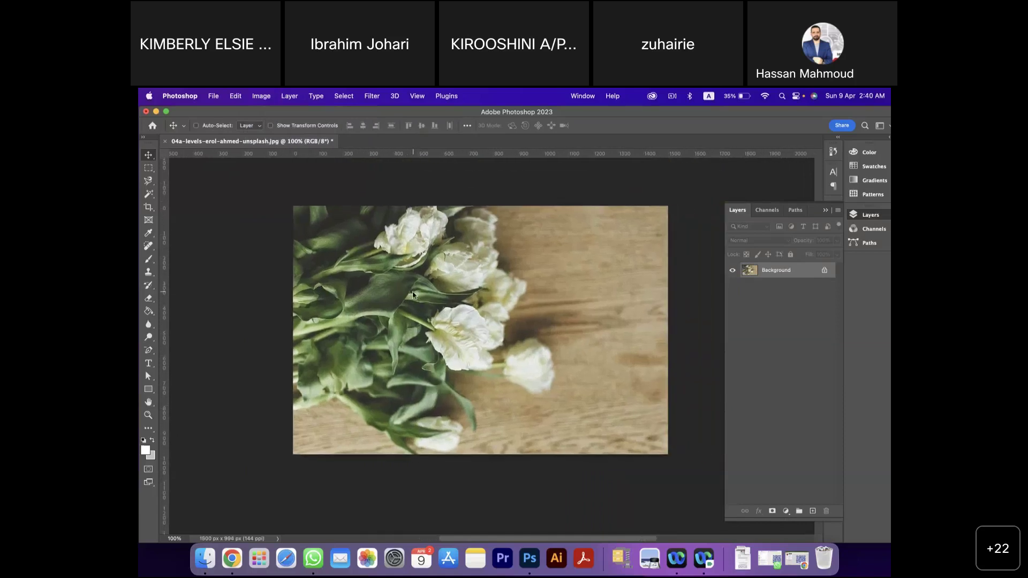
# - Rotate the tulip image by 180°
pyautogui.click(260, 98)
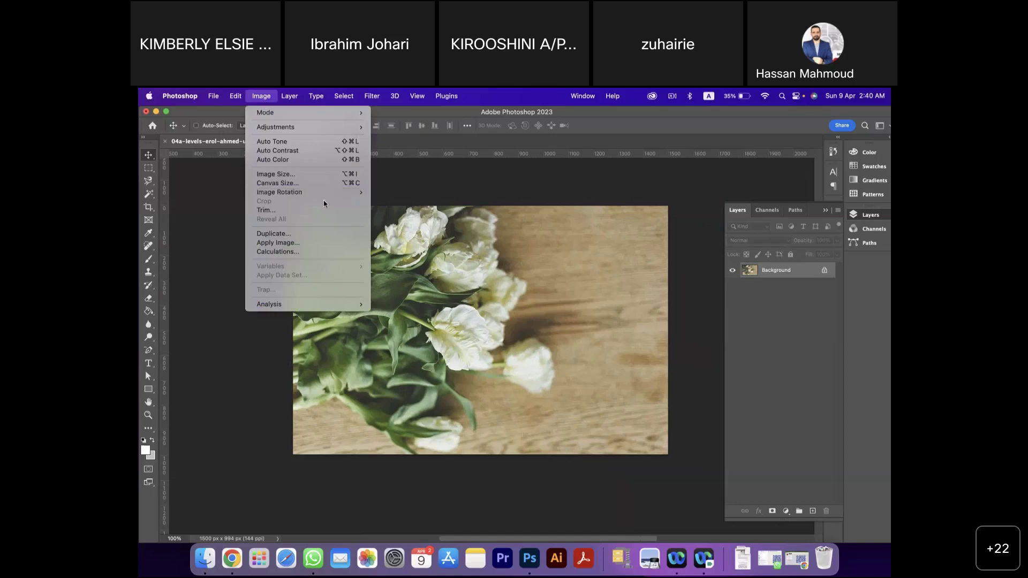
pyautogui.moveTo(322, 194)
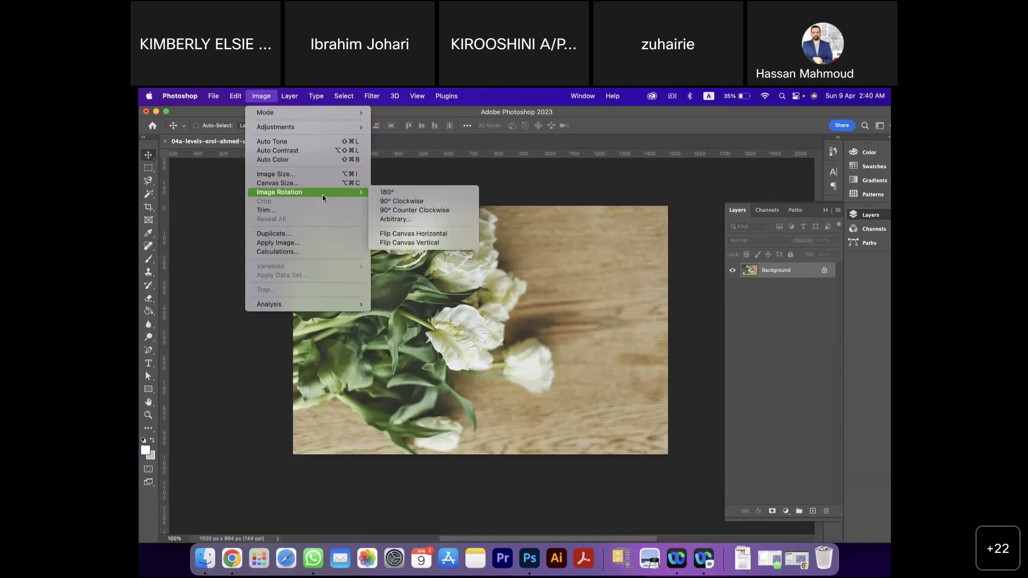
pyautogui.click(404, 193)
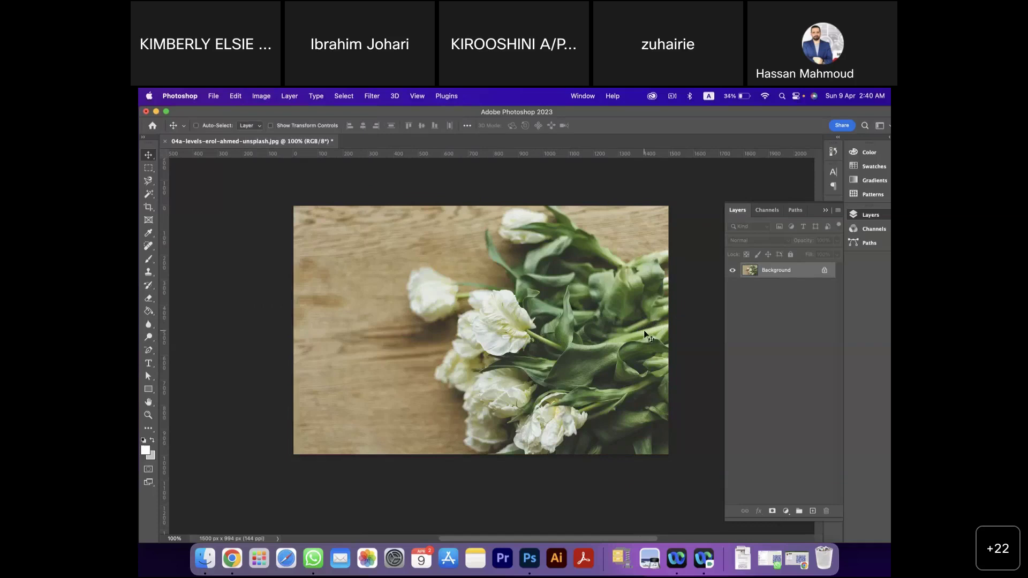
pyautogui.click(216, 100)
pyautogui.click(228, 121)
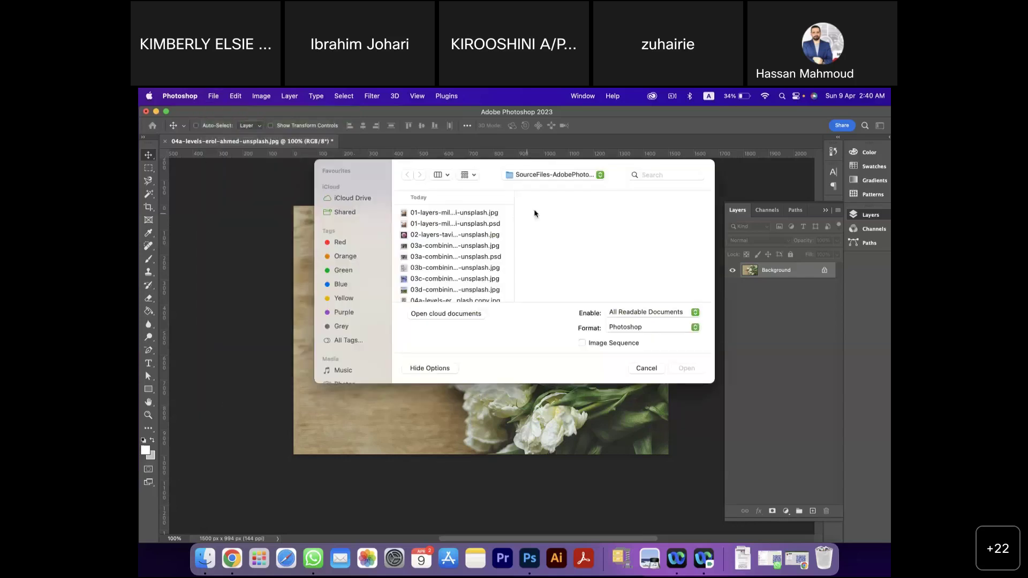
pyautogui.click(549, 176)
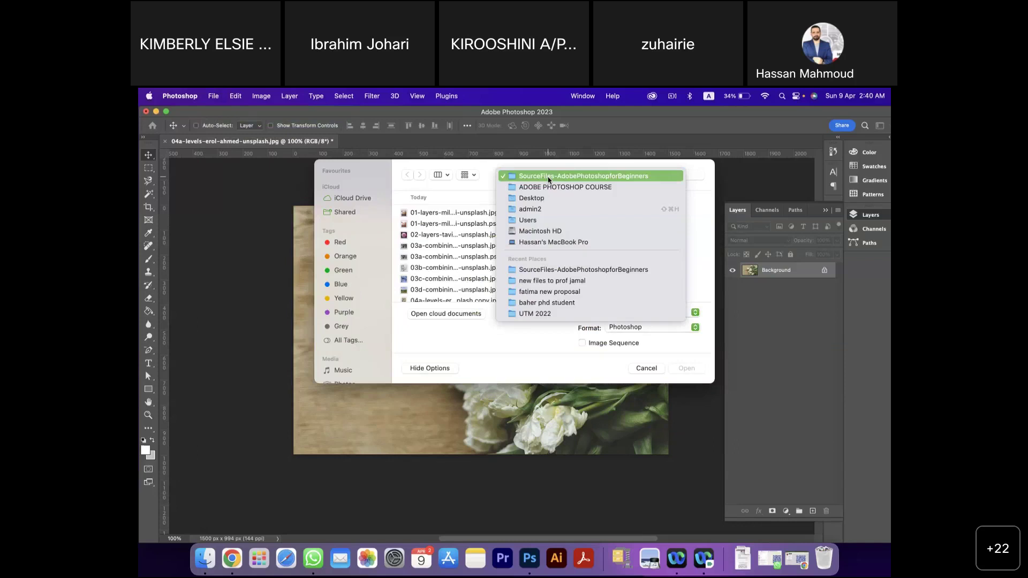
pyautogui.click(545, 198)
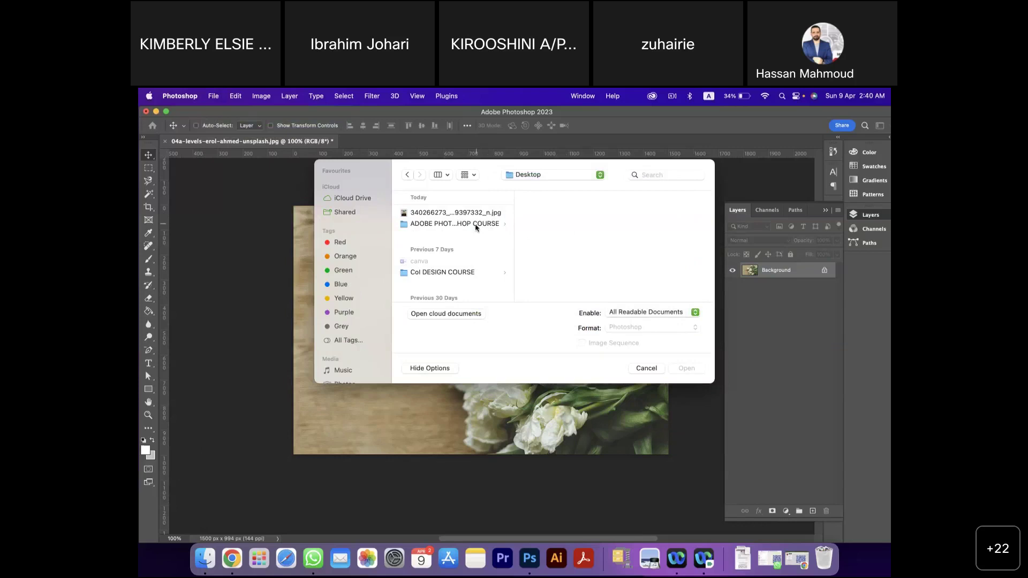
pyautogui.click(465, 214)
pyautogui.click(465, 224)
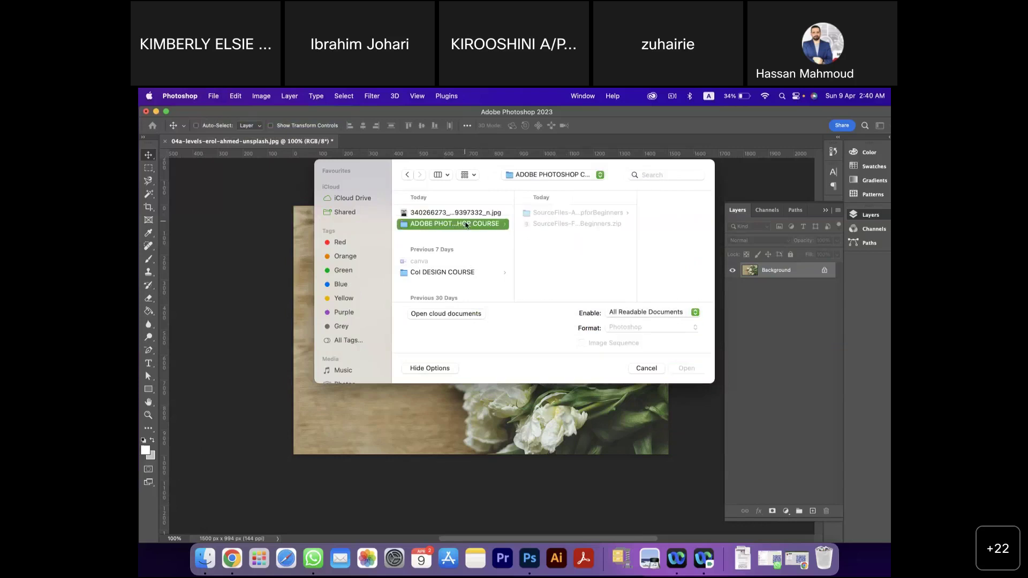
pyautogui.click(567, 215)
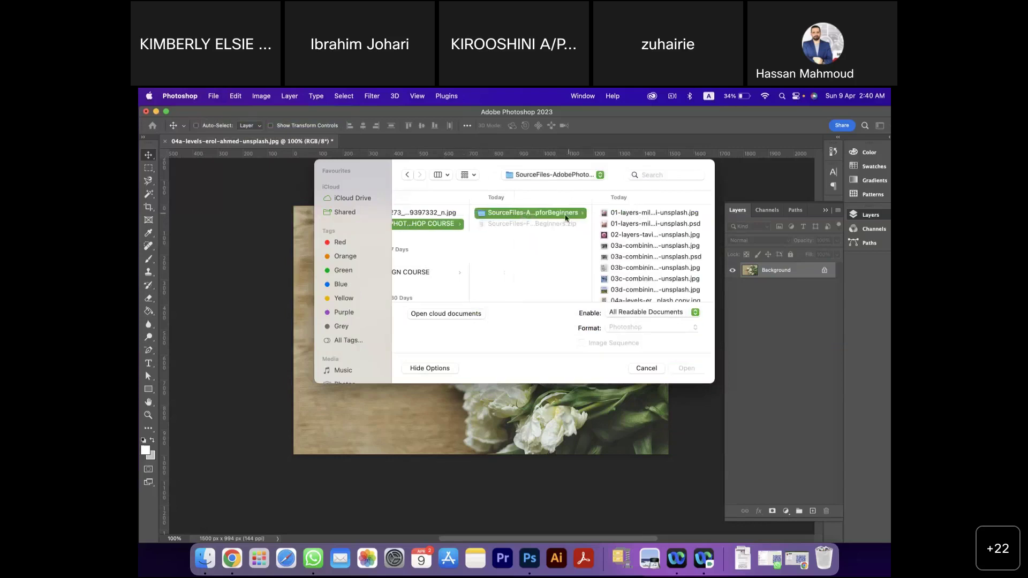
pyautogui.hscroll(-2, 470, 239)
pyautogui.scroll(-5, 471, 241)
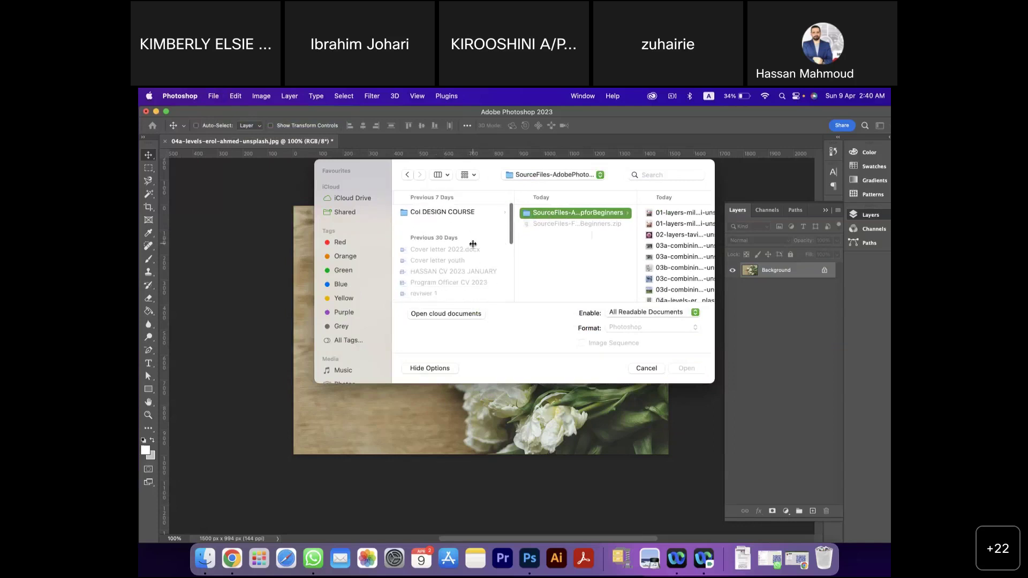
pyautogui.scroll(5, 473, 244)
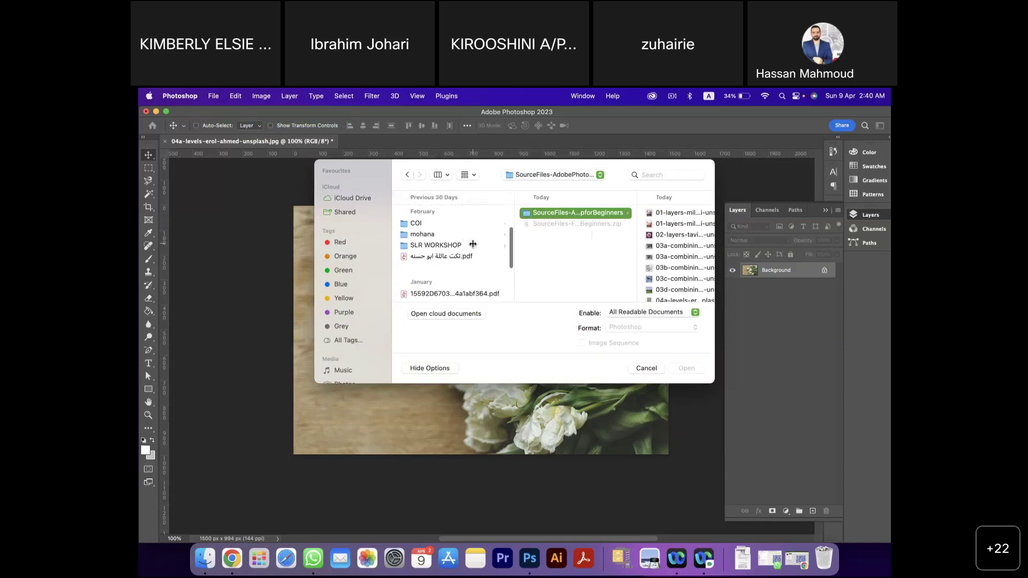
pyautogui.click(644, 368)
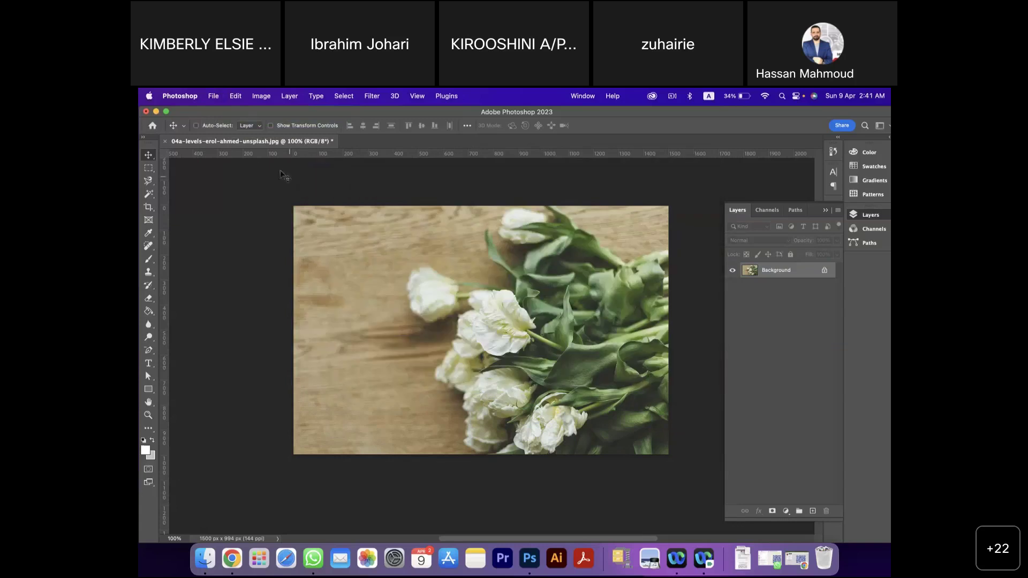
pyautogui.click(156, 111)
pyautogui.click(640, 211)
pyautogui.click(445, 202)
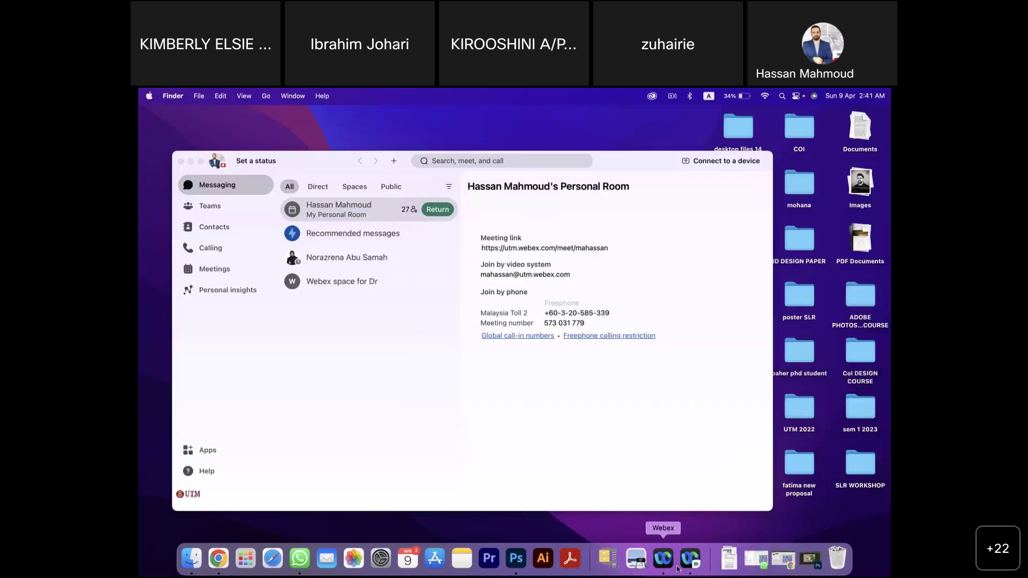
pyautogui.click(697, 562)
pyautogui.click(517, 559)
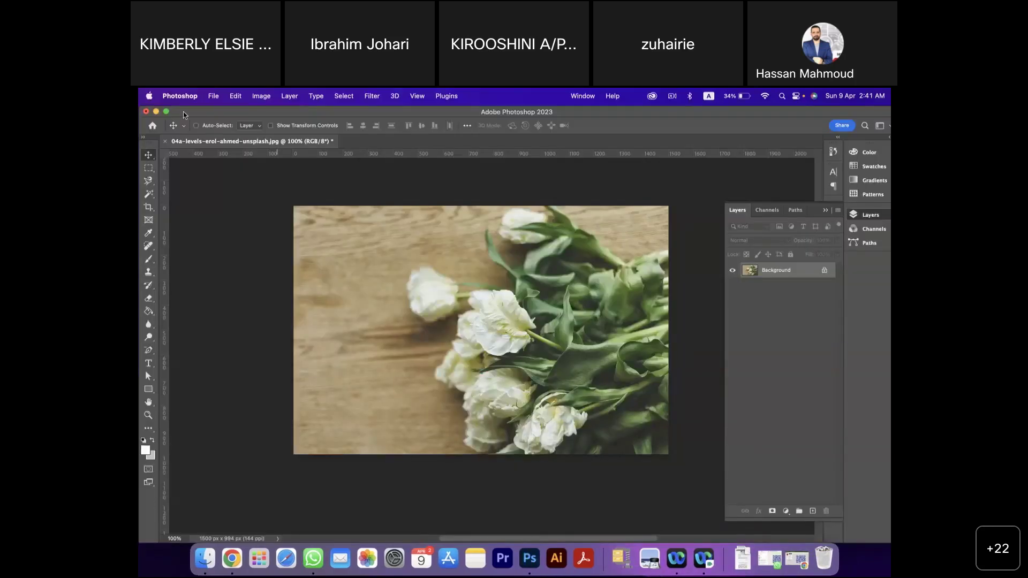
# - Open business-colleagues-working-computers-office.jpg from the EDUCATION folder inside the source files folder
pyautogui.click(213, 95)
pyautogui.click(241, 122)
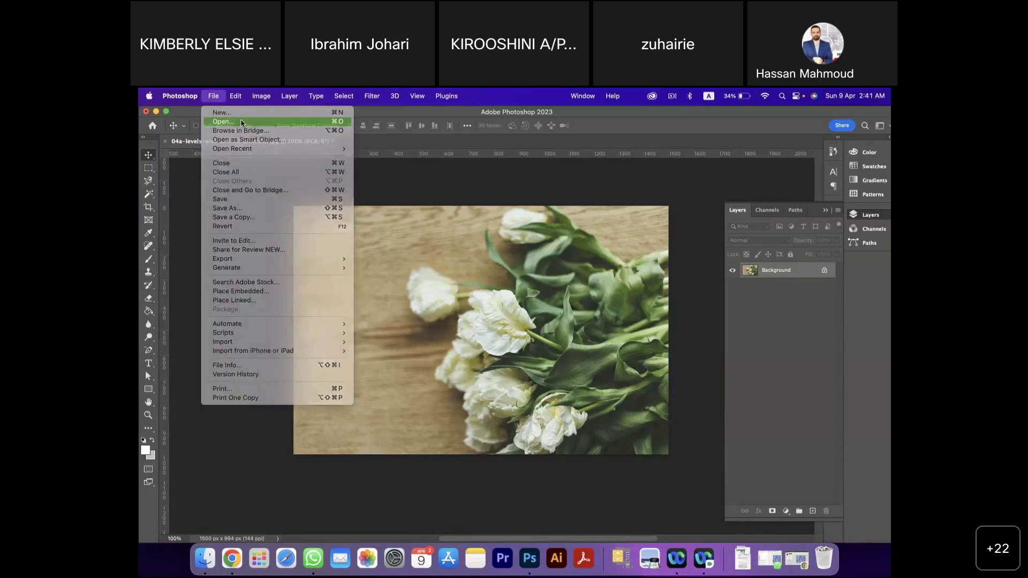
pyautogui.scroll(-10, 484, 296)
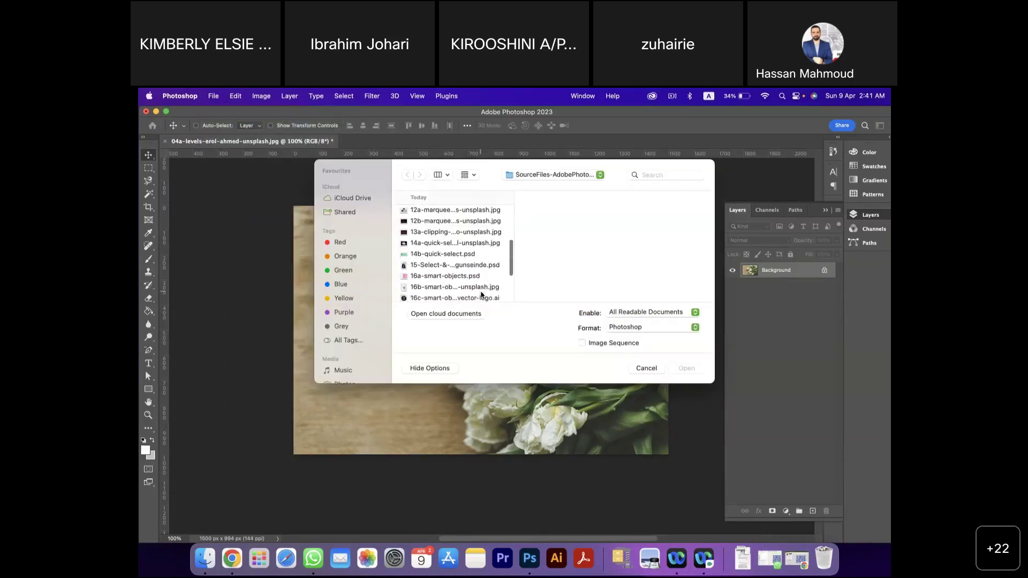
pyautogui.click(438, 280)
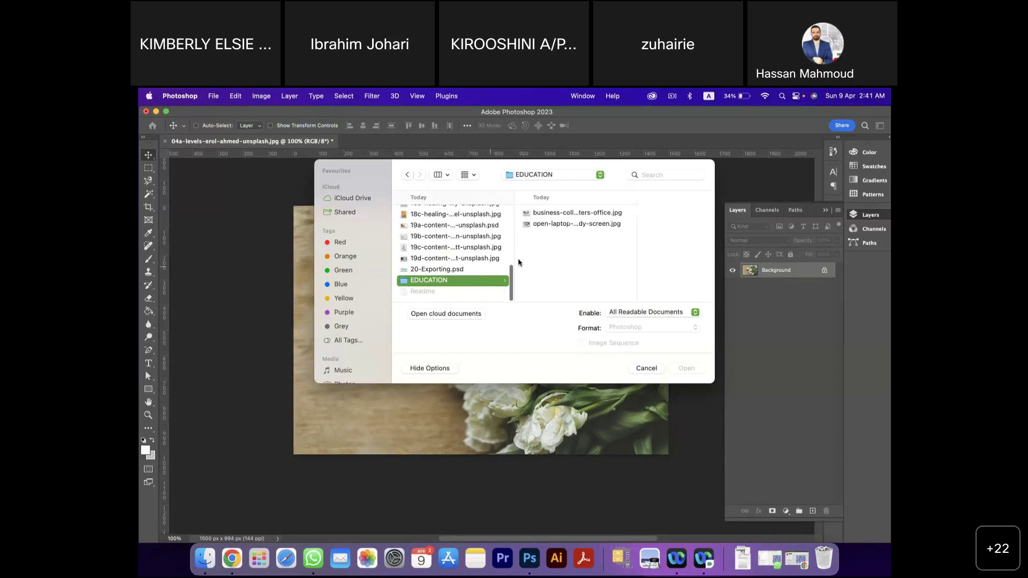
pyautogui.click(571, 225)
pyautogui.click(563, 214)
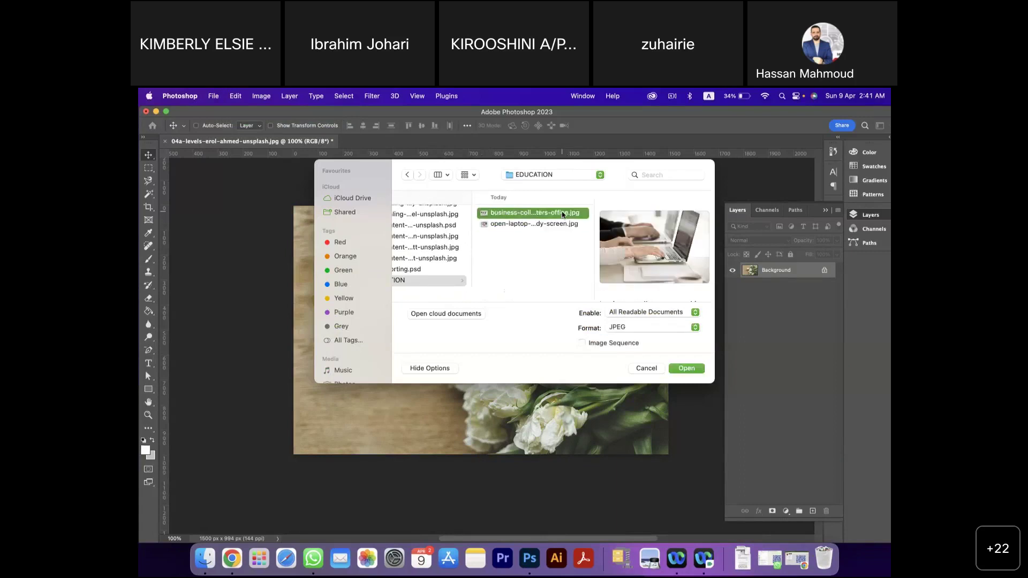
pyautogui.click(685, 369)
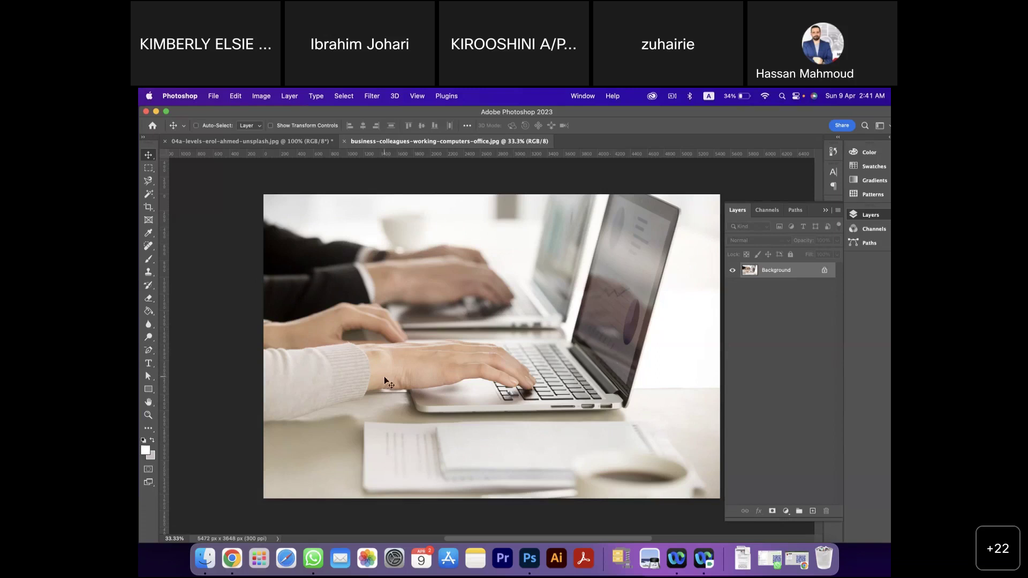
# - Start a point text with the Horizontal Type tool over the rear laptop's keyboard and clear its placeholder text
pyautogui.click(153, 369)
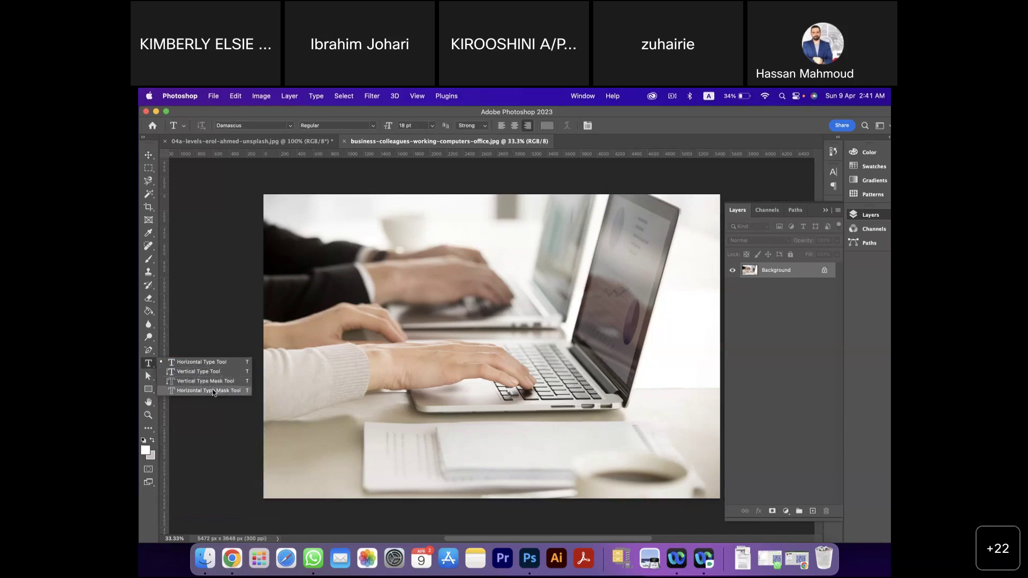
pyautogui.click(188, 365)
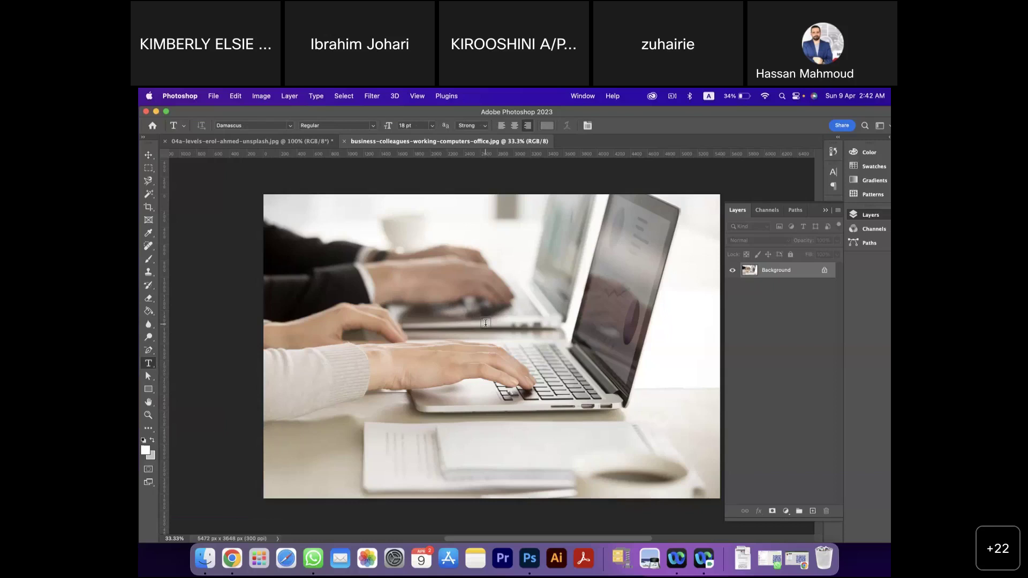
pyautogui.click(515, 299)
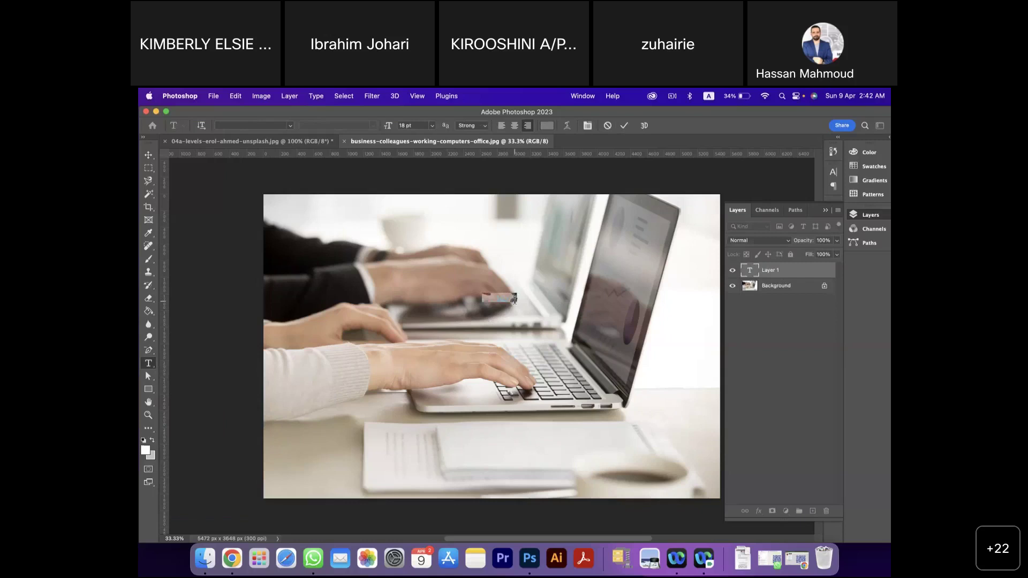
pyautogui.press('BackSpace')
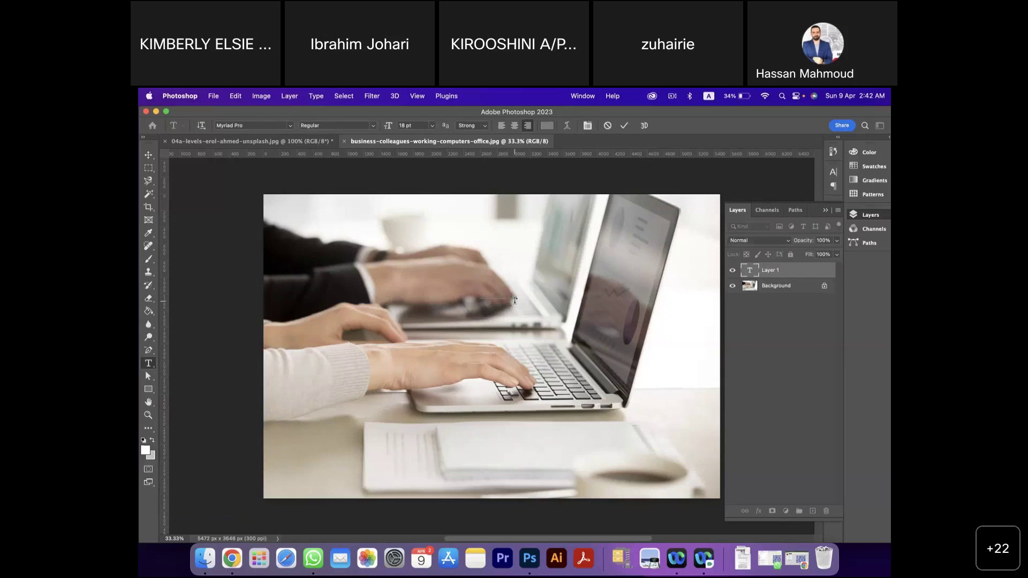
# - Select the "Save the date" text on the photo and set its font size to 36 pt
pyautogui.moveTo(515, 301); pyautogui.dragTo(479, 297)
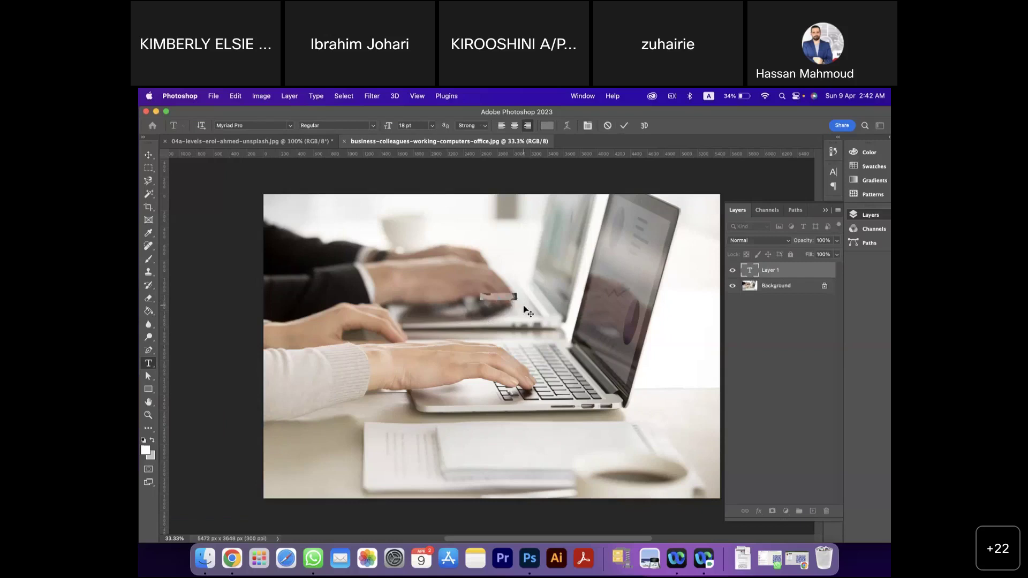
pyautogui.click(153, 441)
pyautogui.click(588, 127)
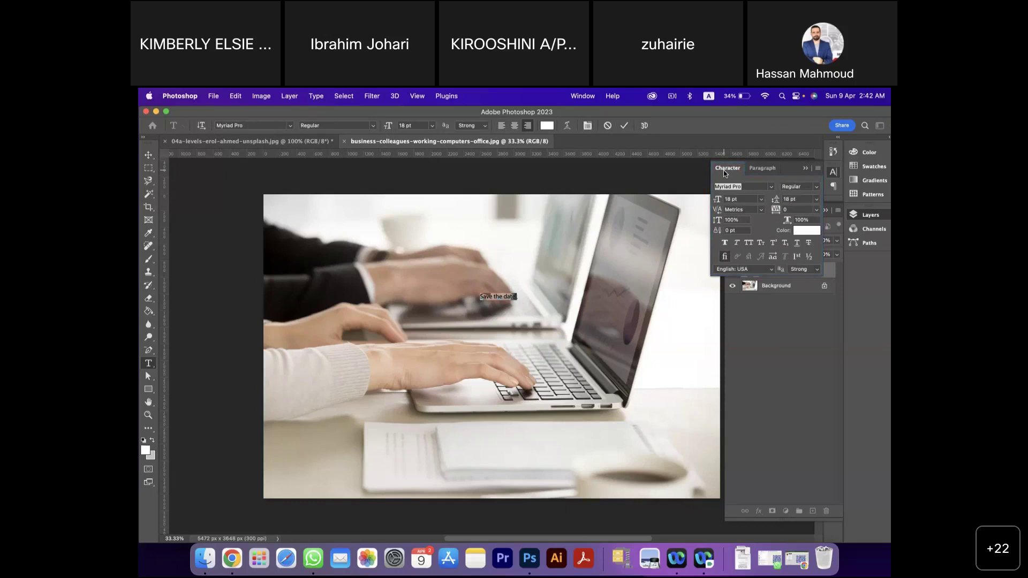
pyautogui.click(773, 190)
pyautogui.click(773, 190)
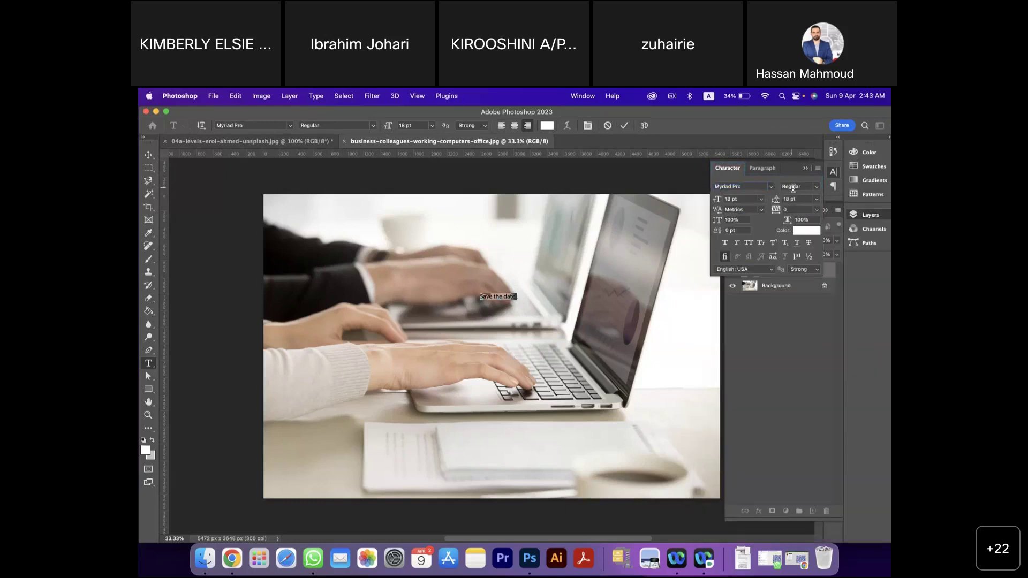
pyautogui.click(762, 199)
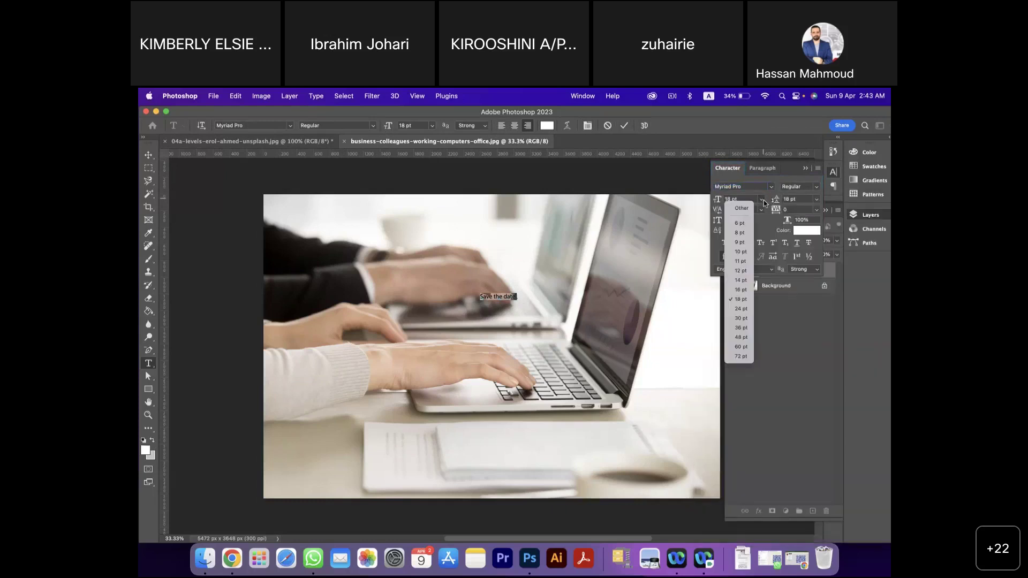
pyautogui.click(741, 329)
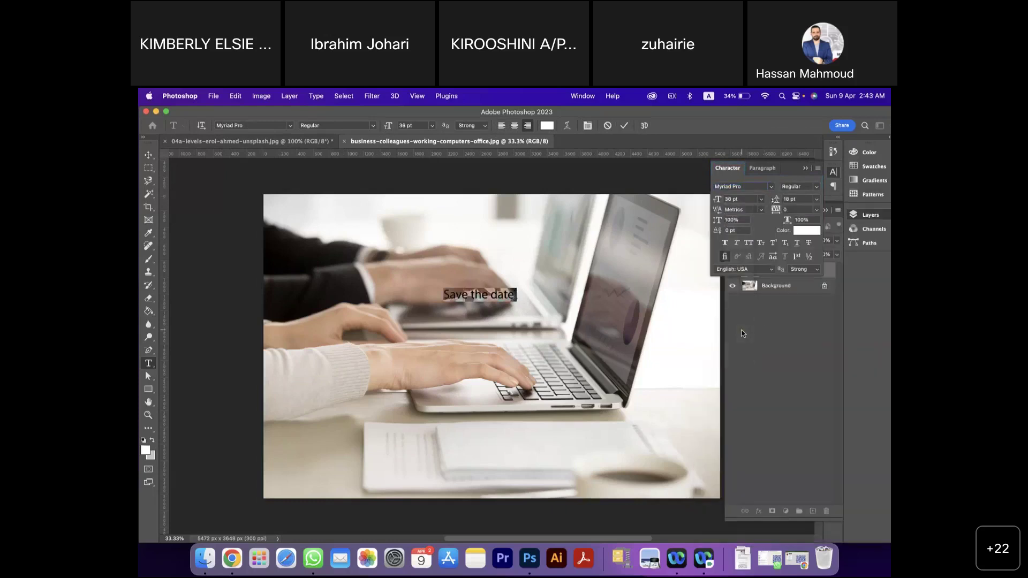
# - Try the bold, italic and small caps styles on the selected text, and leave only All Caps applied
pyautogui.click(749, 243)
pyautogui.click(749, 243)
pyautogui.click(749, 243)
pyautogui.click(749, 242)
pyautogui.click(737, 243)
pyautogui.click(728, 242)
pyautogui.click(747, 242)
pyautogui.click(763, 243)
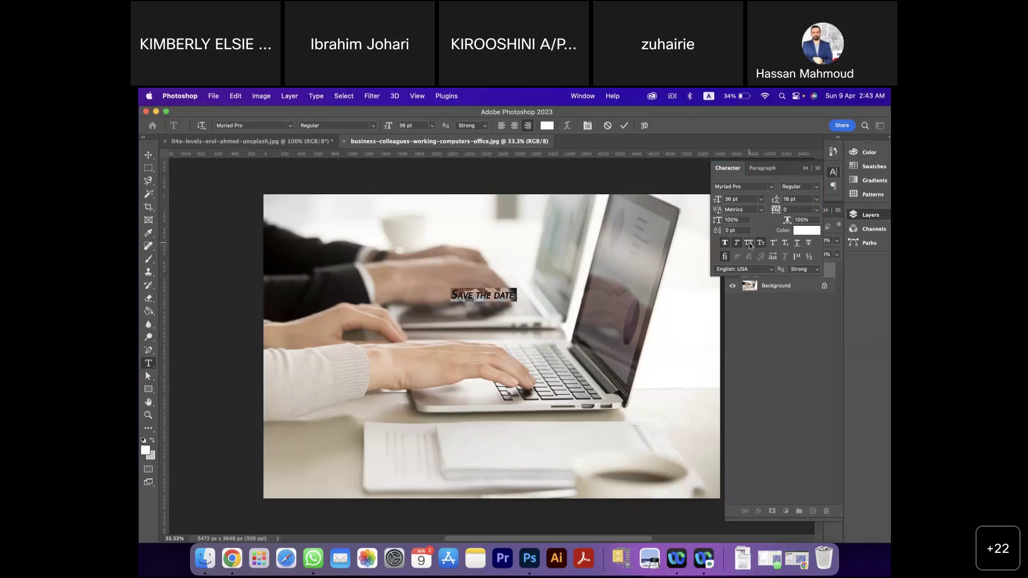
pyautogui.click(750, 243)
pyautogui.click(726, 242)
pyautogui.click(737, 243)
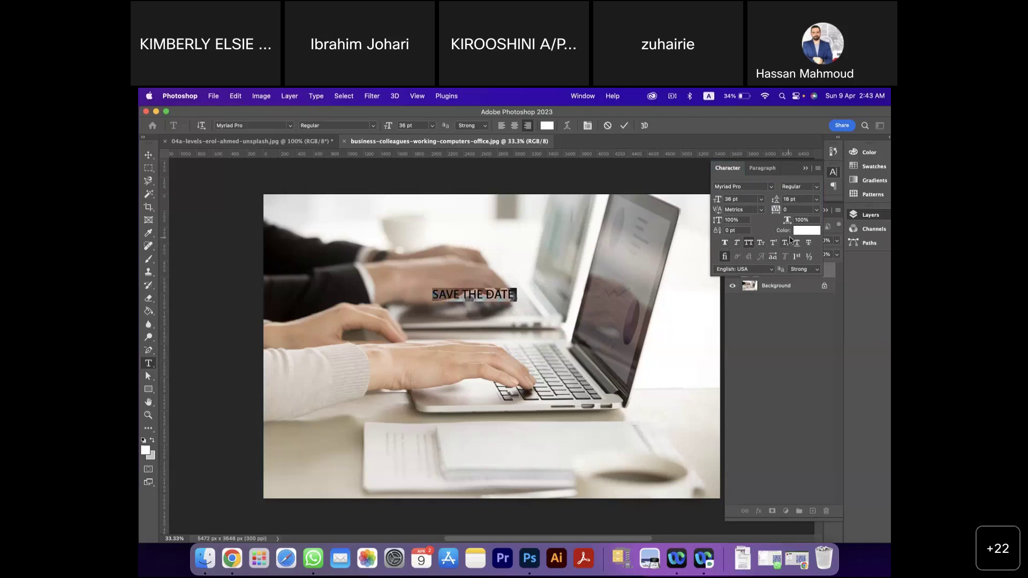
# - Change the title text color to the near-black 0c0300
pyautogui.click(803, 231)
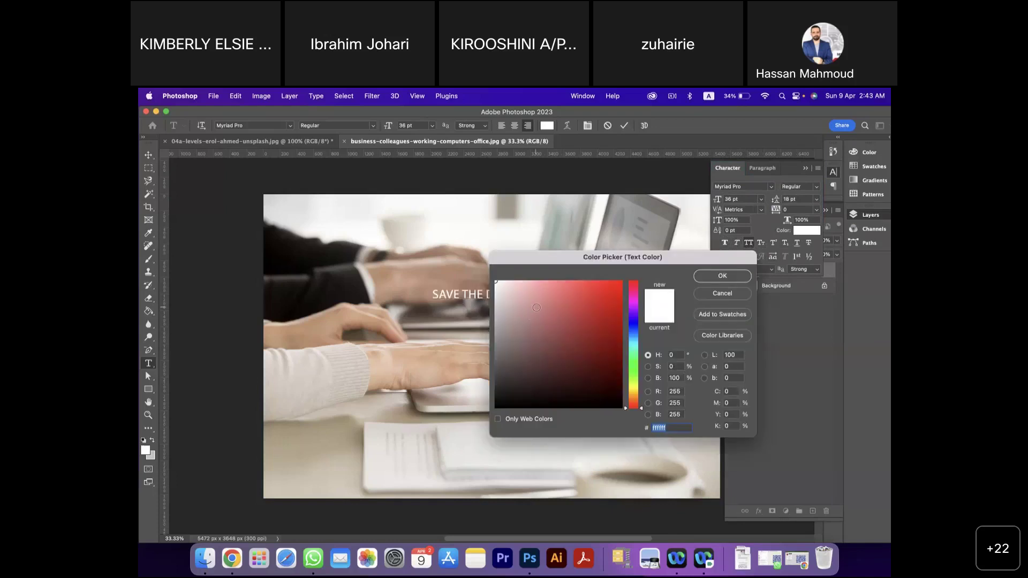
pyautogui.moveTo(566, 259); pyautogui.dragTo(654, 242)
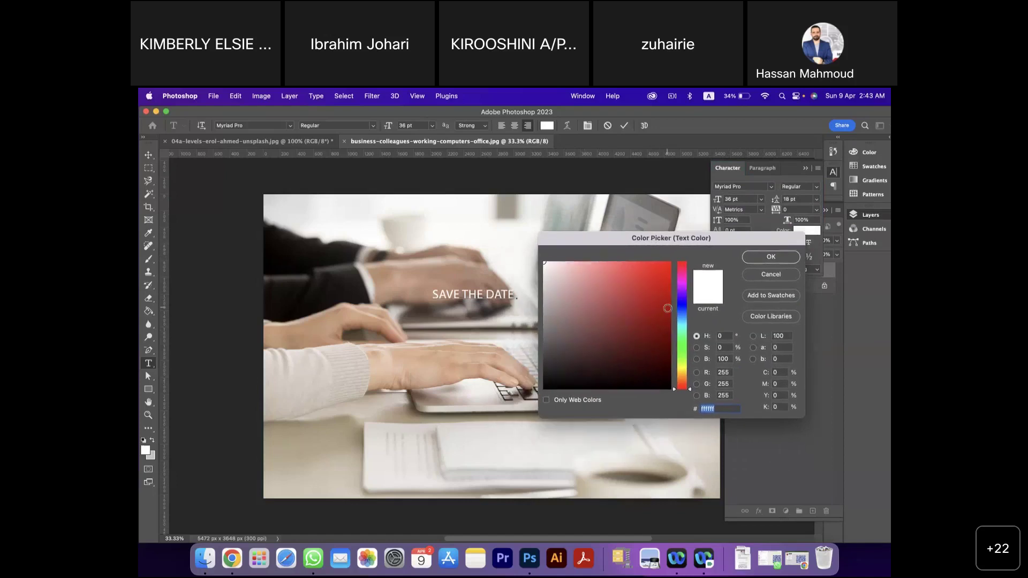
pyautogui.moveTo(692, 393)
pyautogui.mouseDown()
pyautogui.moveTo(690, 266)
pyautogui.moveTo(691, 384)
pyautogui.mouseUp()
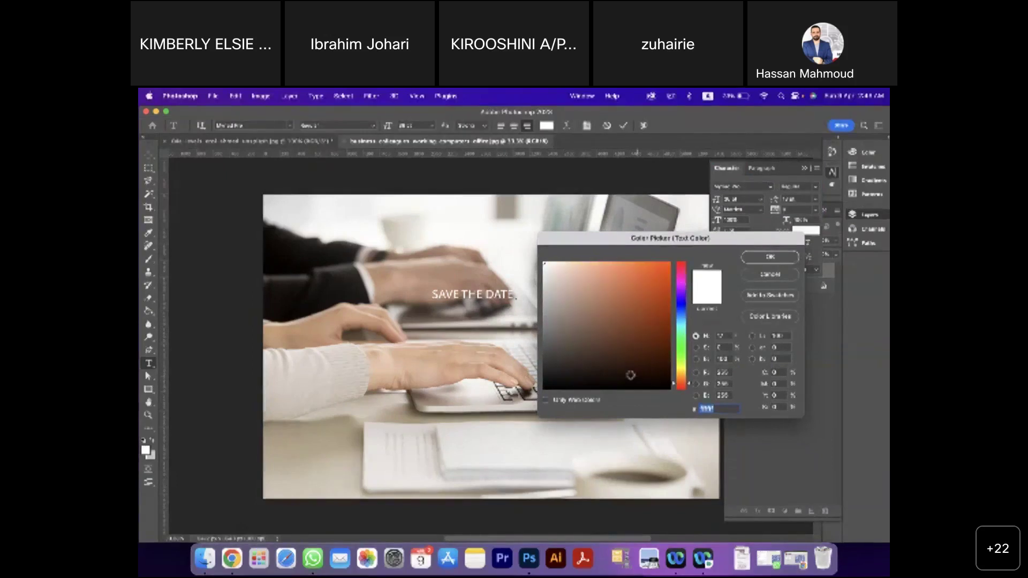
pyautogui.moveTo(555, 268)
pyautogui.mouseDown()
pyautogui.moveTo(619, 295)
pyautogui.moveTo(604, 272)
pyautogui.moveTo(637, 365)
pyautogui.moveTo(621, 300)
pyautogui.moveTo(602, 367)
pyautogui.moveTo(604, 295)
pyautogui.moveTo(610, 327)
pyautogui.moveTo(673, 384)
pyautogui.mouseUp()
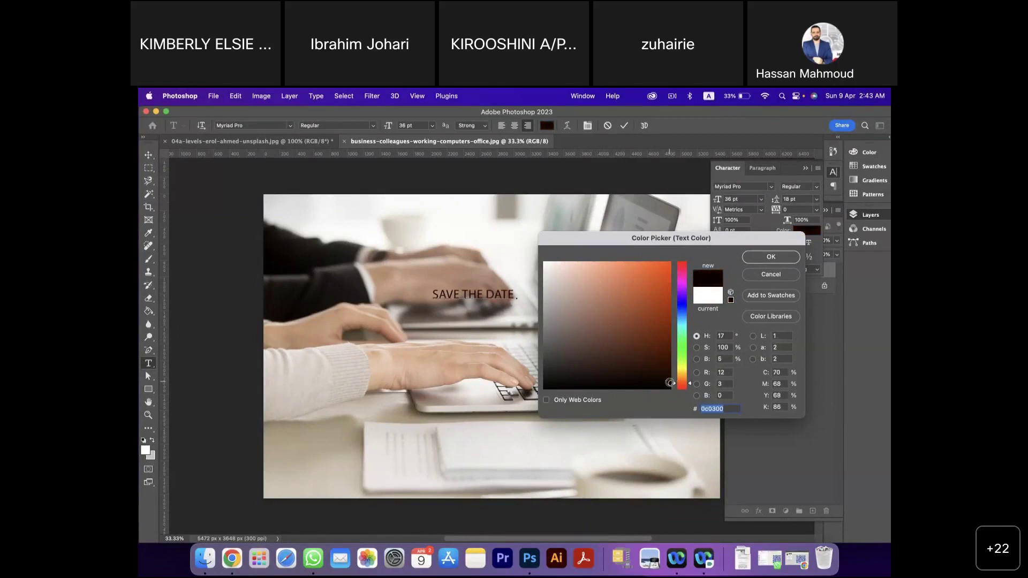
pyautogui.click(760, 259)
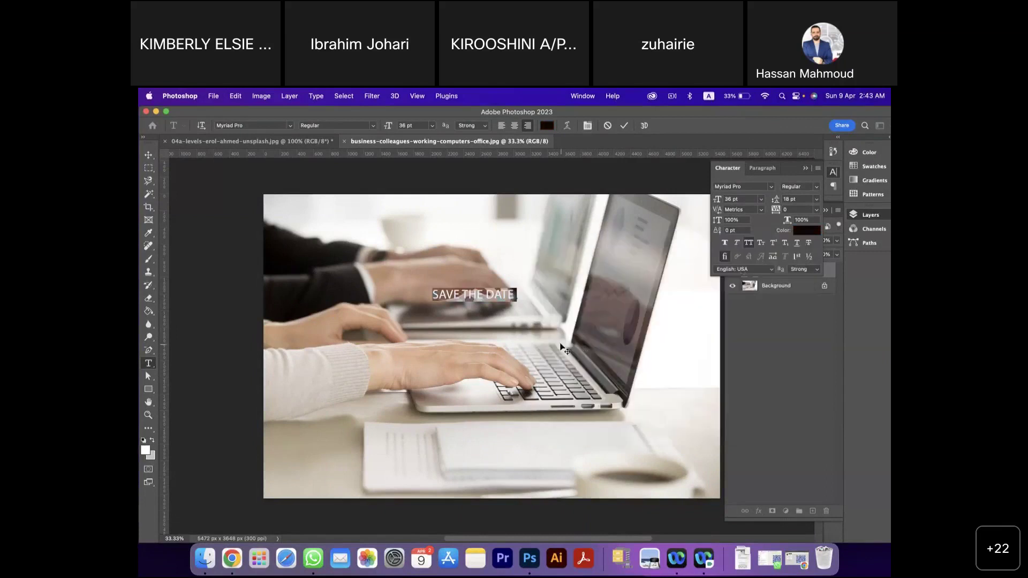
# - Extend the title with the date so it reads "SAVE THE DATE 18 APRIL, 2023"
pyautogui.click(517, 294)
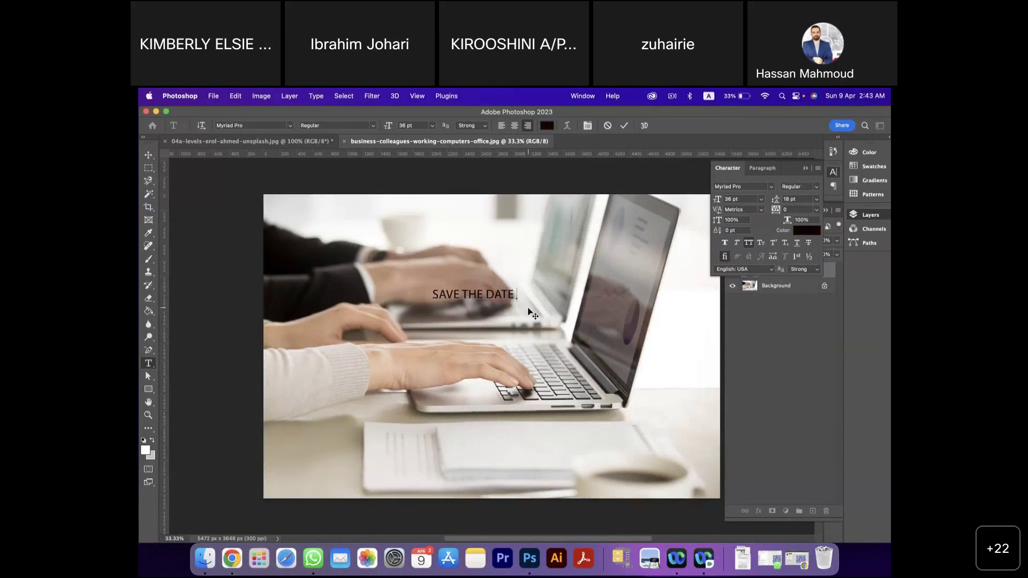
pyautogui.write('1')
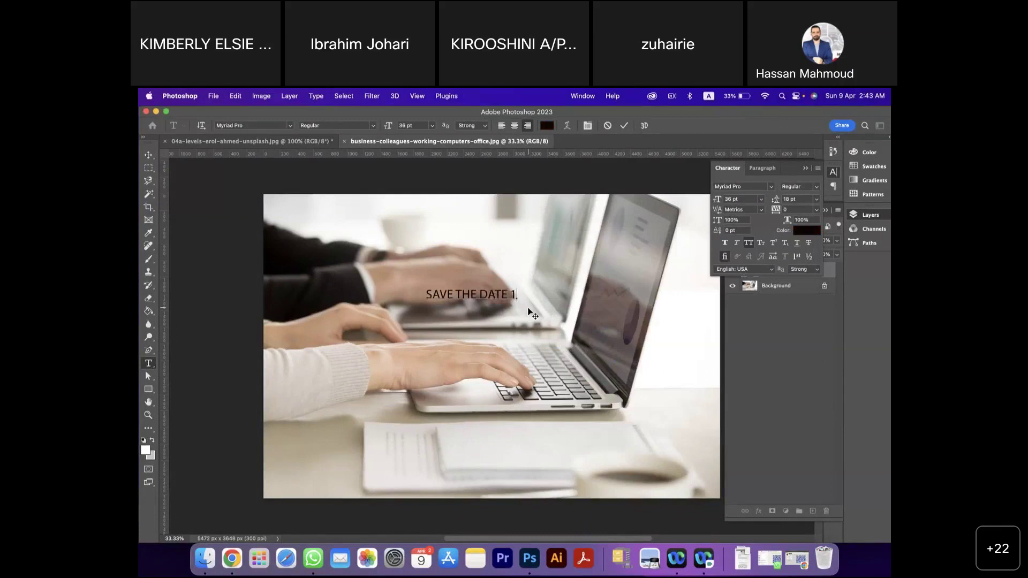
pyautogui.write('8 APRIL')
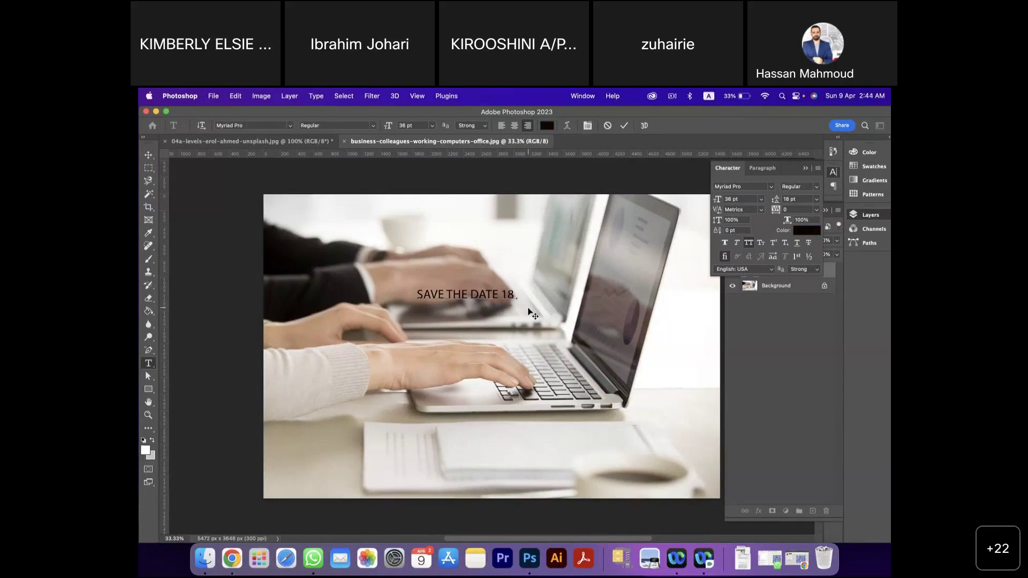
pyautogui.press('BackSpace')
pyautogui.press('BackSpace')
pyautogui.press('BackSpace')
pyautogui.press('BackSpace')
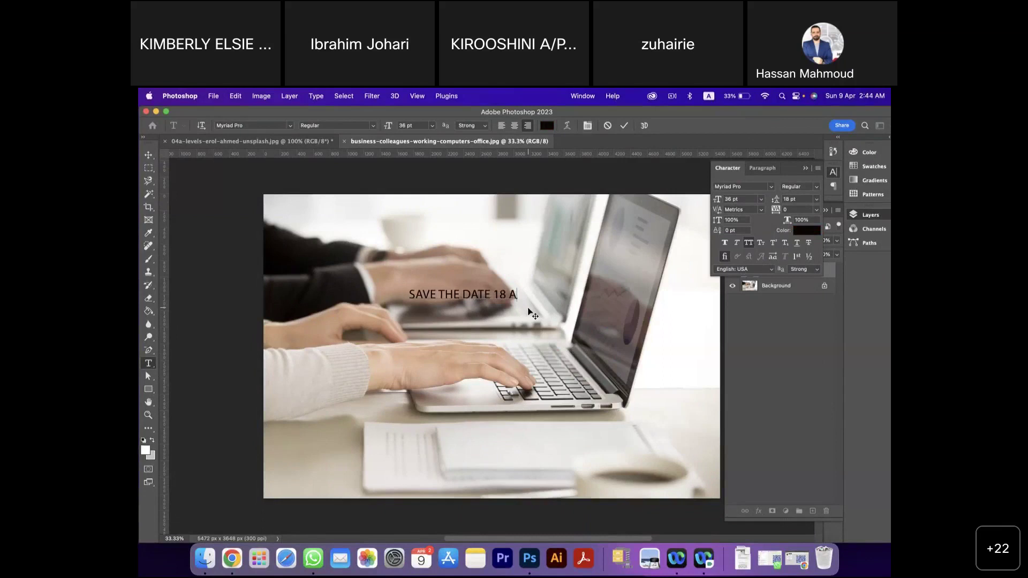
pyautogui.write('PRIL')
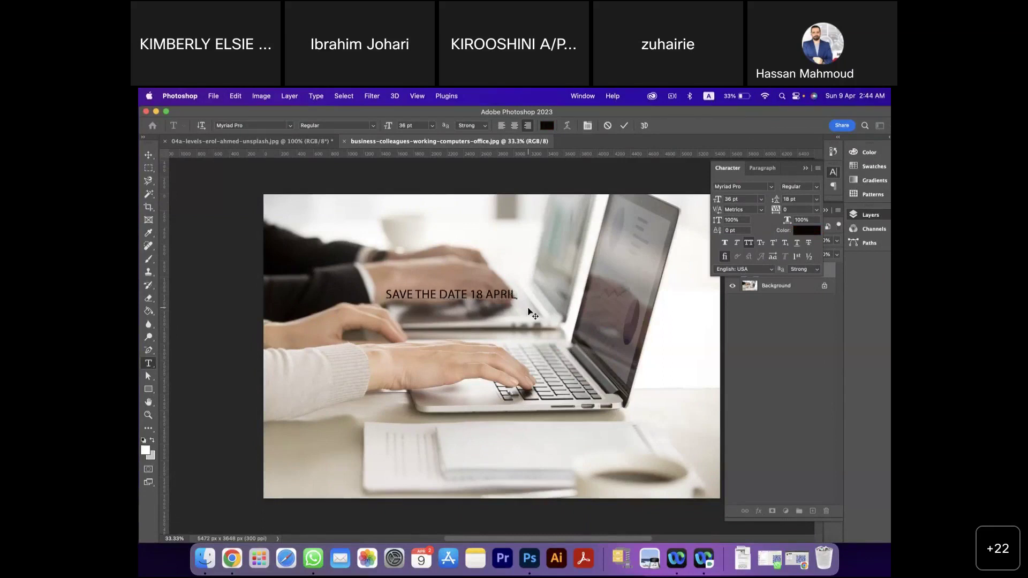
pyautogui.write(', 2023')
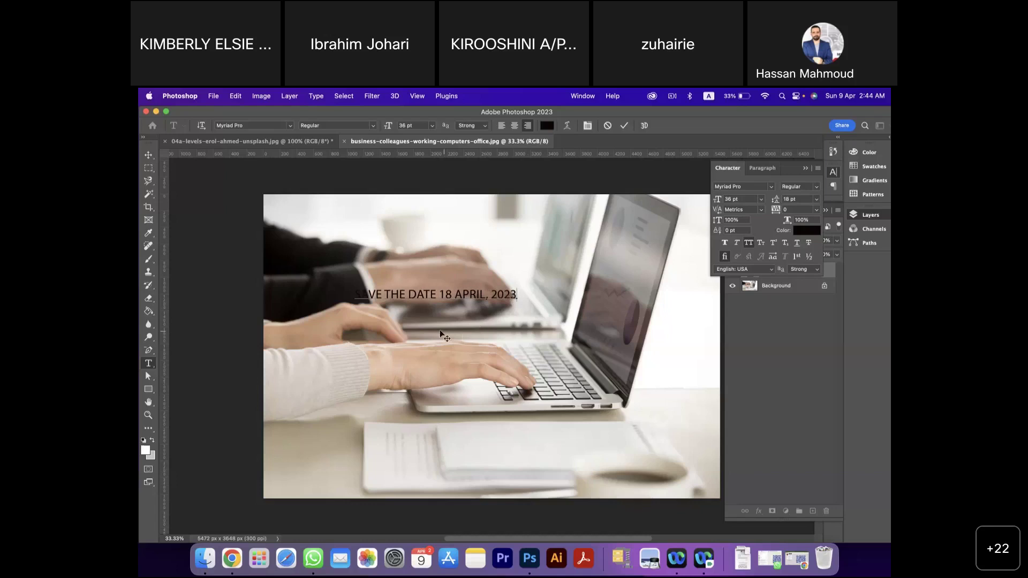
# - Move the title text over the front laptop's screen and close the character settings
pyautogui.click(148, 155)
pyautogui.moveTo(460, 307); pyautogui.dragTo(625, 289)
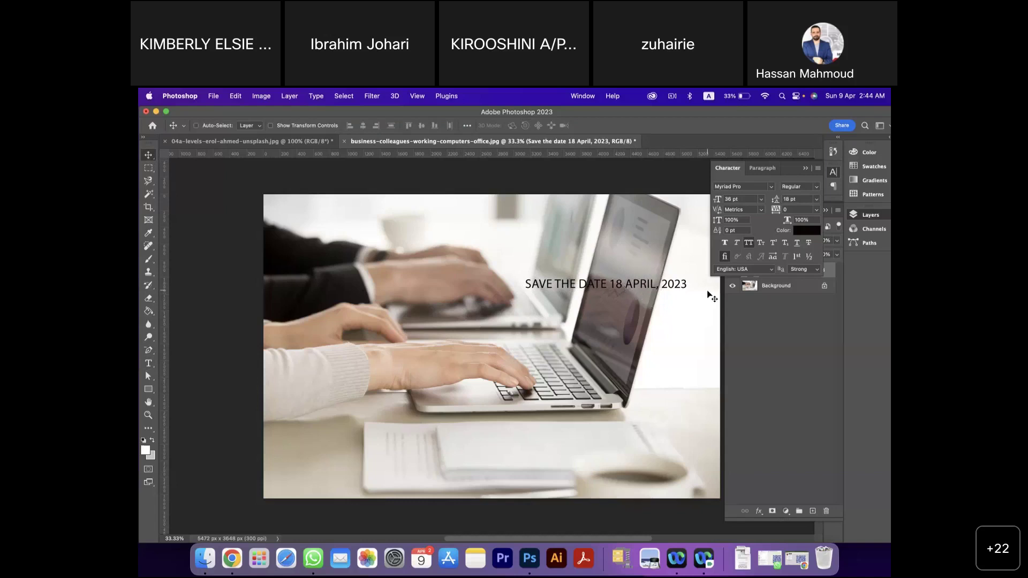
pyautogui.click(805, 168)
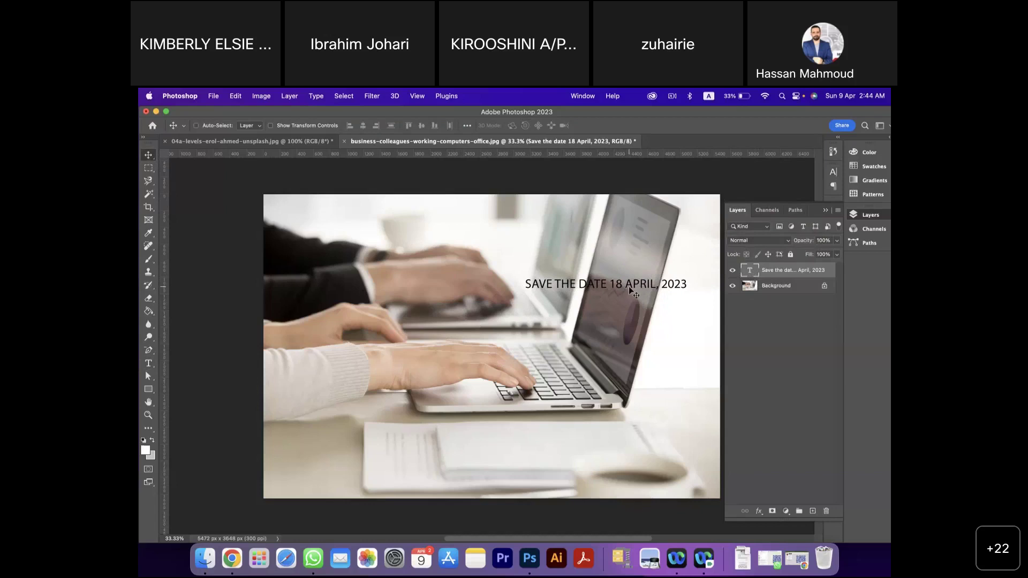
pyautogui.doubleClick(751, 271)
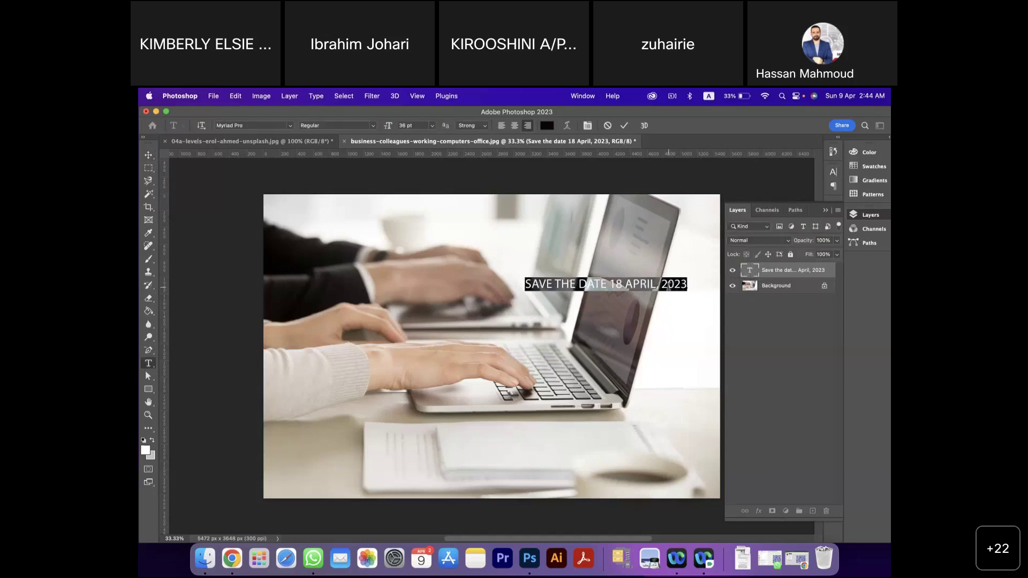
pyautogui.doubleClick(621, 285)
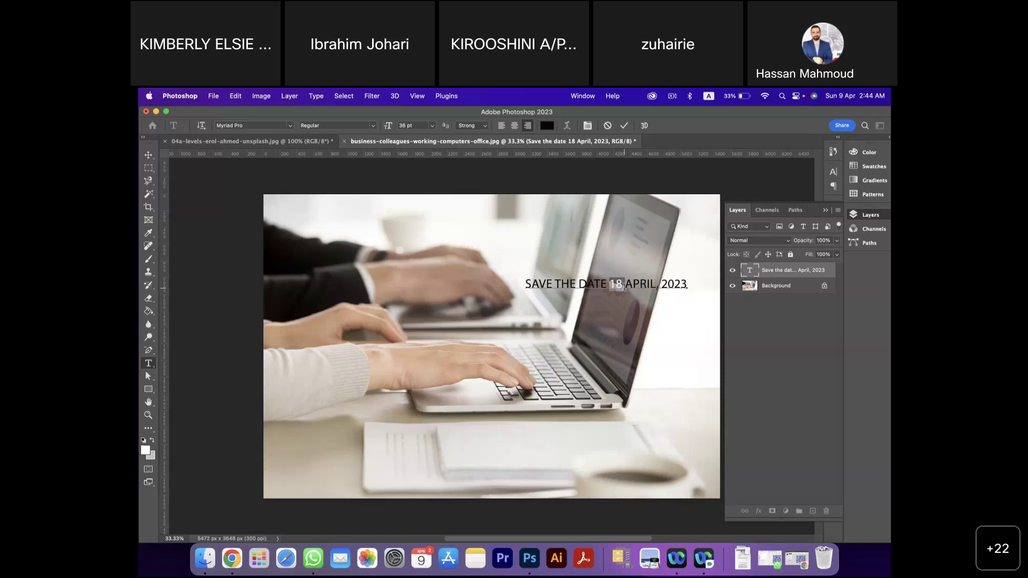
pyautogui.press('super+Return')
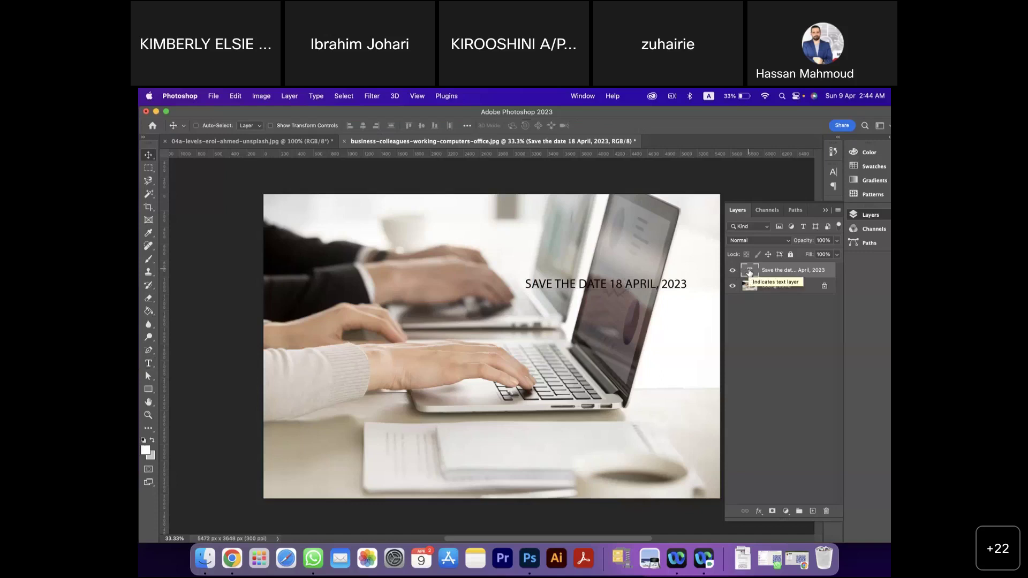
# - Create a paragraph text box with placeholder text below the title, about as wide as the title line
pyautogui.click(148, 366)
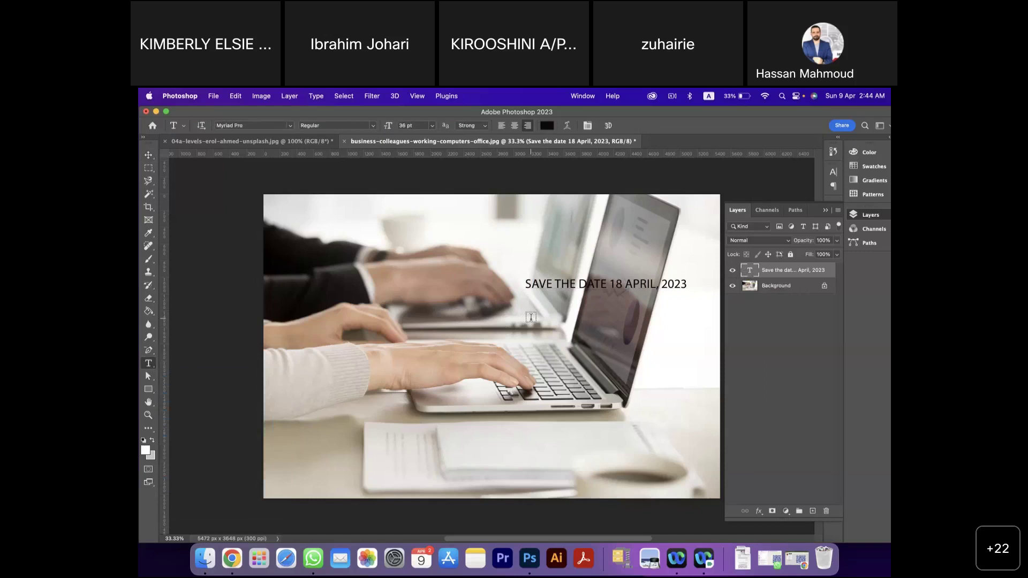
pyautogui.moveTo(530, 302); pyautogui.dragTo(655, 374)
pyautogui.moveTo(662, 376); pyautogui.dragTo(687, 380)
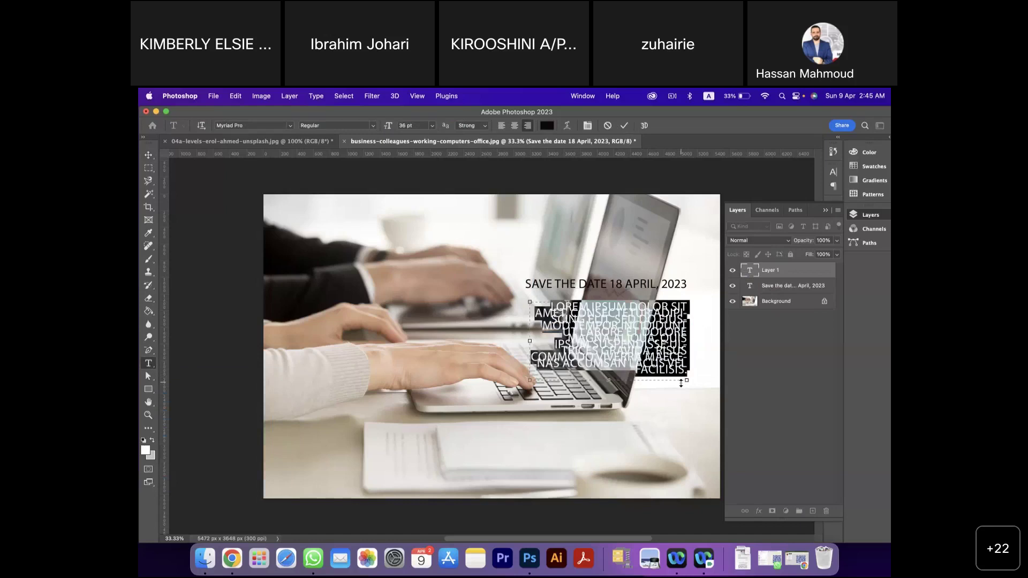
# - Left-align the placeholder paragraph and set its font size to 12 pt
pyautogui.click(769, 211)
pyautogui.click(751, 210)
pyautogui.click(588, 126)
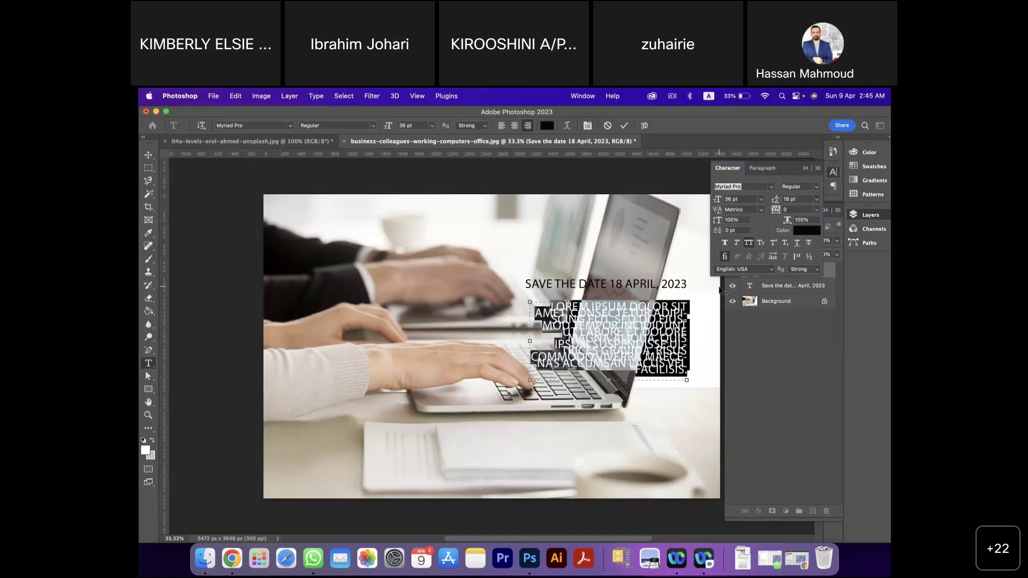
pyautogui.click(502, 126)
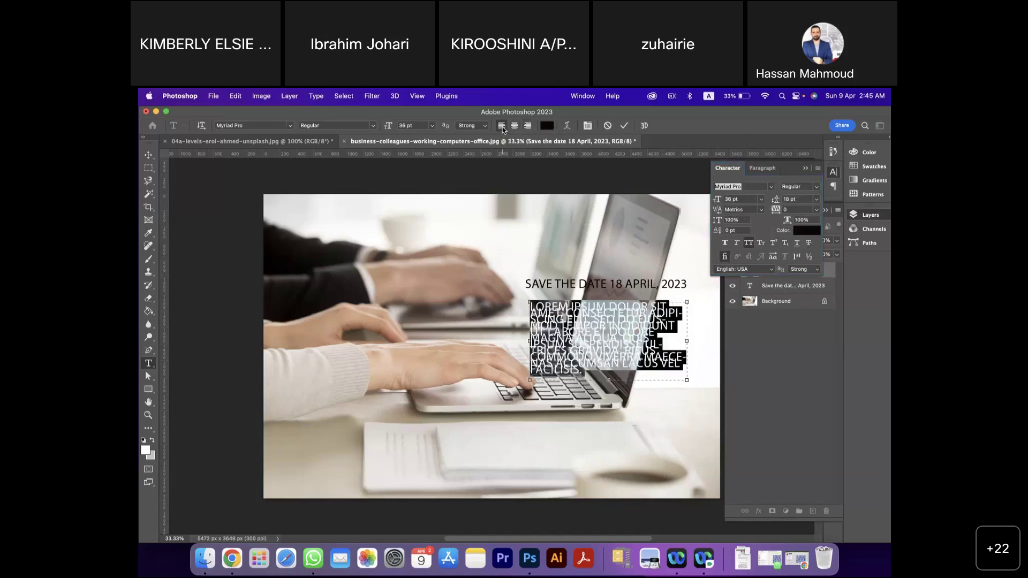
pyautogui.click(761, 199)
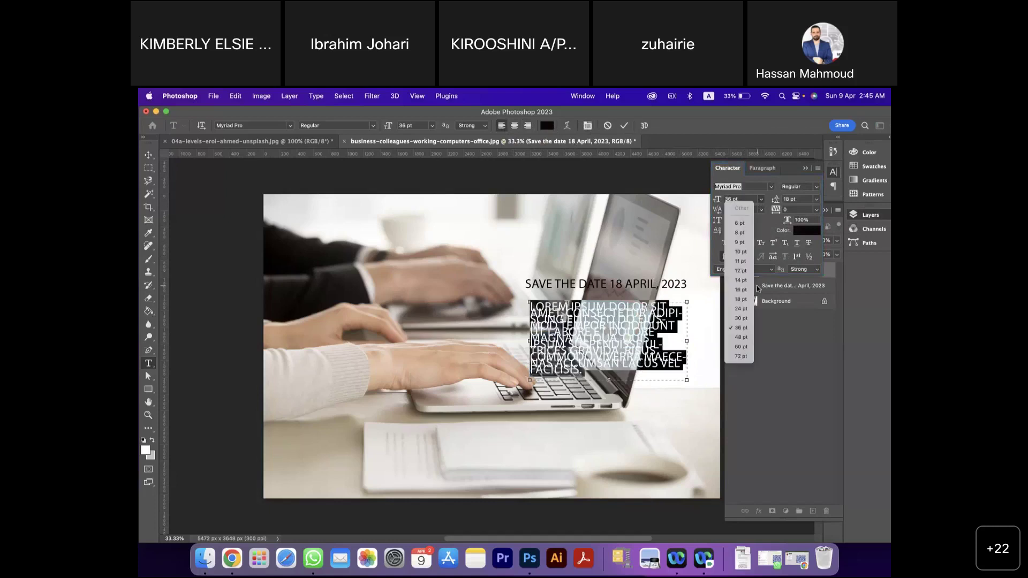
pyautogui.click(741, 271)
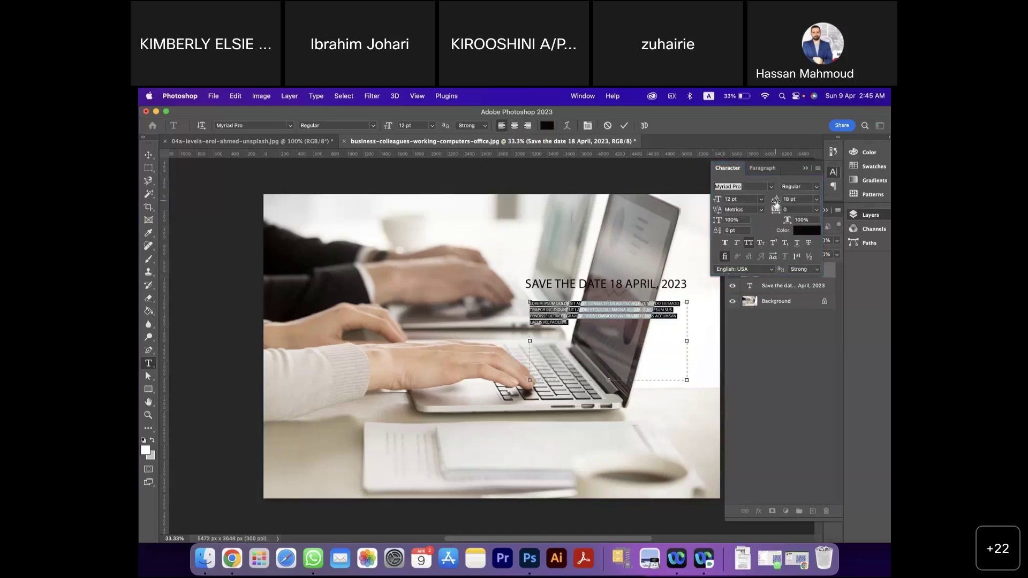
# - Set the paragraph's leading to 34 pt, its tracking to 120 and its font size to 16 pt
pyautogui.moveTo(776, 203)
pyautogui.mouseDown()
pyautogui.moveTo(786, 204)
pyautogui.moveTo(775, 211)
pyautogui.mouseUp()
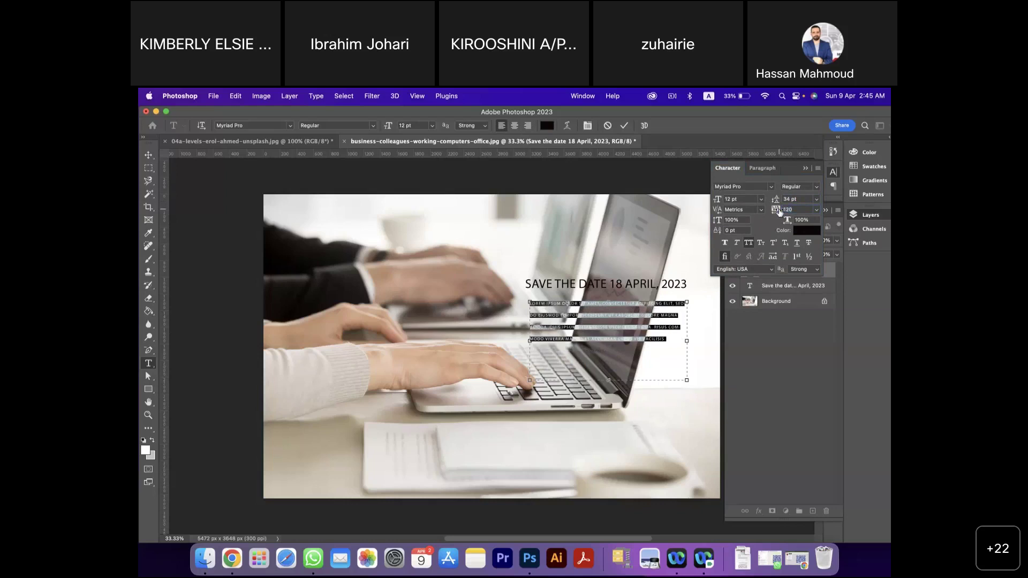
pyautogui.click(762, 201)
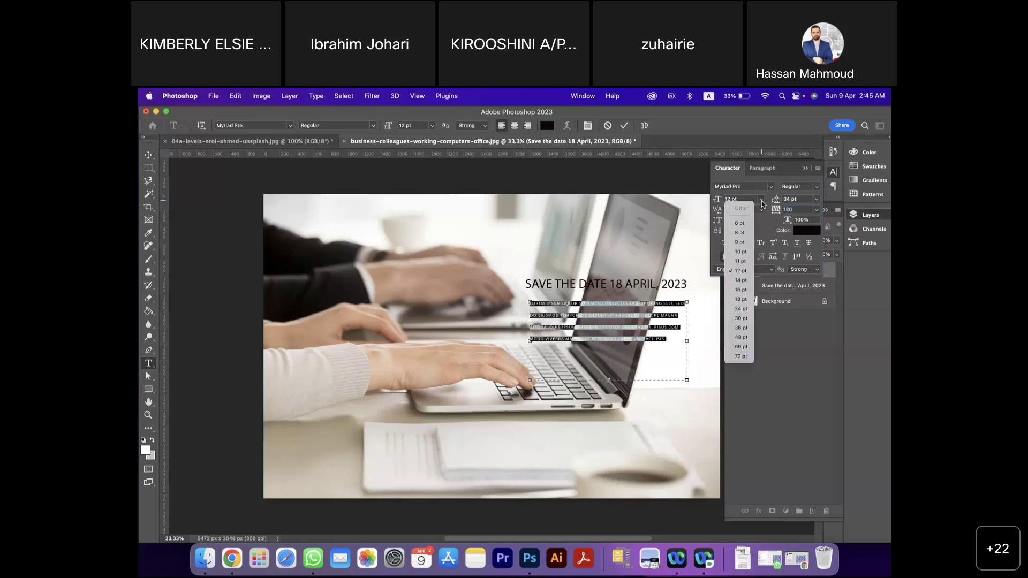
pyautogui.click(736, 290)
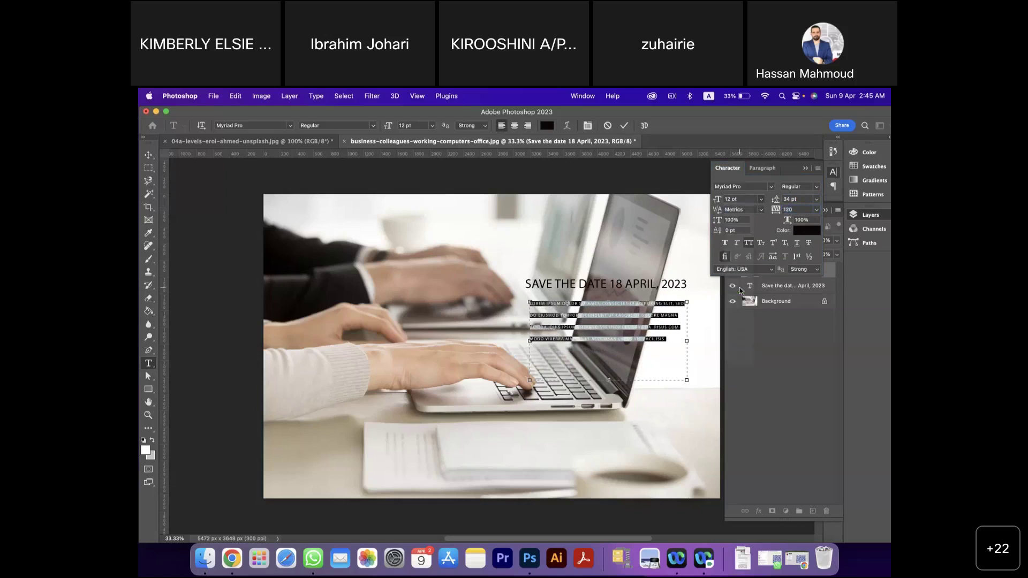
pyautogui.click(608, 356)
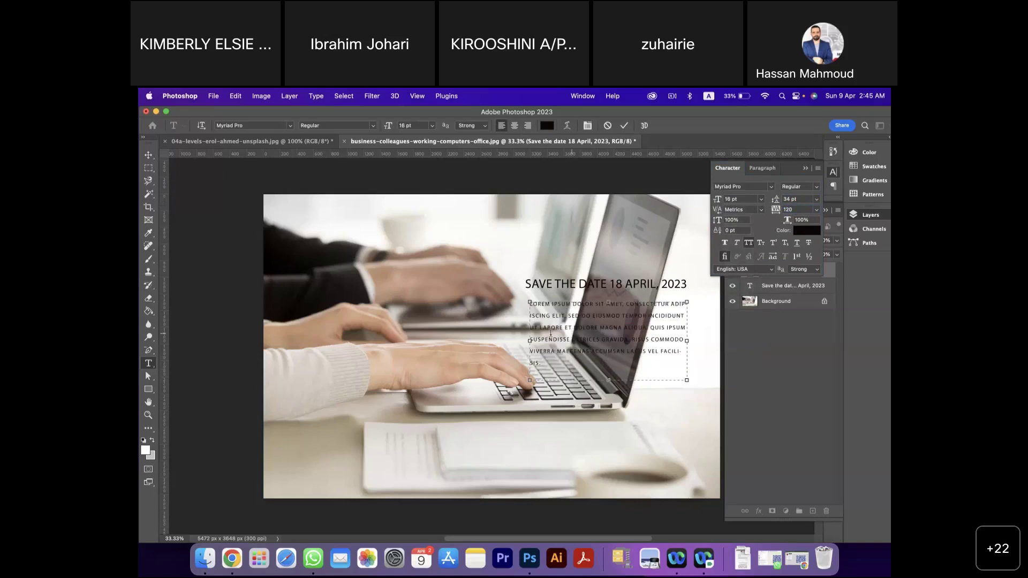
# - Finish editing the placeholder paragraph and move it slightly down to leave a gap under the title
pyautogui.click(148, 156)
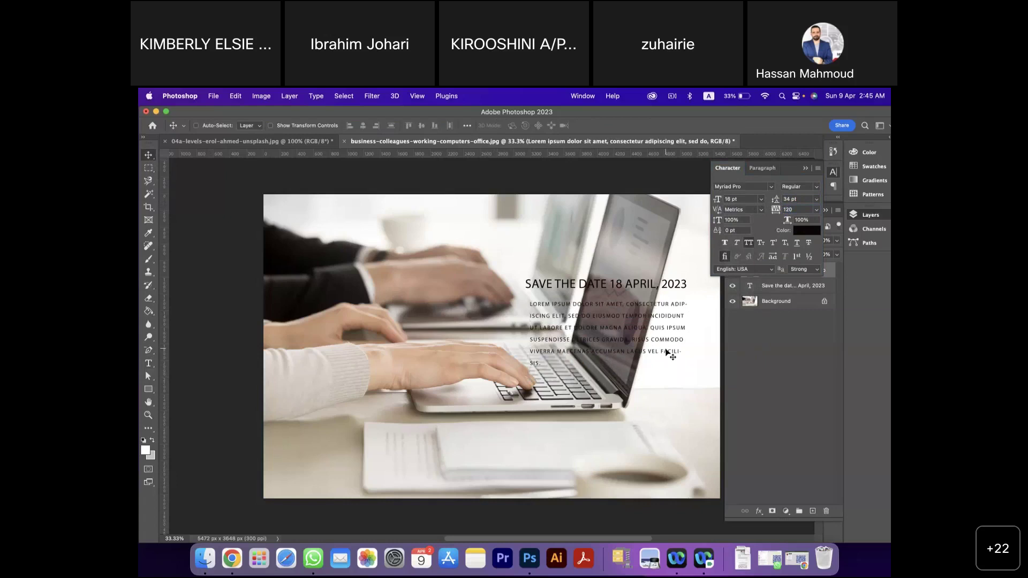
pyautogui.moveTo(654, 345); pyautogui.dragTo(652, 362)
# - Add a second line of random filler letters to the end of the "Save the date 18 April, 2023" title
pyautogui.rightClick(648, 289)
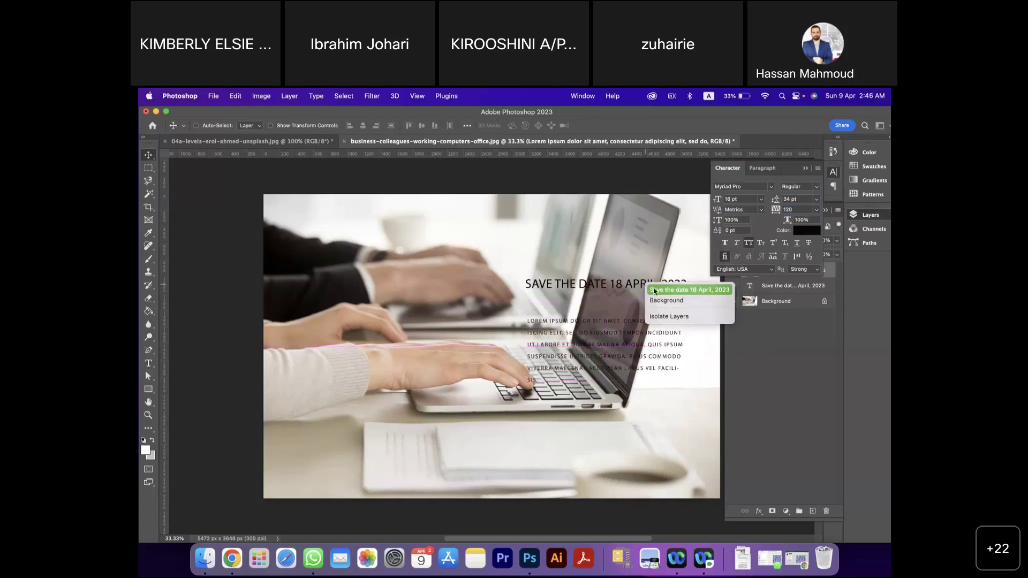
pyautogui.click(765, 291)
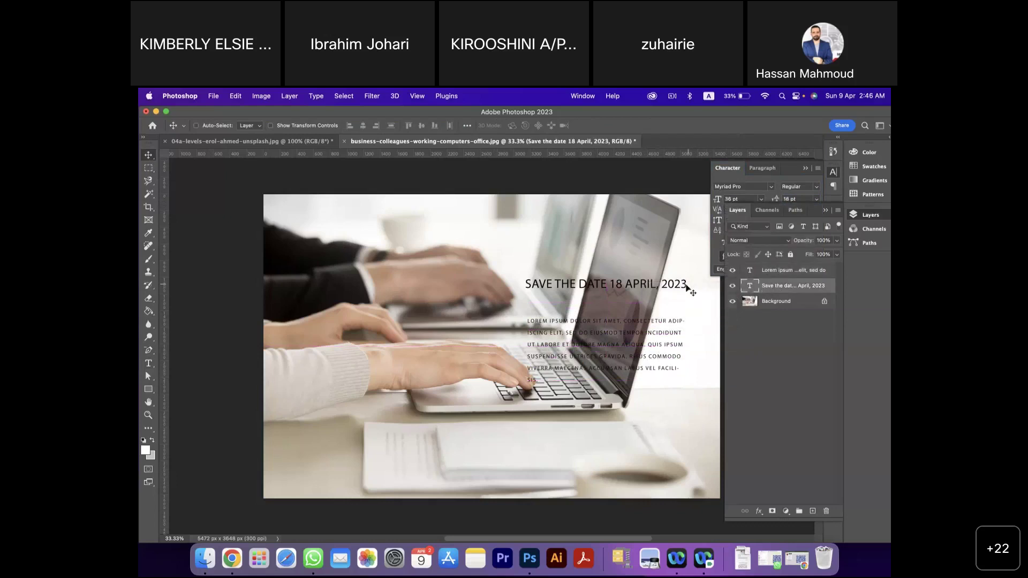
pyautogui.doubleClick(750, 285)
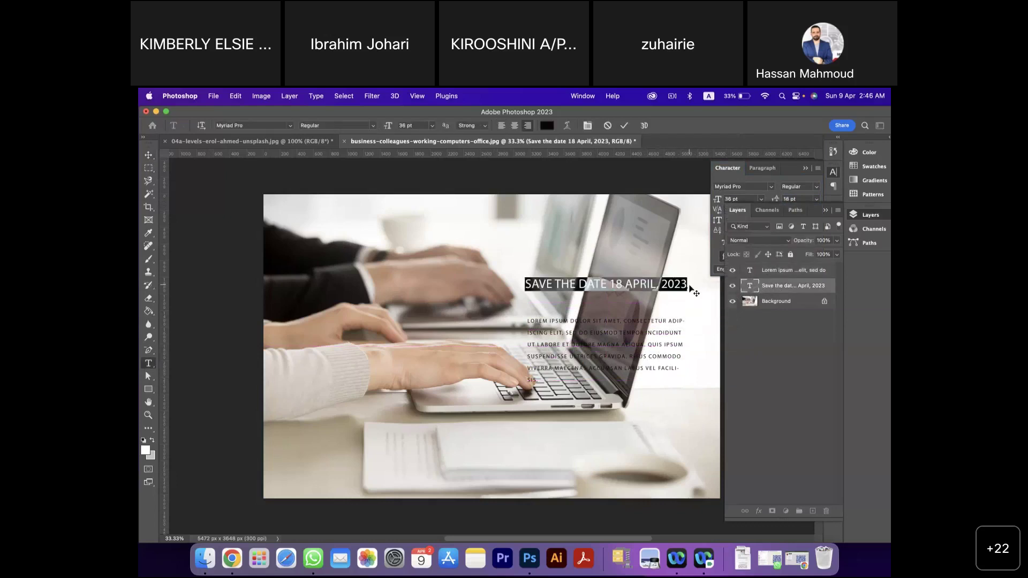
pyautogui.click(688, 285)
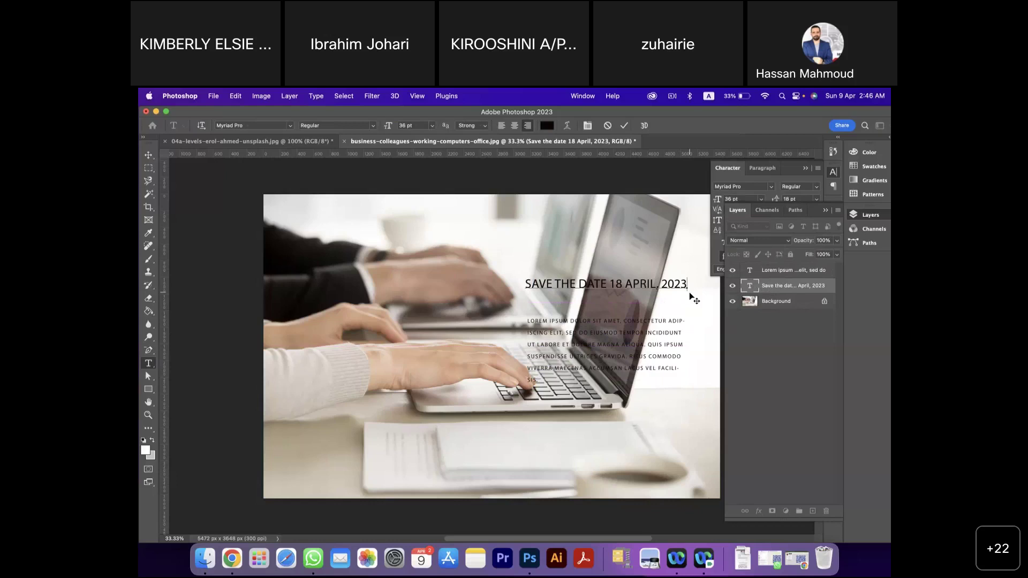
pyautogui.write('LKJDFHJHFJHSJFHJSHFJSHF')
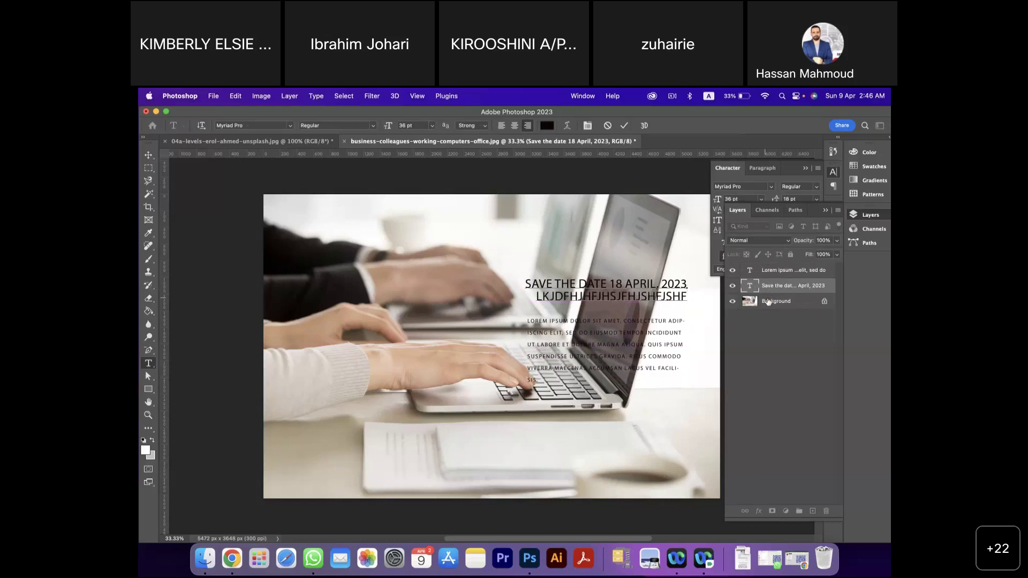
pyautogui.click(752, 290)
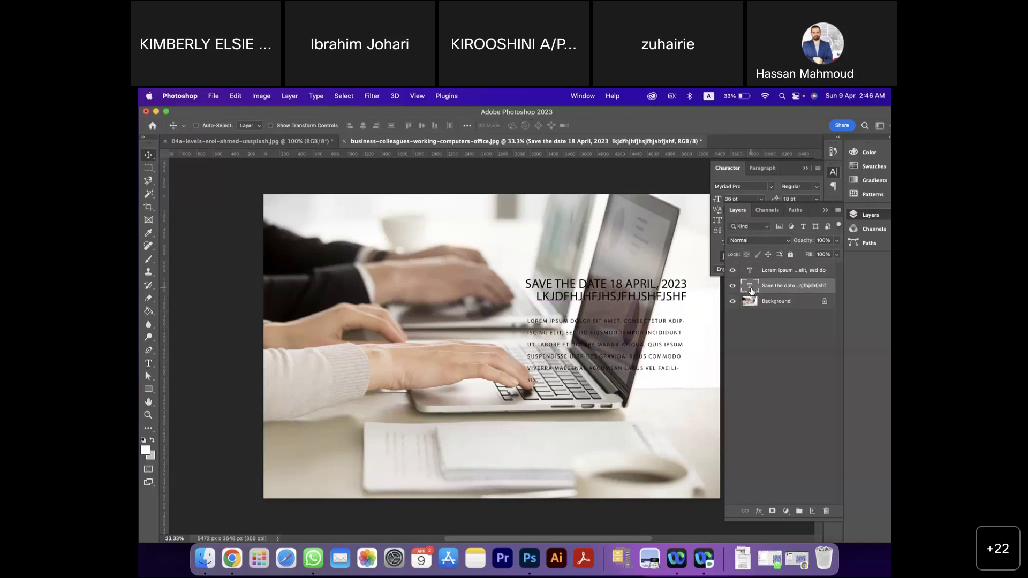
# - Try center and left alignment on the two-line title and restore its right alignment
pyautogui.doubleClick(750, 288)
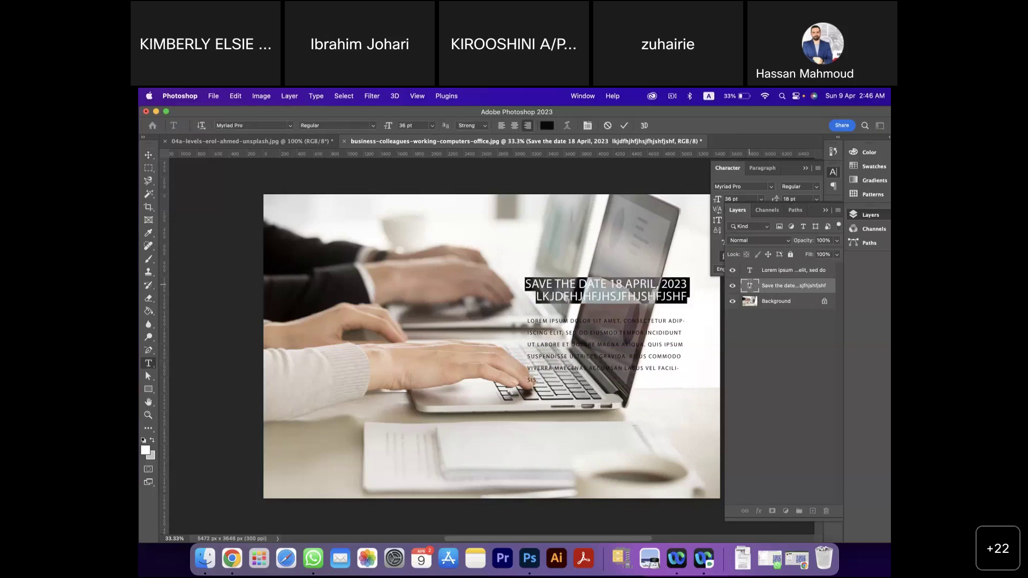
pyautogui.click(587, 126)
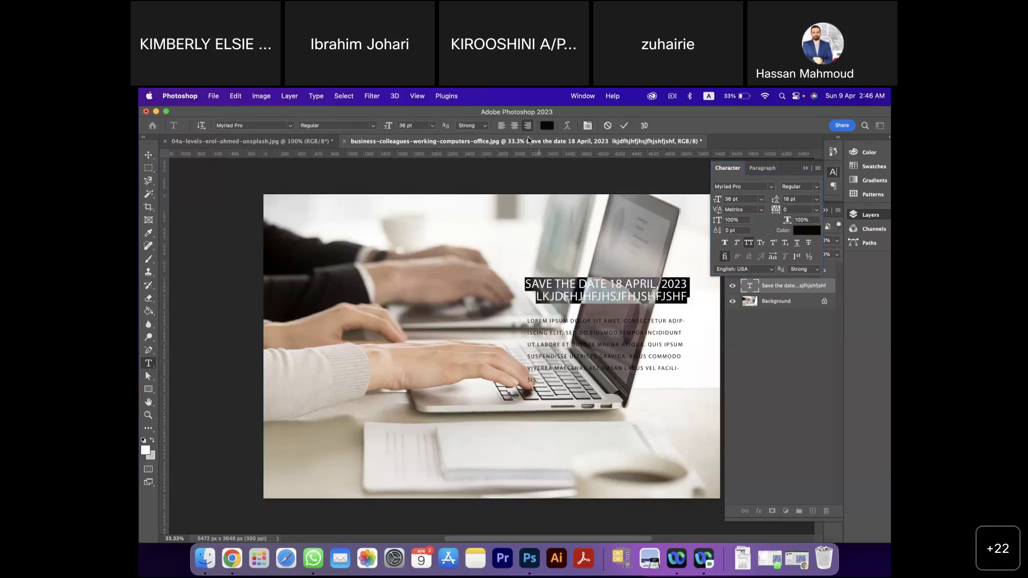
pyautogui.click(516, 126)
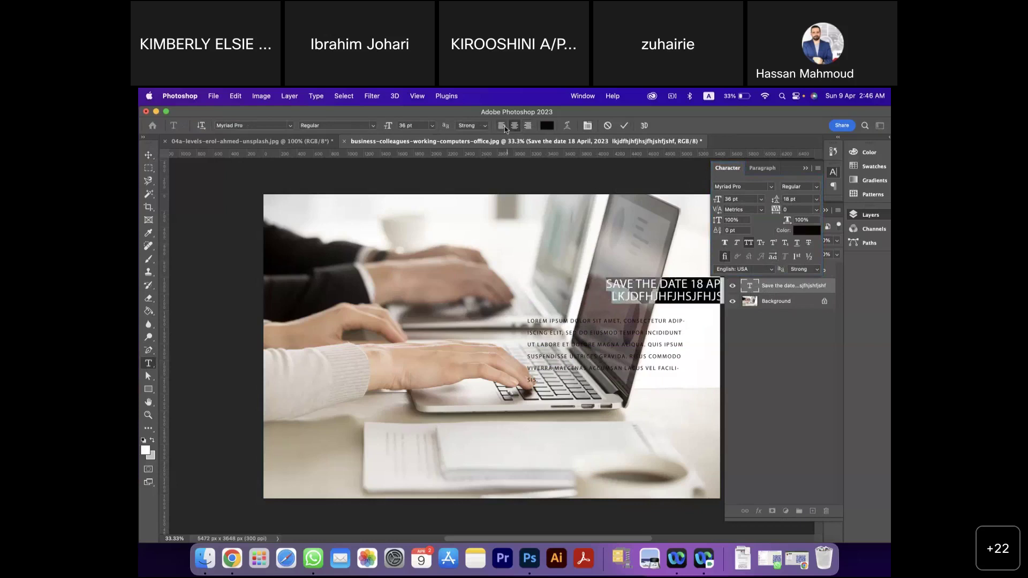
pyautogui.click(502, 127)
pyautogui.click(528, 127)
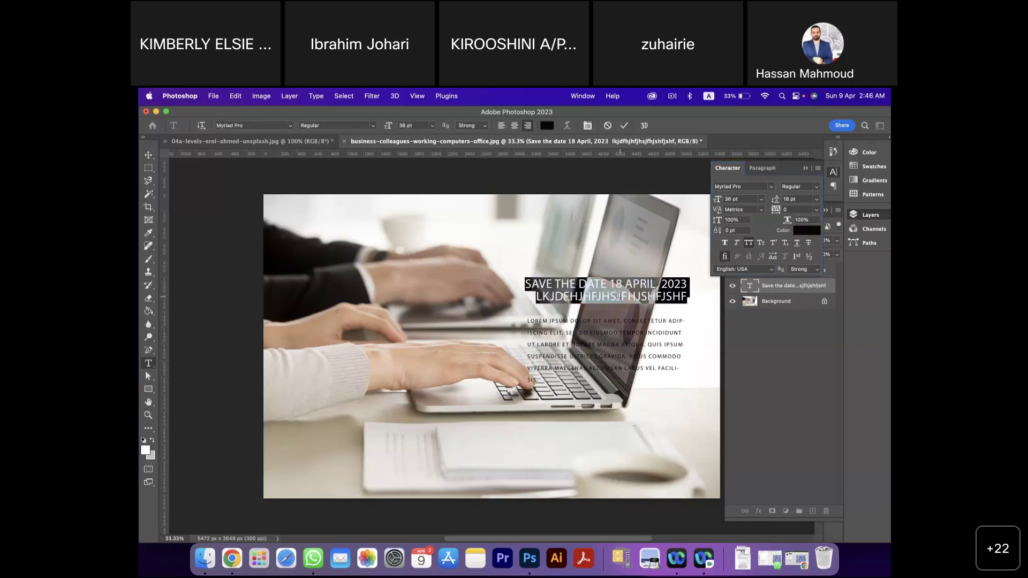
pyautogui.click(753, 287)
# - Try center and right alignment on the placeholder paragraph and set it back to left alignment
pyautogui.click(755, 273)
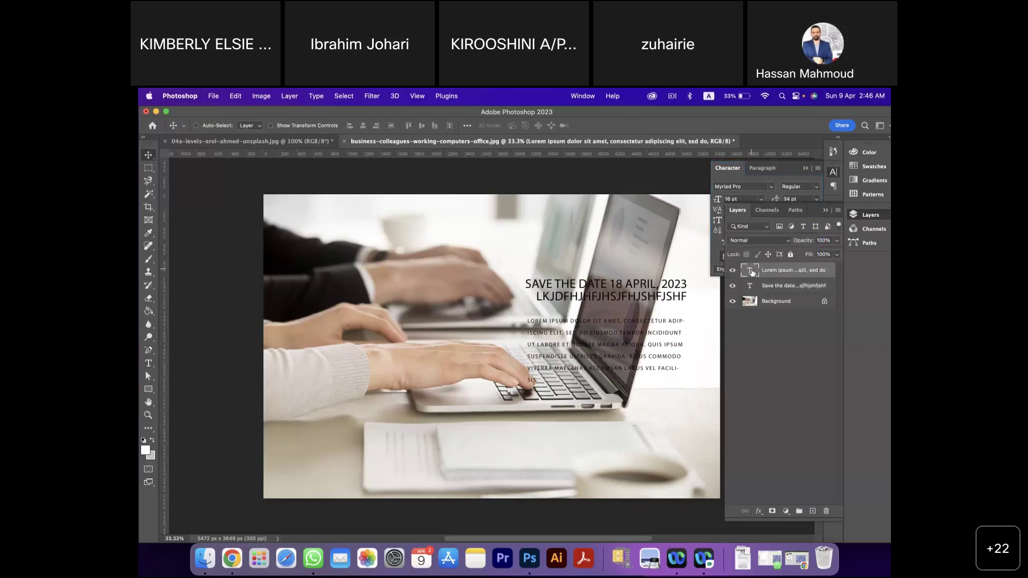
pyautogui.doubleClick(752, 271)
pyautogui.click(515, 128)
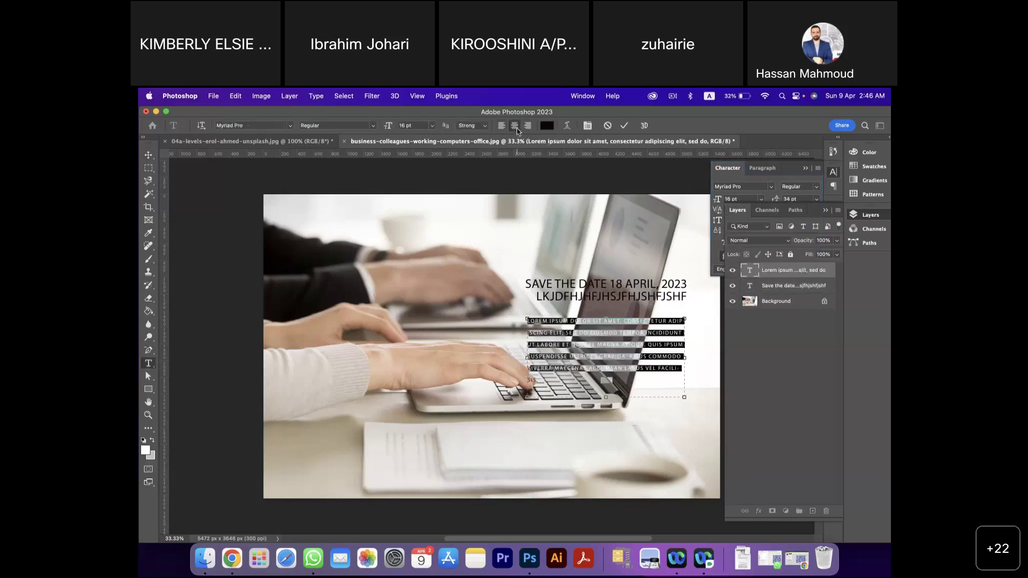
pyautogui.click(528, 127)
pyautogui.click(502, 126)
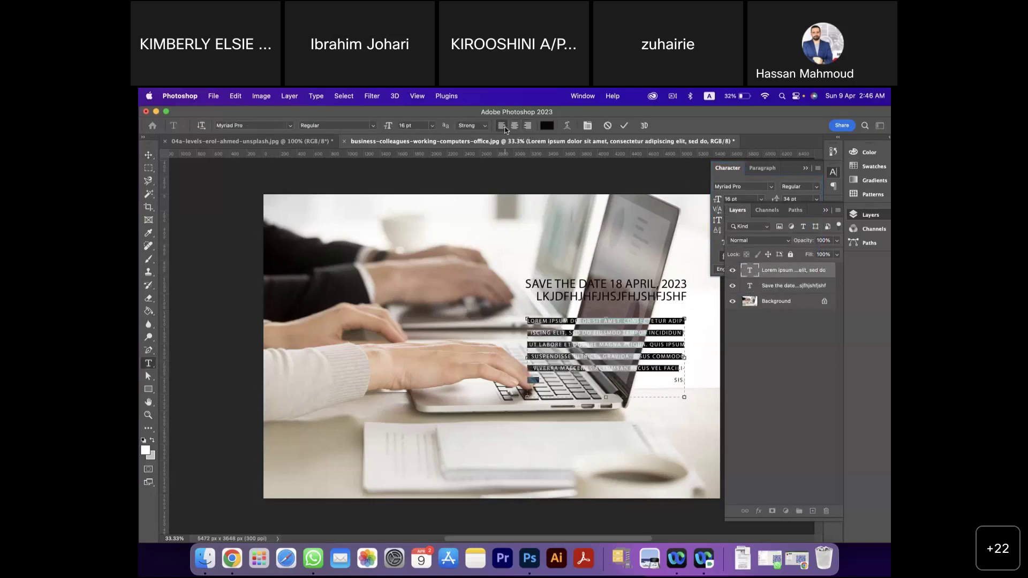
pyautogui.click(611, 356)
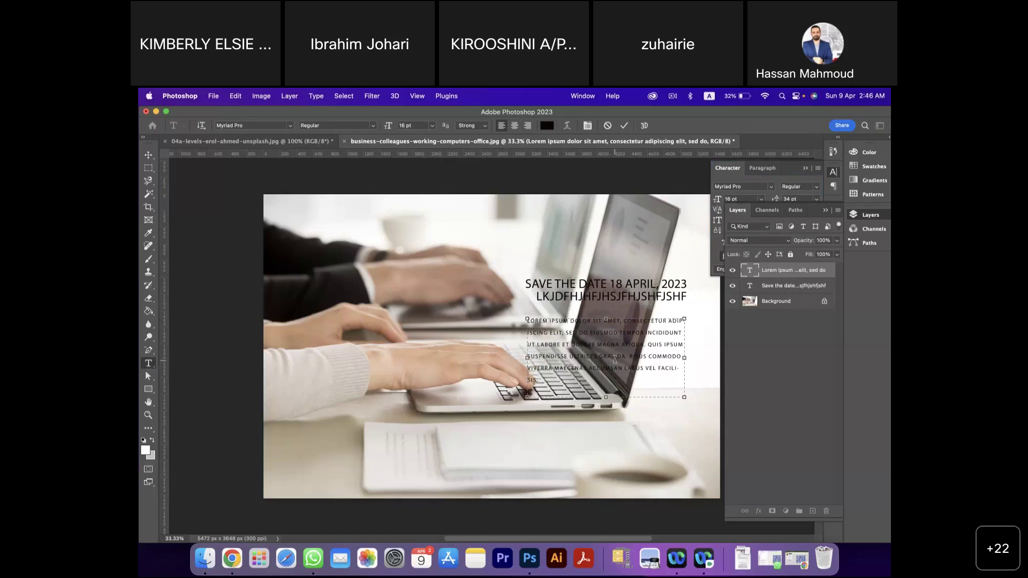
pyautogui.click(750, 271)
pyautogui.press('v')
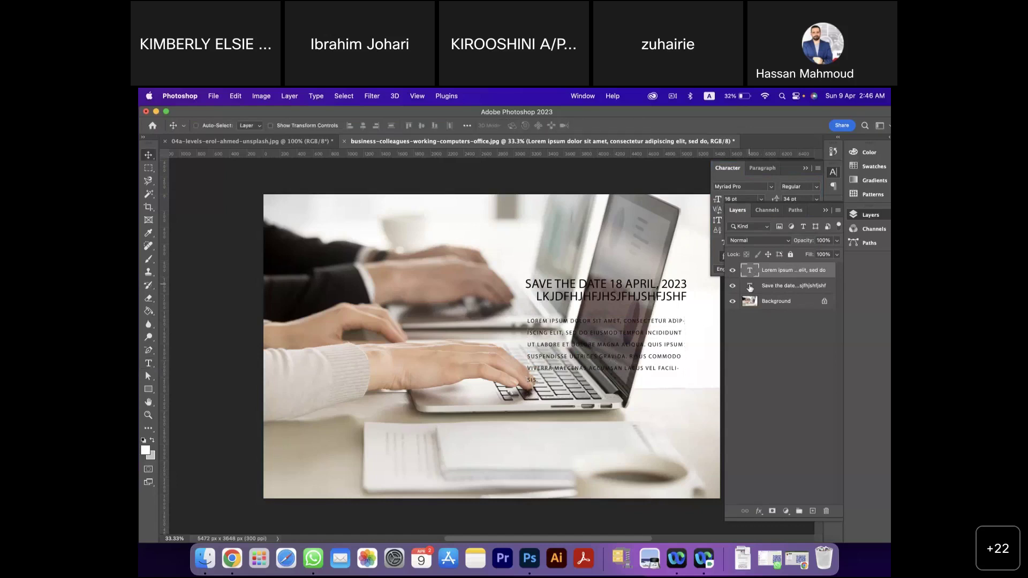
# - Delete the filler second line from the title text, leaving only "Save the date 18 April, 2023"
pyautogui.click(750, 286)
pyautogui.doubleClick(750, 286)
pyautogui.click(650, 296)
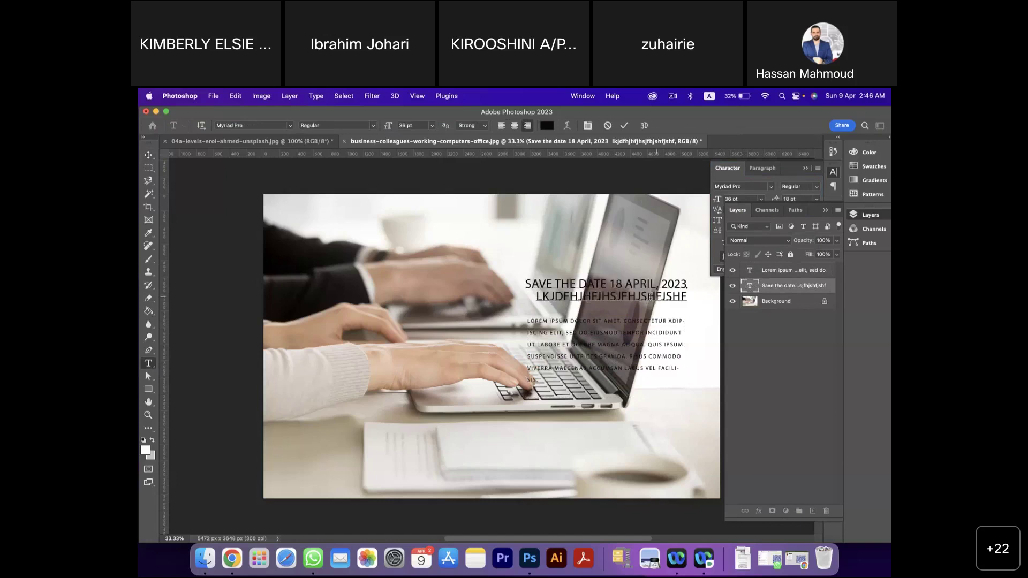
pyautogui.moveTo(535, 297); pyautogui.dragTo(696, 301)
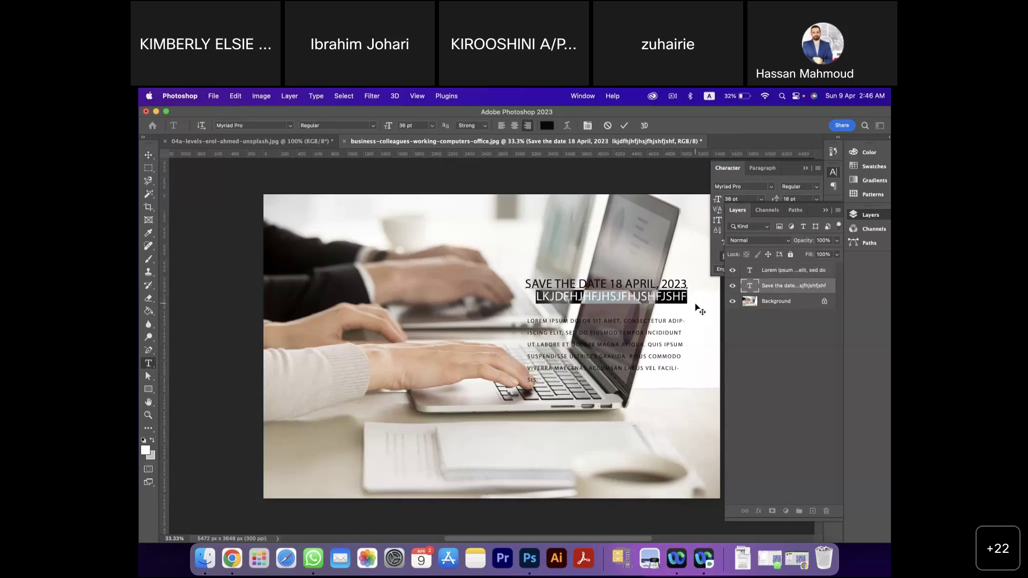
pyautogui.press('BackSpace')
pyautogui.click(749, 289)
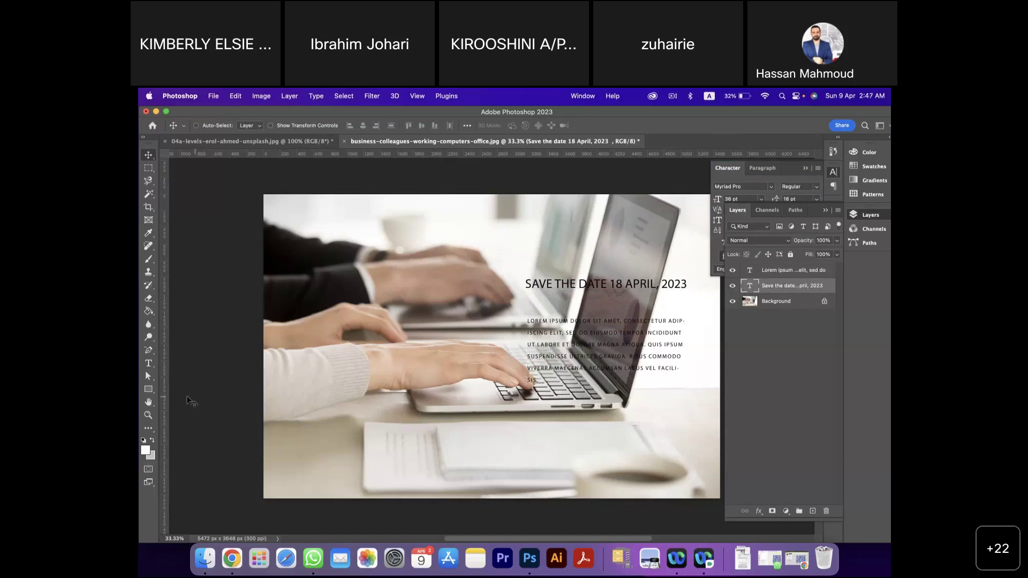
# - Create a separate text layer reading "Online workshop" beside the space between the title and the paragraph
pyautogui.click(149, 365)
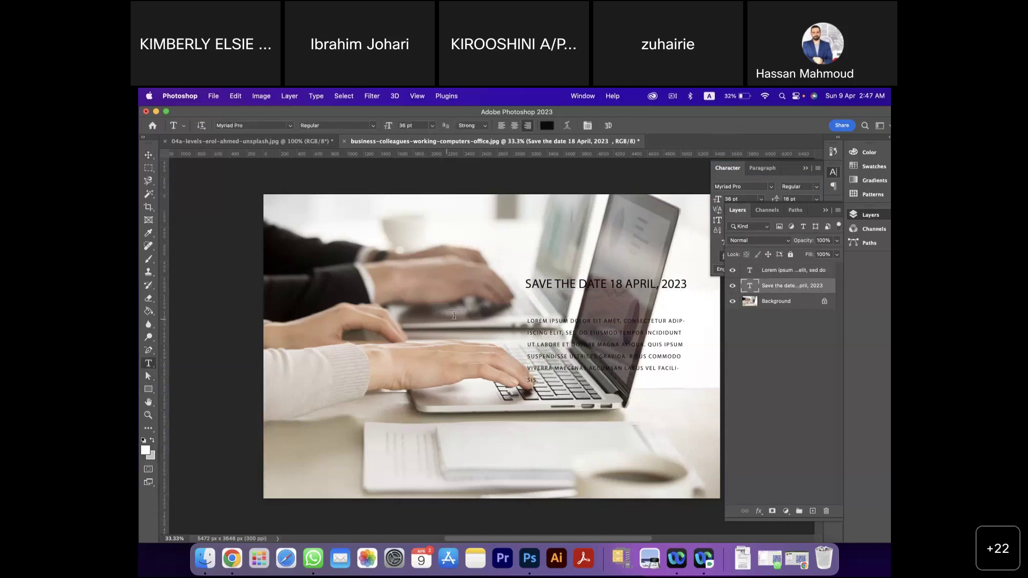
pyautogui.click(530, 301)
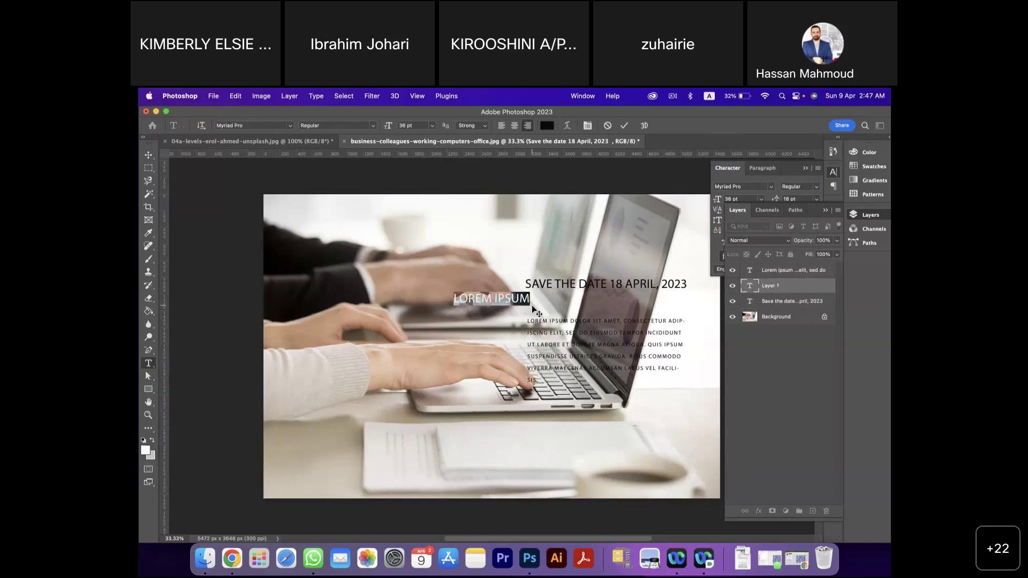
pyautogui.write('ONLINE WORKSHOP.')
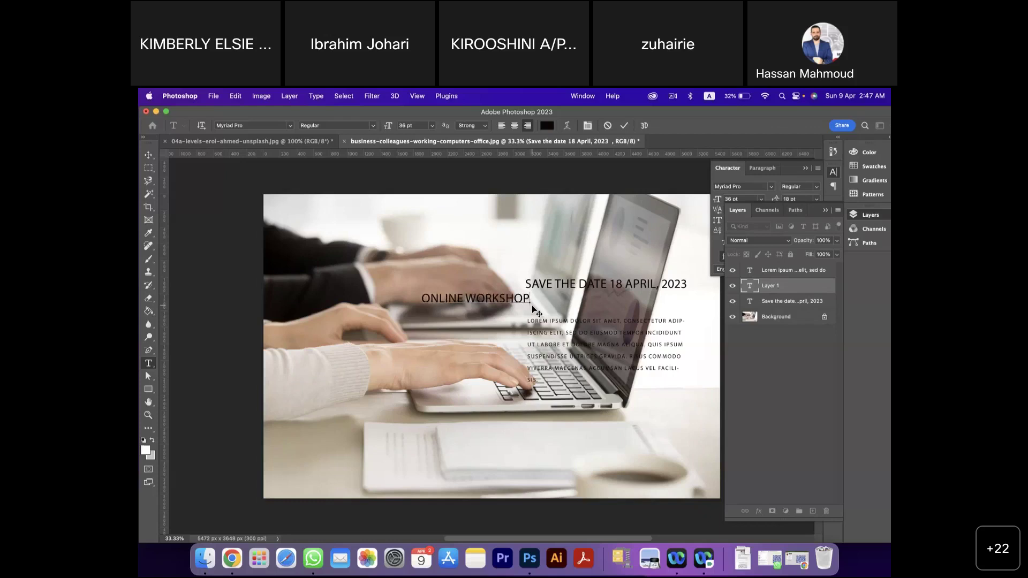
pyautogui.press('BackSpace')
# - Format "Online workshop" as Myriad Pro Bold at 60 pt and place it between the title and the paragraph
pyautogui.press('super+a')
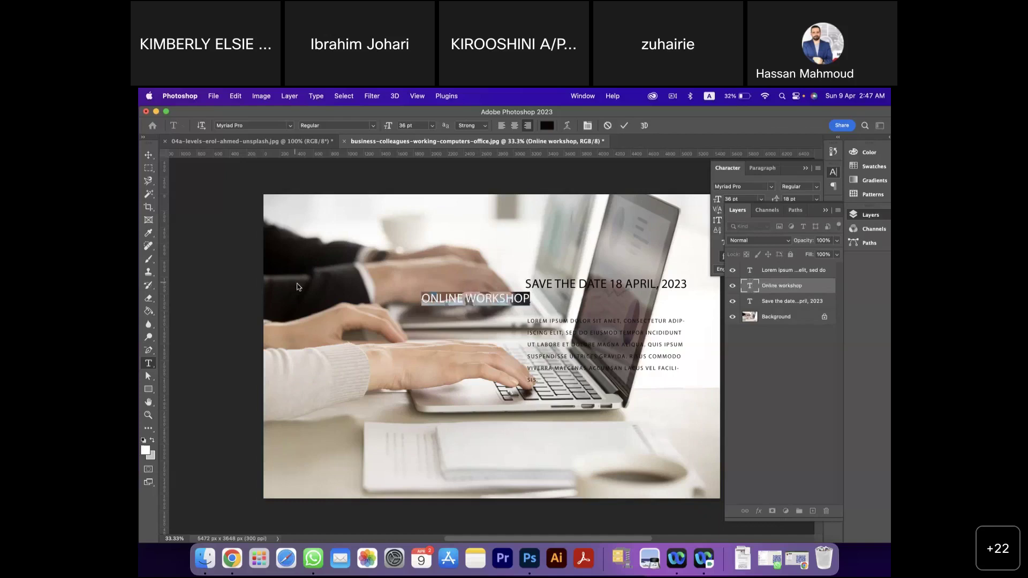
pyautogui.click(432, 126)
pyautogui.click(415, 273)
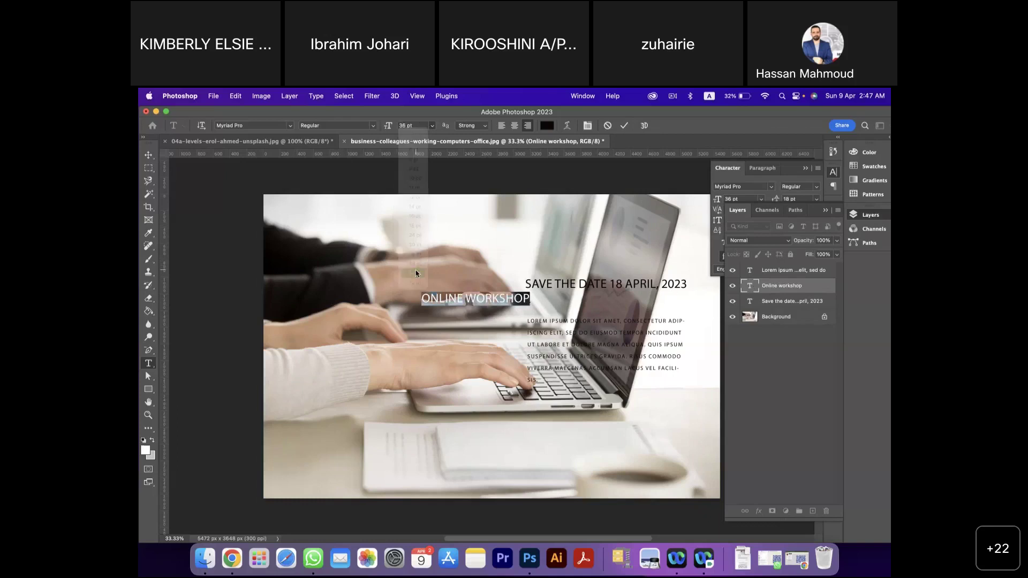
pyautogui.click(290, 126)
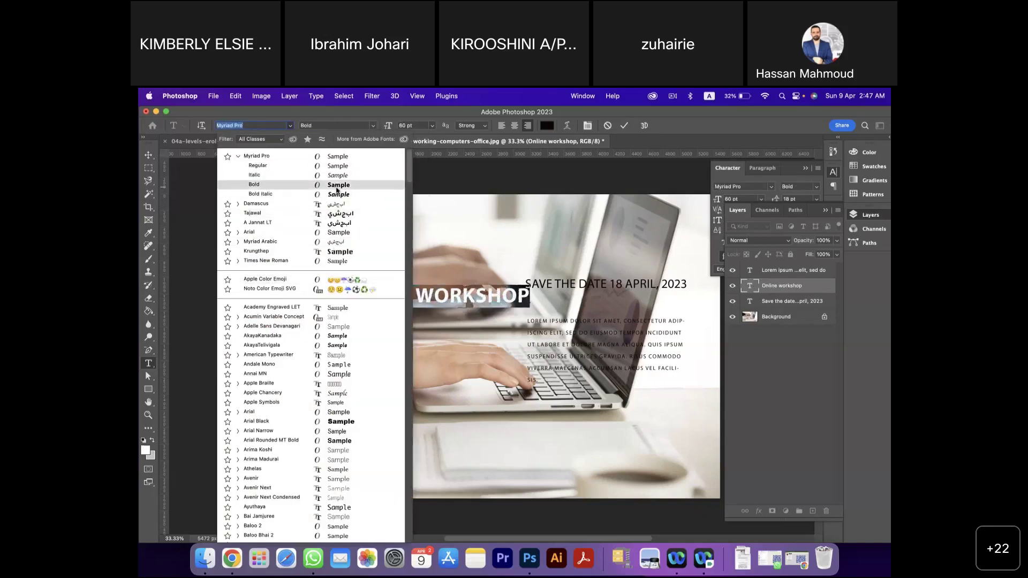
pyautogui.click(337, 186)
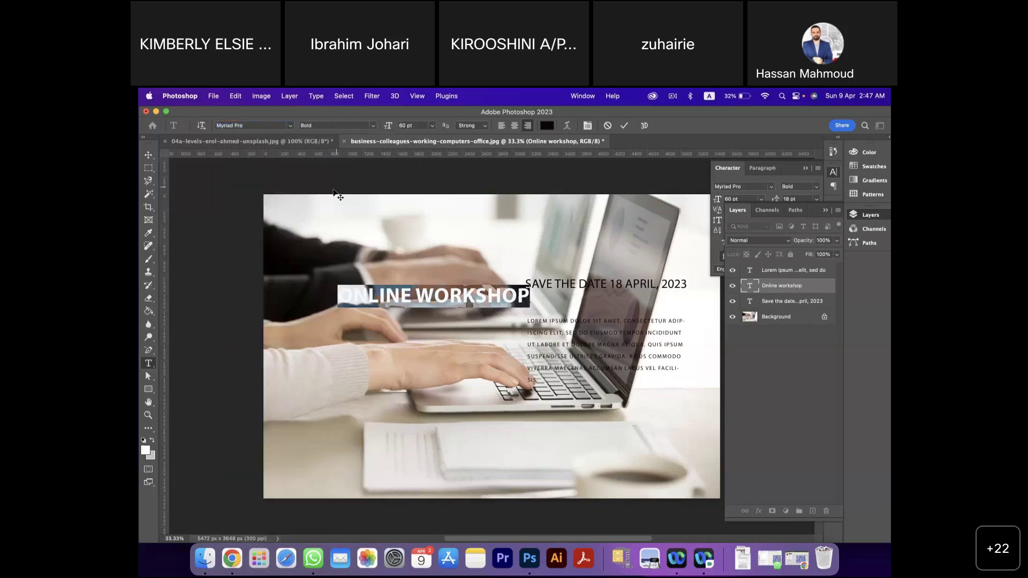
pyautogui.press('Escape')
pyautogui.press('v')
pyautogui.moveTo(479, 305); pyautogui.dragTo(637, 309)
# - Color the "Online workshop" text yellow-green, hex cbcd10
pyautogui.doubleClick(749, 286)
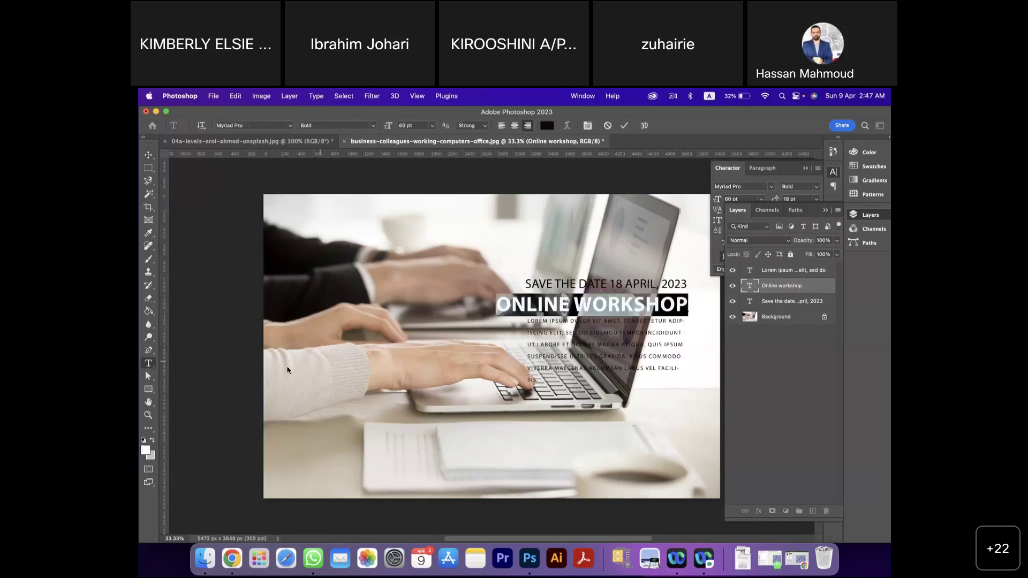
pyautogui.click(146, 452)
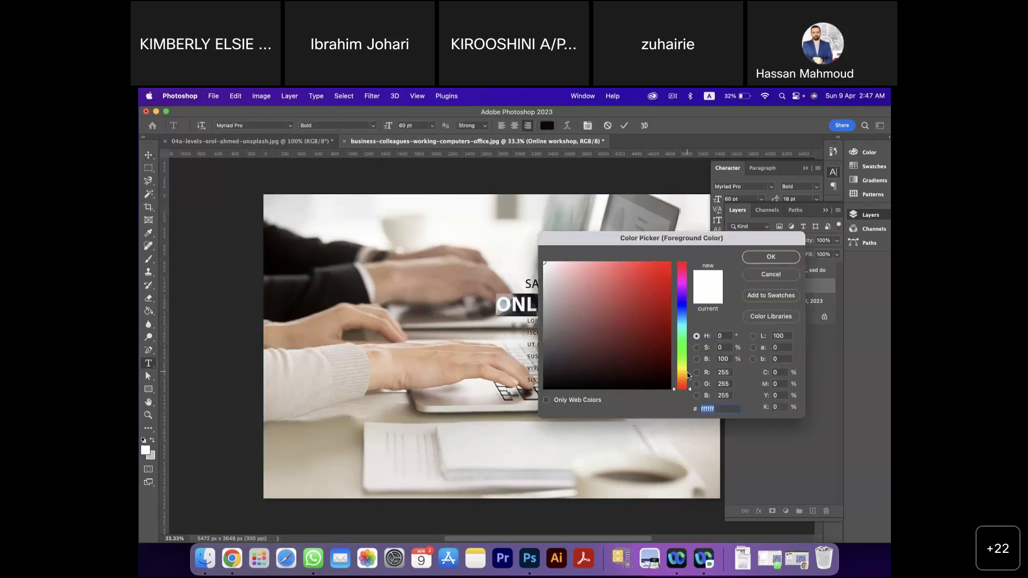
pyautogui.click(684, 368)
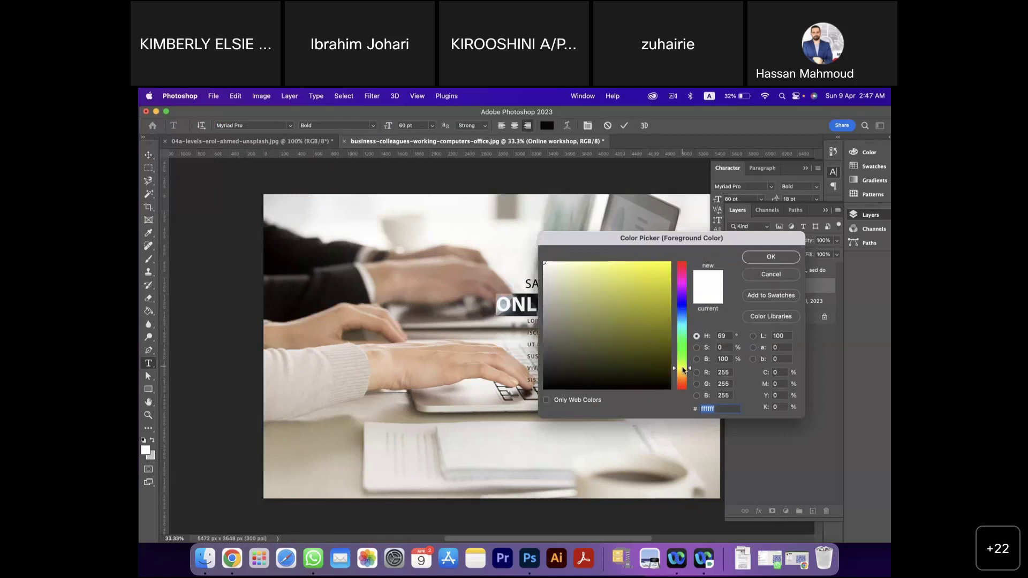
pyautogui.moveTo(670, 324); pyautogui.dragTo(662, 287)
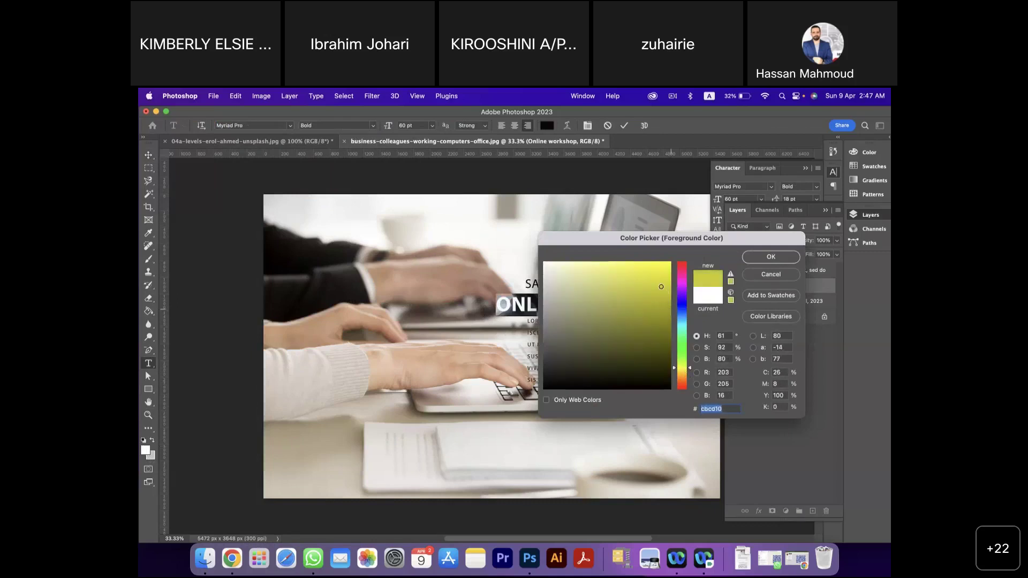
pyautogui.click(771, 257)
pyautogui.press('super+Return')
pyautogui.press('v')
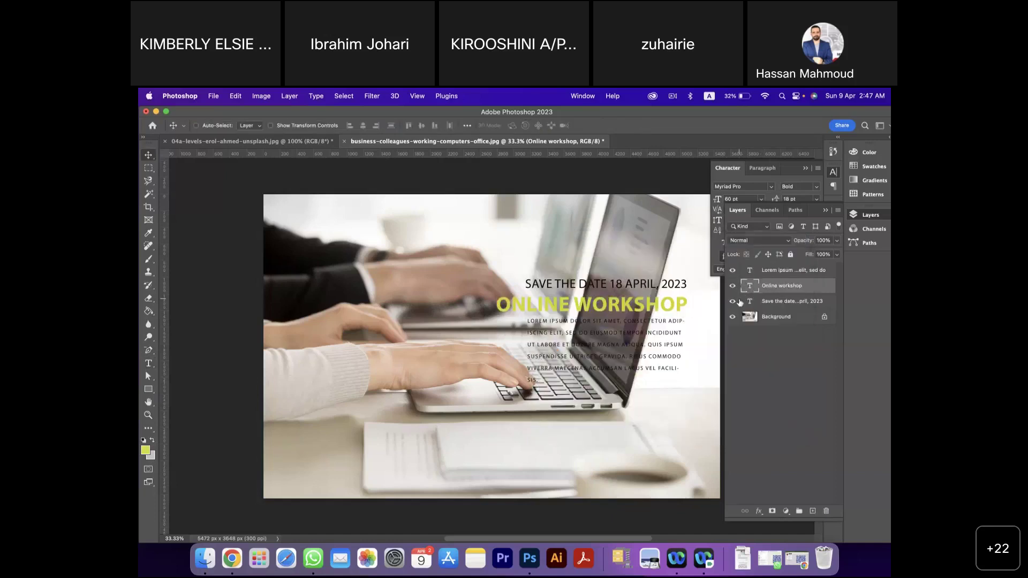
# - Move the date title and the placeholder paragraph so both line up with the left edge of "Online workshop"
pyautogui.rightClick(621, 280)
pyautogui.click(636, 287)
pyautogui.moveTo(604, 290); pyautogui.dragTo(576, 289)
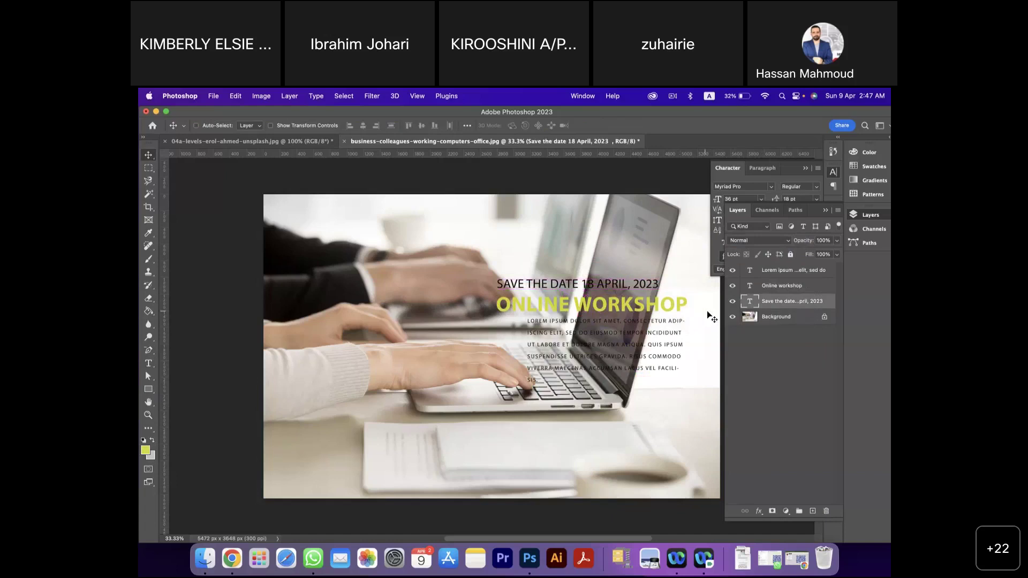
pyautogui.click(775, 287)
pyautogui.click(773, 272)
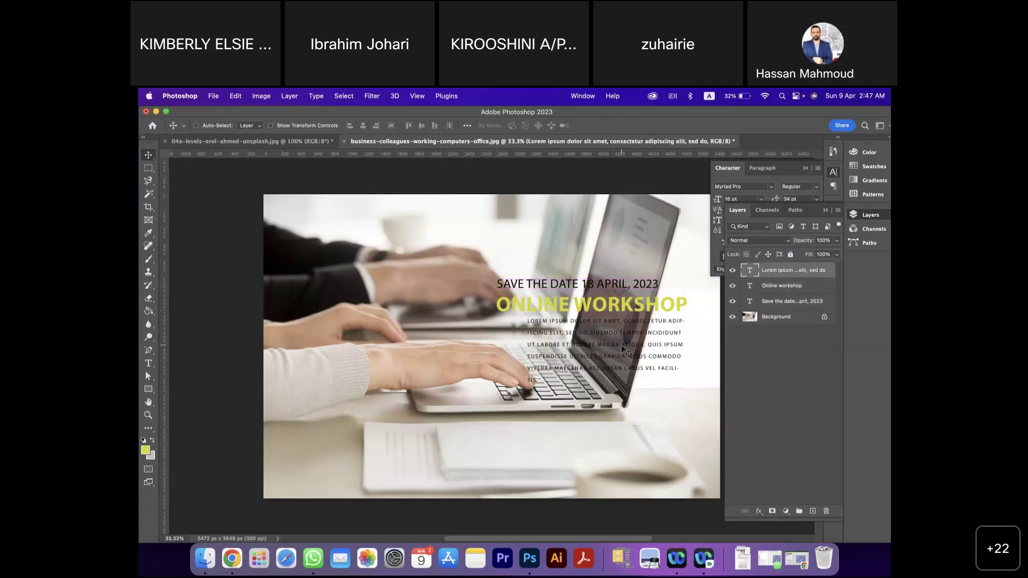
pyautogui.moveTo(619, 346); pyautogui.dragTo(594, 350)
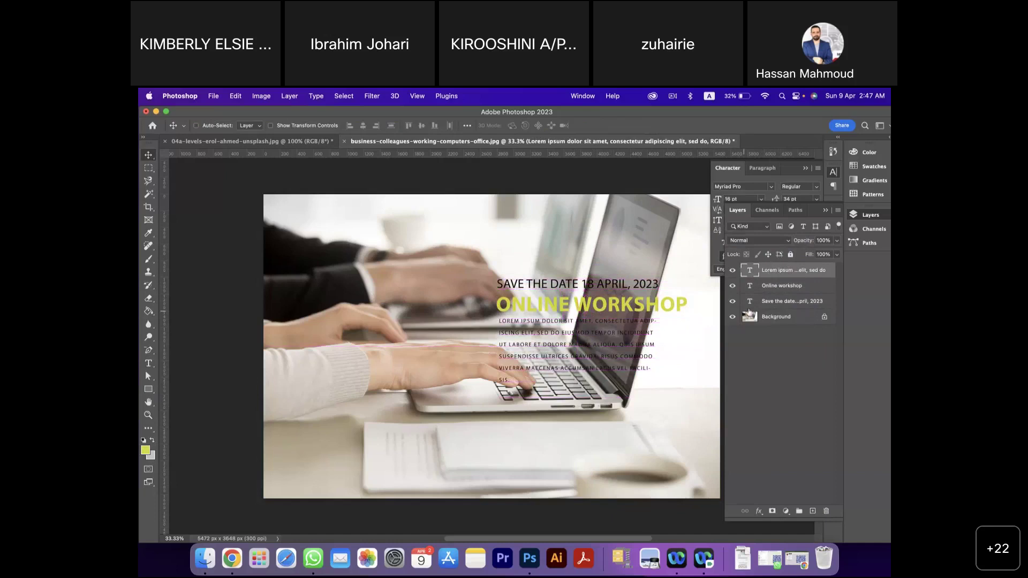
# - Widen the placeholder paragraph's text box to the width of the "Online workshop" heading and justify all of its lines
pyautogui.doubleClick(750, 271)
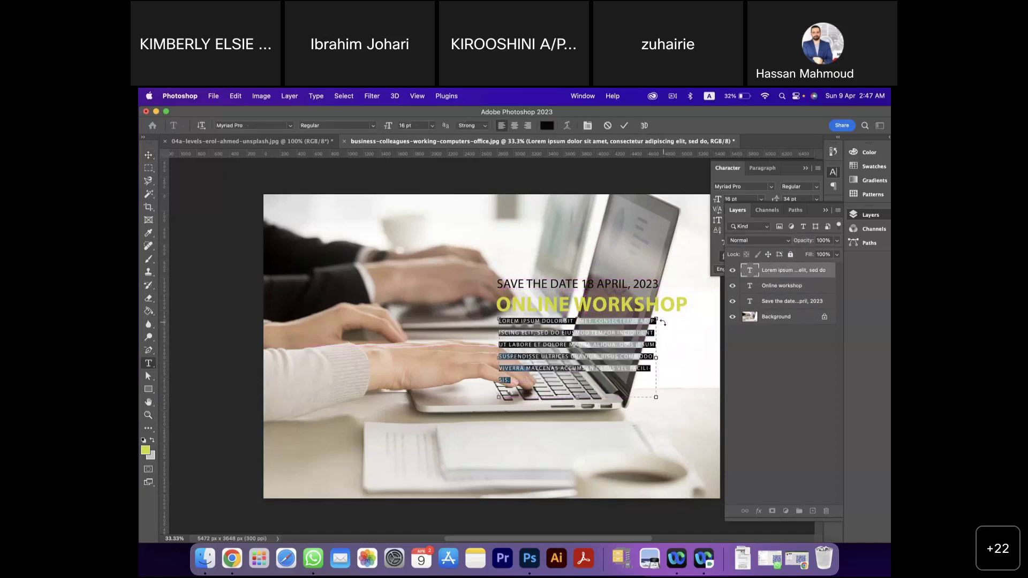
pyautogui.moveTo(659, 395); pyautogui.dragTo(685, 396)
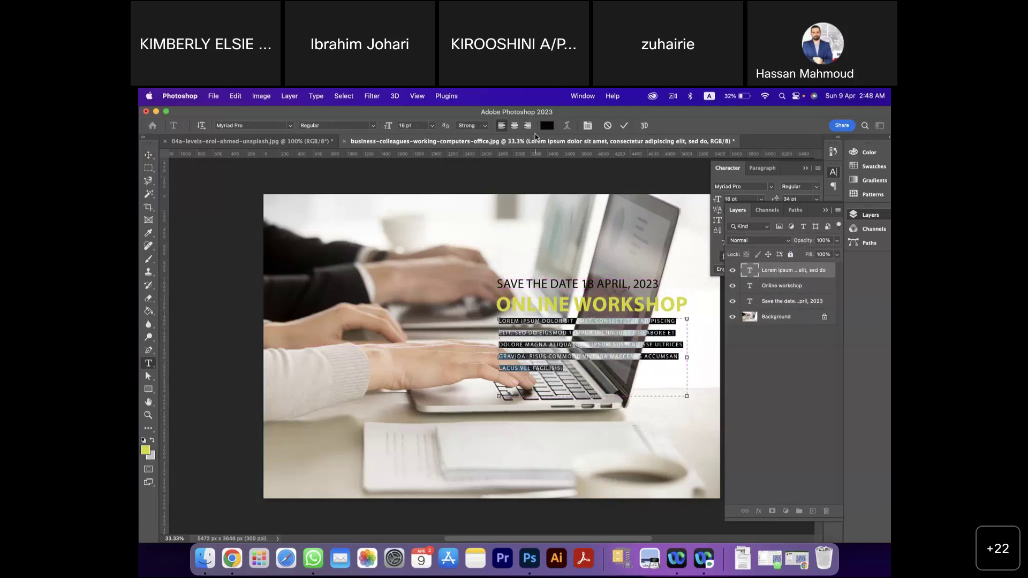
pyautogui.click(588, 126)
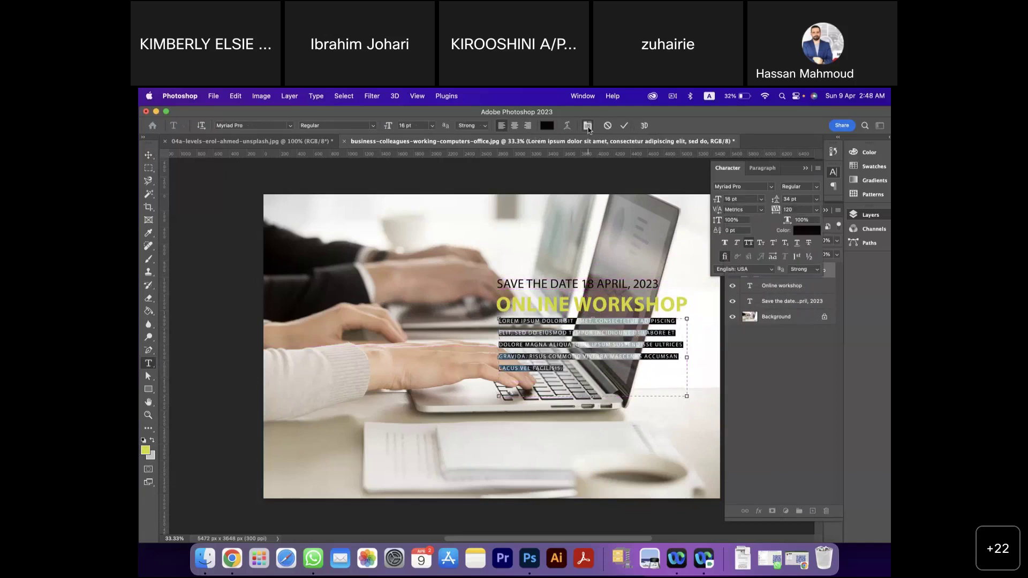
pyautogui.click(761, 171)
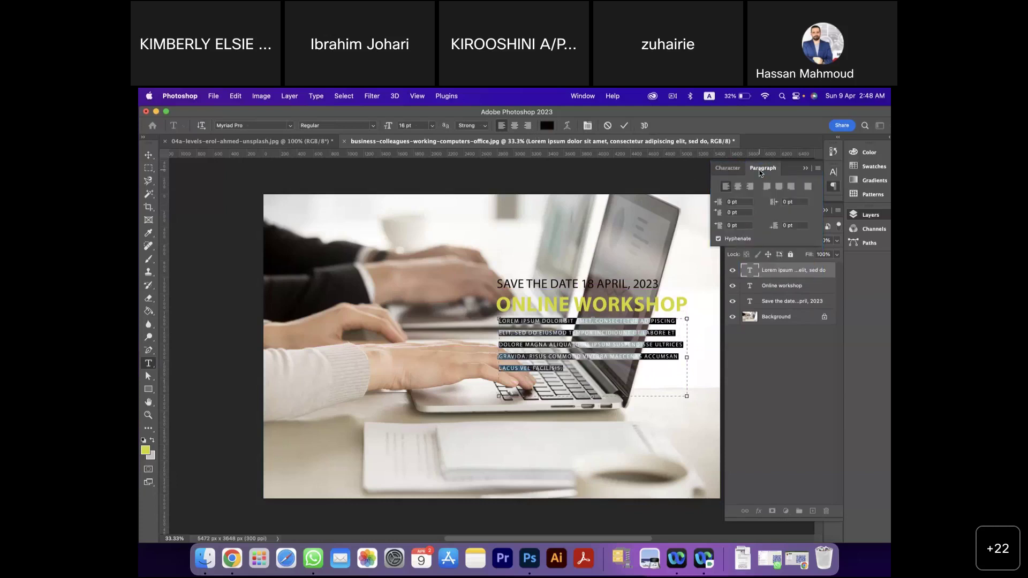
pyautogui.click(807, 188)
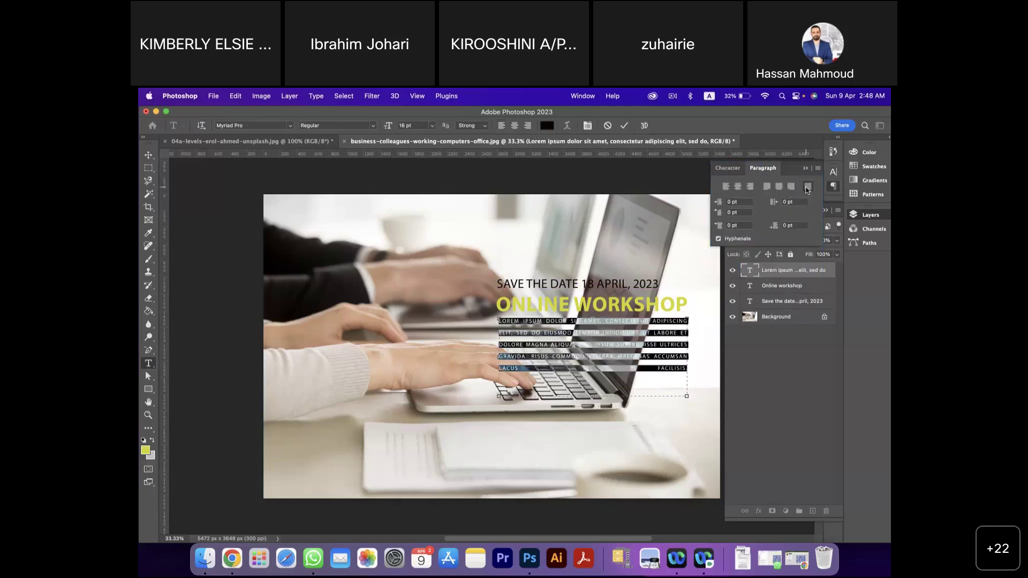
pyautogui.click(733, 396)
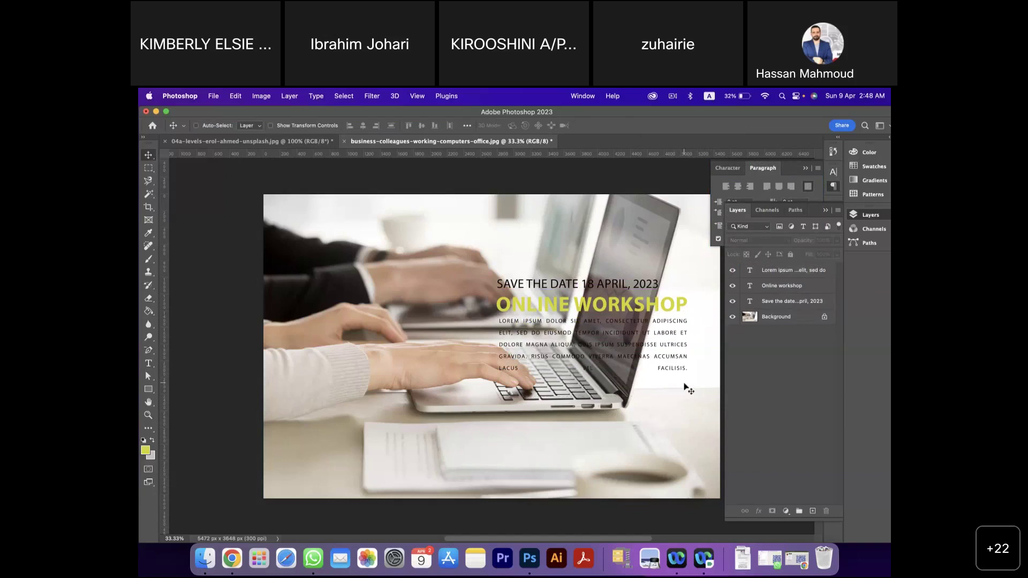
# - Add a new empty layer directly above the Background layer and toggle its visibility off and on
pyautogui.click(791, 319)
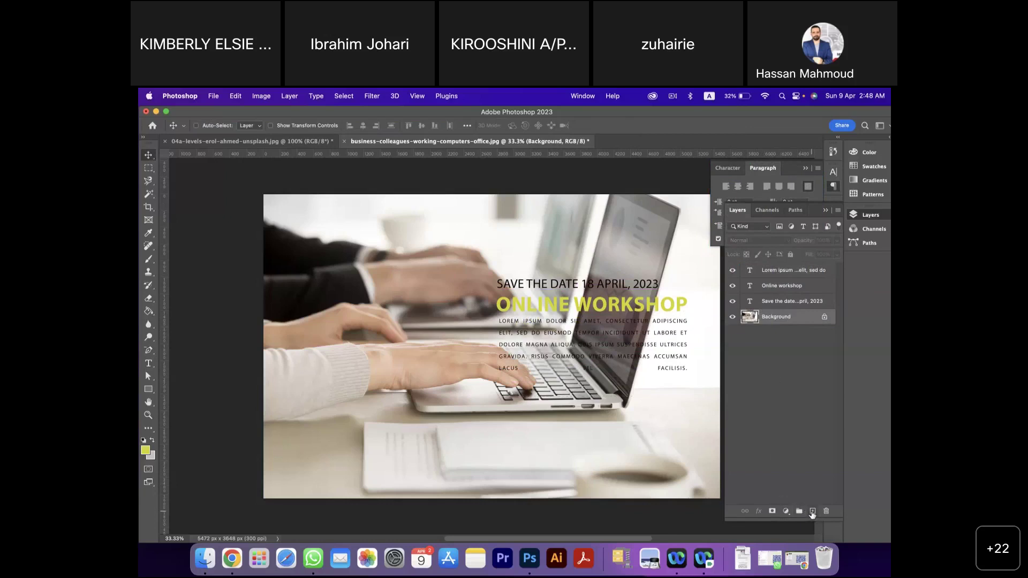
pyautogui.click(812, 512)
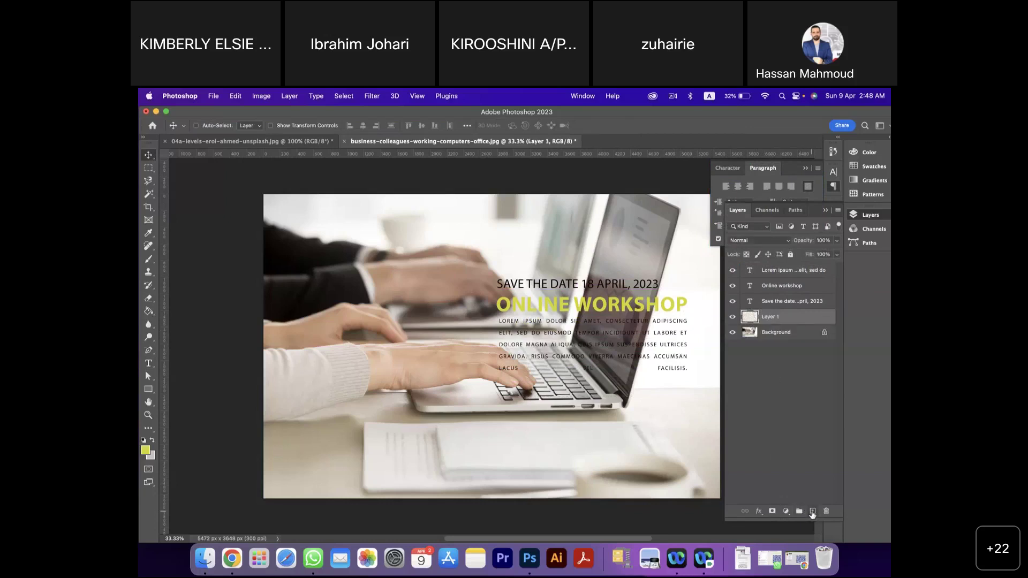
pyautogui.click(732, 317)
pyautogui.click(732, 317)
pyautogui.click(732, 317)
pyautogui.click(732, 317)
pyautogui.hscroll(1, 209, 401)
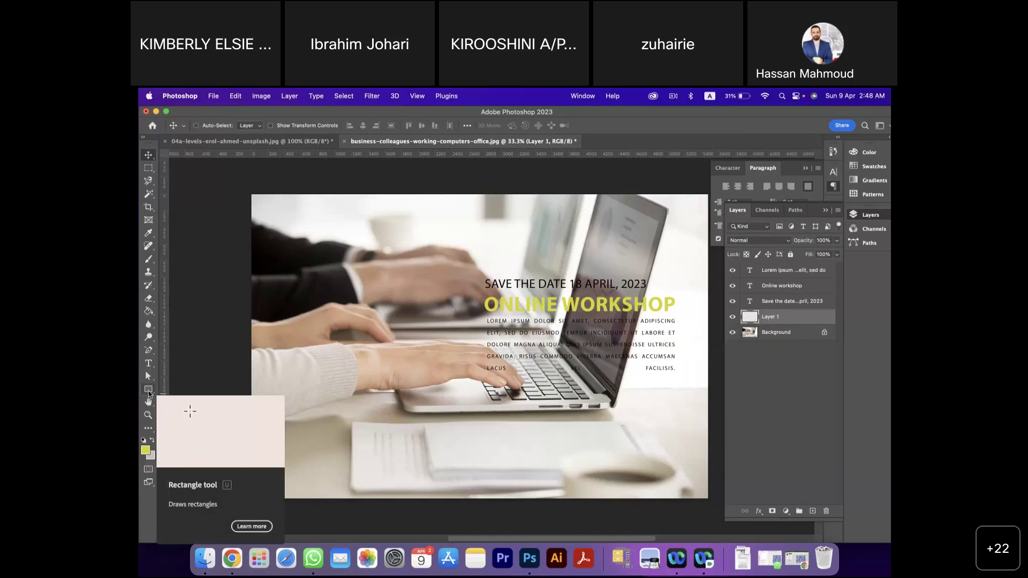
# - Draw a white rectangle without stroke, about 2282 by 1374 px, behind the title, heading and paragraph
pyautogui.click(149, 391)
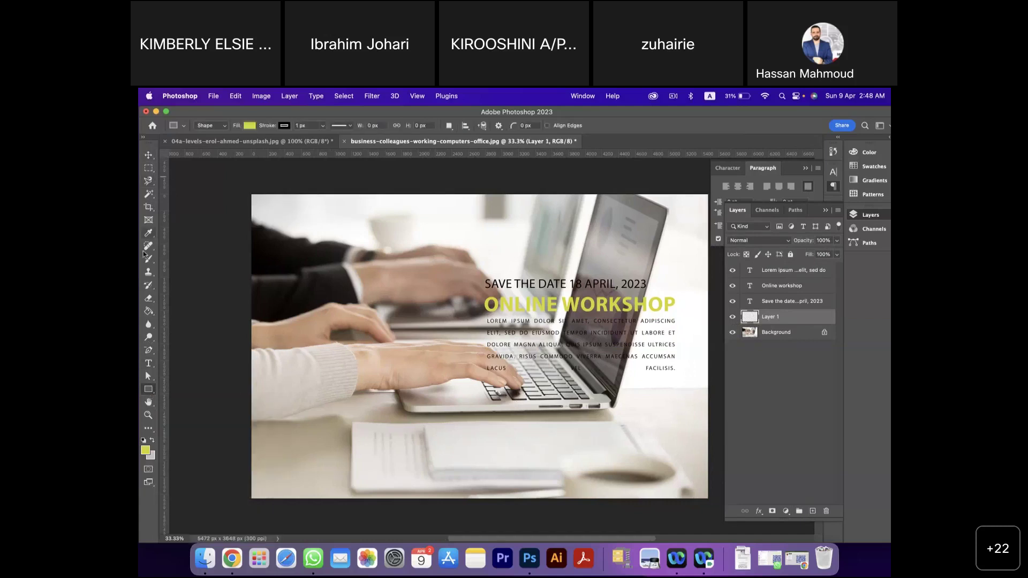
pyautogui.click(149, 433)
pyautogui.click(148, 182)
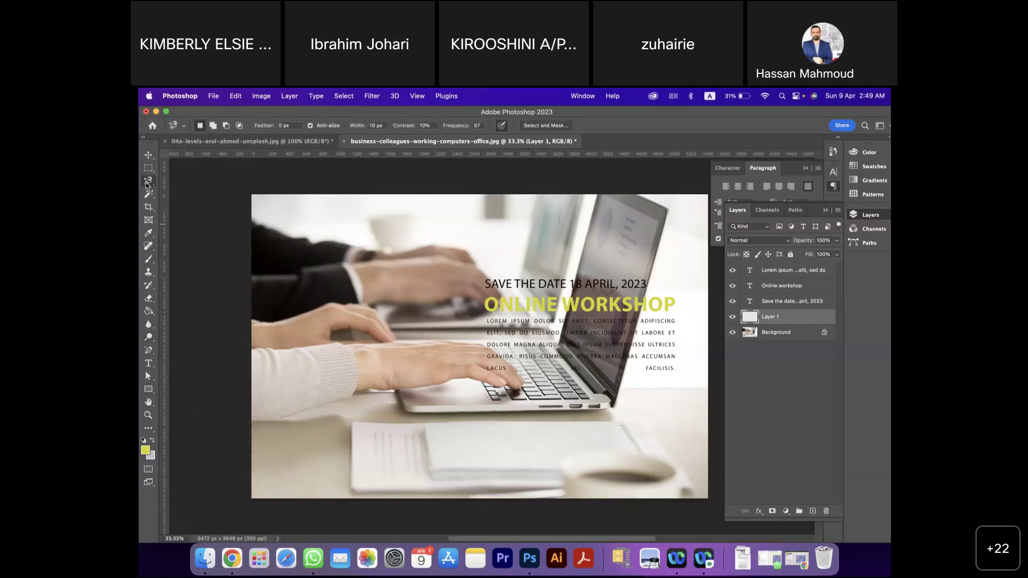
pyautogui.click(148, 391)
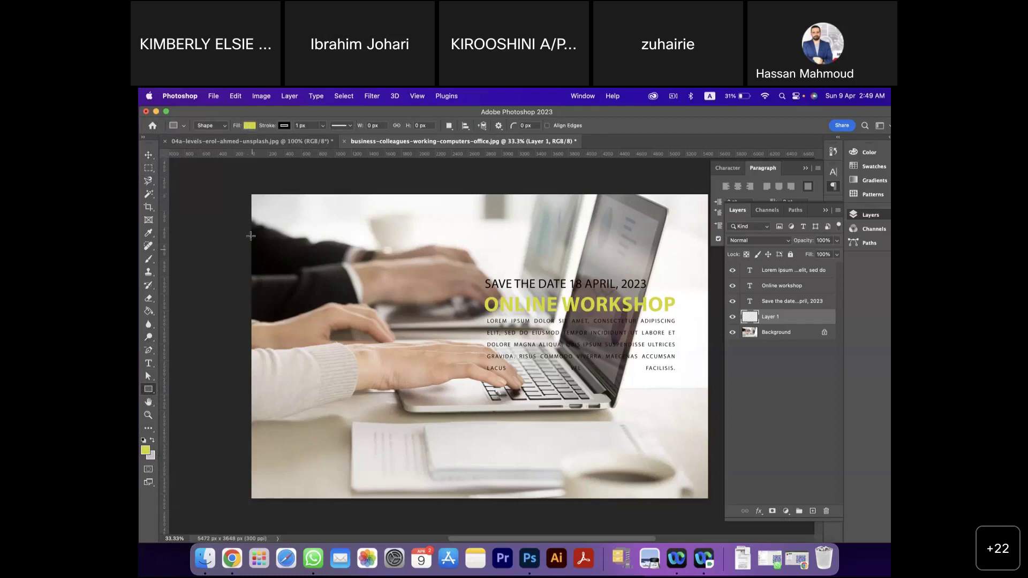
pyautogui.click(249, 126)
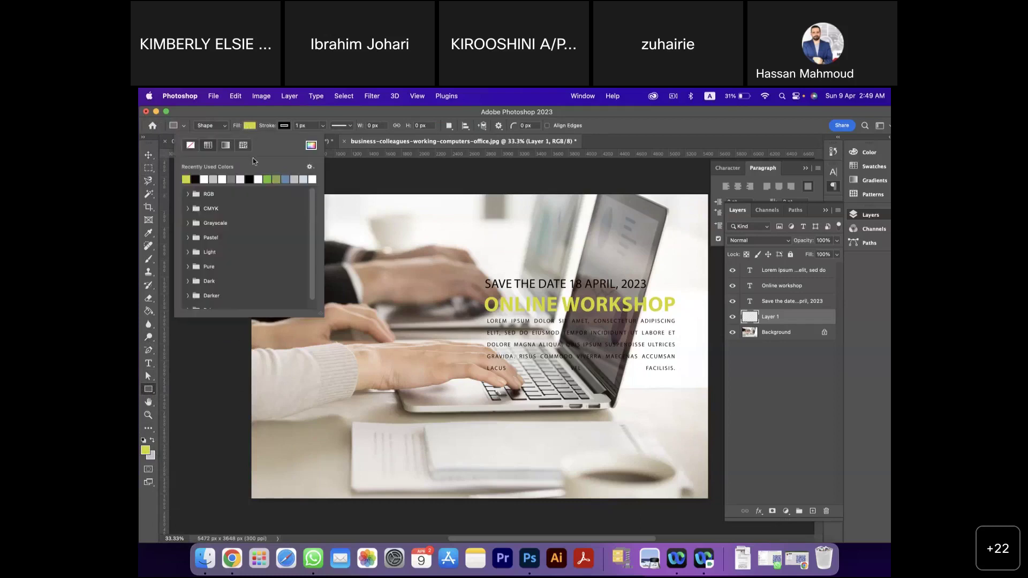
pyautogui.click(259, 180)
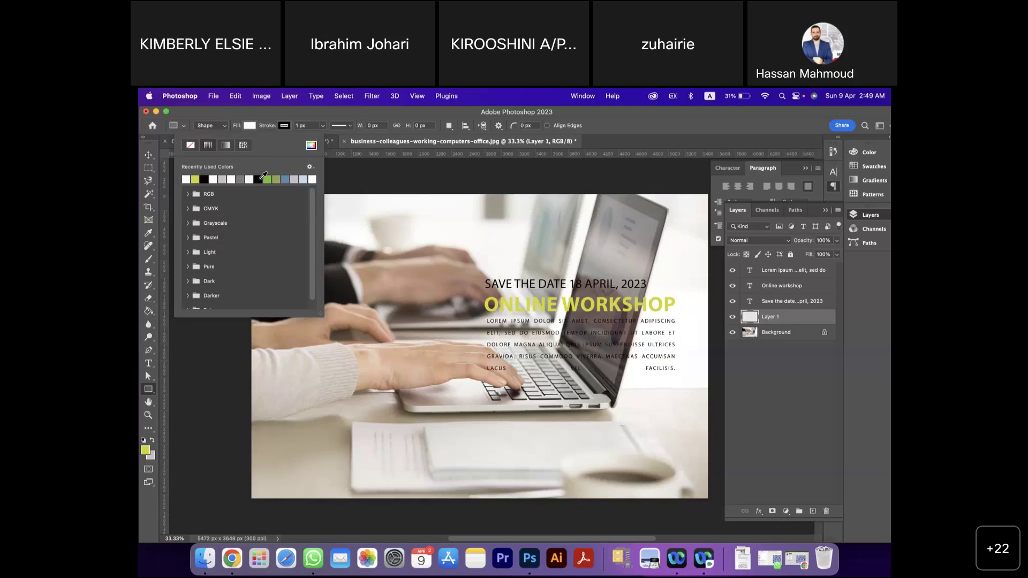
pyautogui.click(284, 127)
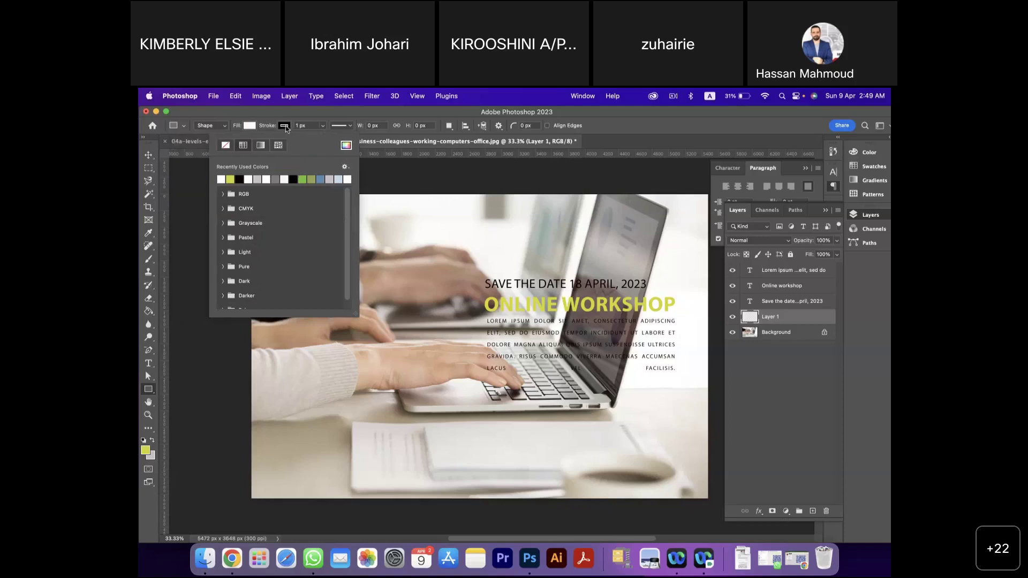
pyautogui.click(227, 146)
pyautogui.moveTo(486, 276)
pyautogui.mouseDown()
pyautogui.moveTo(535, 300)
pyautogui.moveTo(583, 357)
pyautogui.moveTo(677, 393)
pyautogui.mouseUp()
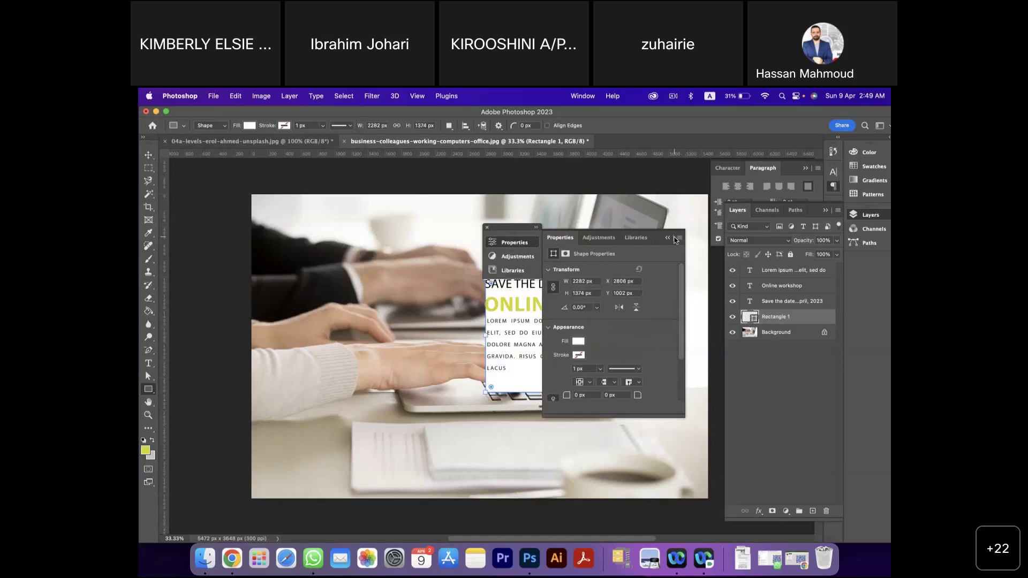
pyautogui.click(488, 230)
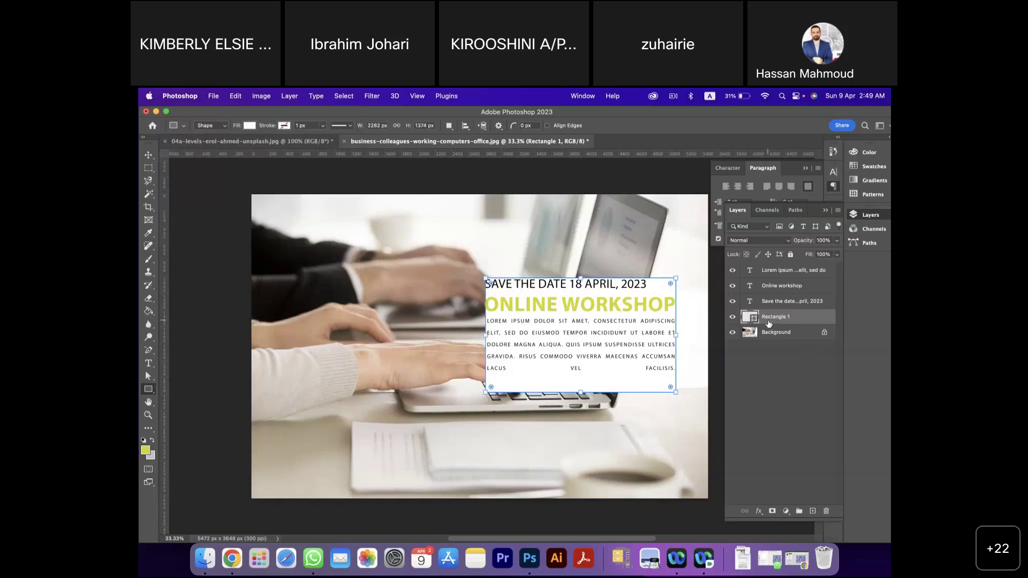
pyautogui.press('Return')
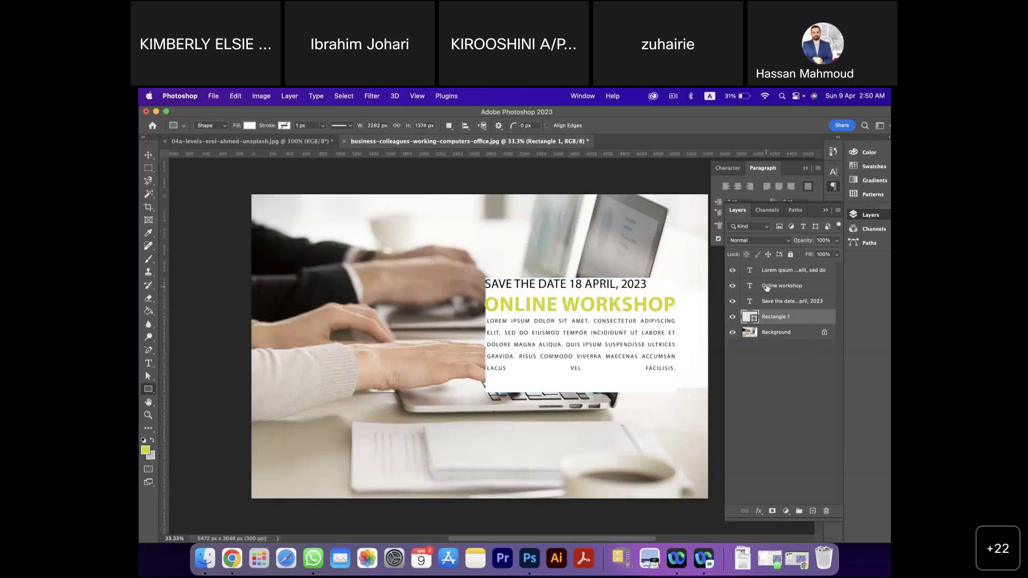
# - Move the rectangle layer above the text layers, then return it to just above the Background layer
pyautogui.moveTo(755, 320); pyautogui.dragTo(757, 268)
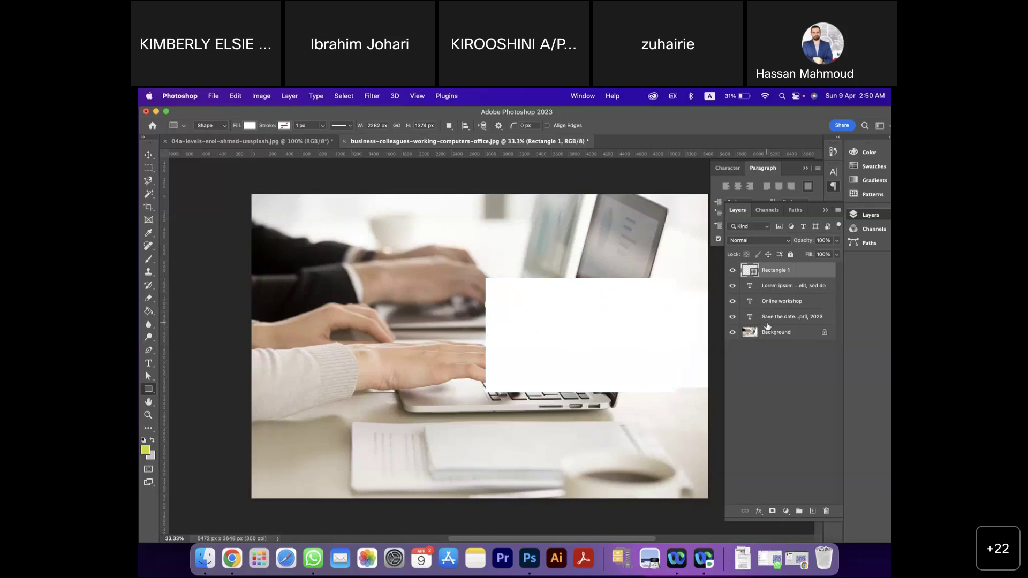
pyautogui.click(733, 271)
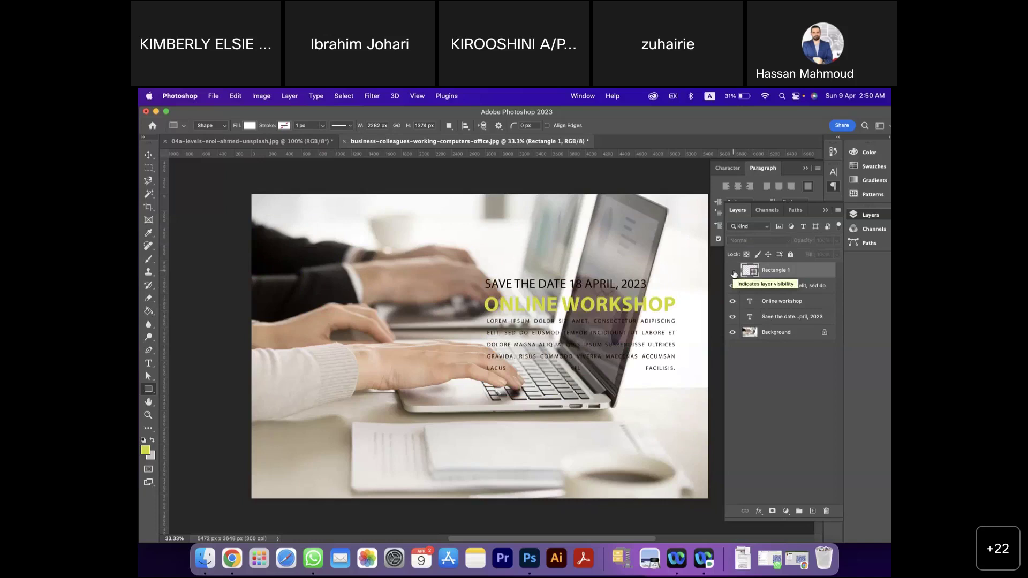
pyautogui.click(733, 272)
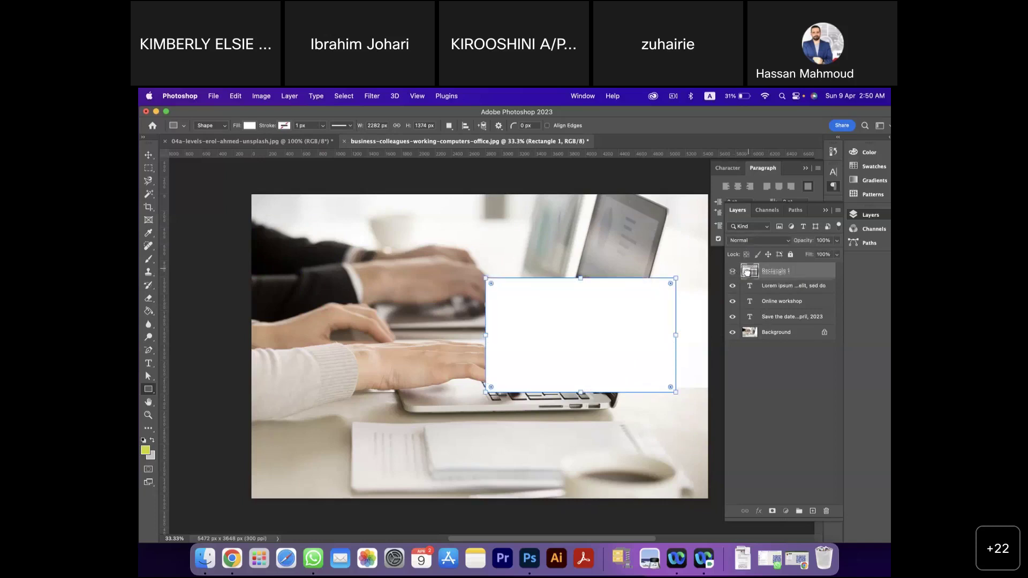
pyautogui.moveTo(747, 272); pyautogui.dragTo(747, 325)
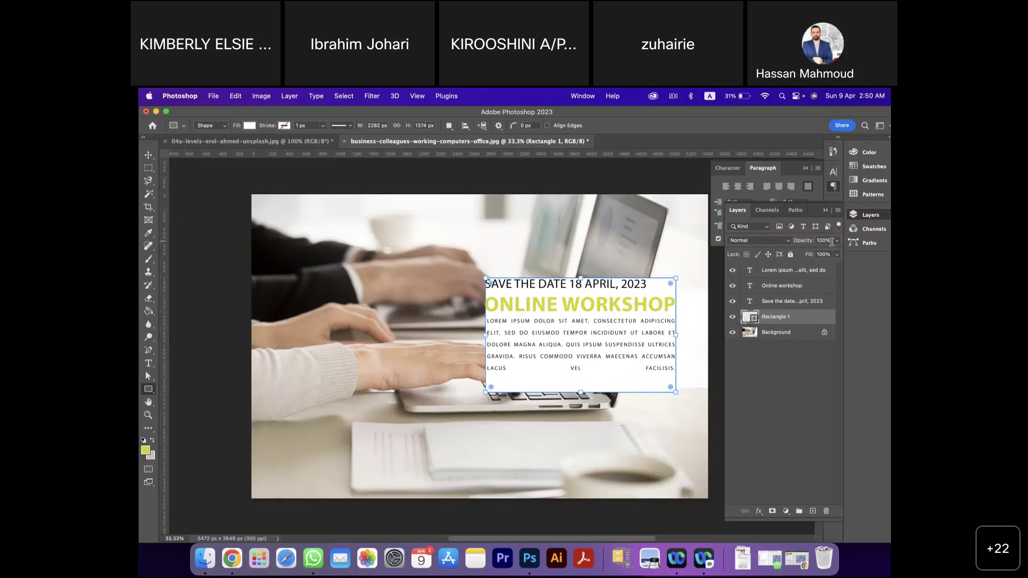
# - Lower the white rectangle layer's opacity to 62%
pyautogui.click(837, 241)
pyautogui.moveTo(836, 254); pyautogui.dragTo(820, 257)
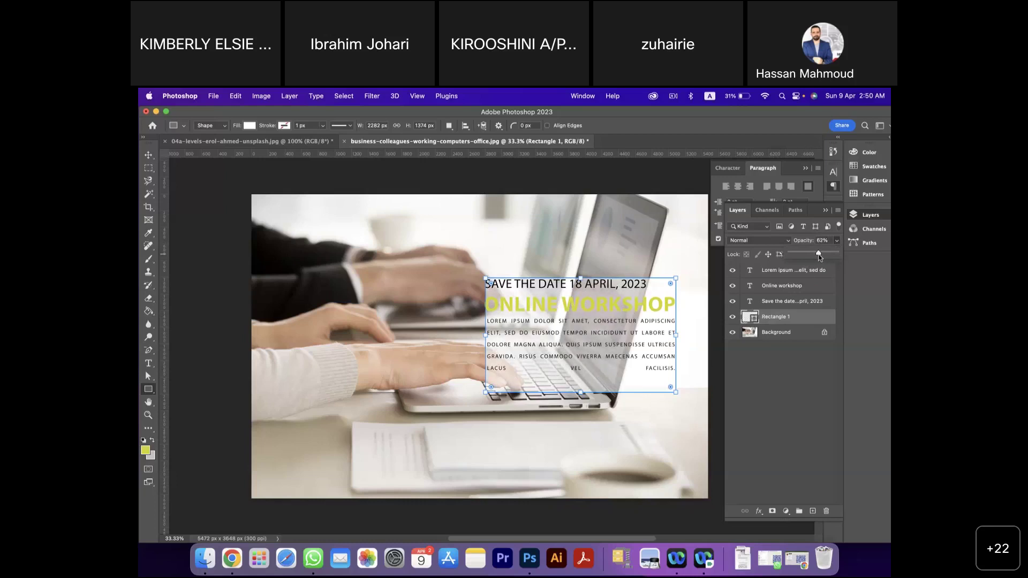
pyautogui.click(793, 378)
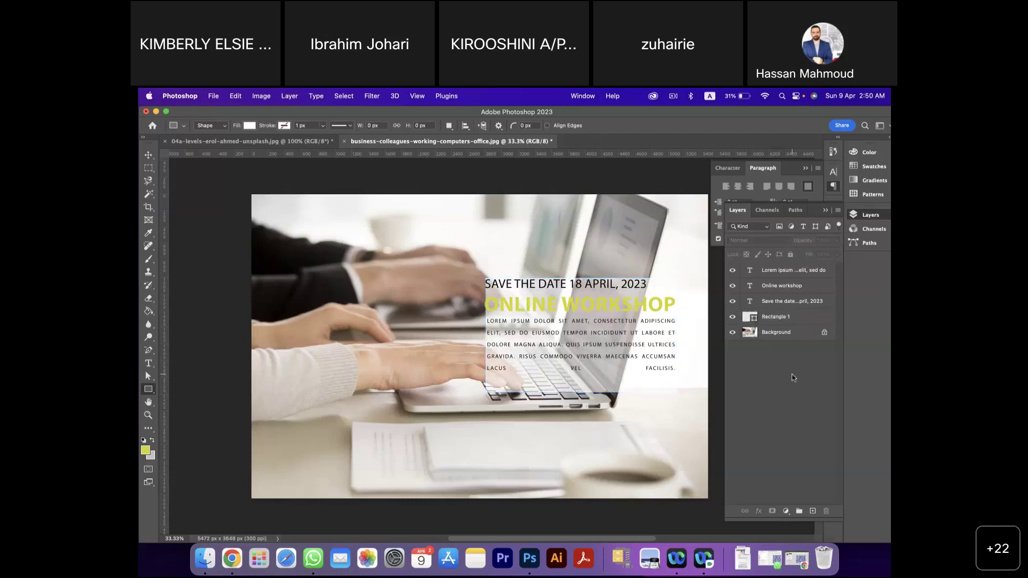
# - Enlarge the white rectangle to about 2352 by 1416 px, extending it past the left edge of the text
pyautogui.click(766, 317)
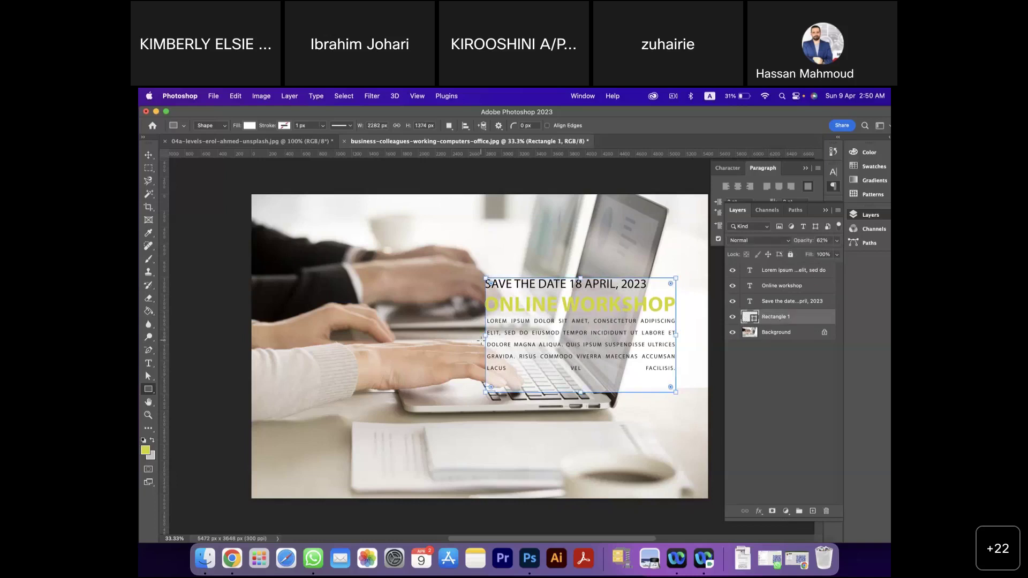
pyautogui.moveTo(486, 337); pyautogui.dragTo(481, 337)
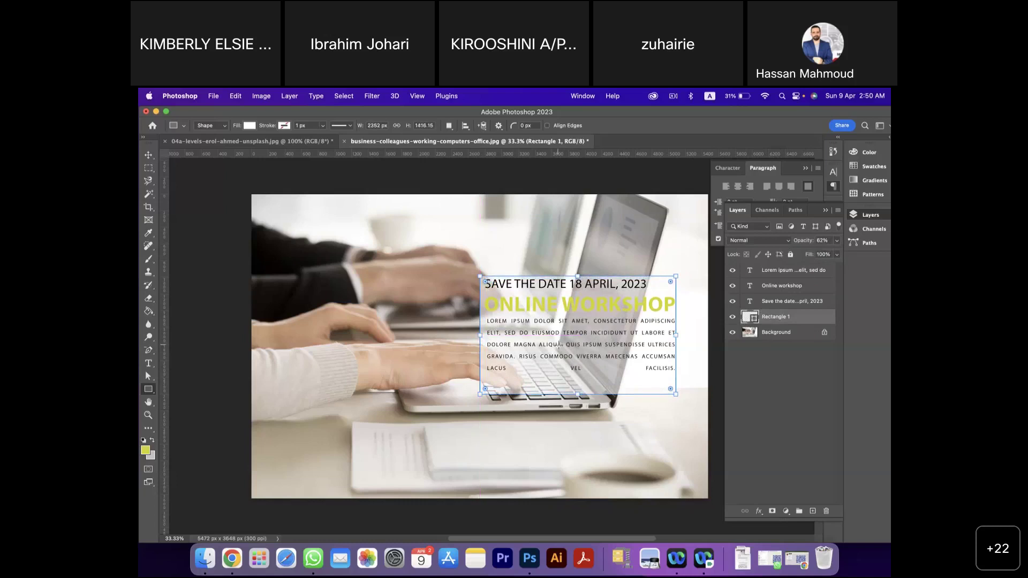
pyautogui.press('v')
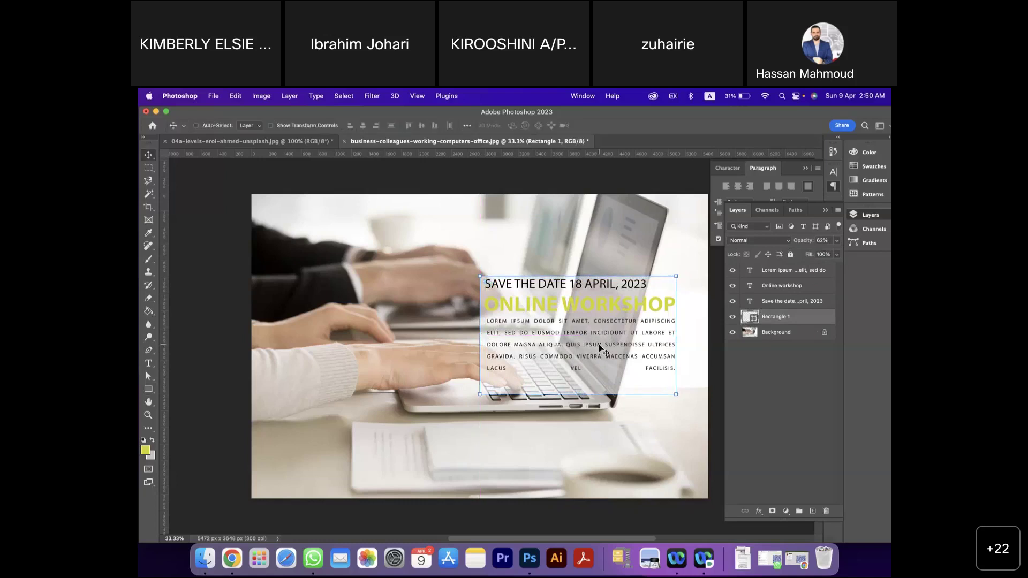
pyautogui.doubleClick(632, 358)
pyautogui.click(773, 372)
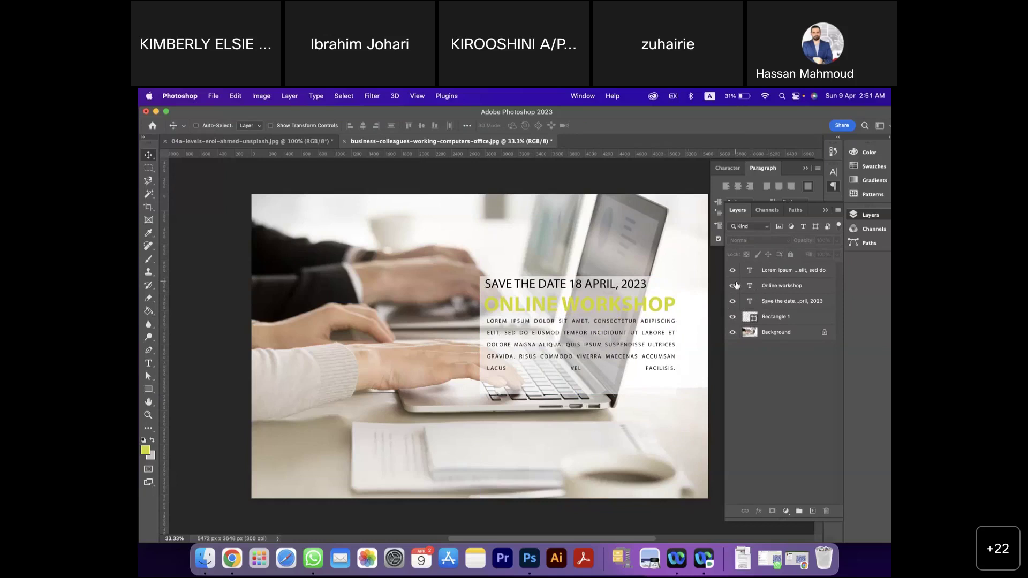
# - Add a drop shadow effect to the Online workshop heading layer through its layer style blending options
pyautogui.click(604, 309)
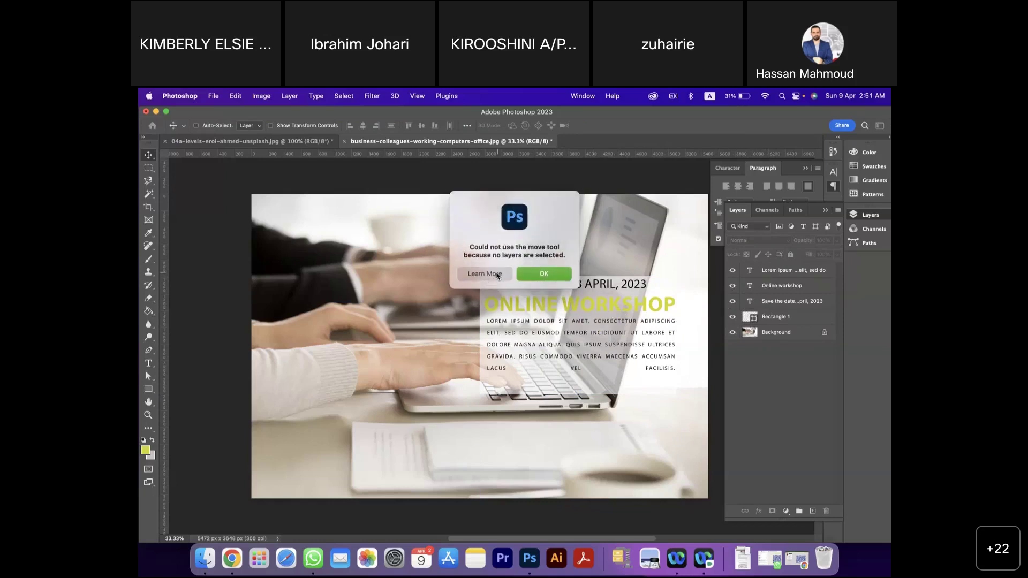
pyautogui.click(545, 275)
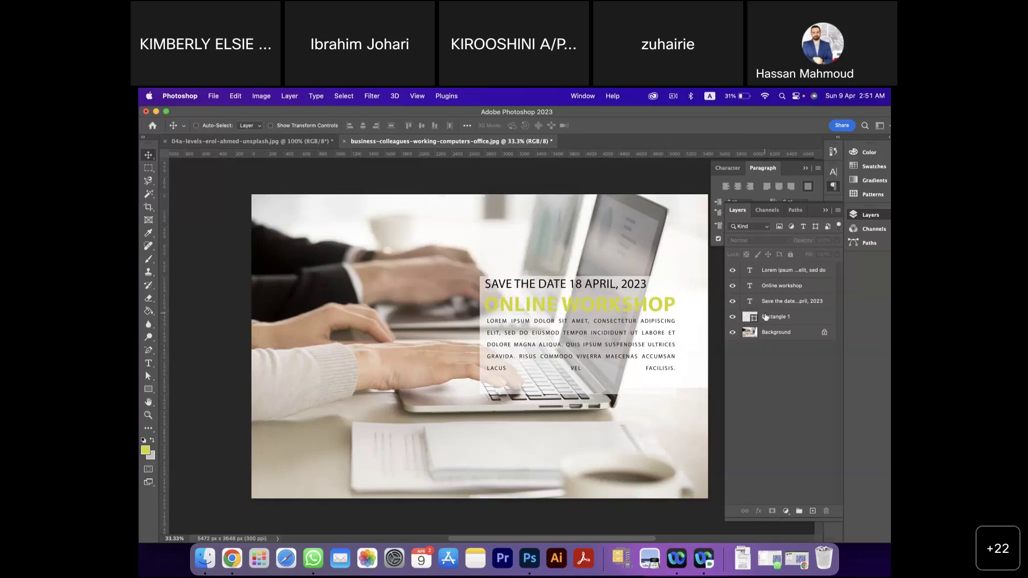
pyautogui.click(778, 288)
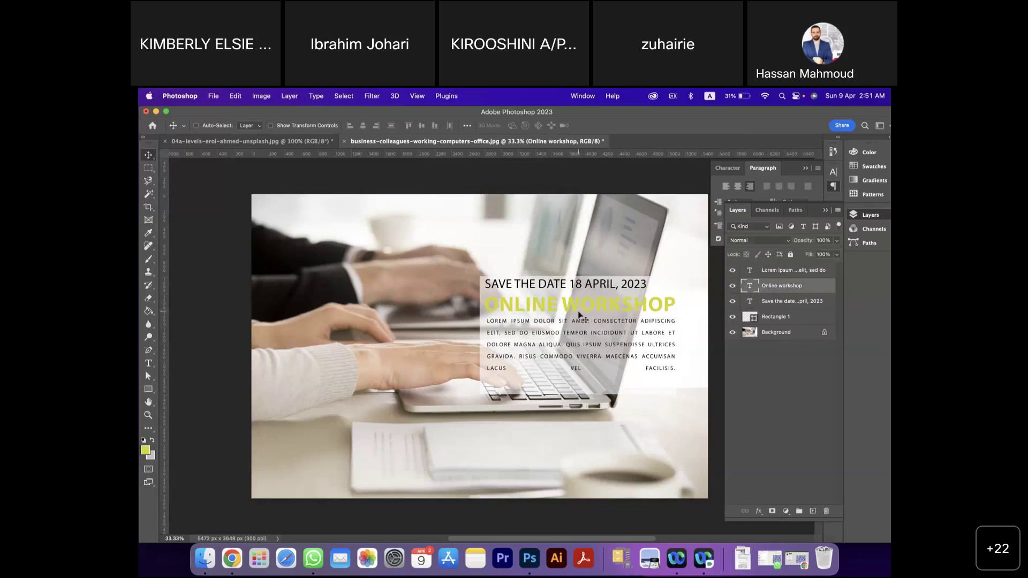
pyautogui.rightClick(753, 288)
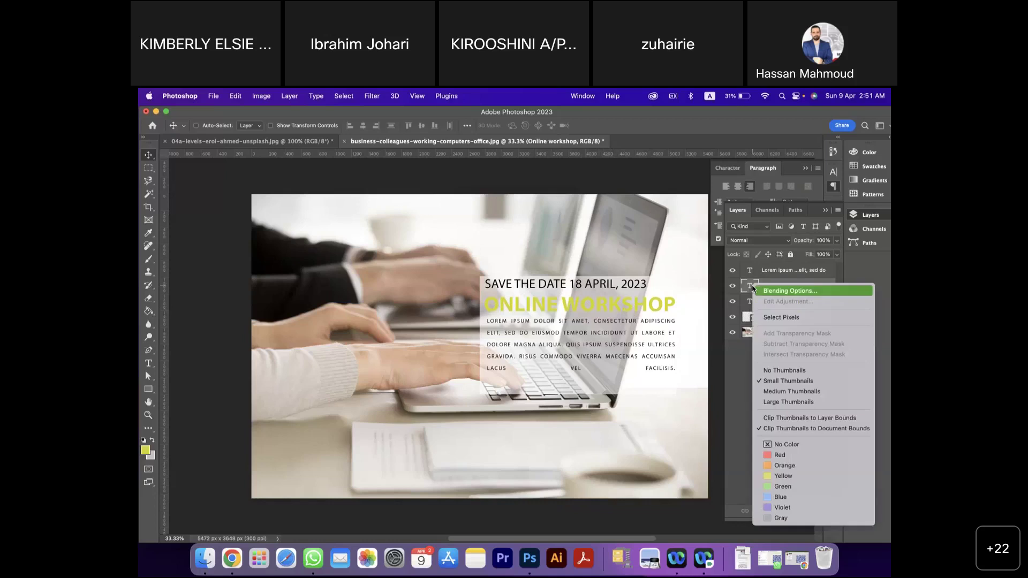
pyautogui.click(791, 292)
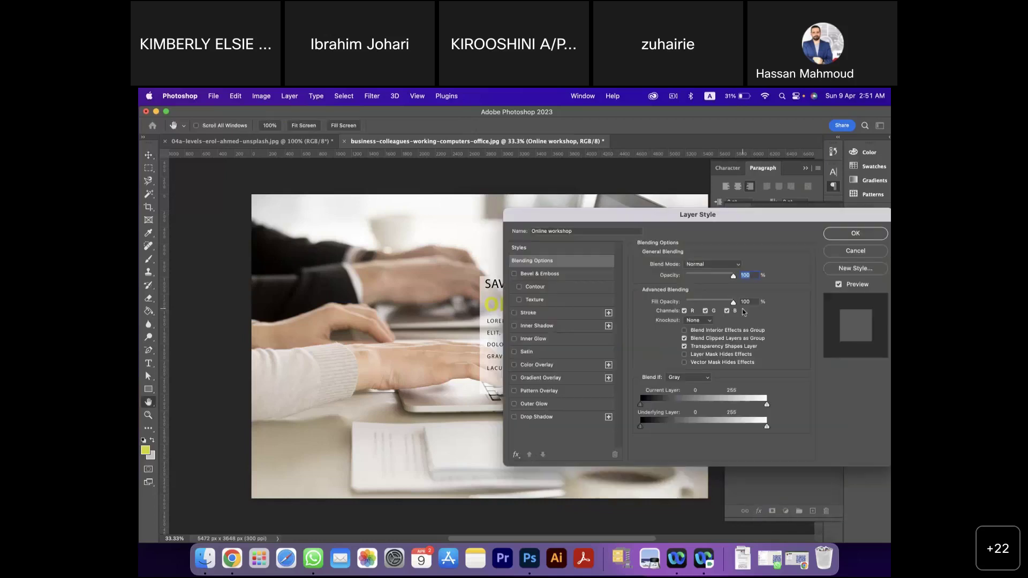
pyautogui.moveTo(734, 214); pyautogui.dragTo(644, 328)
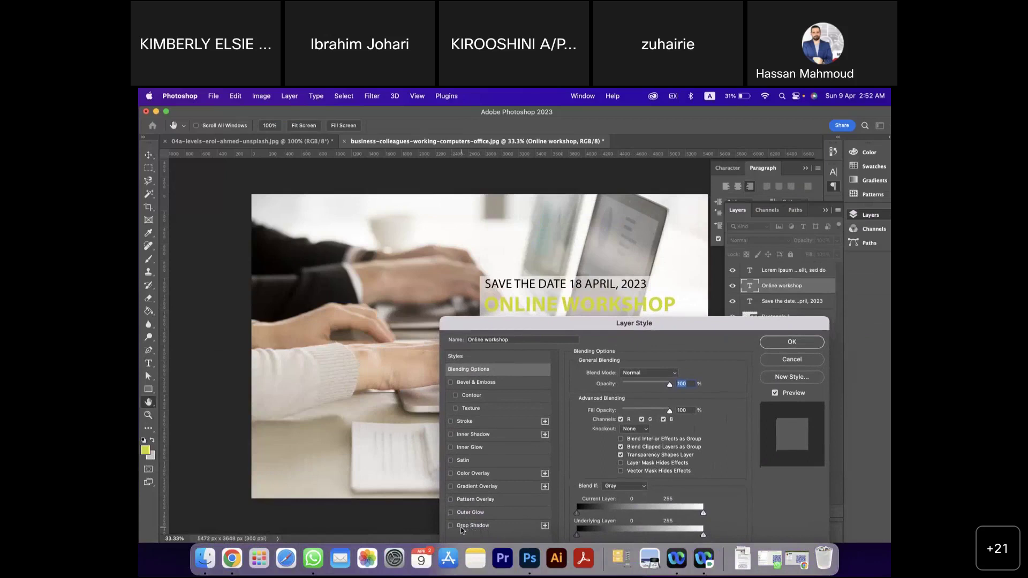
pyautogui.click(462, 526)
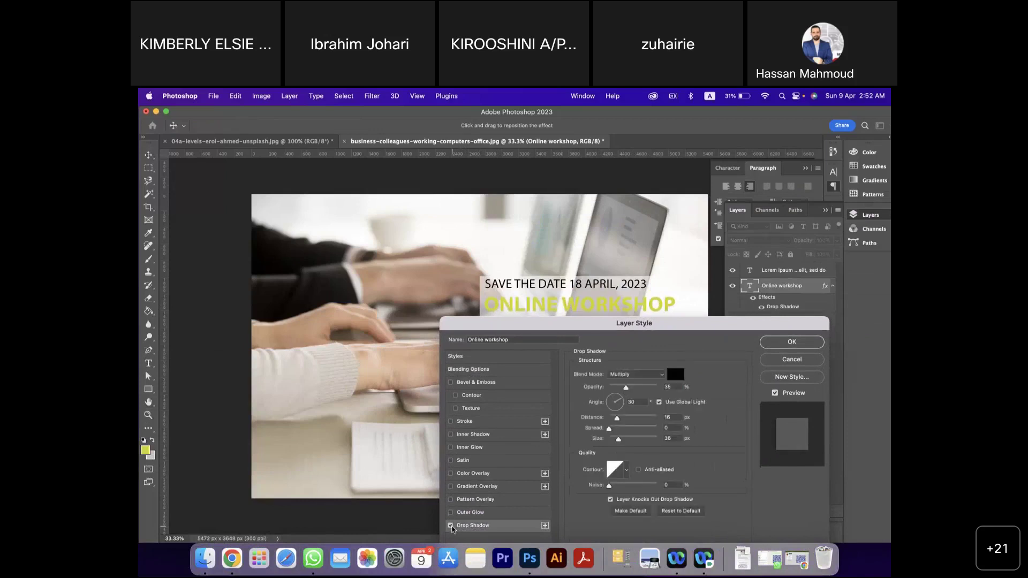
pyautogui.click(451, 526)
pyautogui.click(451, 526)
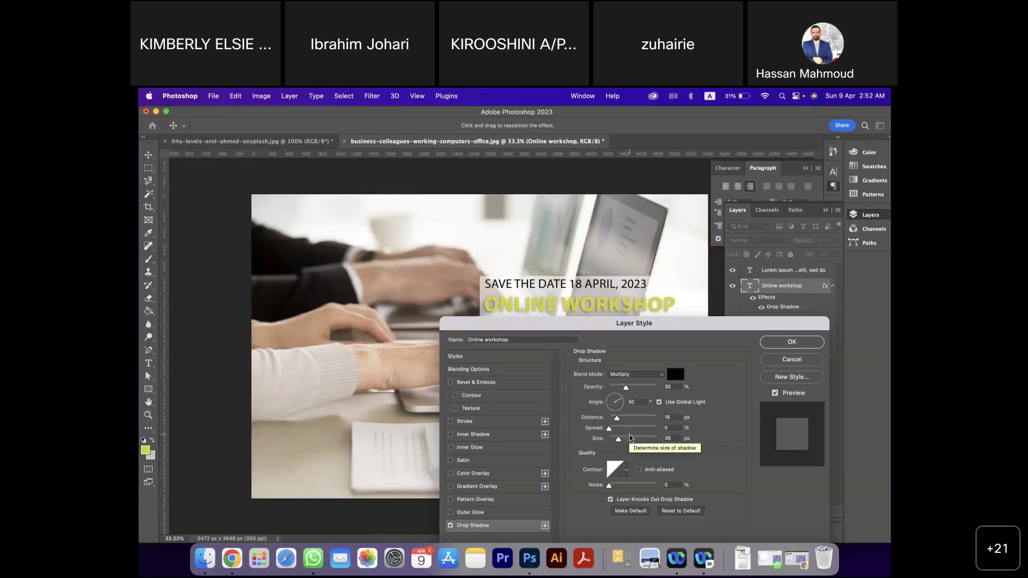
# - Set the heading's drop shadow to 0 px distance and 51 px size
pyautogui.click(669, 418)
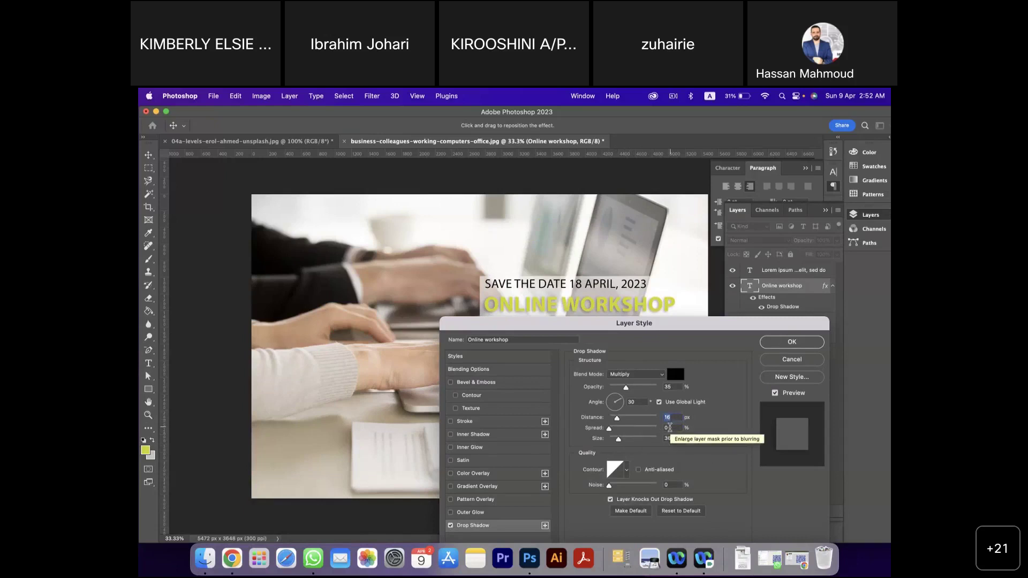
pyautogui.click(608, 419)
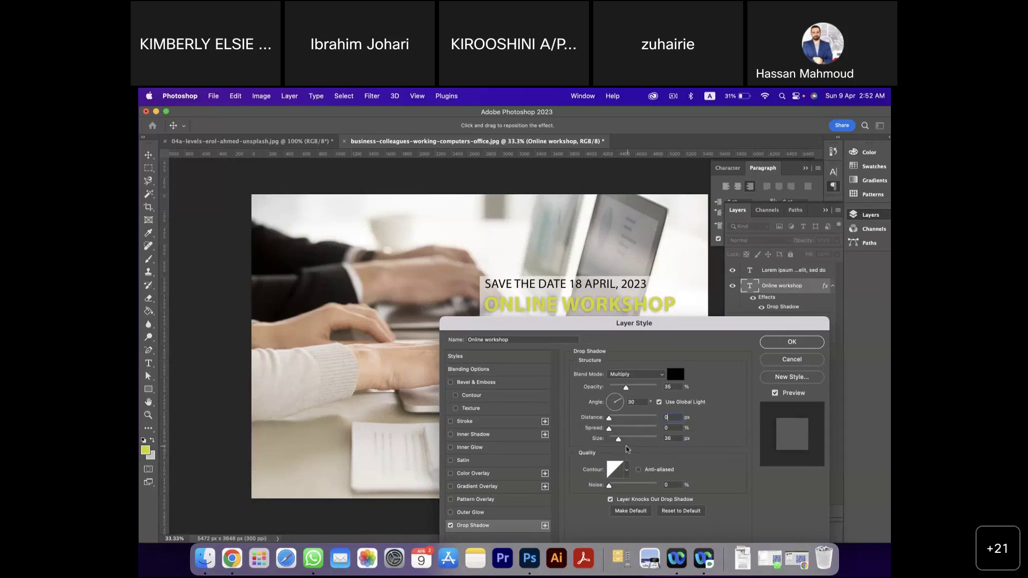
pyautogui.moveTo(619, 444); pyautogui.dragTo(623, 444)
# - Add a black inside stroke 4 px wide to the Online workshop heading
pyautogui.click(452, 423)
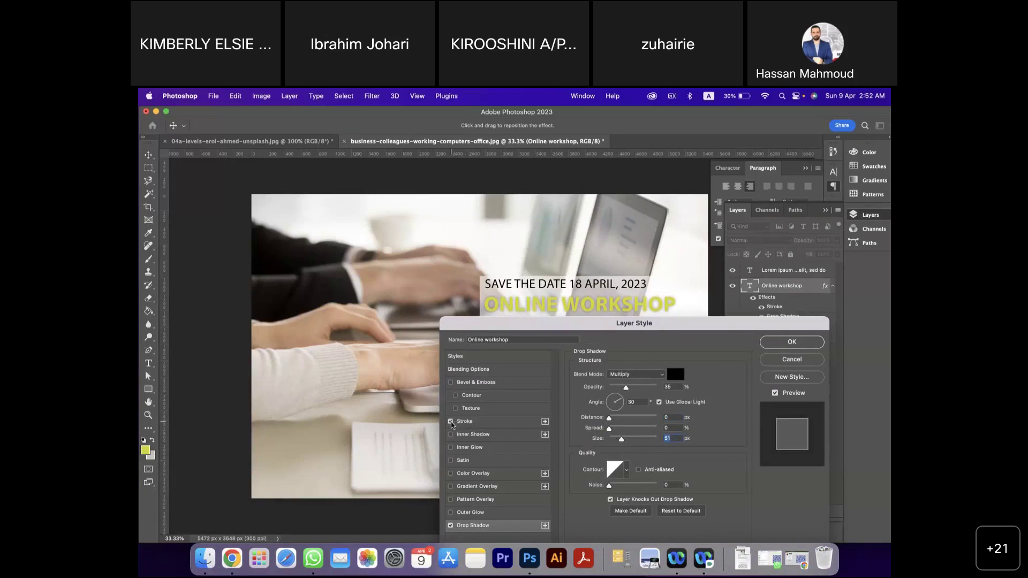
pyautogui.click(463, 423)
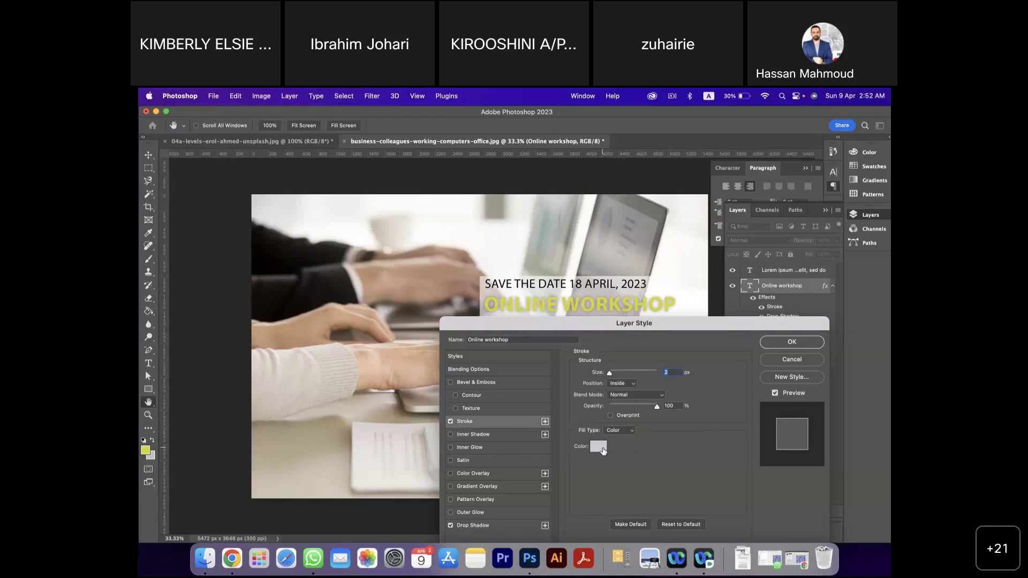
pyautogui.click(602, 451)
pyautogui.click(545, 389)
pyautogui.click(760, 259)
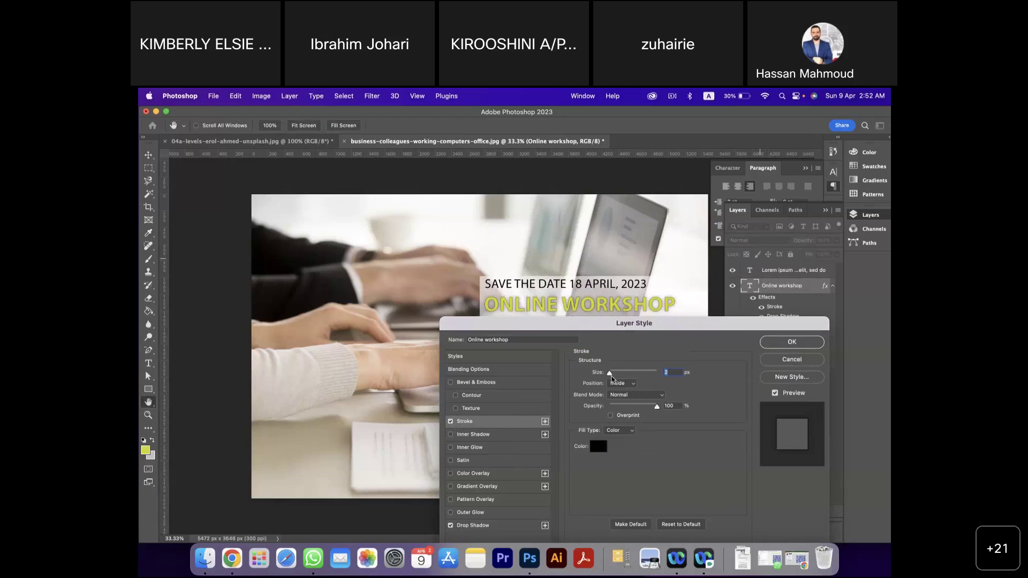
pyautogui.moveTo(609, 376); pyautogui.dragTo(610, 376)
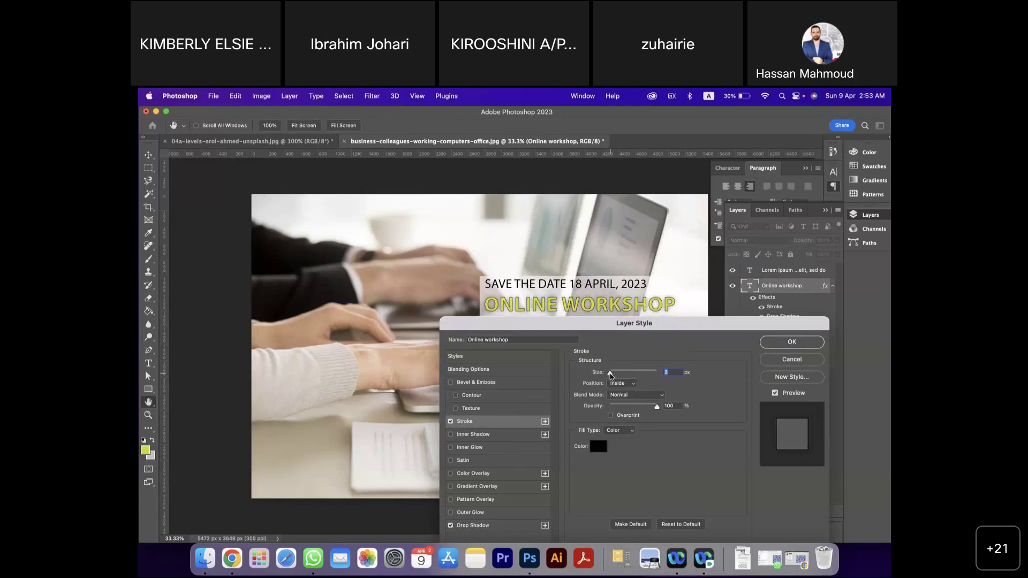
pyautogui.scroll(2, 676, 375)
pyautogui.write('4')
# - Try Bevel & Emboss, Color Overlay and Gradient Overlay on the heading, switching each effect off again
pyautogui.click(451, 383)
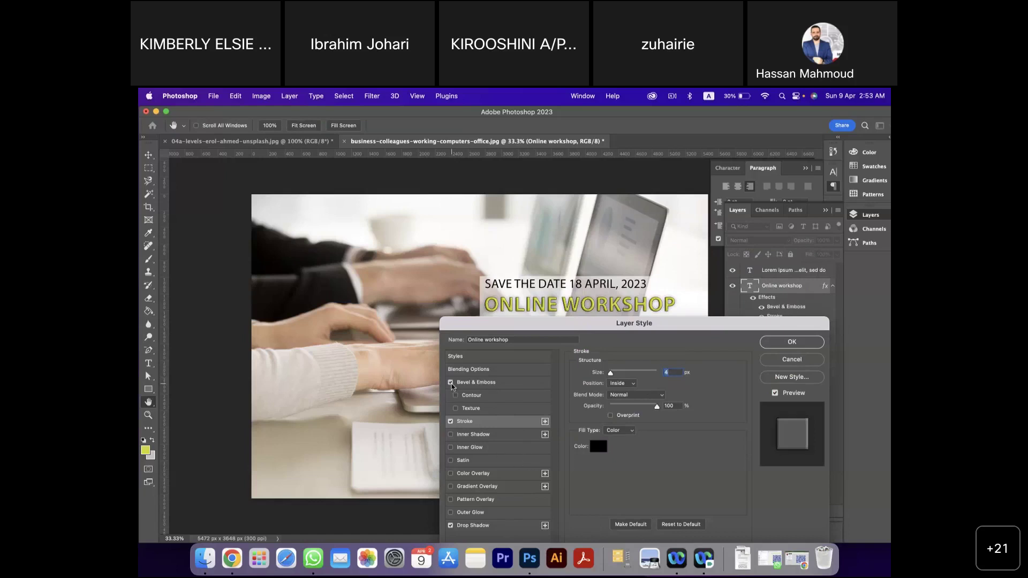
pyautogui.click(451, 383)
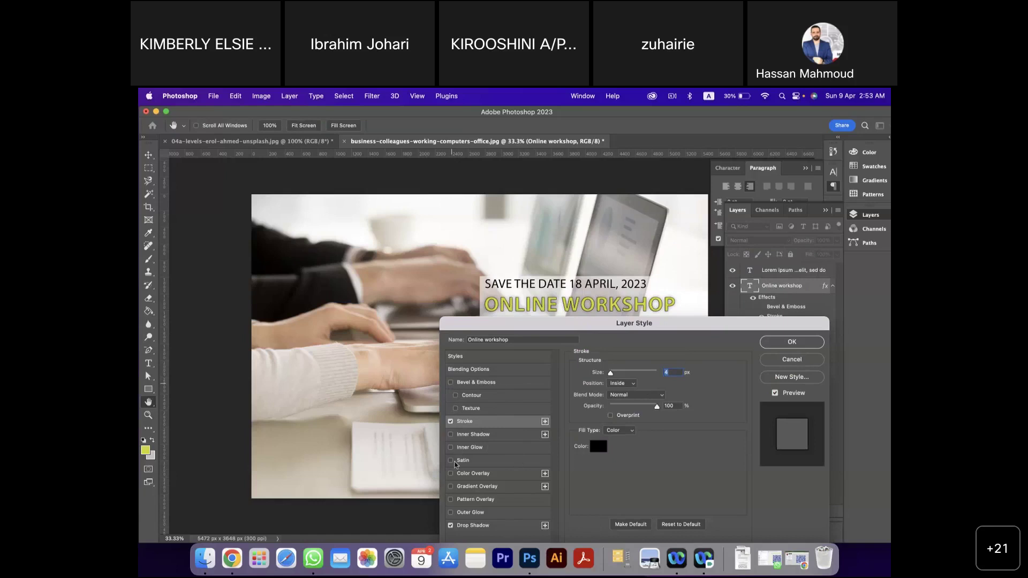
pyautogui.click(451, 474)
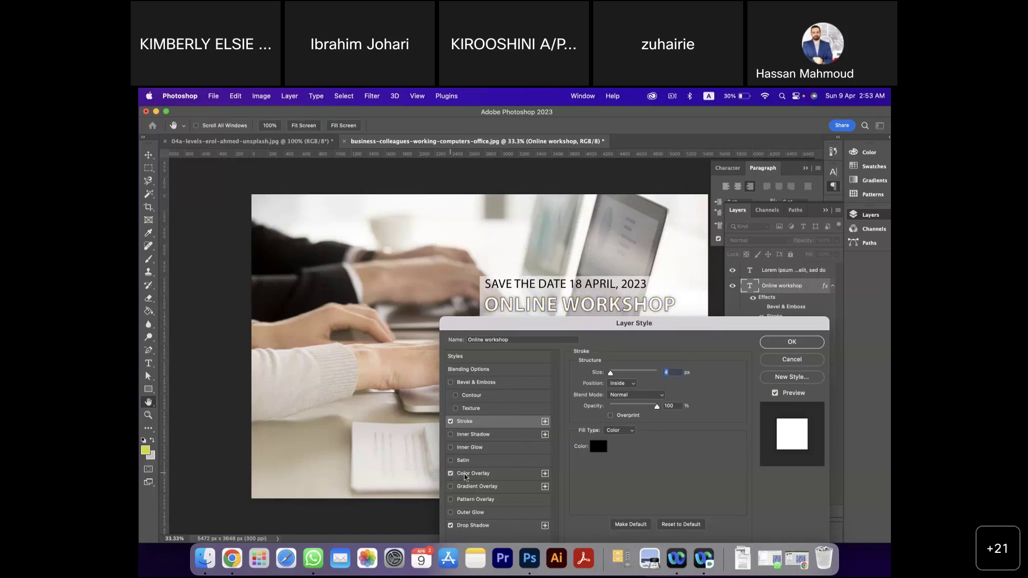
pyautogui.click(452, 477)
pyautogui.click(473, 487)
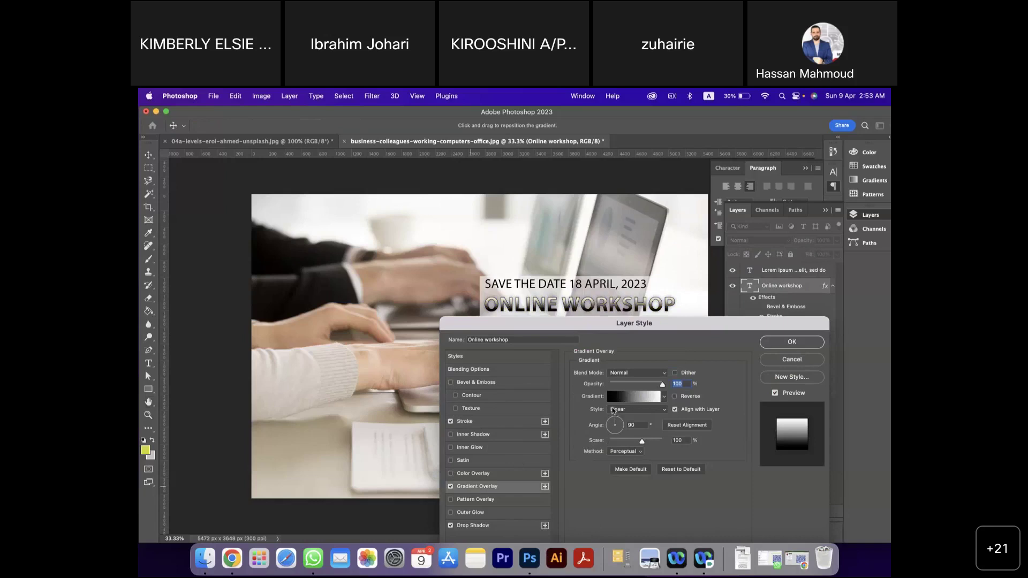
pyautogui.click(450, 486)
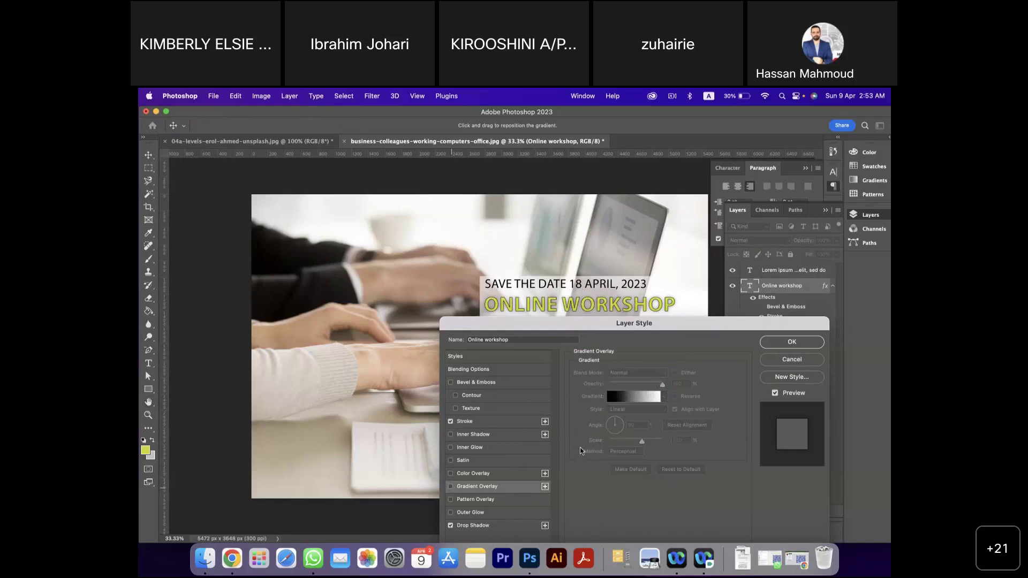
# - Apply the heading's layer style and raise the white rectangle layer's opacity to 70%
pyautogui.click(783, 347)
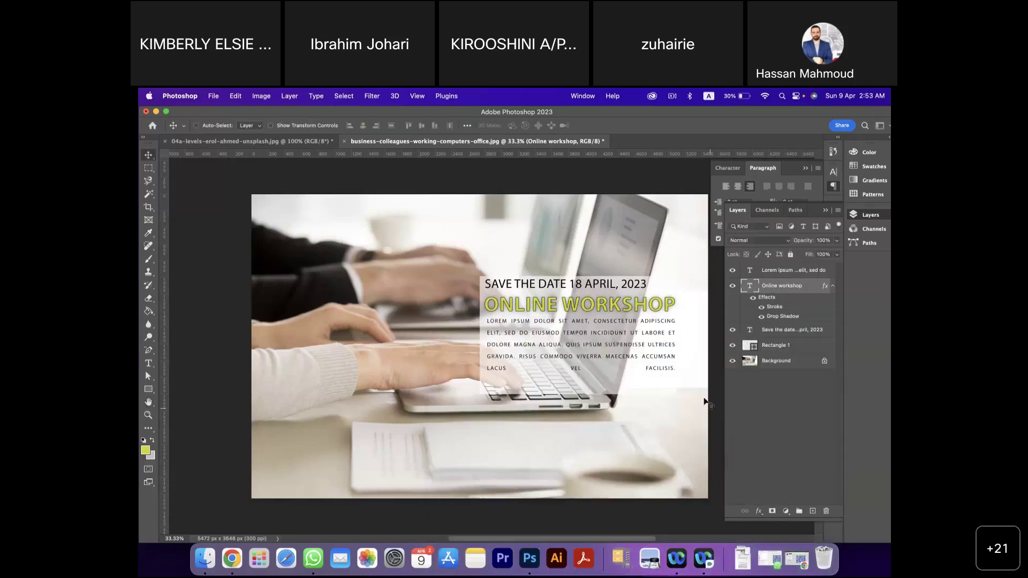
pyautogui.click(769, 346)
pyautogui.click(837, 241)
pyautogui.moveTo(820, 255); pyautogui.dragTo(823, 256)
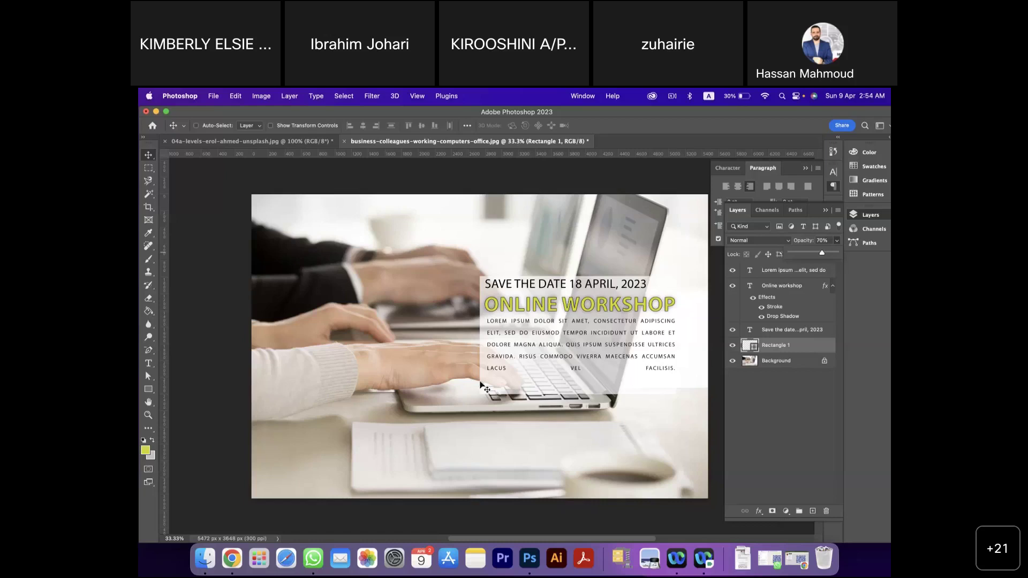
# - Close the flower photo and the office laptop document without saving either one
pyautogui.click(243, 142)
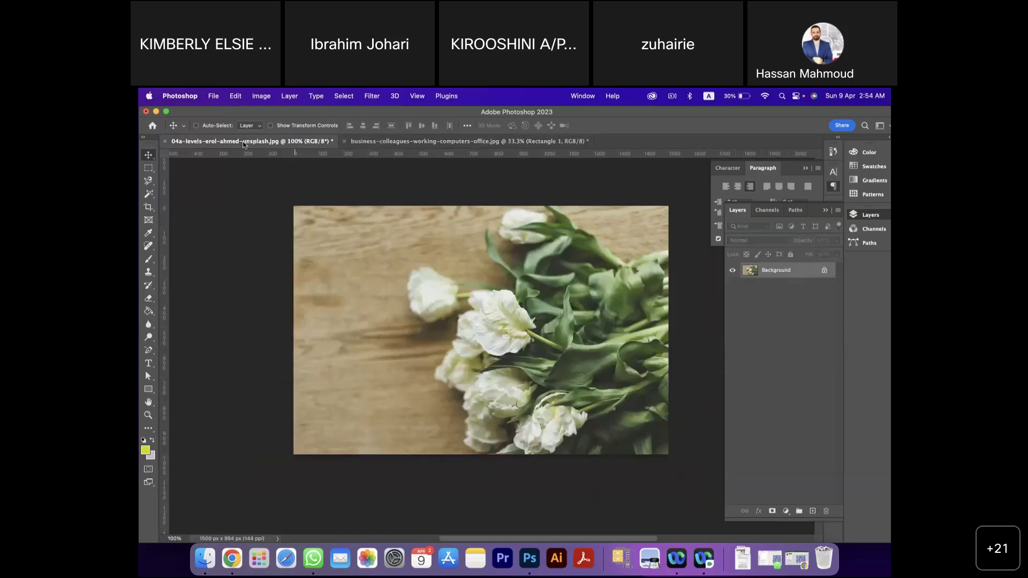
pyautogui.click(165, 141)
pyautogui.click(524, 295)
pyautogui.rightClick(167, 142)
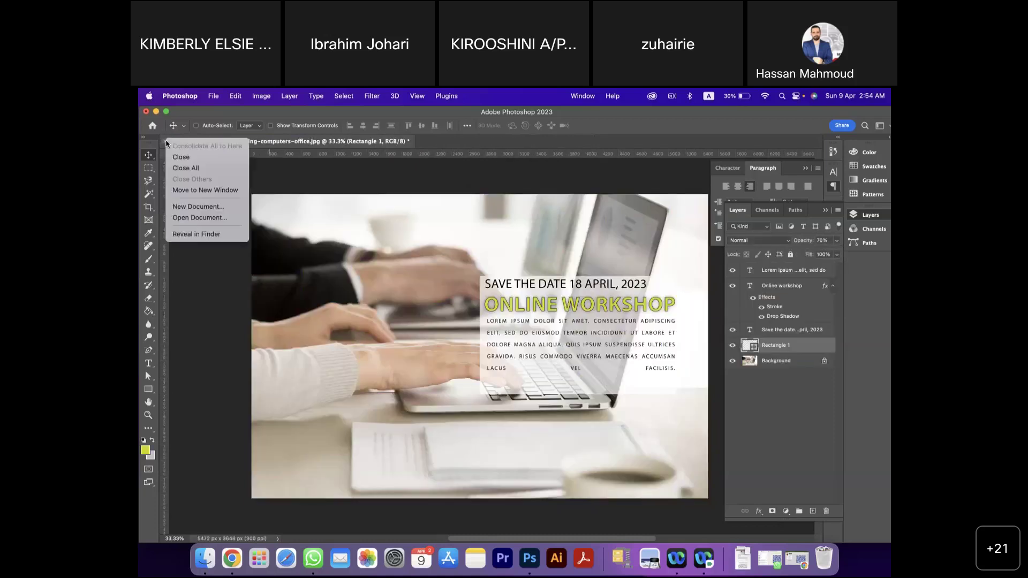
pyautogui.click(183, 160)
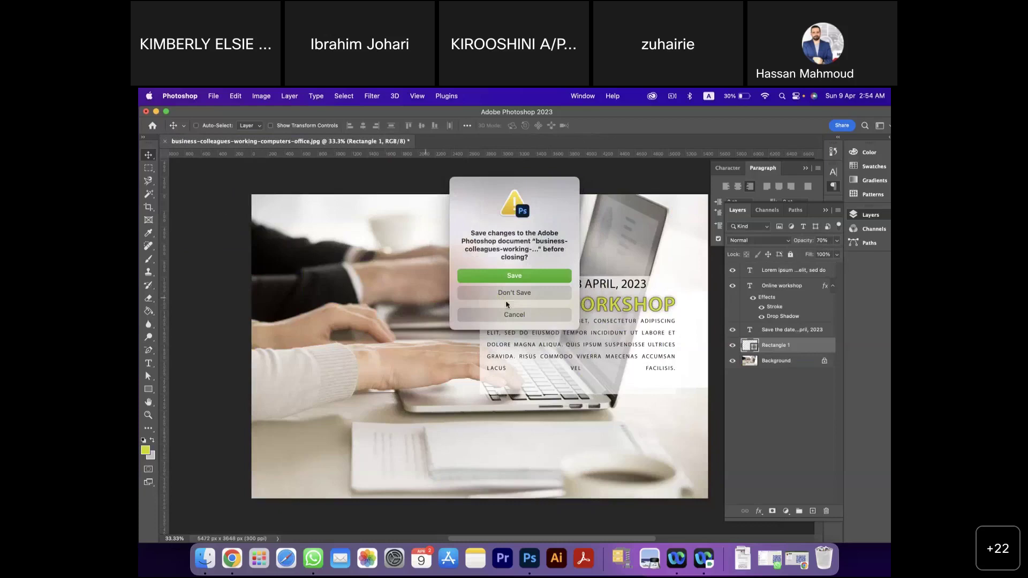
pyautogui.click(516, 293)
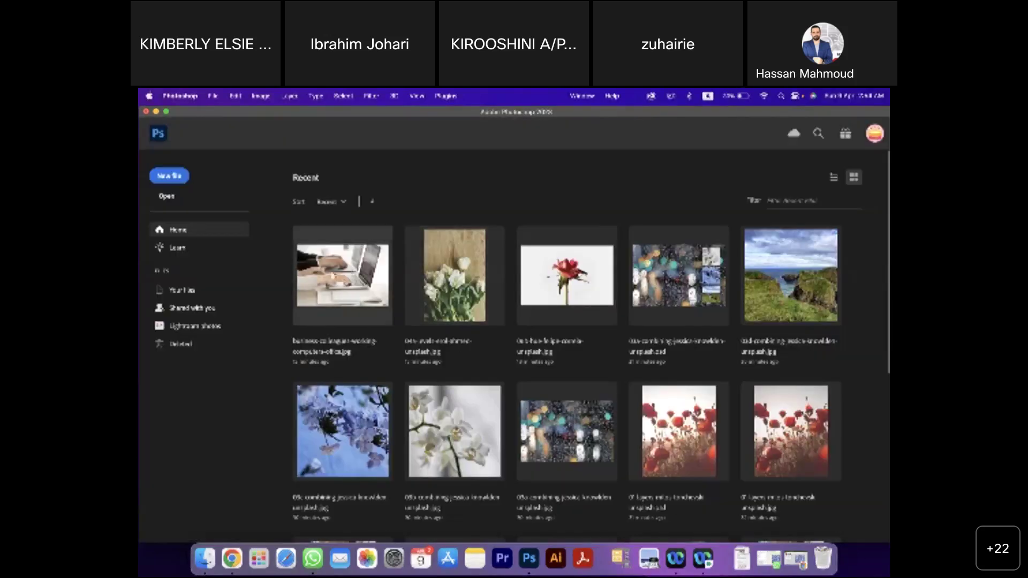
# - Create a 925 x 925 px RGB document at 72 ppi with a white background, and float it in an enlarged window
pyautogui.click(167, 196)
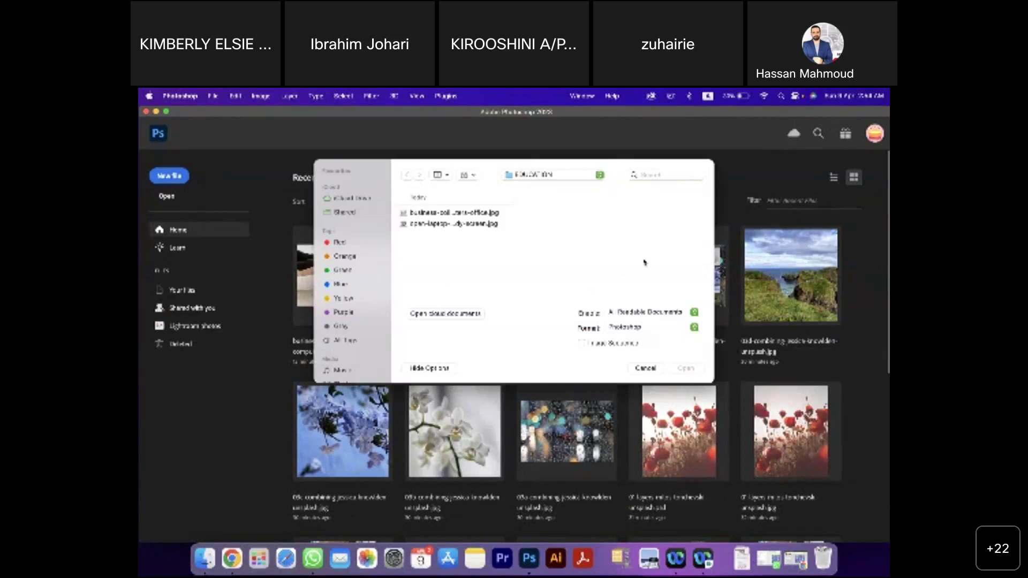
pyautogui.click(646, 368)
pyautogui.click(171, 176)
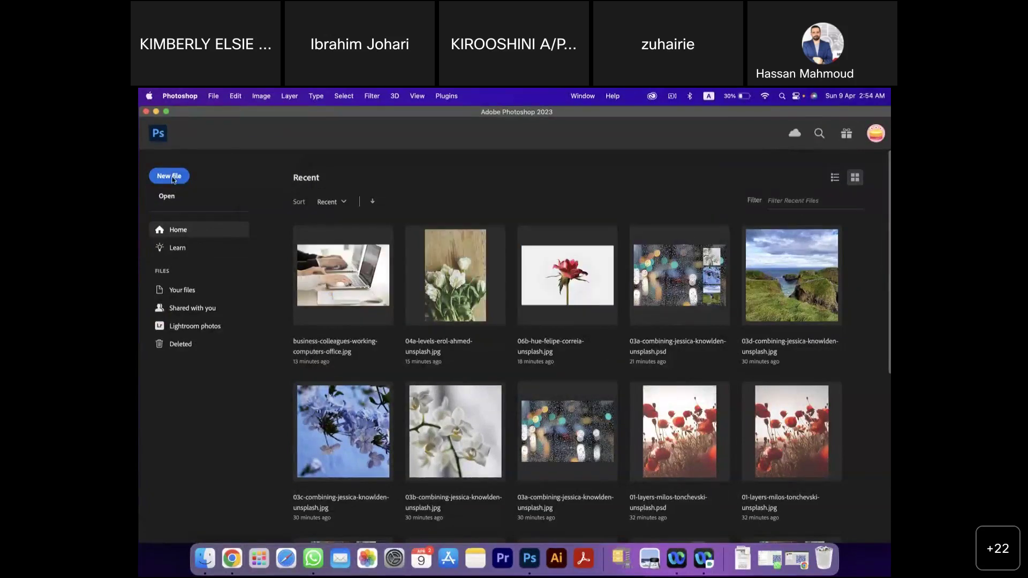
pyautogui.click(471, 335)
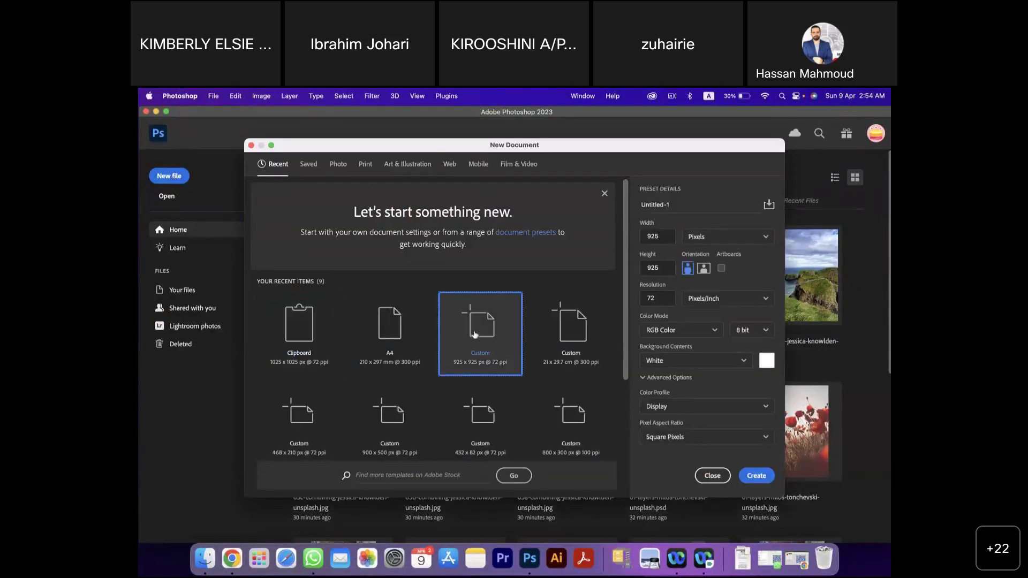
pyautogui.click(757, 476)
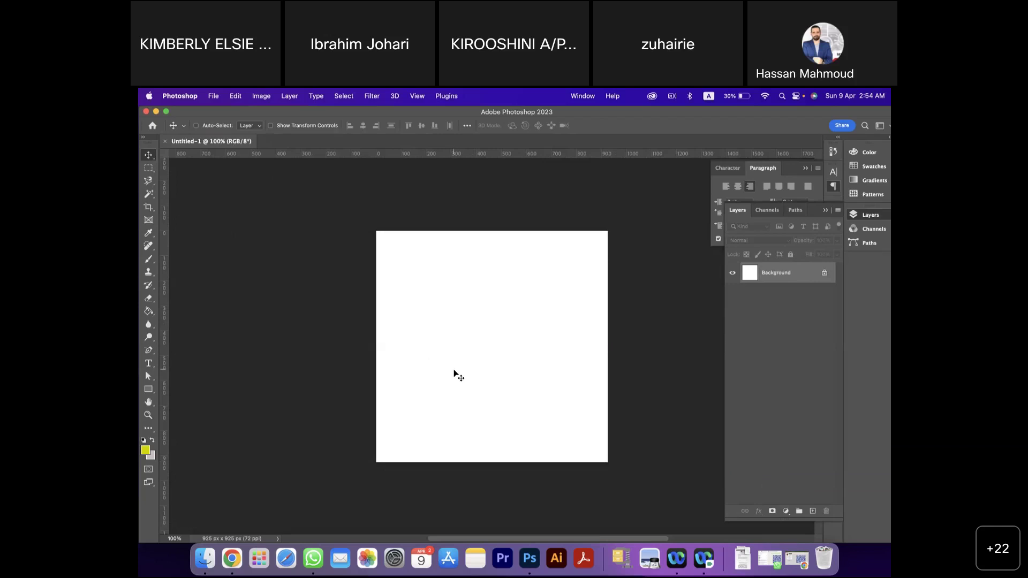
pyautogui.moveTo(228, 141); pyautogui.dragTo(262, 145)
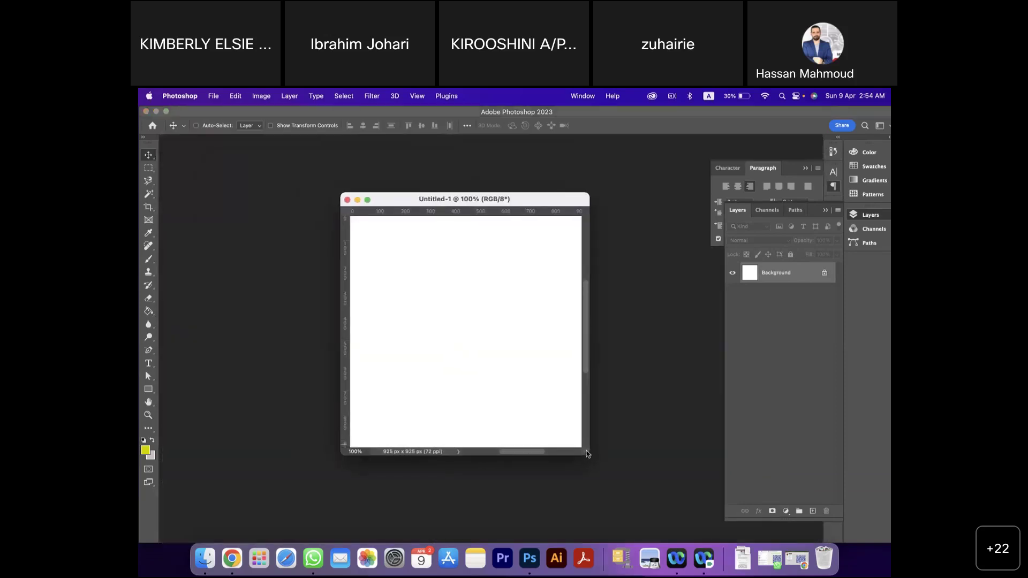
pyautogui.moveTo(587, 454); pyautogui.dragTo(644, 484)
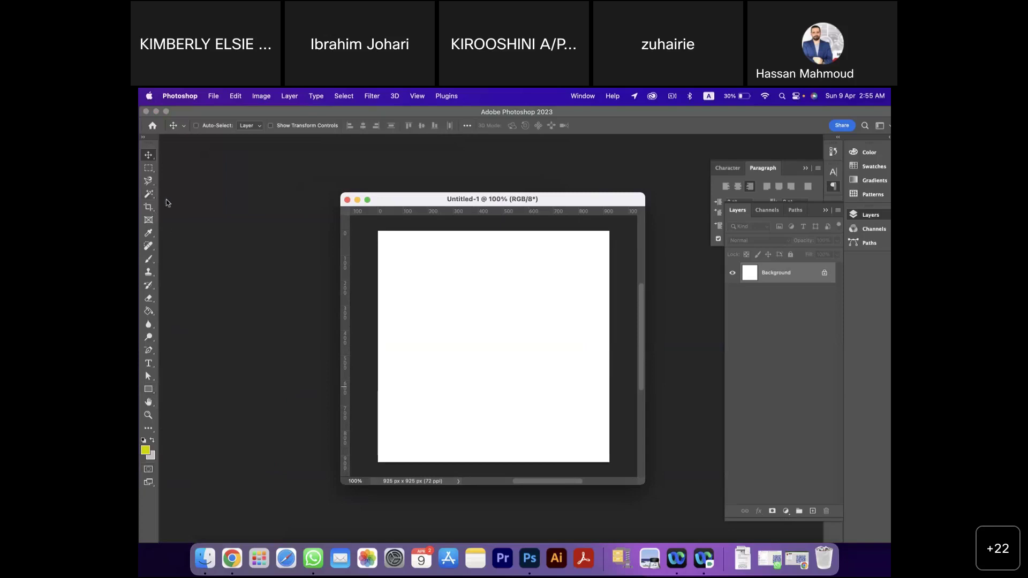
pyautogui.click(151, 161)
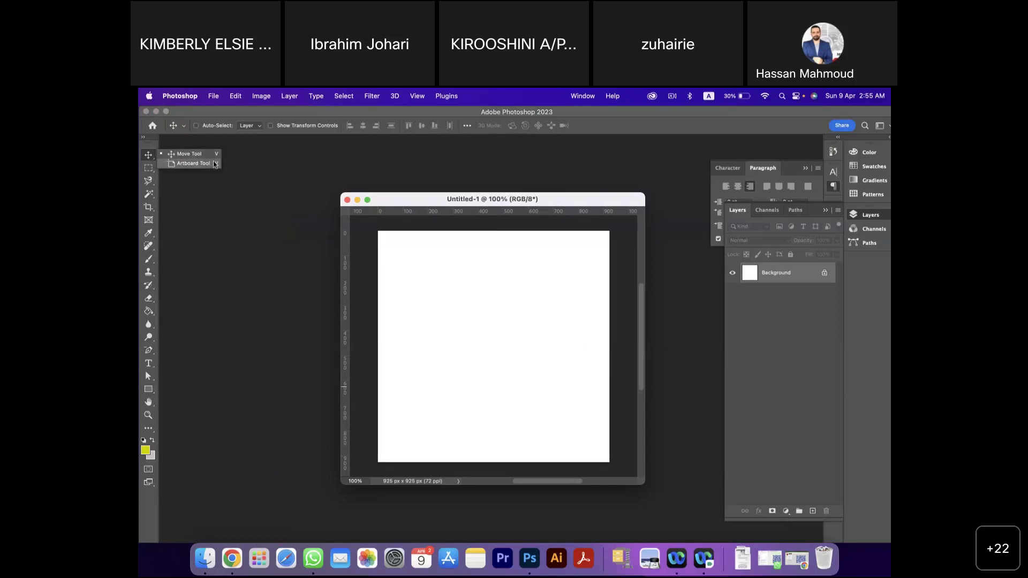
pyautogui.click(150, 170)
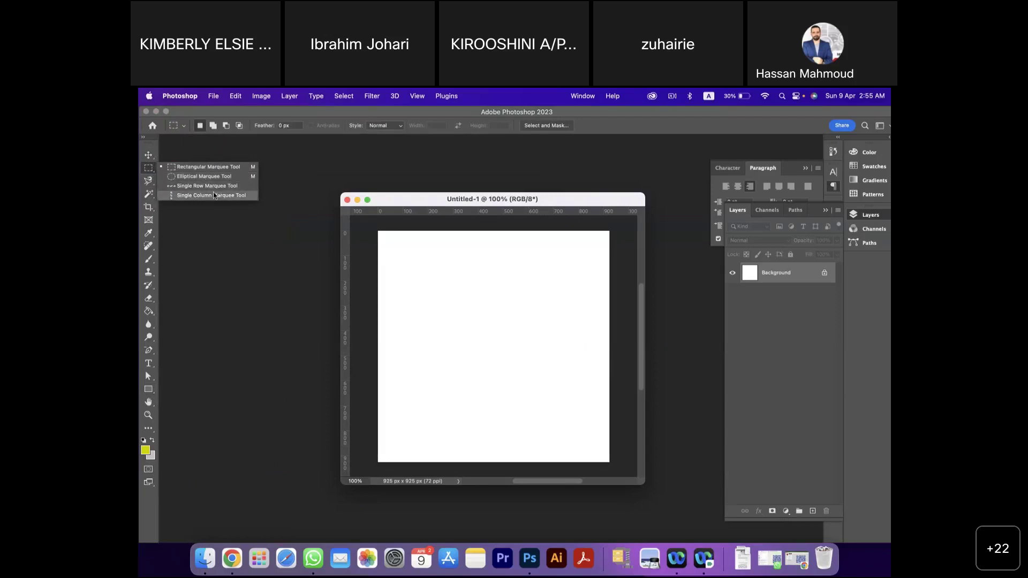
pyautogui.click(224, 231)
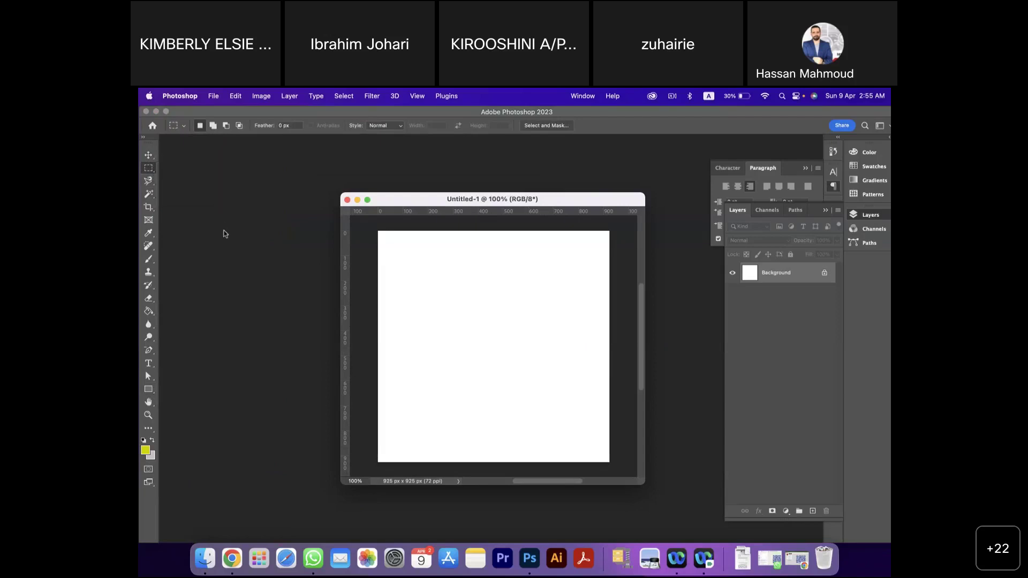
# - Draw an ellipse about 296 x 326 px in the upper-left part of the canvas, fill it with black and dismiss the shape properties
pyautogui.click(152, 396)
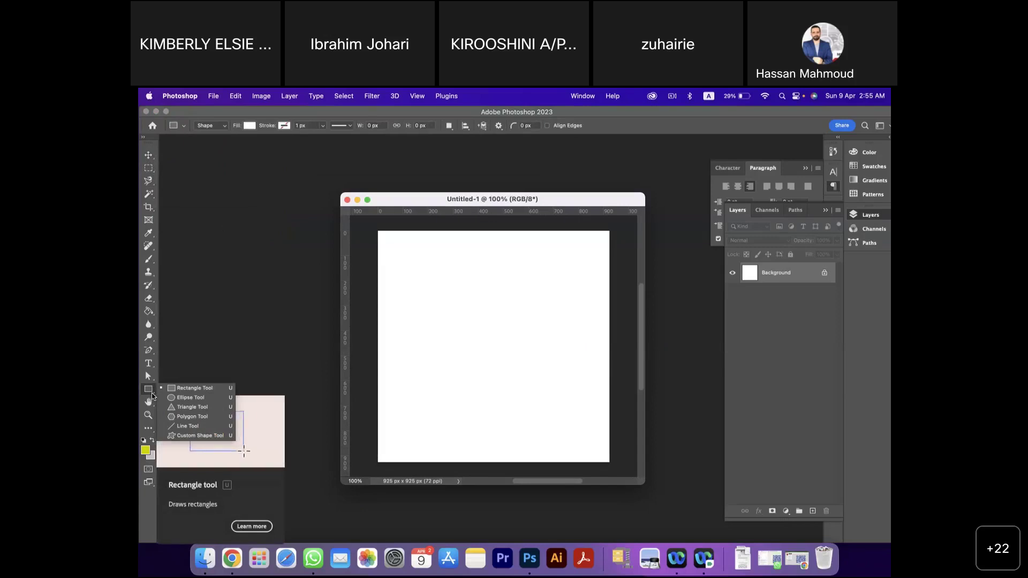
pyautogui.click(201, 401)
pyautogui.moveTo(425, 263); pyautogui.dragTo(495, 343)
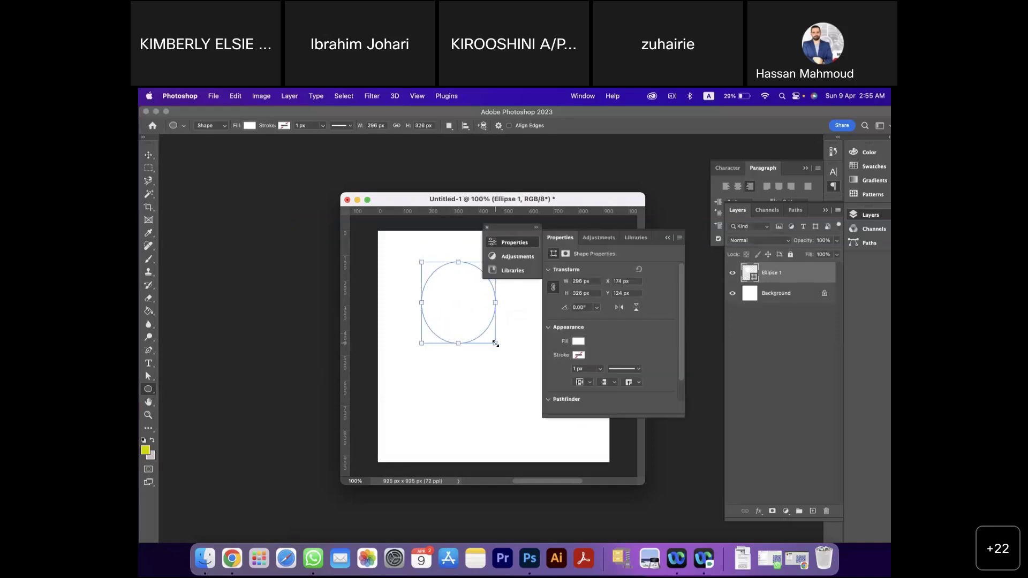
pyautogui.click(250, 126)
pyautogui.click(214, 179)
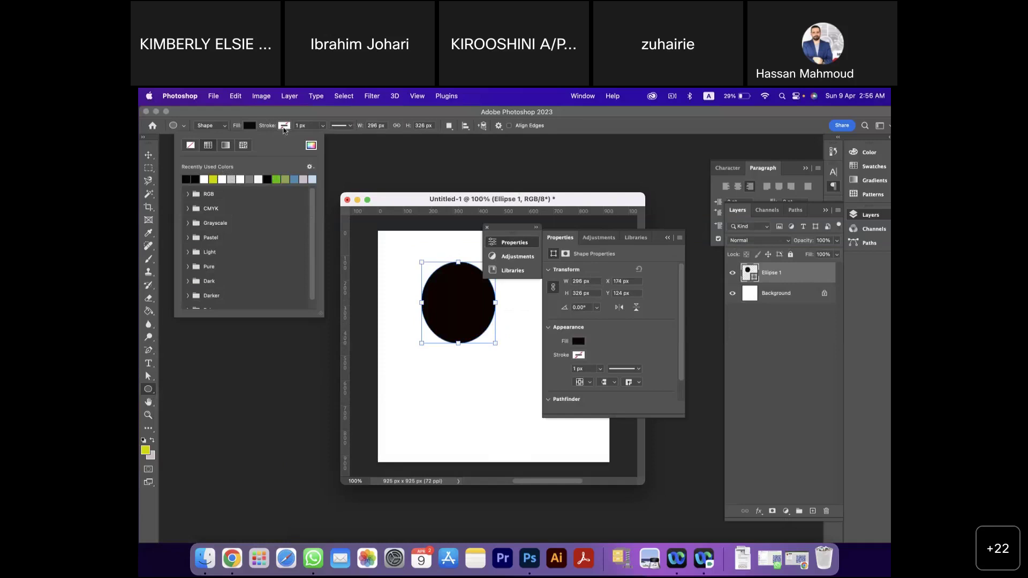
pyautogui.click(523, 378)
pyautogui.click(506, 375)
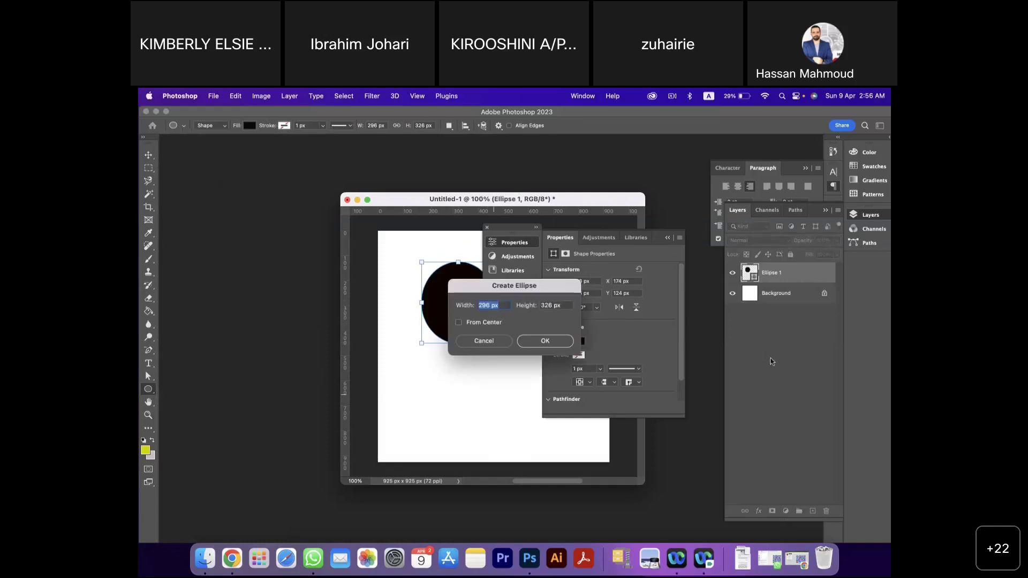
pyautogui.click(506, 345)
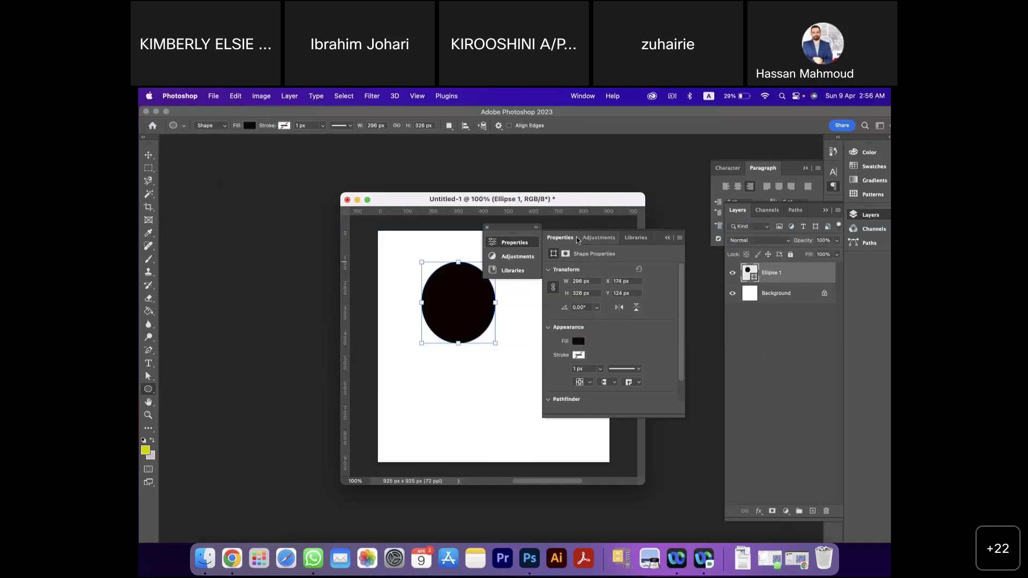
pyautogui.click(487, 228)
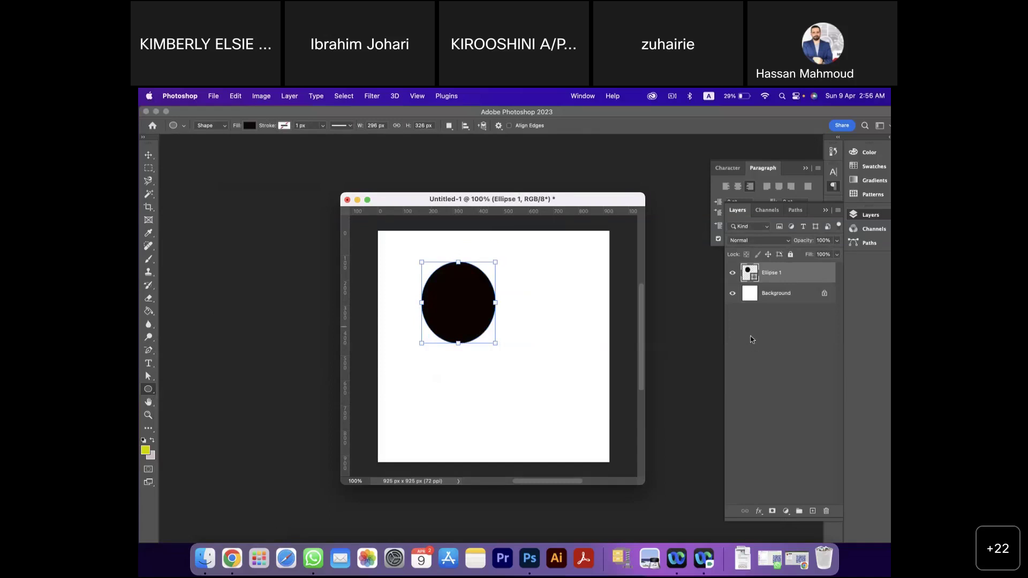
# - Toggle the ellipse layer's visibility off and on, and move the ellipse closer to the canvas's upper-left corner
pyautogui.click(733, 274)
pyautogui.click(733, 274)
pyautogui.click(733, 273)
pyautogui.click(733, 274)
pyautogui.click(149, 156)
pyautogui.moveTo(464, 294); pyautogui.dragTo(440, 289)
# - Draw a black triangle about 324 x 400 px on the canvas's right half and move it up beside the ellipse
pyautogui.click(148, 390)
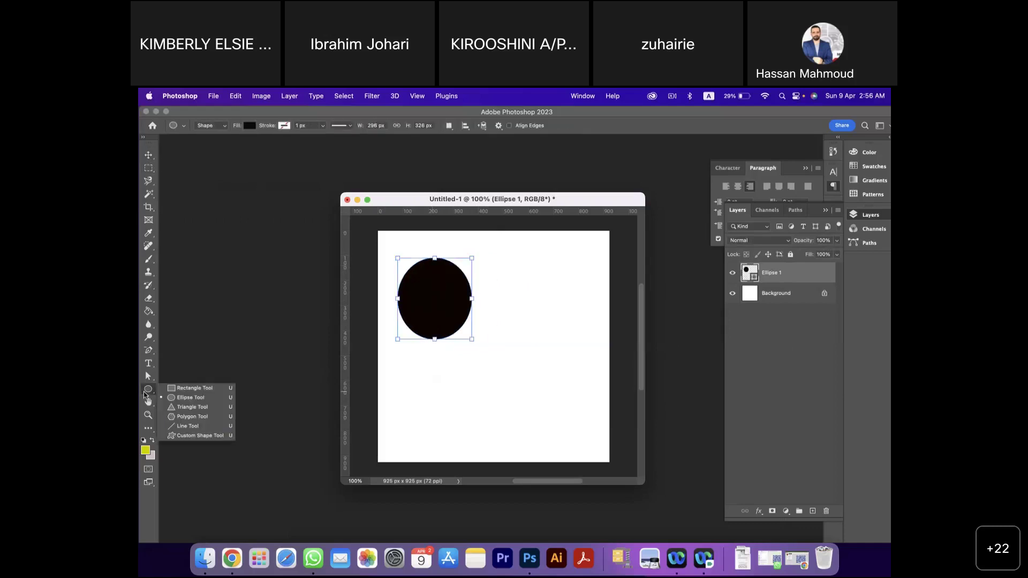
pyautogui.click(204, 409)
pyautogui.moveTo(518, 302); pyautogui.dragTo(598, 401)
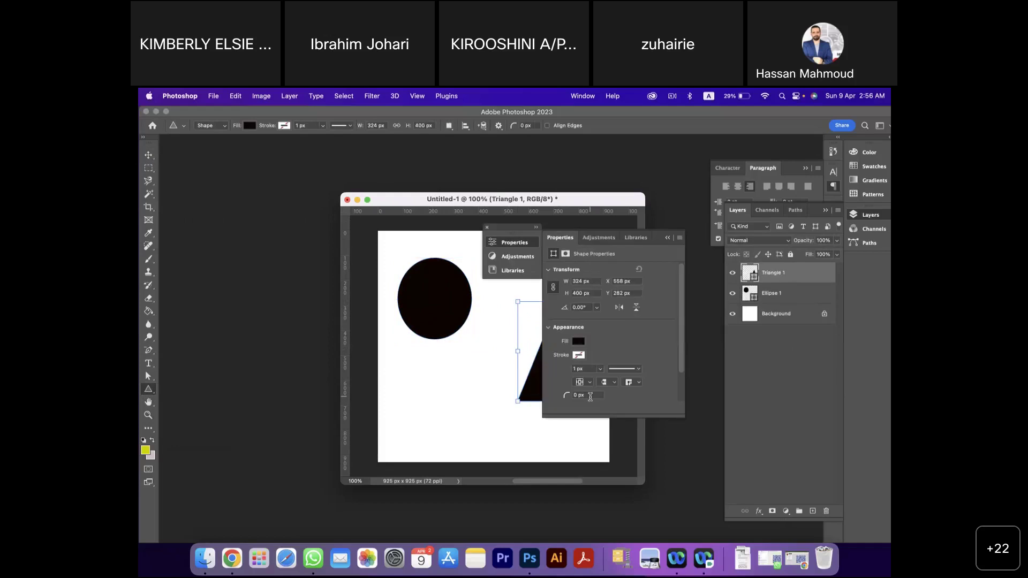
pyautogui.click(494, 245)
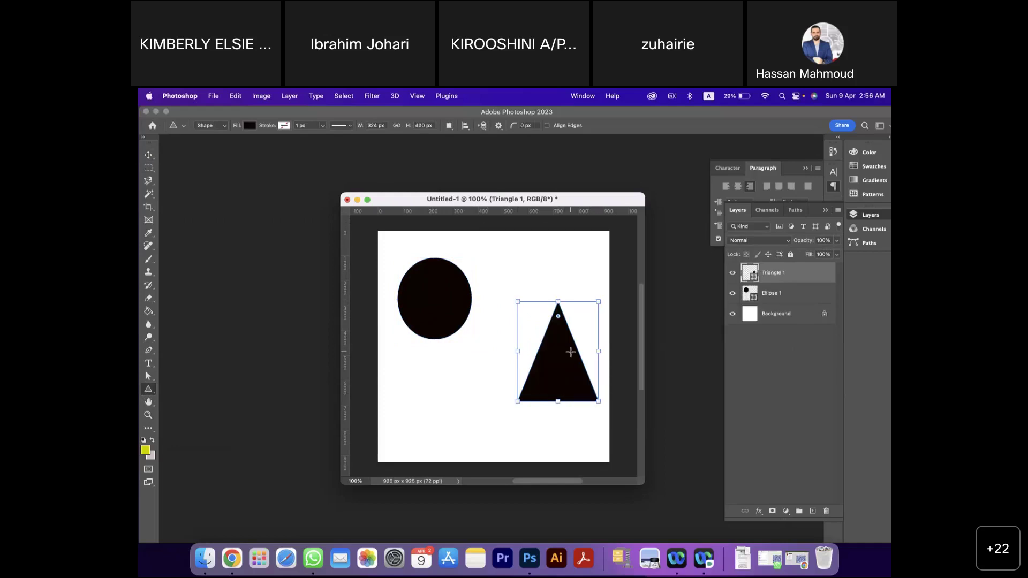
pyautogui.click(149, 155)
pyautogui.moveTo(561, 372); pyautogui.dragTo(554, 315)
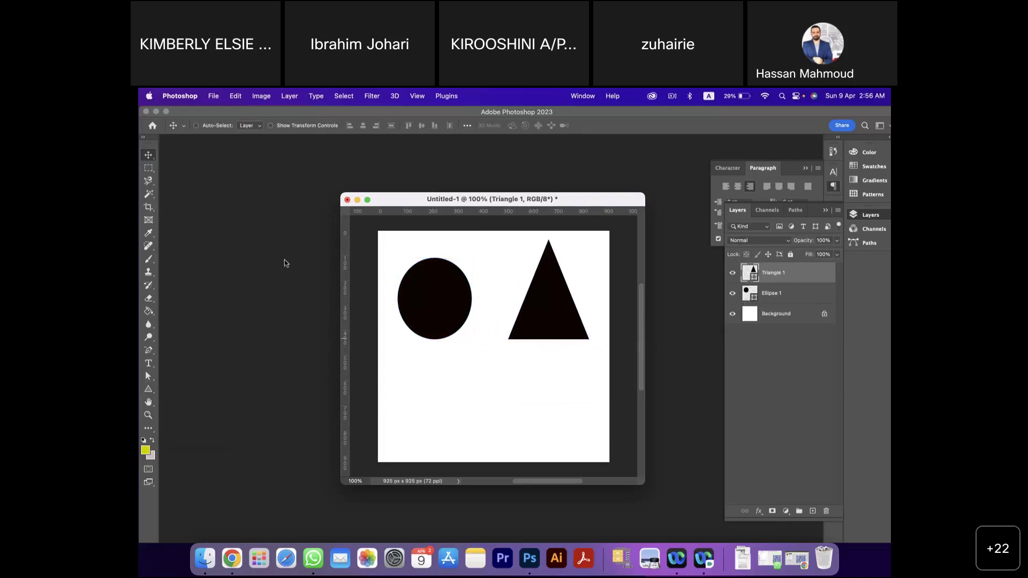
# - Open business-colleagues-working-computers-office.jpg and open-laptop-desk-online-study-screen.jpg from the EDUCATION folder and reposition the document window in the workspace
pyautogui.click(213, 97)
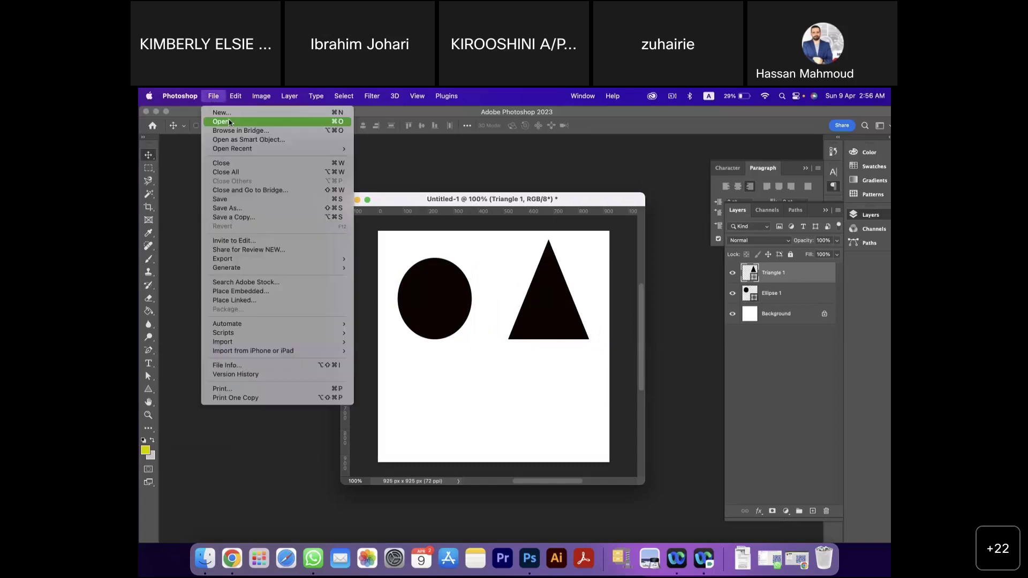
pyautogui.click(191, 253)
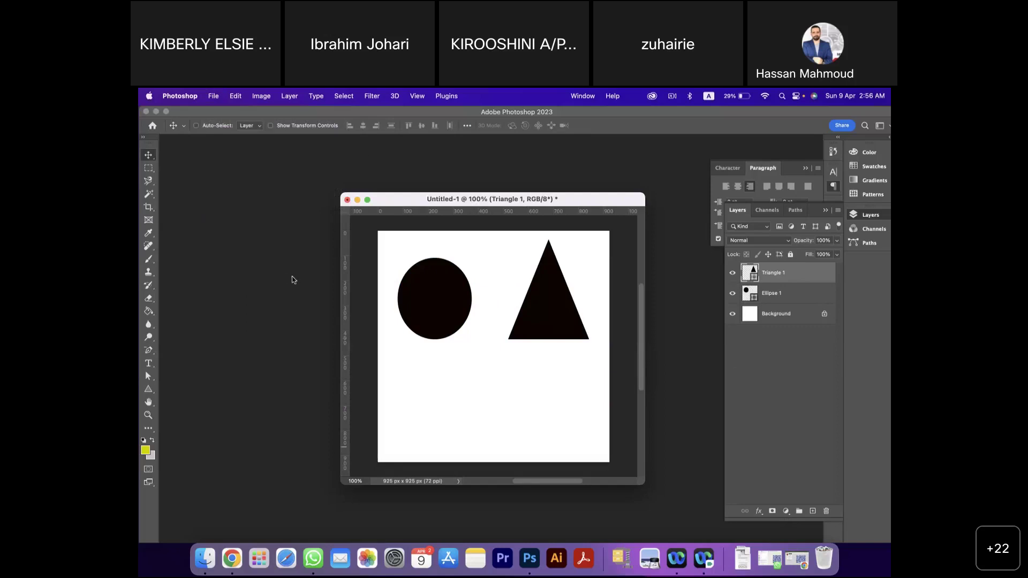
pyautogui.press('super+o')
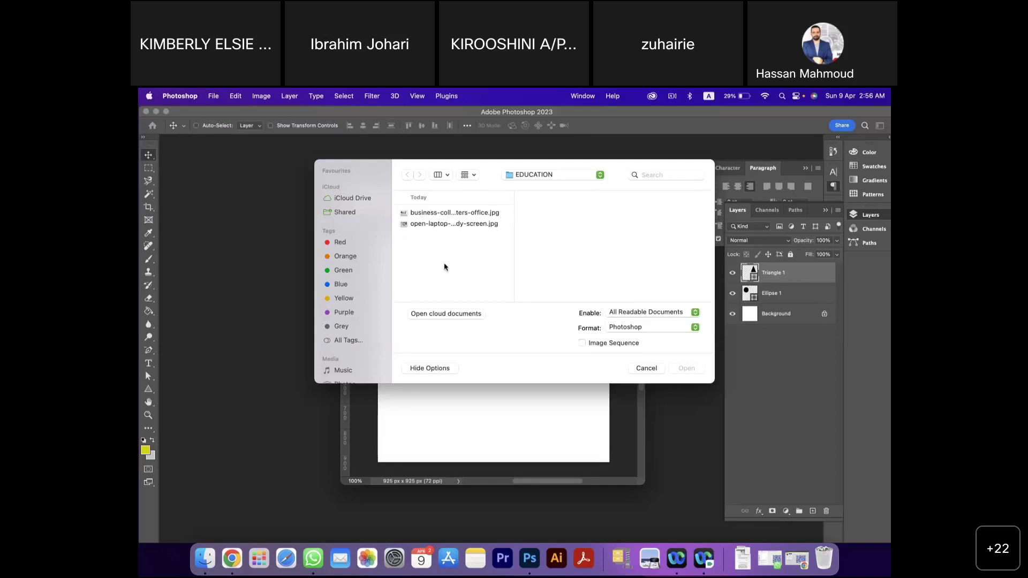
pyautogui.moveTo(469, 242); pyautogui.dragTo(442, 214)
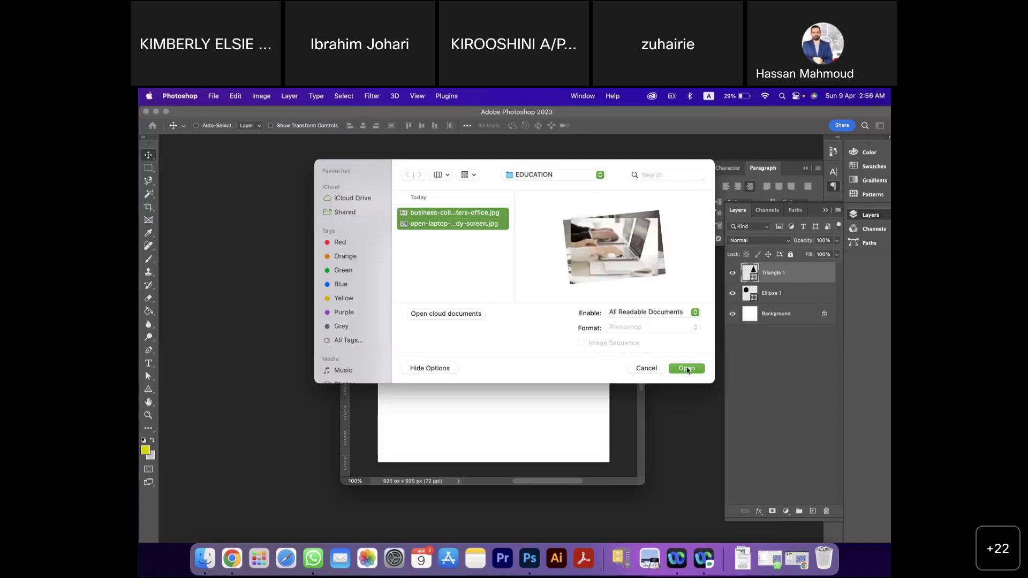
pyautogui.click(687, 369)
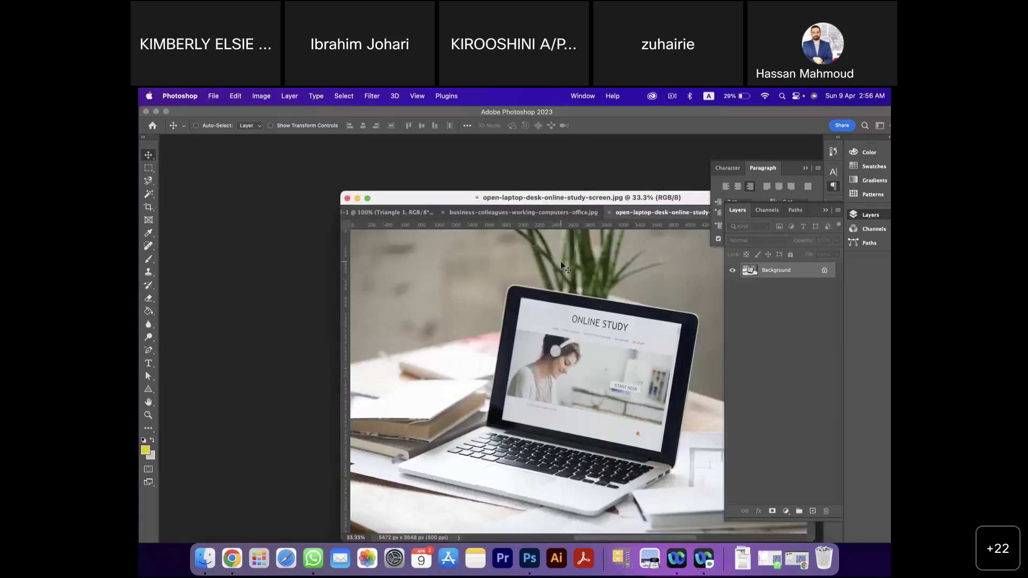
pyautogui.moveTo(556, 200); pyautogui.dragTo(422, 156)
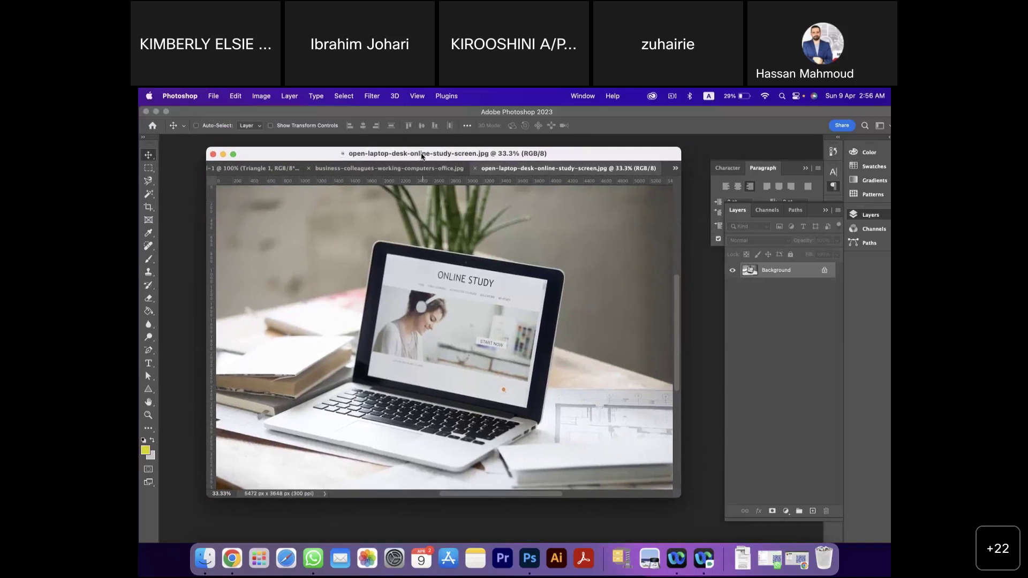
# - Check the three open documents and copy the business-colleagues photo into Untitled-1 as a new layer above the shapes, accepting the colour conversion
pyautogui.click(243, 169)
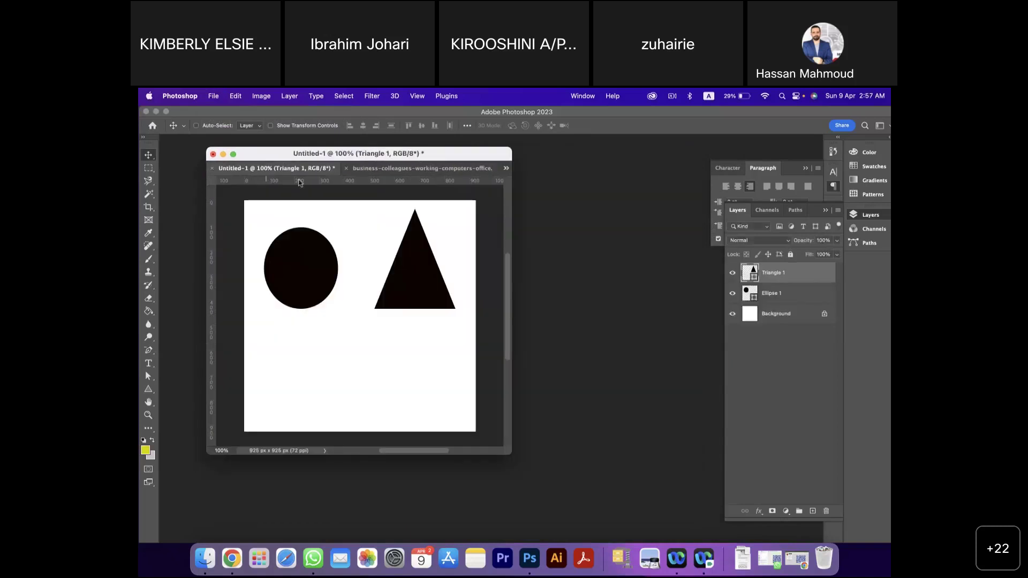
pyautogui.click(435, 170)
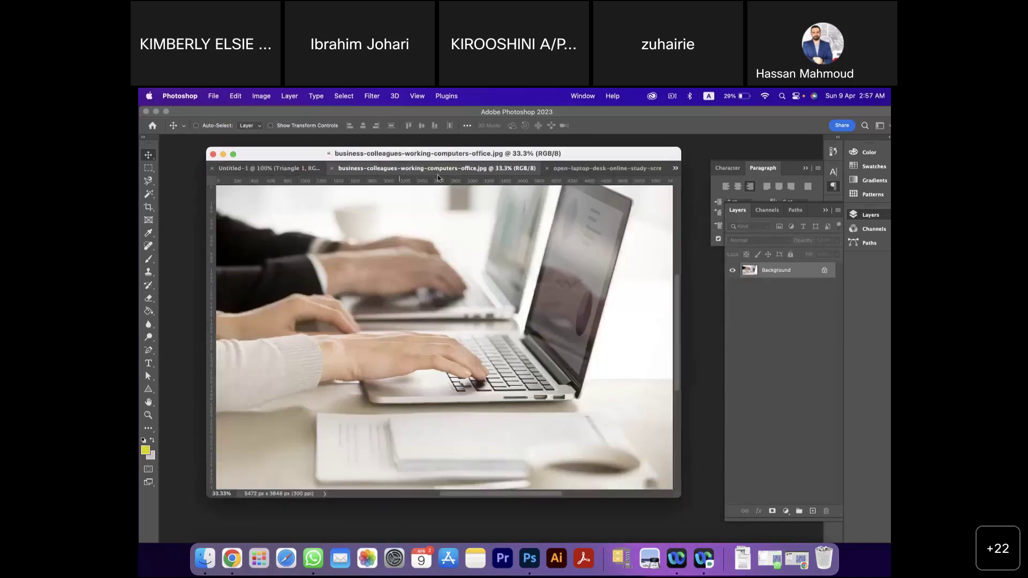
pyautogui.click(598, 171)
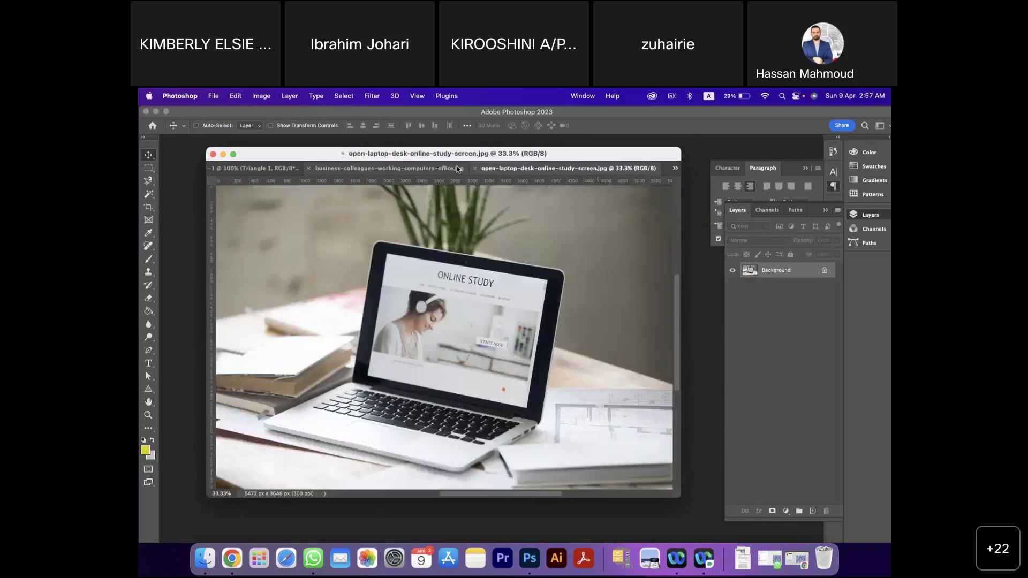
pyautogui.click(421, 169)
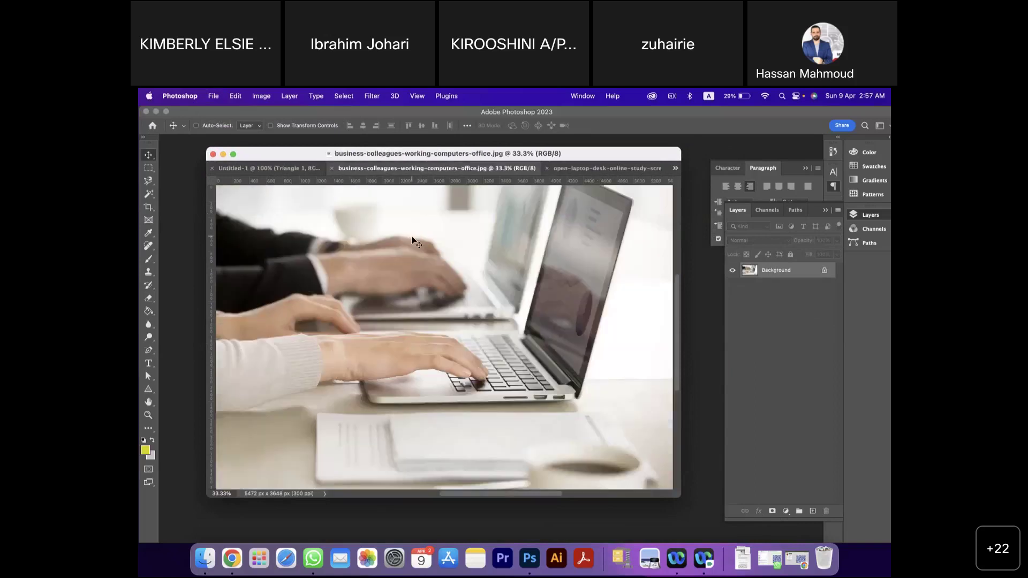
pyautogui.scroll(5, 322, 198)
pyautogui.click(289, 170)
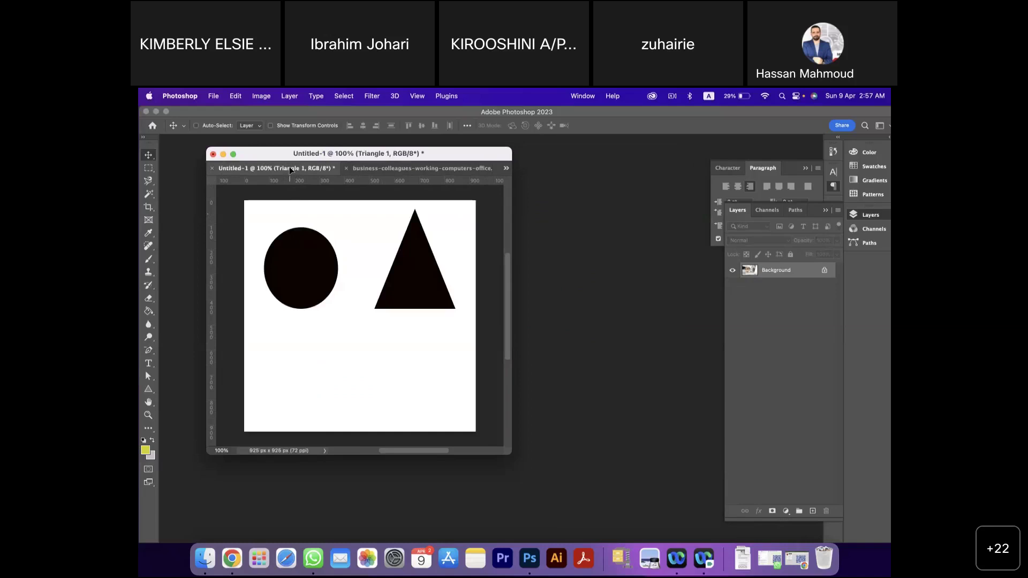
pyautogui.press('super+v')
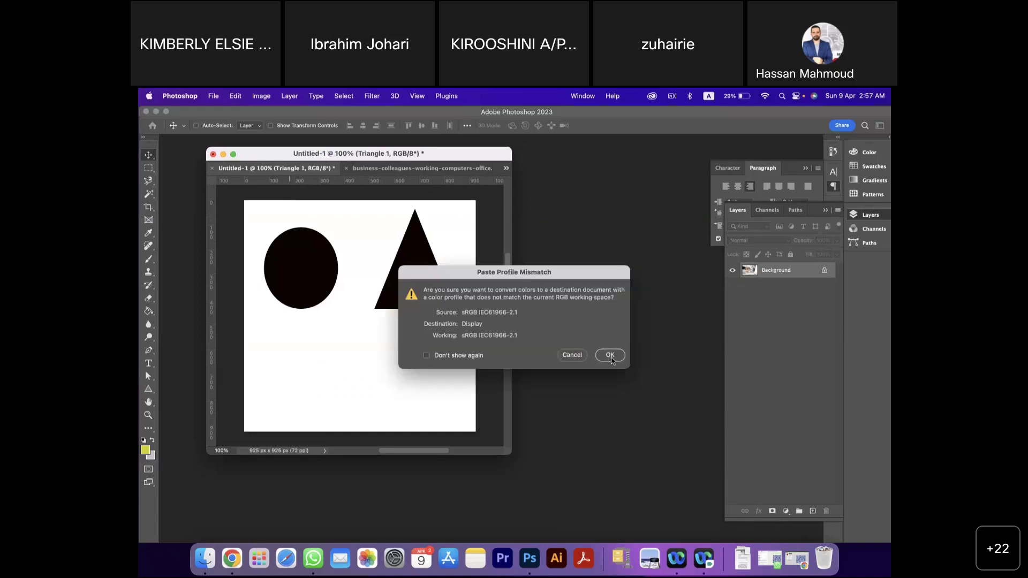
pyautogui.click(612, 356)
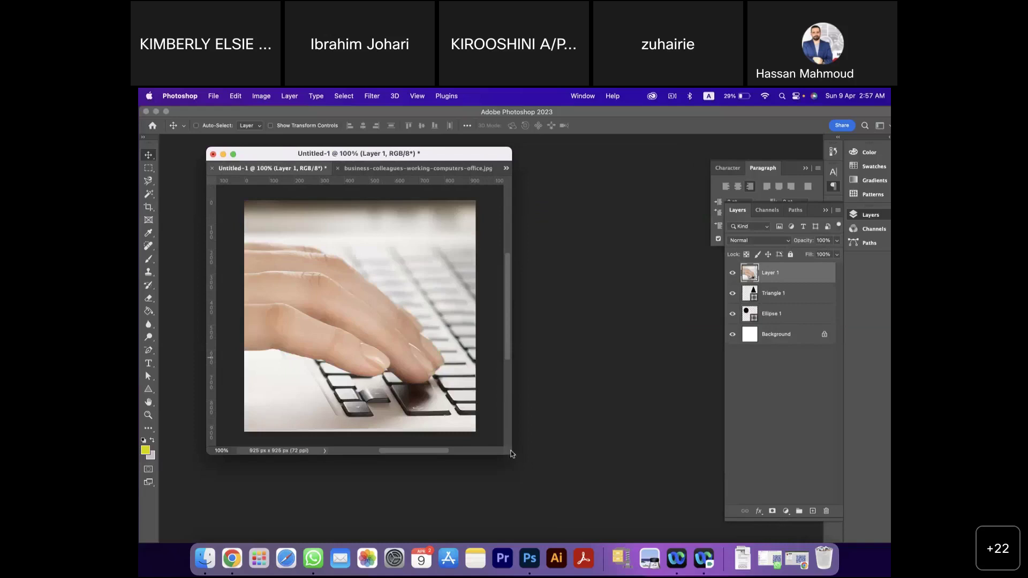
# - Zoom Untitled-1 out to 50% and enlarge its window so there is free space around the canvas
pyautogui.moveTo(509, 454); pyautogui.dragTo(679, 500)
pyautogui.click(148, 415)
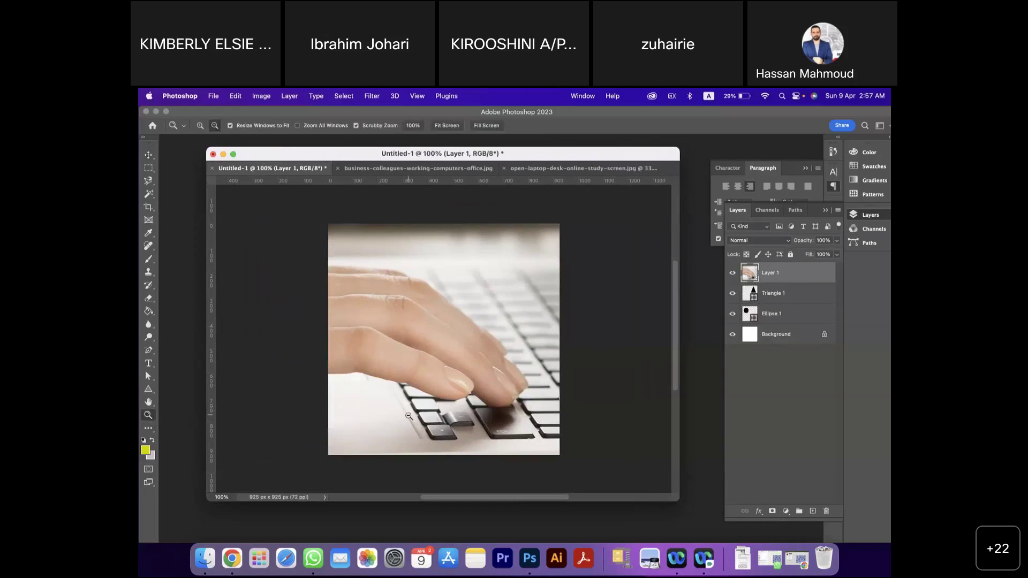
pyautogui.keyDown('alt'); pyautogui.click(477, 368); pyautogui.keyUp('alt')
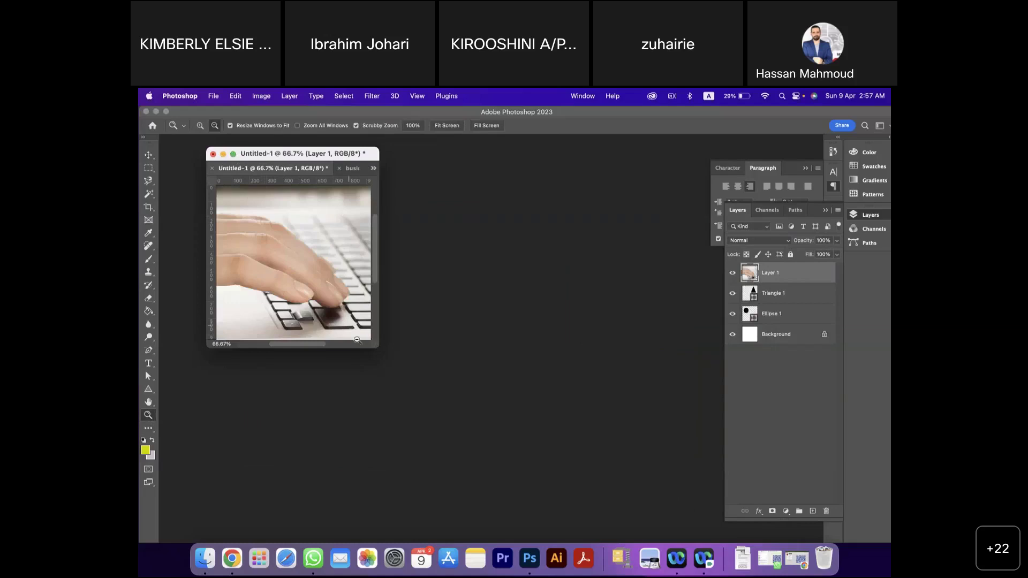
pyautogui.moveTo(377, 348); pyautogui.dragTo(710, 525)
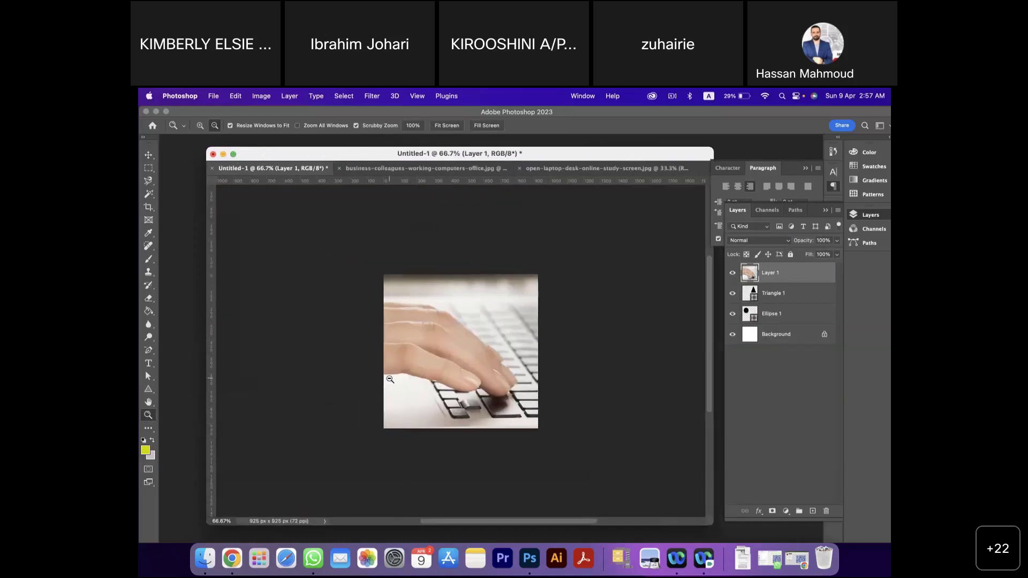
pyautogui.click(447, 381)
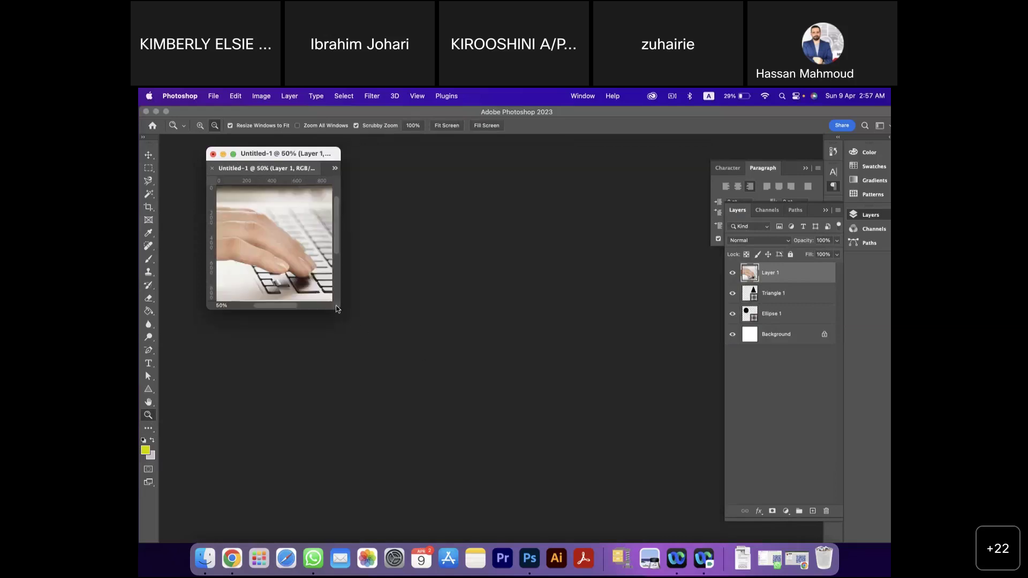
pyautogui.moveTo(339, 309); pyautogui.dragTo(705, 524)
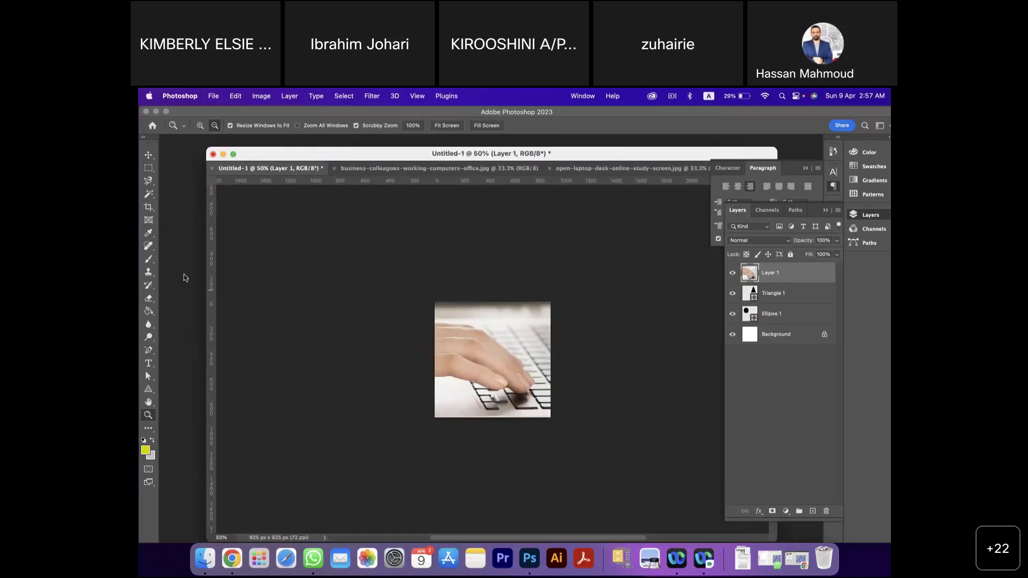
pyautogui.click(149, 156)
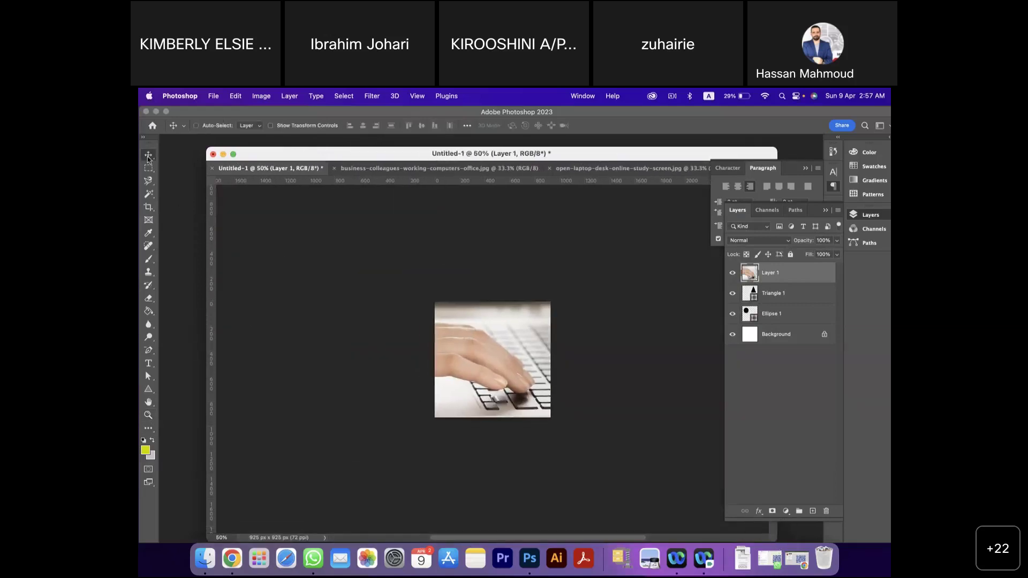
pyautogui.click(235, 96)
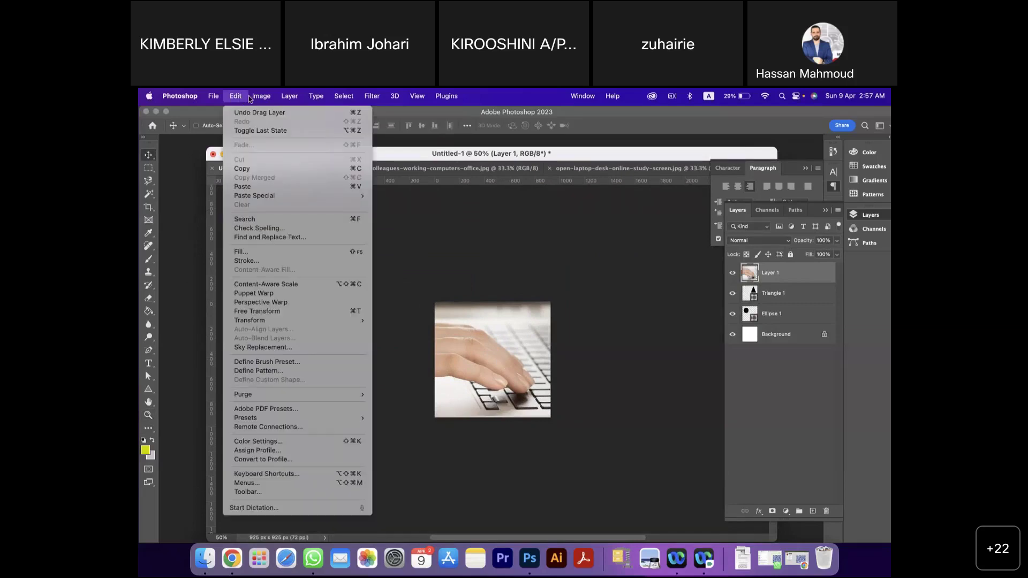
pyautogui.moveTo(252, 98)
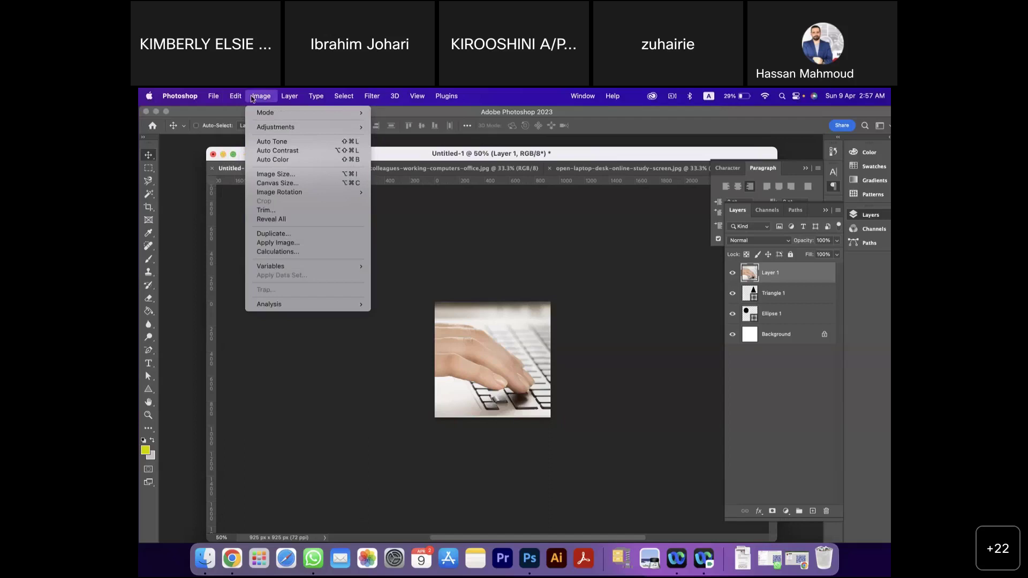
pyautogui.moveTo(298, 101)
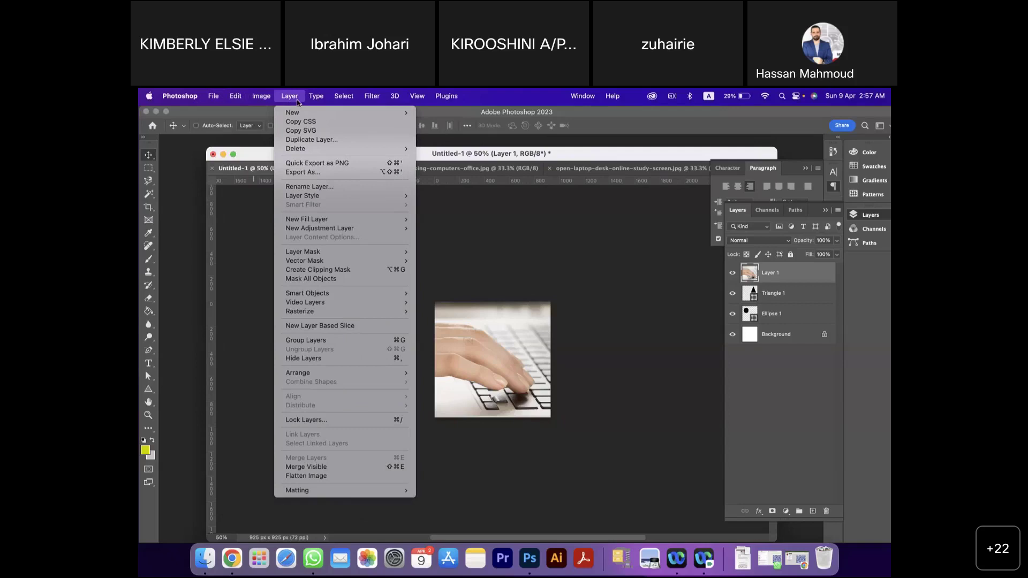
# - Start and confirm a Scale transform on the Layer 1 photo, and reposition the photo on the canvas until its corner shows
pyautogui.moveTo(342, 102)
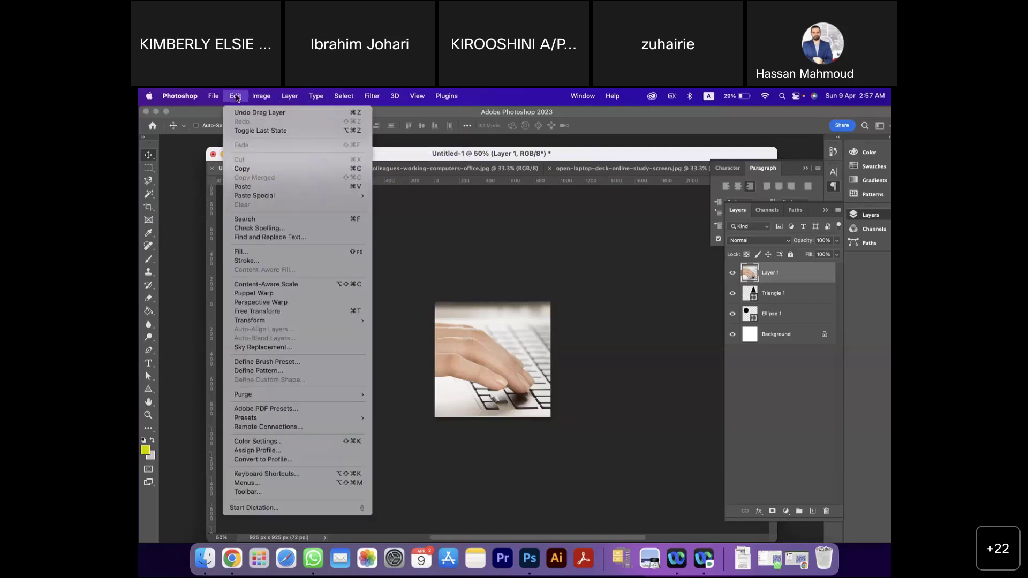
pyautogui.moveTo(354, 322)
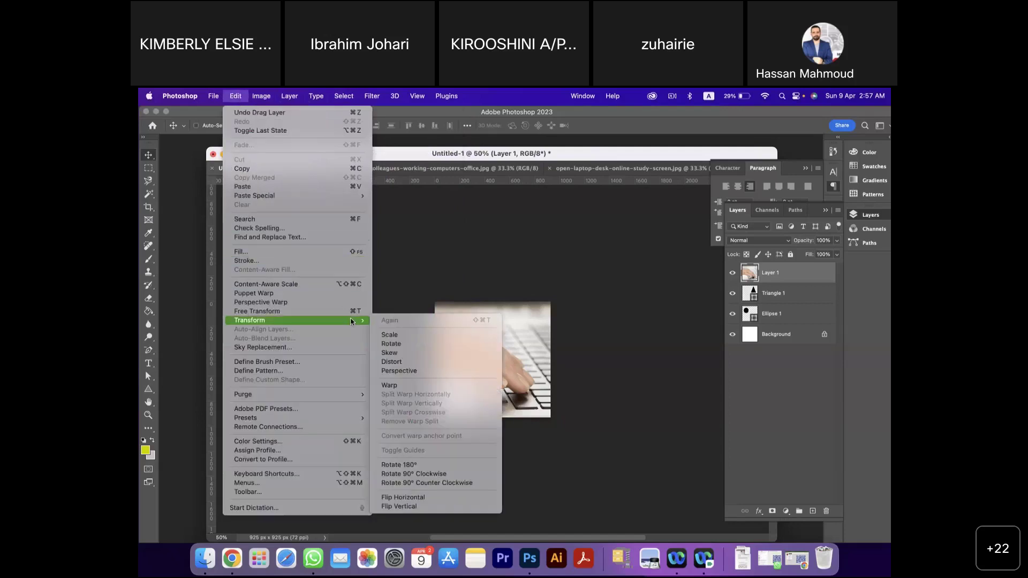
pyautogui.click(414, 338)
pyautogui.moveTo(482, 404); pyautogui.dragTo(512, 378)
pyautogui.press('Return')
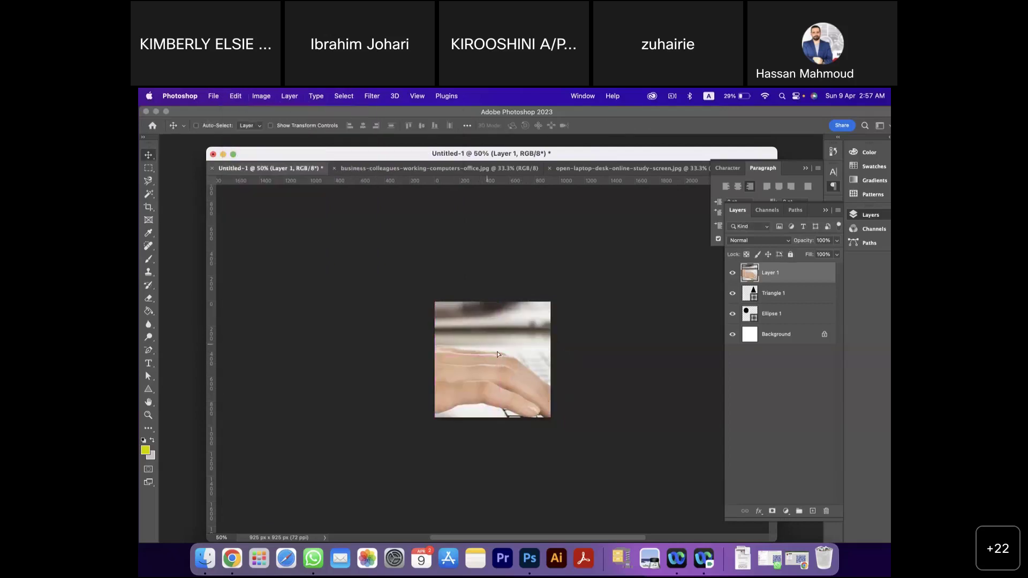
pyautogui.moveTo(497, 351)
pyautogui.mouseDown()
pyautogui.moveTo(406, 272)
pyautogui.moveTo(511, 327)
pyautogui.moveTo(492, 338)
pyautogui.mouseUp()
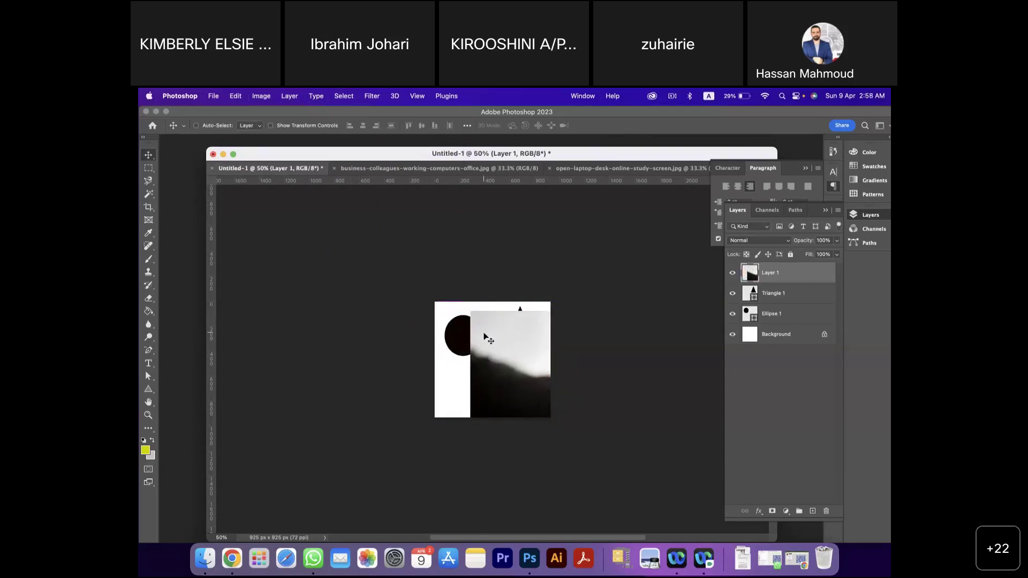
# - Scale the Layer 1 photo down to about the canvas width, roughly 908 x 605 px, and place it along the canvas's upper edge
pyautogui.click(236, 97)
pyautogui.moveTo(343, 320)
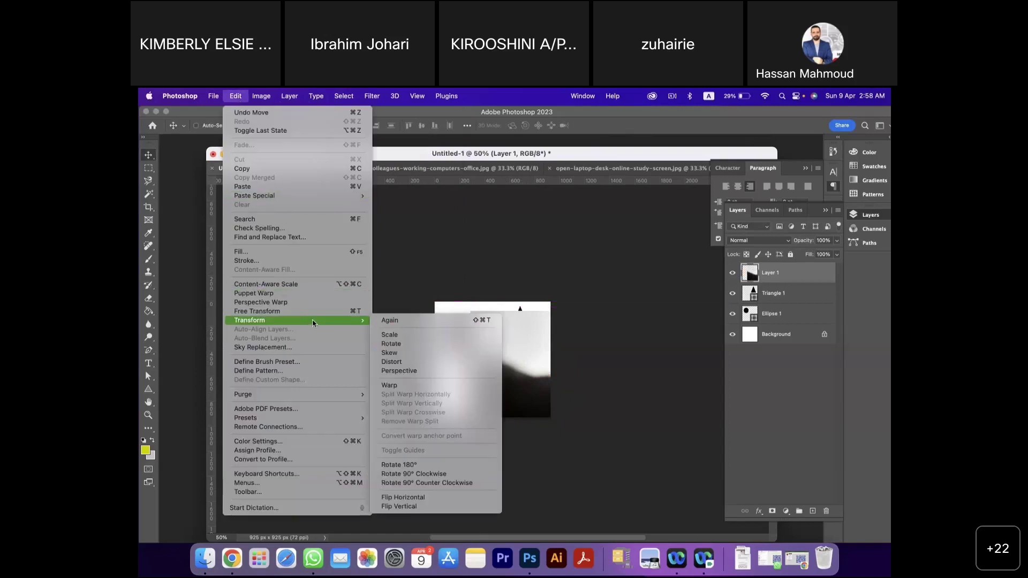
pyautogui.click(391, 335)
pyautogui.moveTo(600, 399); pyautogui.dragTo(513, 311)
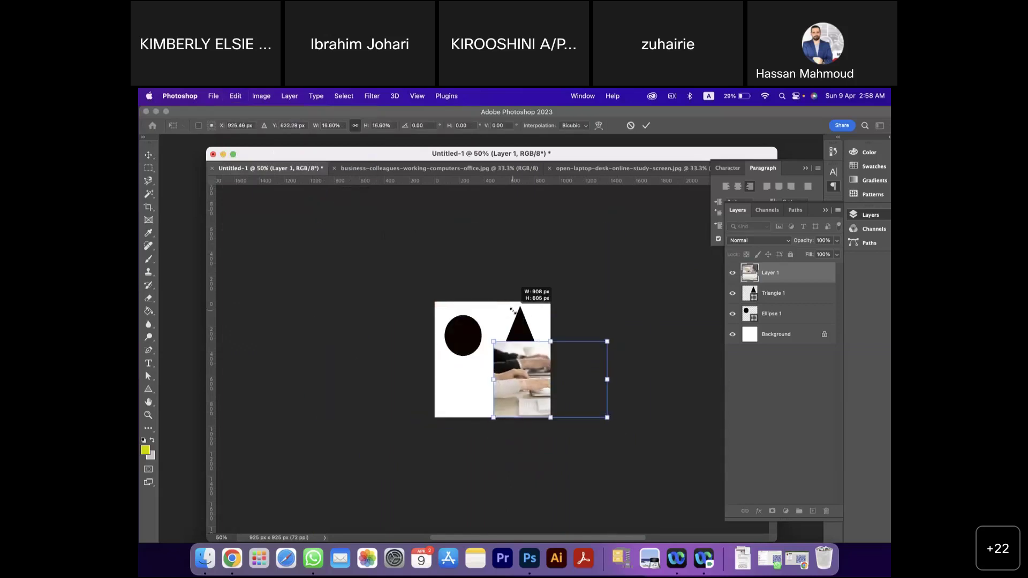
pyautogui.moveTo(525, 370); pyautogui.dragTo(466, 329)
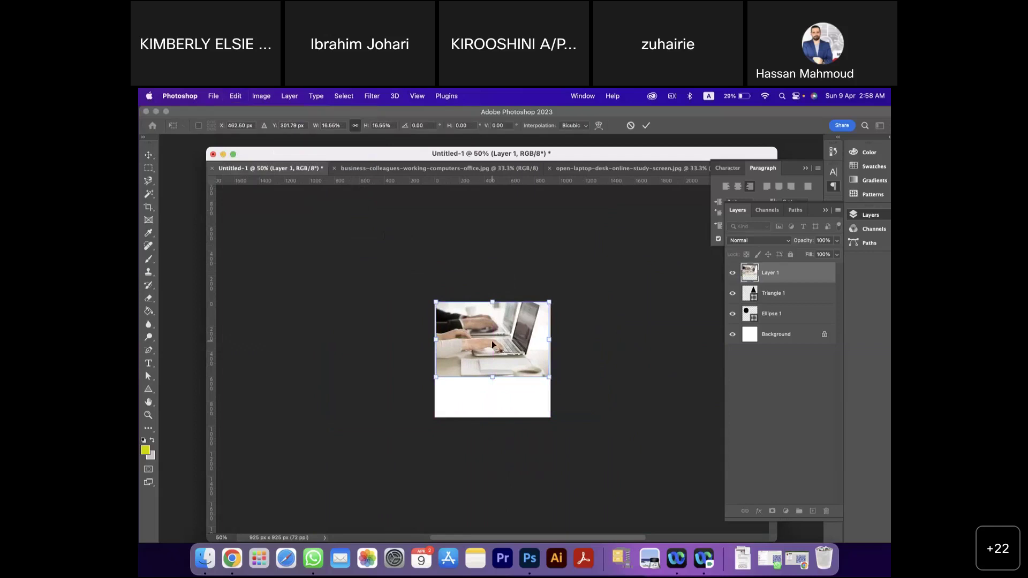
pyautogui.press('Return')
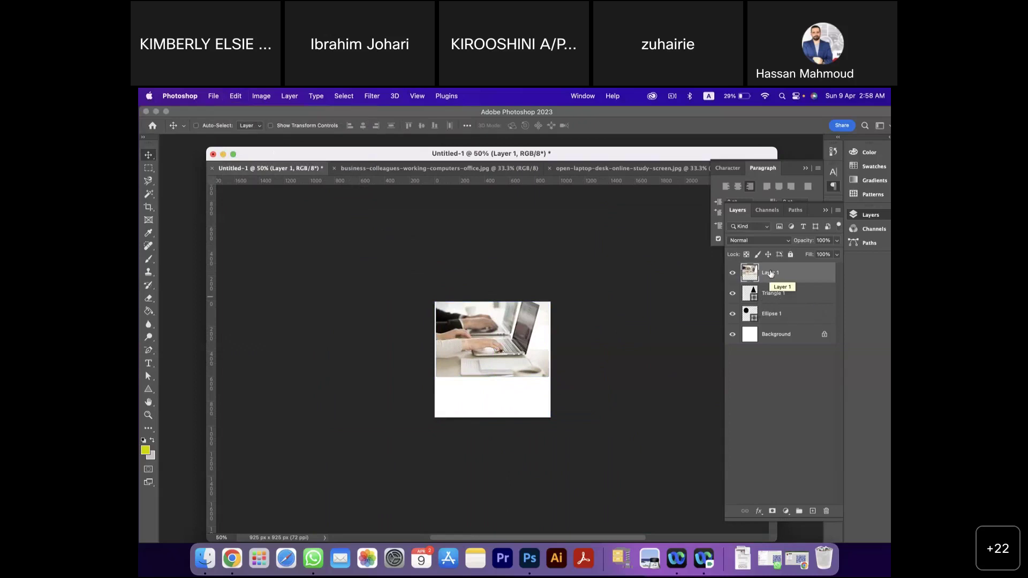
# - Move Layer 1 between Triangle 1 and Ellipse 1 and clip the photo to the ellipse
pyautogui.moveTo(772, 294); pyautogui.dragTo(773, 298)
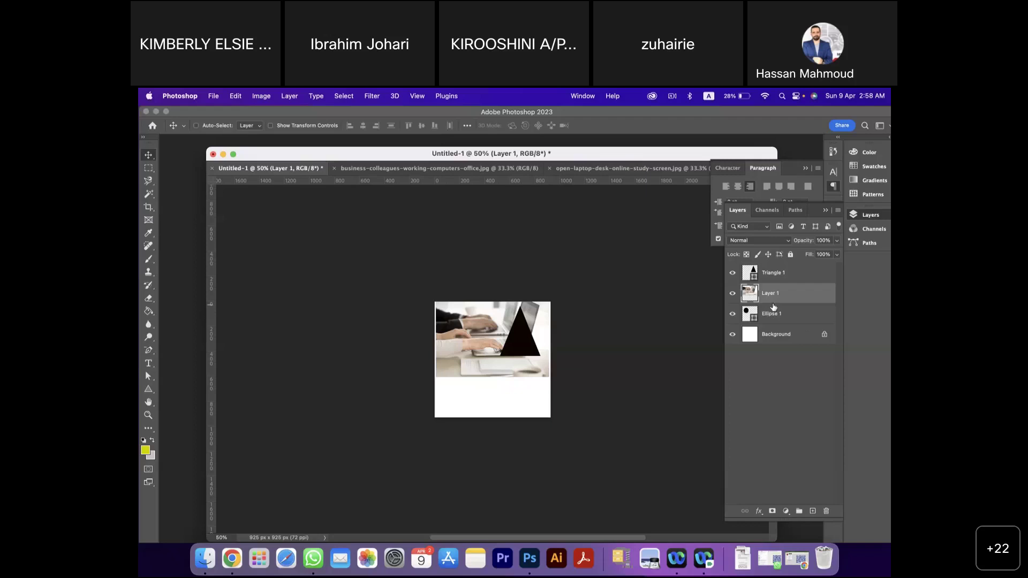
pyautogui.press('super')
pyautogui.keyDown('alt'); pyautogui.click(773, 303); pyautogui.keyUp('alt')
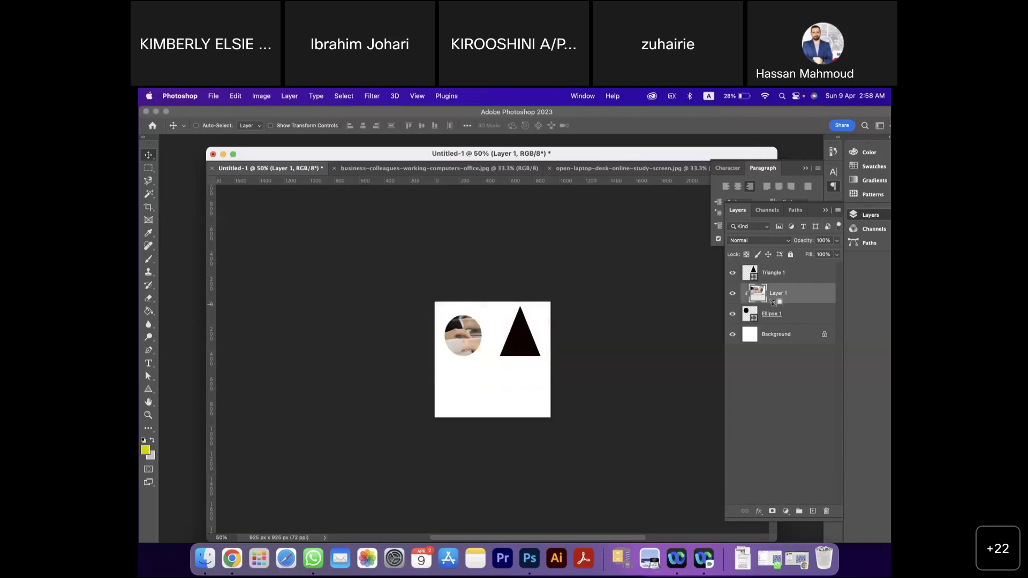
# - Zoom Untitled-1 to 200% and examine the photo clipped inside the ellipse
pyautogui.press('z')
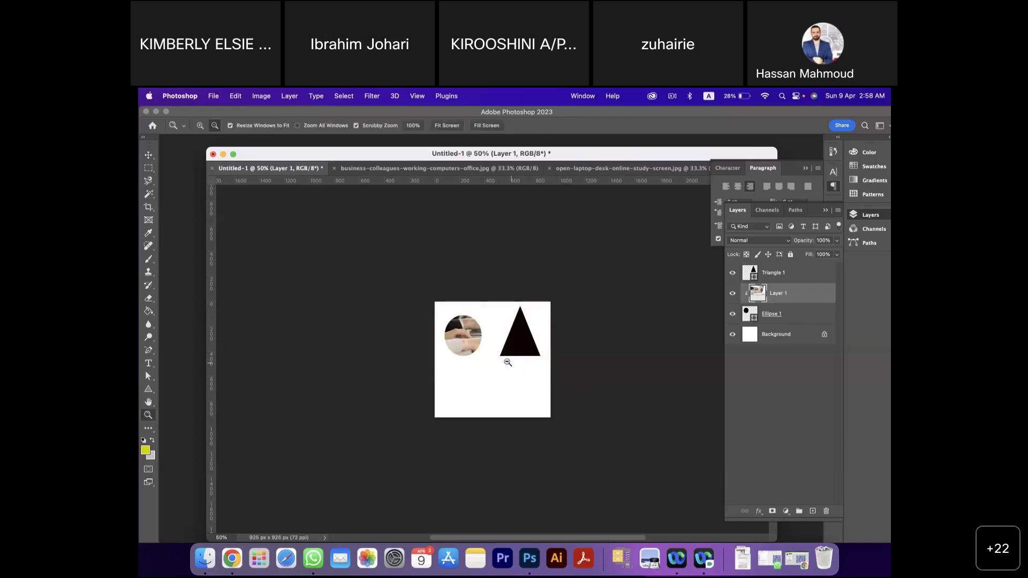
pyautogui.keyDown('alt'); pyautogui.click(472, 340); pyautogui.keyUp('alt')
pyautogui.click(200, 125)
pyautogui.click(245, 213)
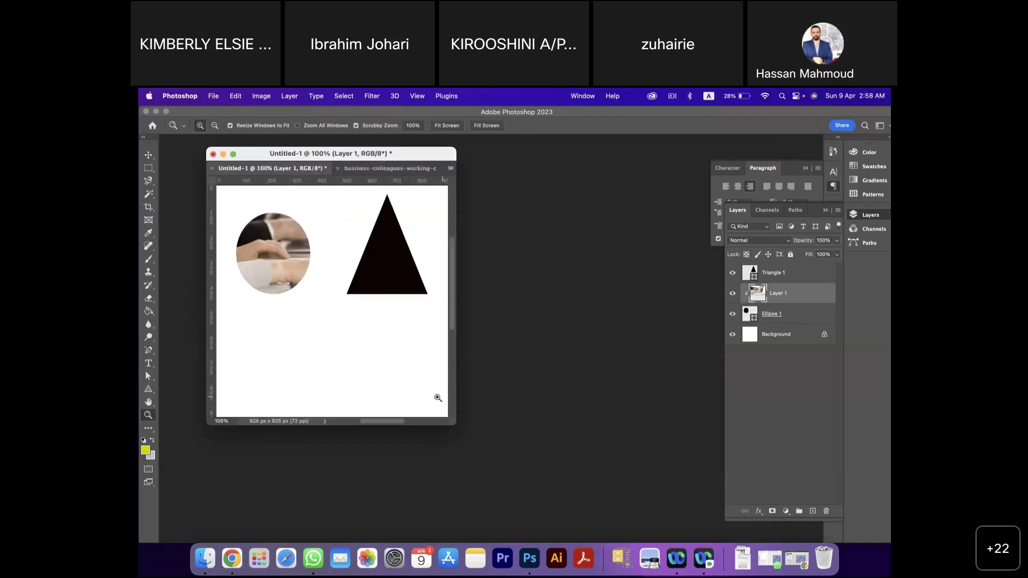
pyautogui.click(271, 267)
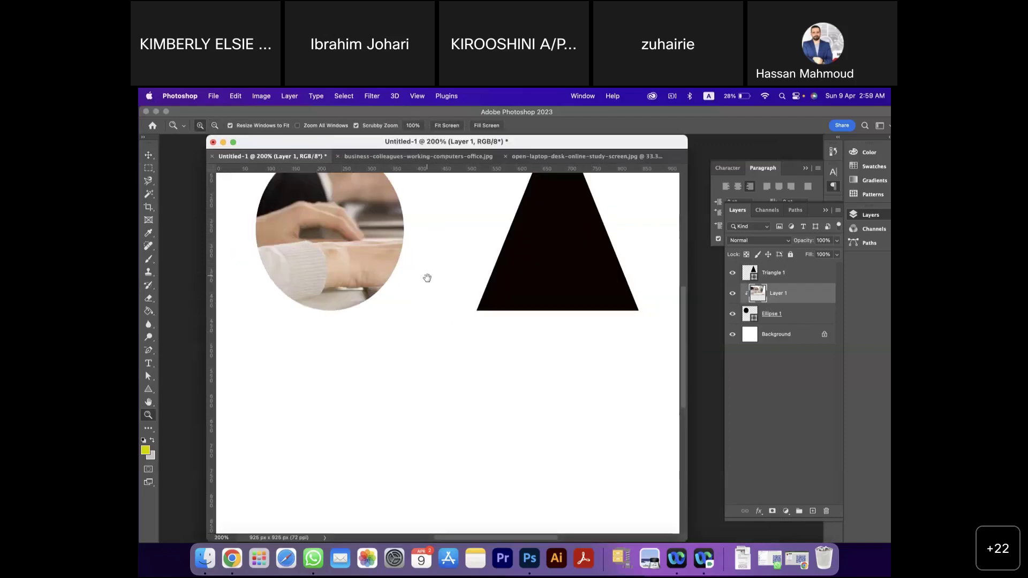
pyautogui.moveTo(425, 278); pyautogui.dragTo(466, 363)
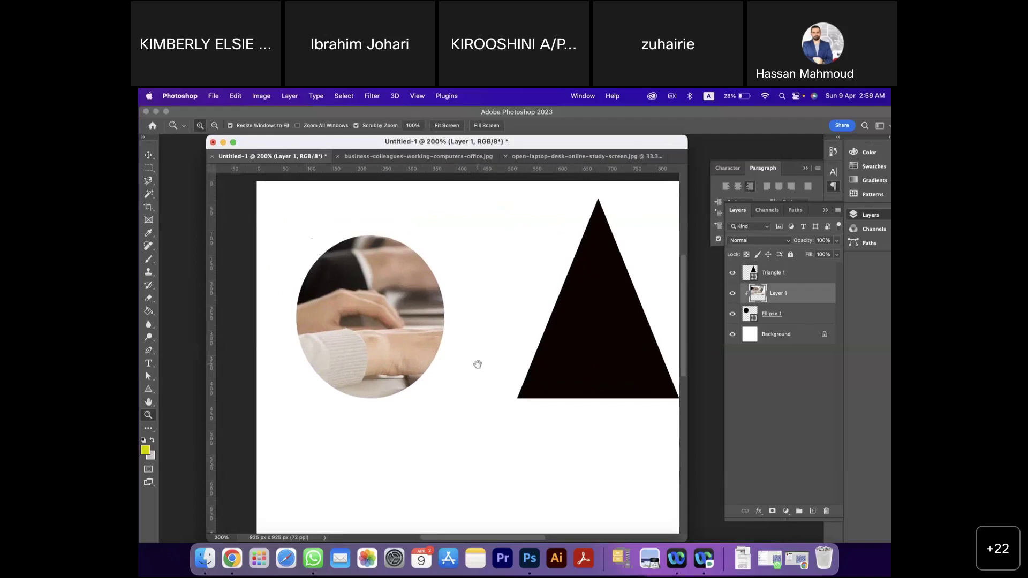
pyautogui.press('space')
pyautogui.moveTo(413, 344); pyautogui.dragTo(457, 374)
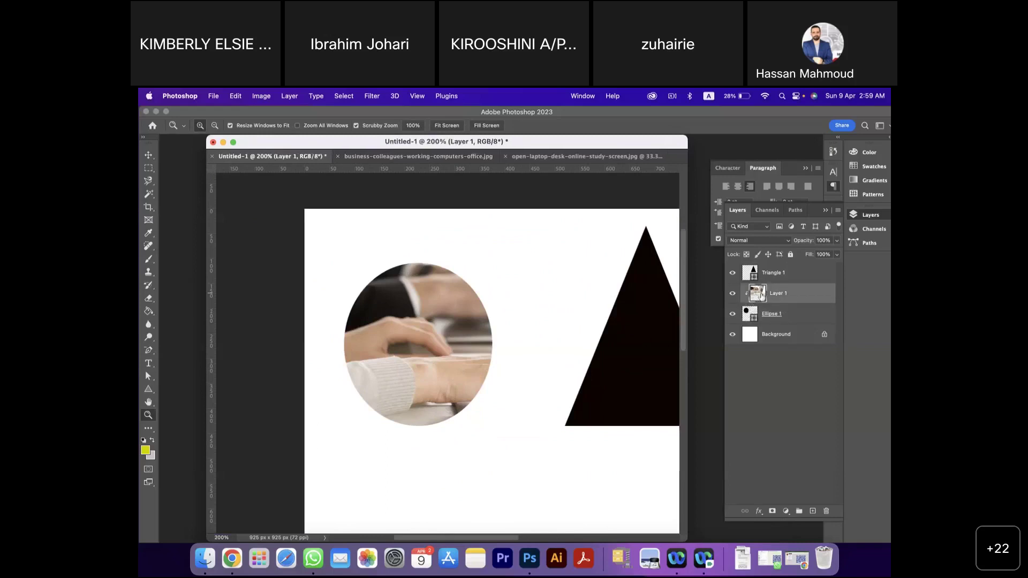
# - Scale the clipped photo down to roughly half its size and position it so the hands and laptops fill the ellipse
pyautogui.click(234, 97)
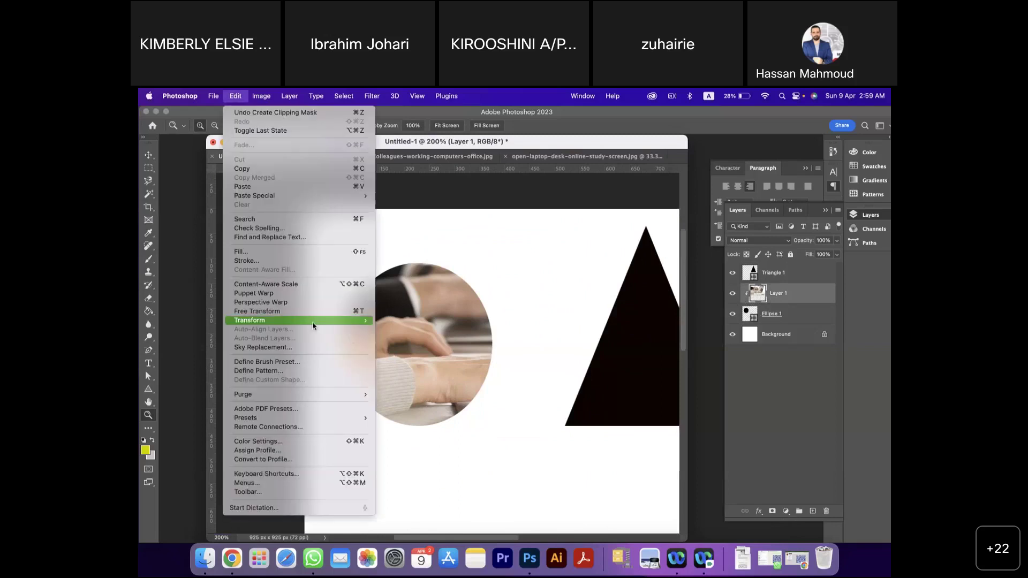
pyautogui.moveTo(316, 321)
pyautogui.click(411, 336)
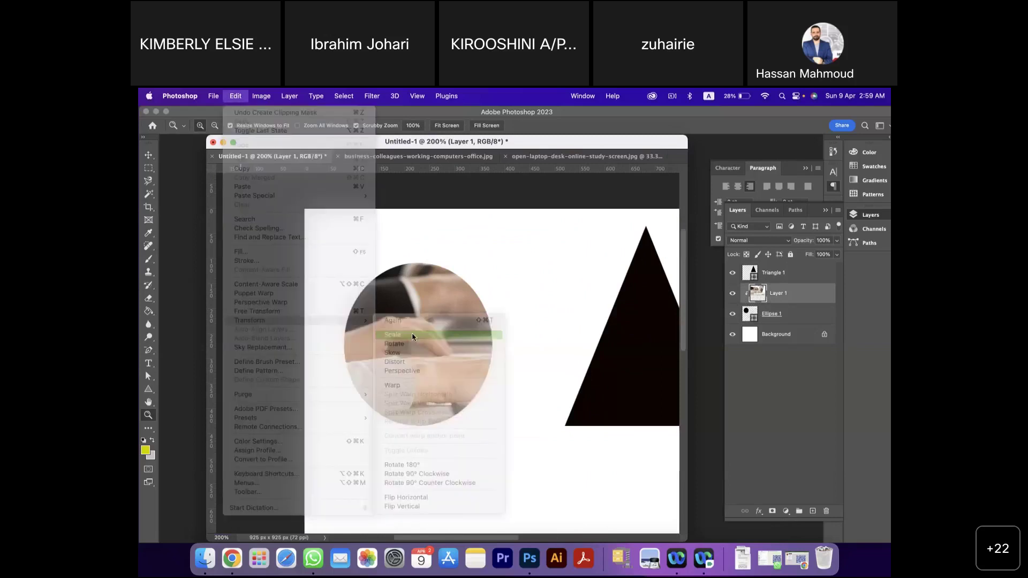
pyautogui.moveTo(308, 207); pyautogui.dragTo(528, 356)
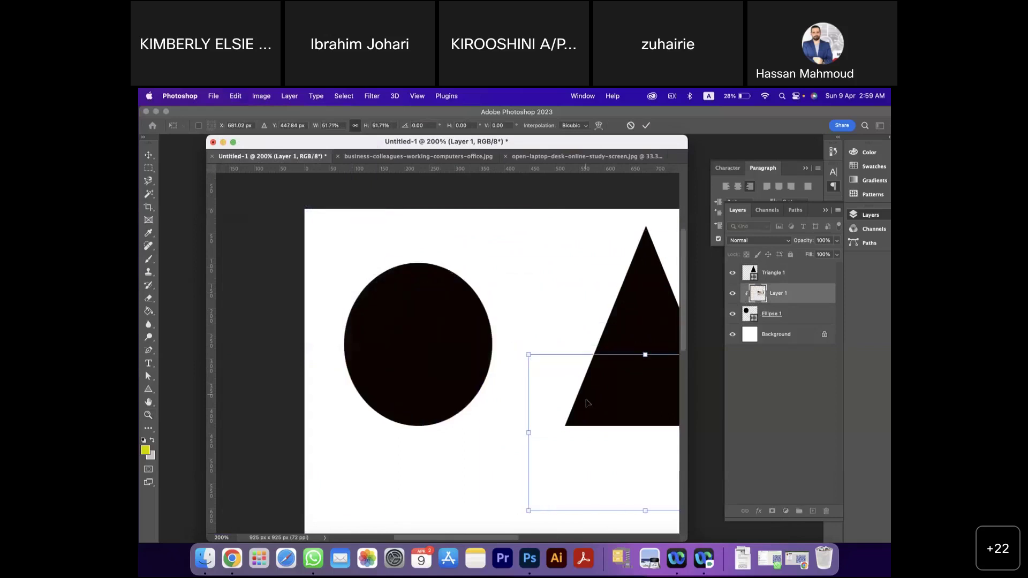
pyautogui.moveTo(589, 406); pyautogui.dragTo(491, 353)
pyautogui.moveTo(555, 414); pyautogui.dragTo(545, 407)
pyautogui.moveTo(462, 337); pyautogui.dragTo(463, 347)
pyautogui.moveTo(432, 419); pyautogui.dragTo(432, 429)
pyautogui.moveTo(432, 269); pyautogui.dragTo(432, 261)
pyautogui.press('Return')
pyautogui.press('z')
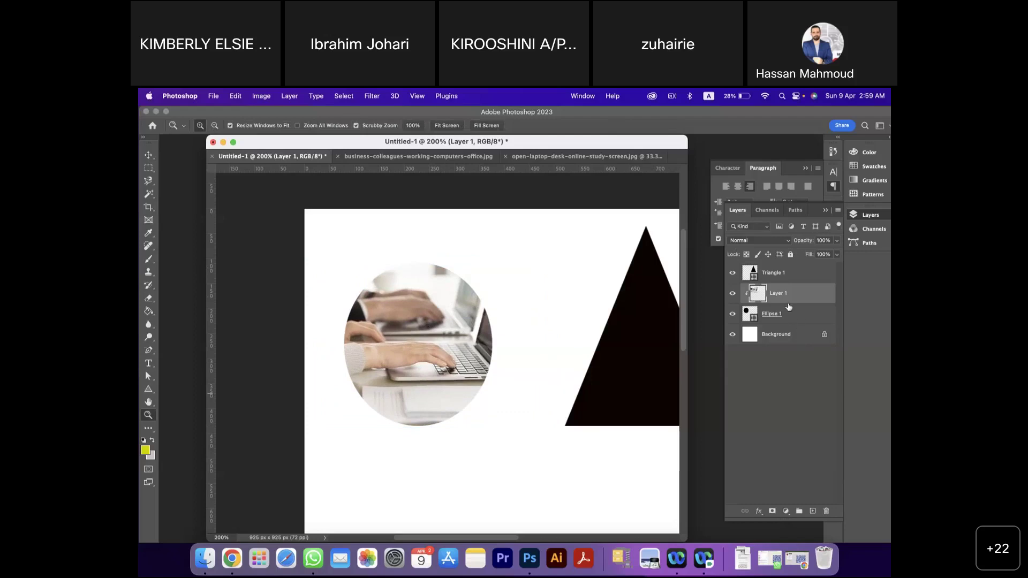
# - Release and recreate the photo's clipping mask on the ellipse twice to compare the full and clipped photo
pyautogui.press('alt')
pyautogui.keyDown('alt'); pyautogui.click(781, 302); pyautogui.keyUp('alt')
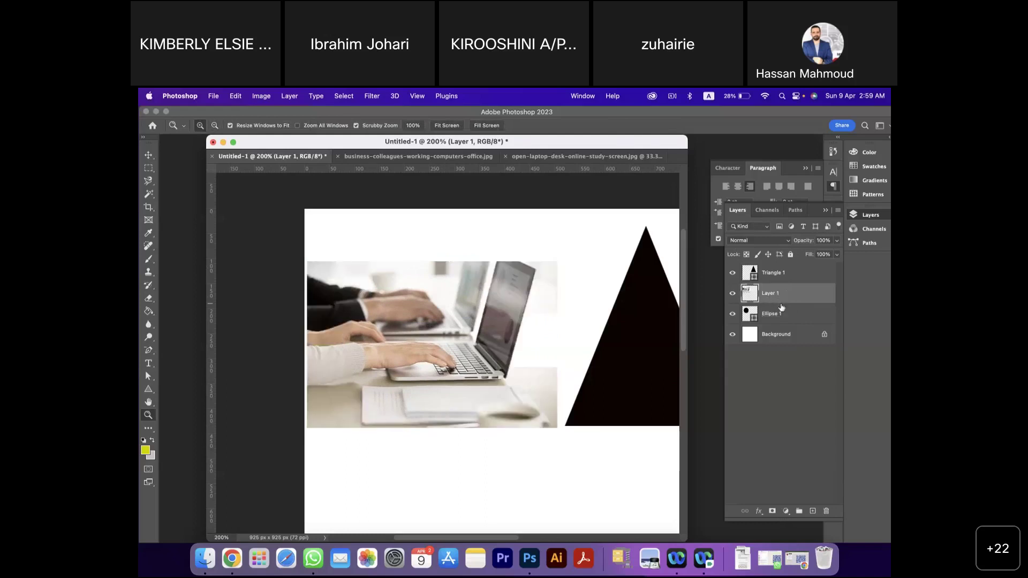
pyautogui.press('alt')
pyautogui.keyDown('alt'); pyautogui.click(781, 302); pyautogui.keyUp('alt')
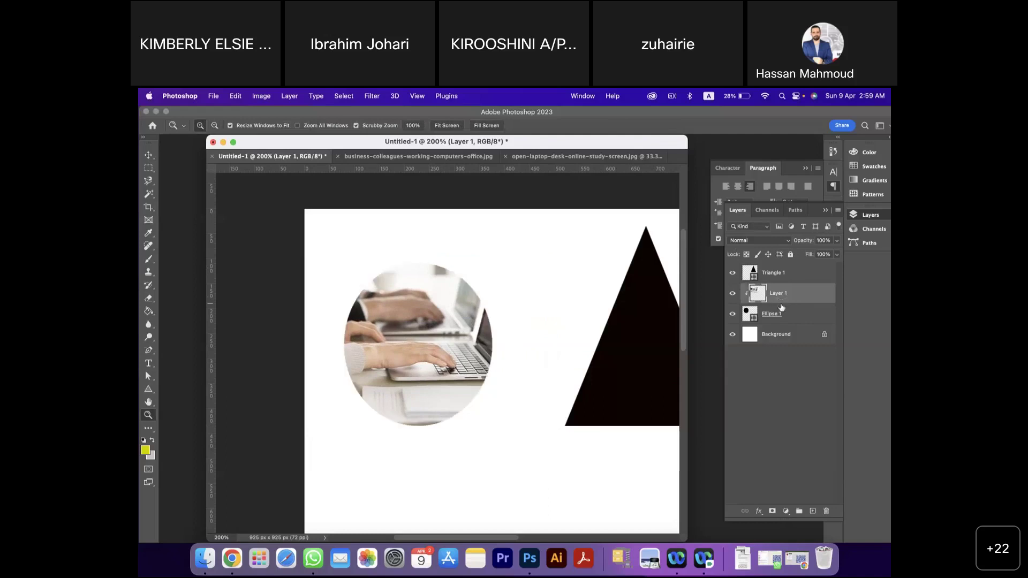
pyautogui.press('alt')
pyautogui.keyDown('alt'); pyautogui.click(781, 303); pyautogui.keyUp('alt')
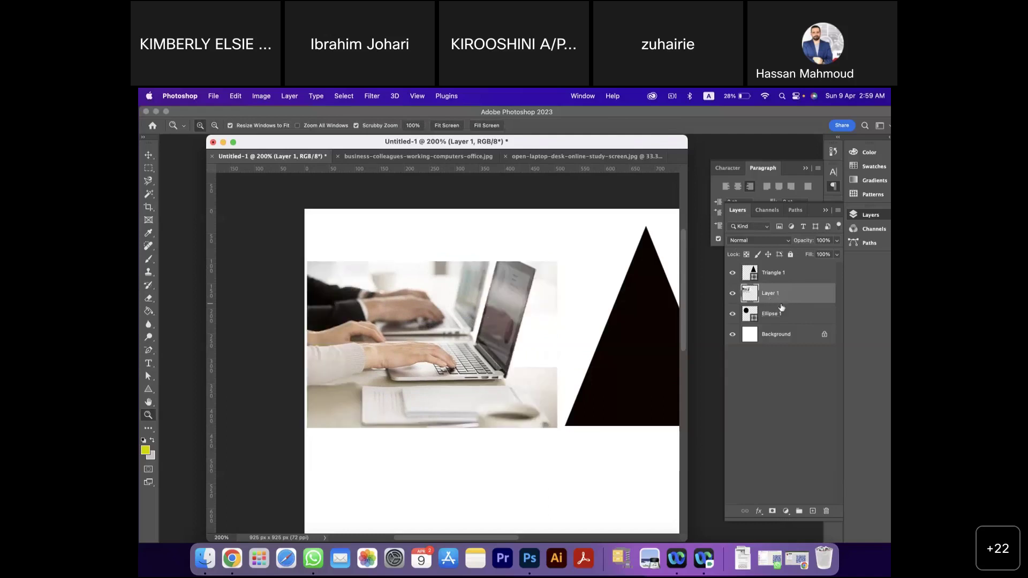
pyautogui.keyDown('alt'); pyautogui.click(781, 304); pyautogui.keyUp('alt')
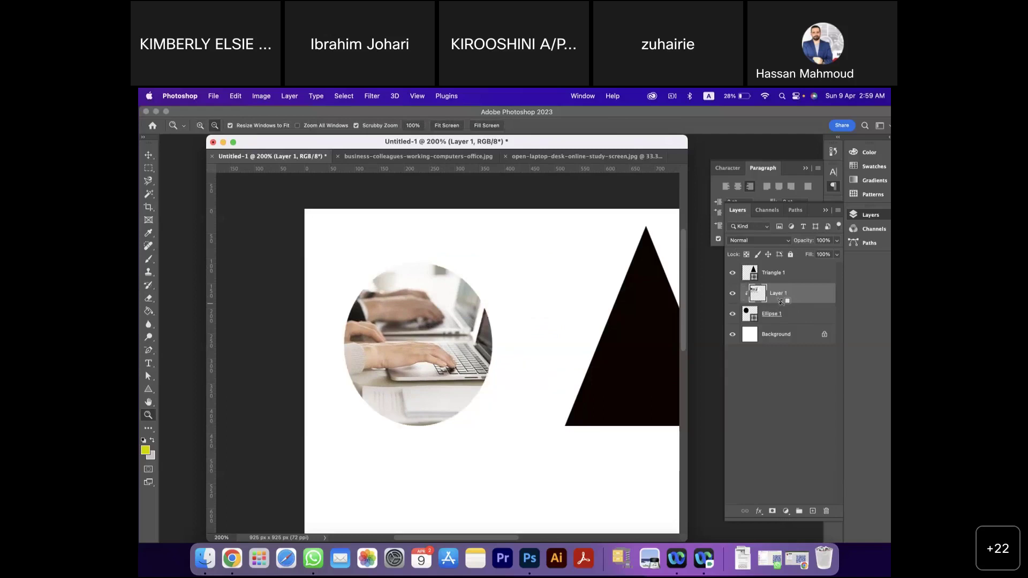
# - Select the Ellipse 1 layer and enable a Drop Shadow in its layer style, keeping the dialog clear of the ellipse
pyautogui.click(752, 317)
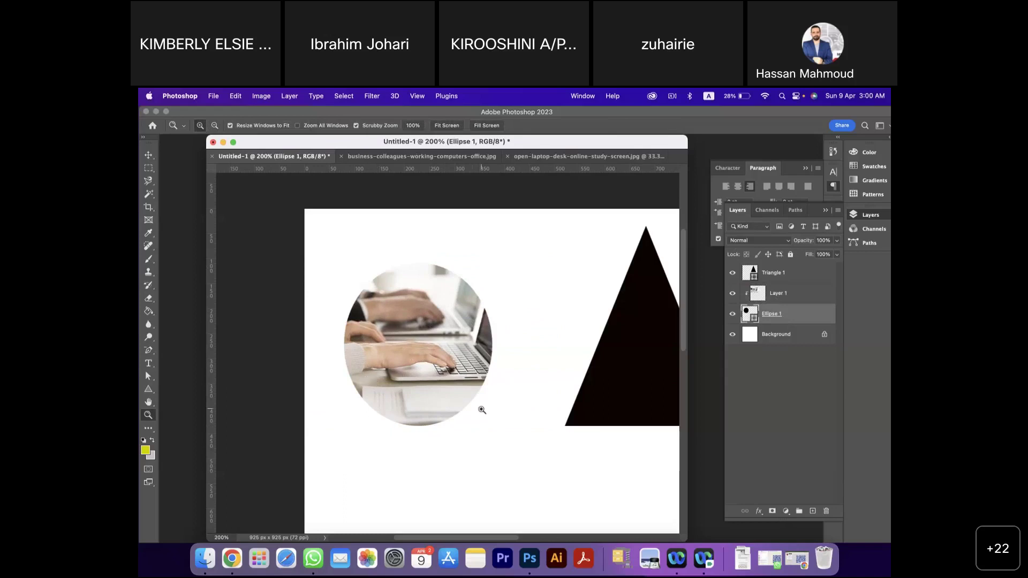
pyautogui.click(766, 295)
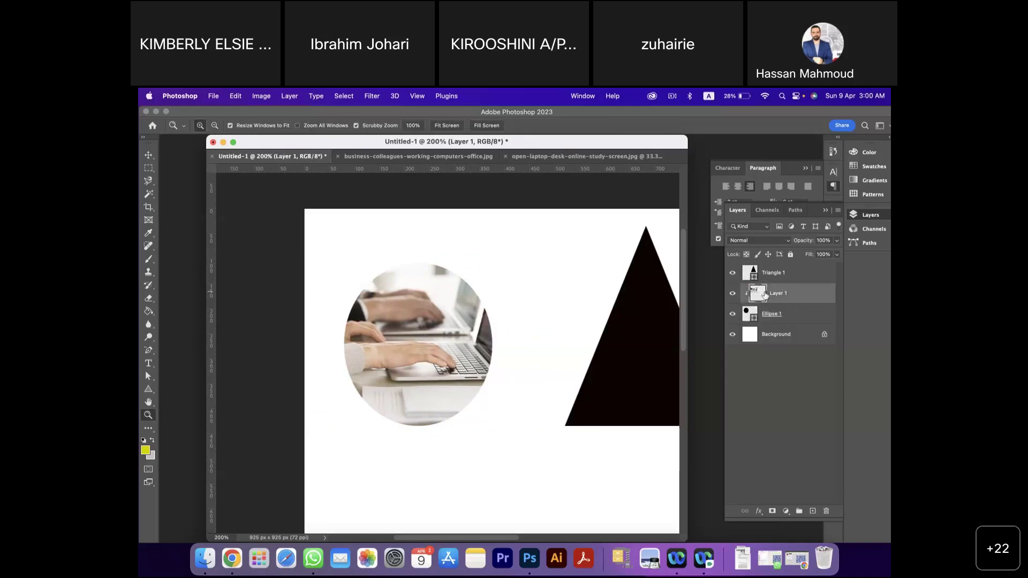
pyautogui.click(752, 317)
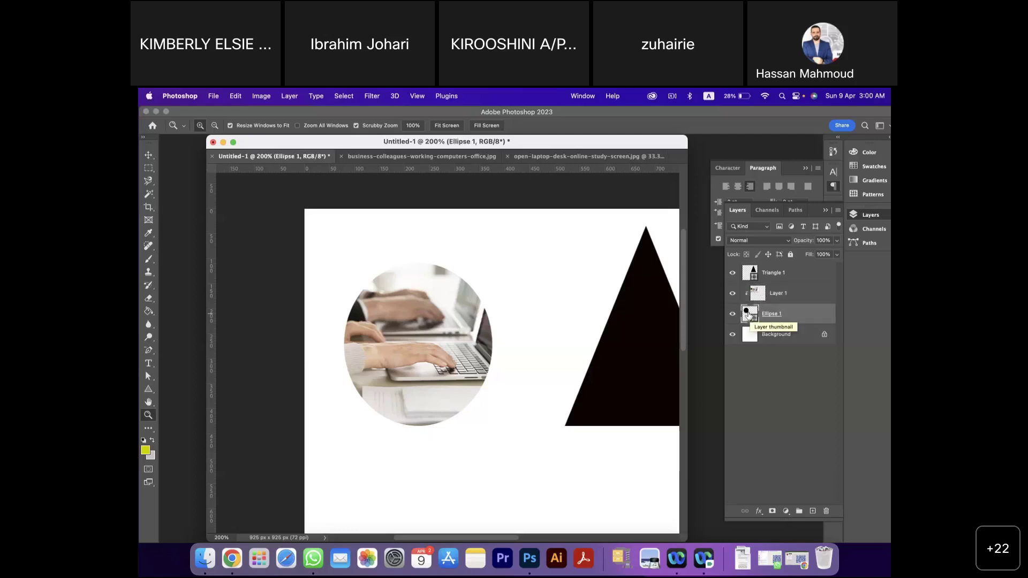
pyautogui.rightClick(749, 314)
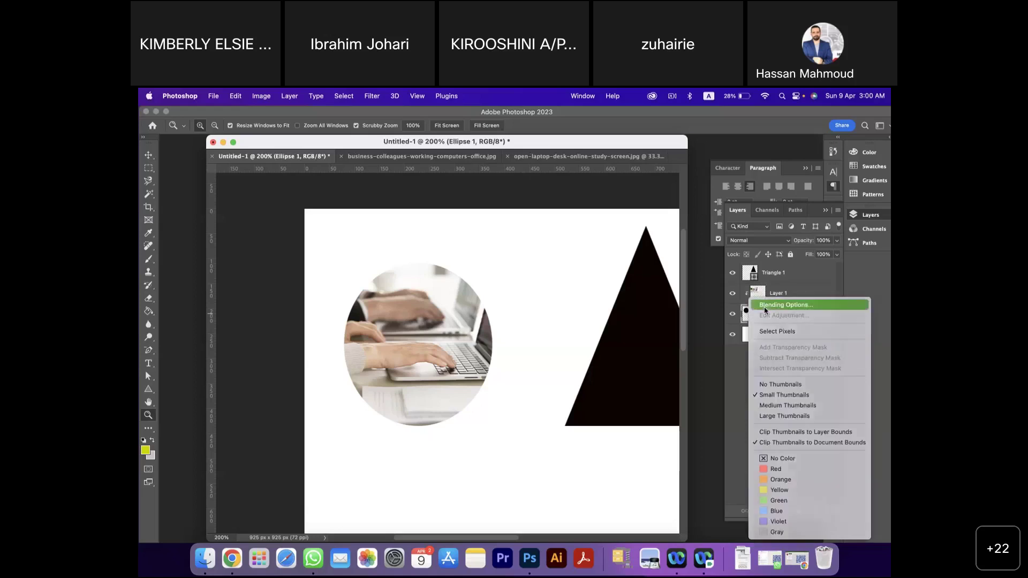
pyautogui.click(765, 305)
pyautogui.moveTo(635, 301); pyautogui.dragTo(698, 216)
pyautogui.click(586, 415)
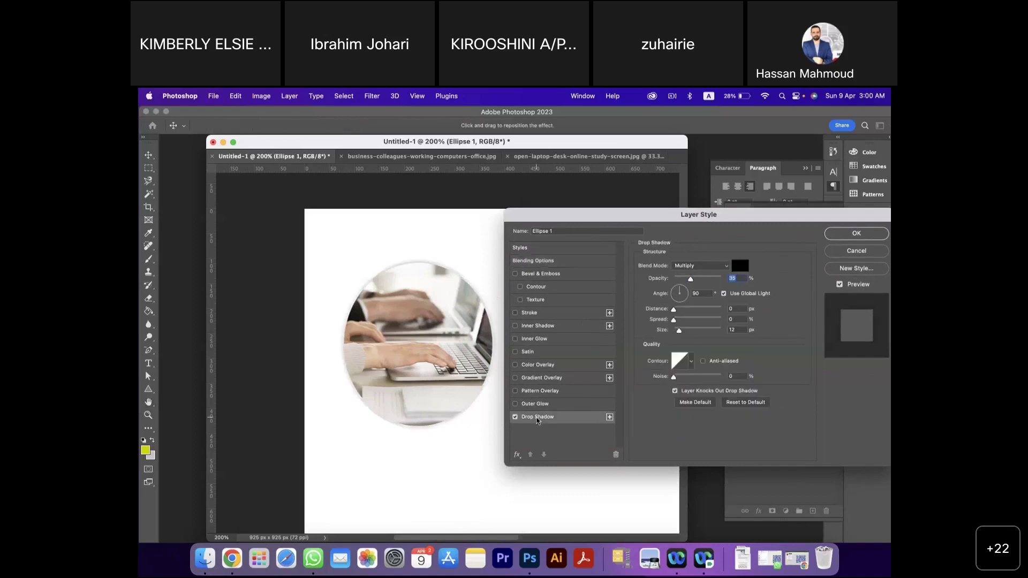
# - Try a white Color Overlay and a 1 px inside stroke in red ff0000 on the ellipse, turning both effects off again
pyautogui.click(538, 365)
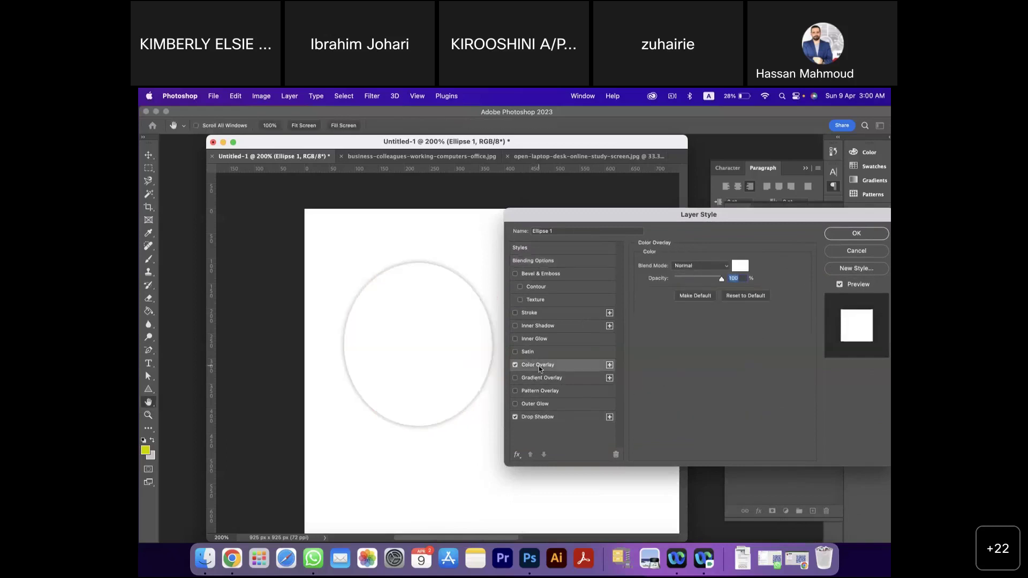
pyautogui.click(516, 367)
pyautogui.click(516, 314)
pyautogui.click(524, 316)
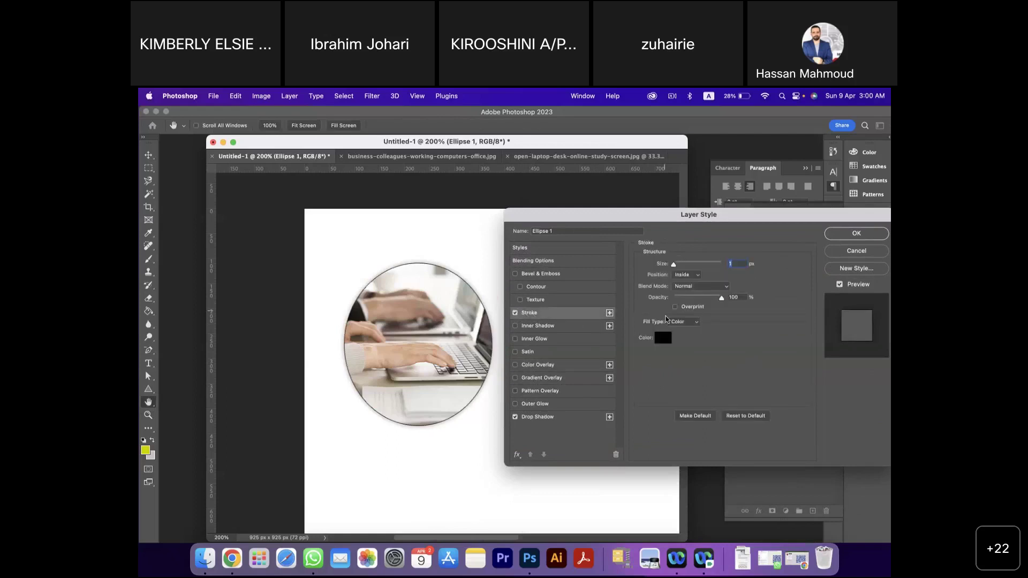
pyautogui.click(663, 341)
pyautogui.write('ff0000')
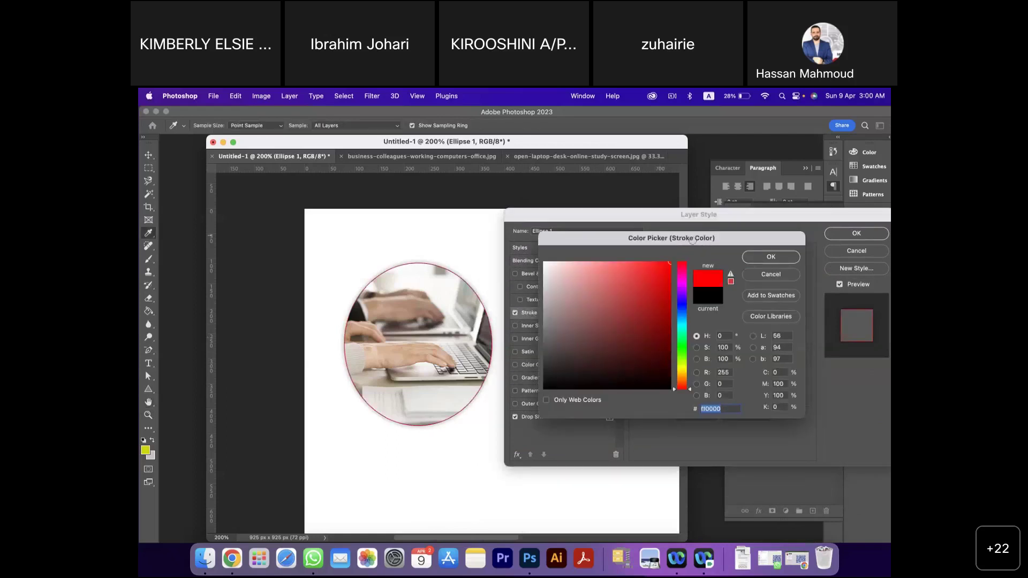
pyautogui.click(771, 257)
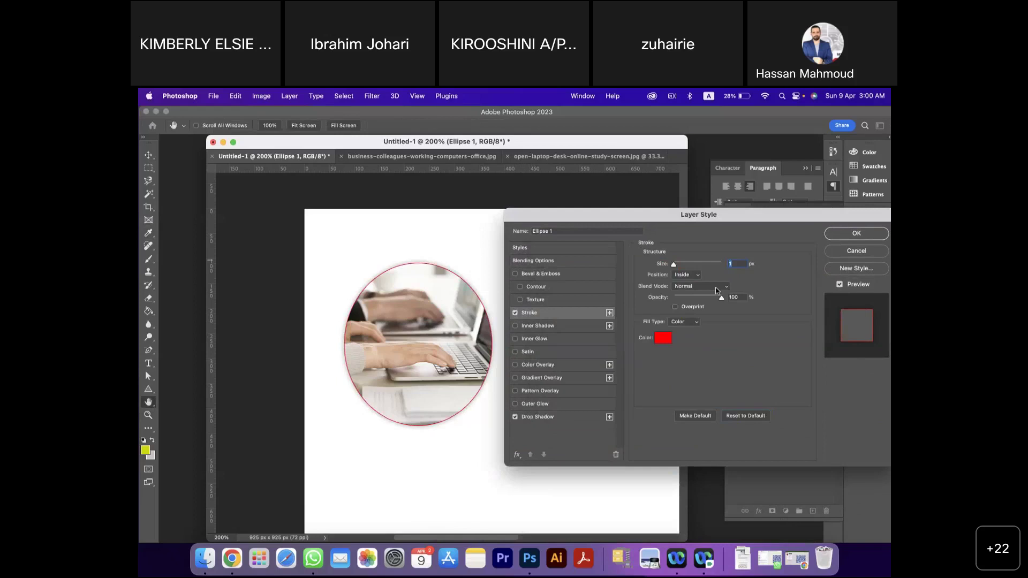
pyautogui.moveTo(674, 265)
pyautogui.mouseDown()
pyautogui.moveTo(687, 264)
pyautogui.moveTo(673, 266)
pyautogui.mouseUp()
pyautogui.click(516, 314)
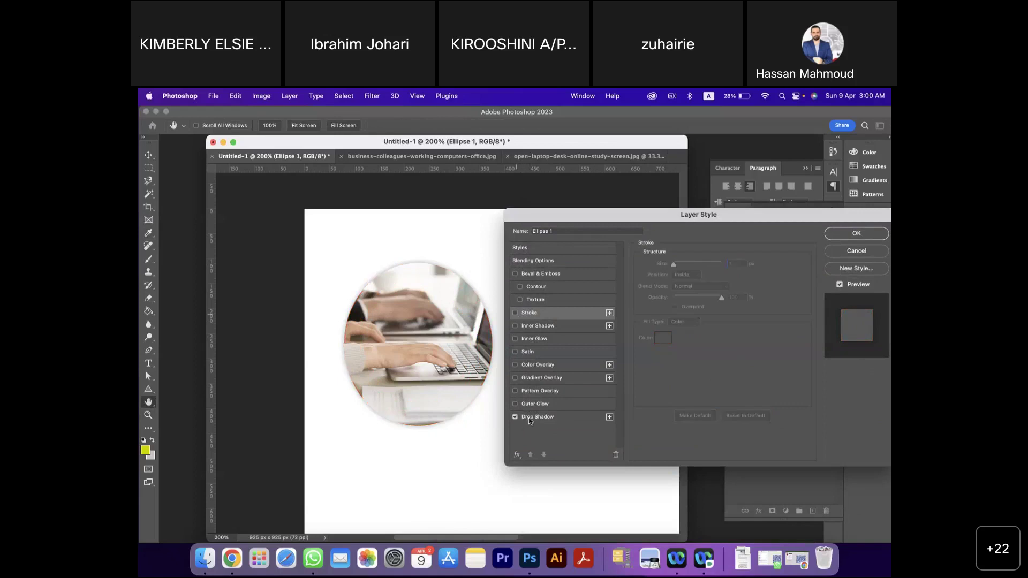
# - Add an Outer Glow to the Ellipse 1 layer and set its spread to about 18%
pyautogui.click(516, 404)
pyautogui.click(529, 405)
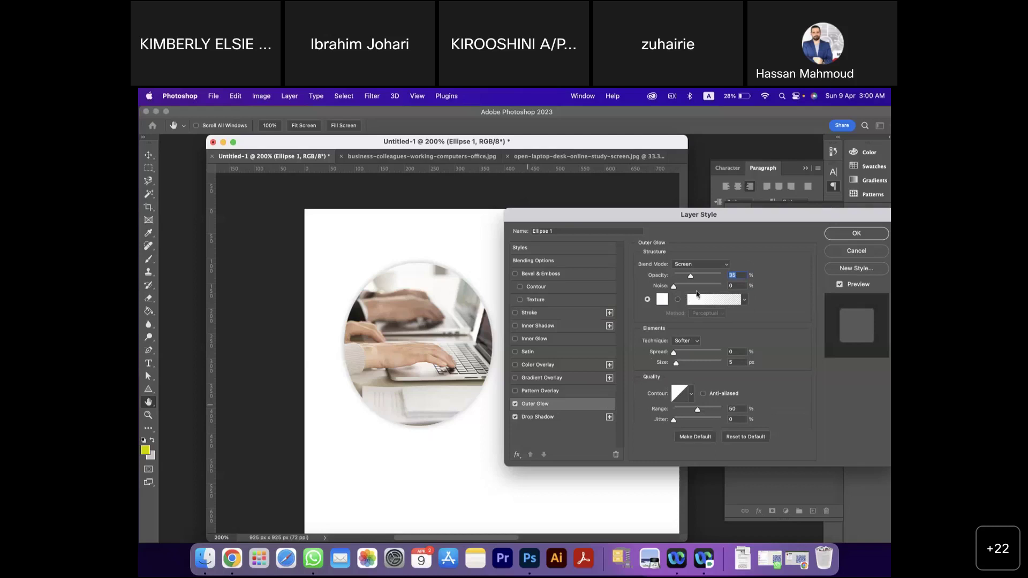
pyautogui.moveTo(674, 353); pyautogui.dragTo(682, 353)
pyautogui.hscroll(1, 817, 266)
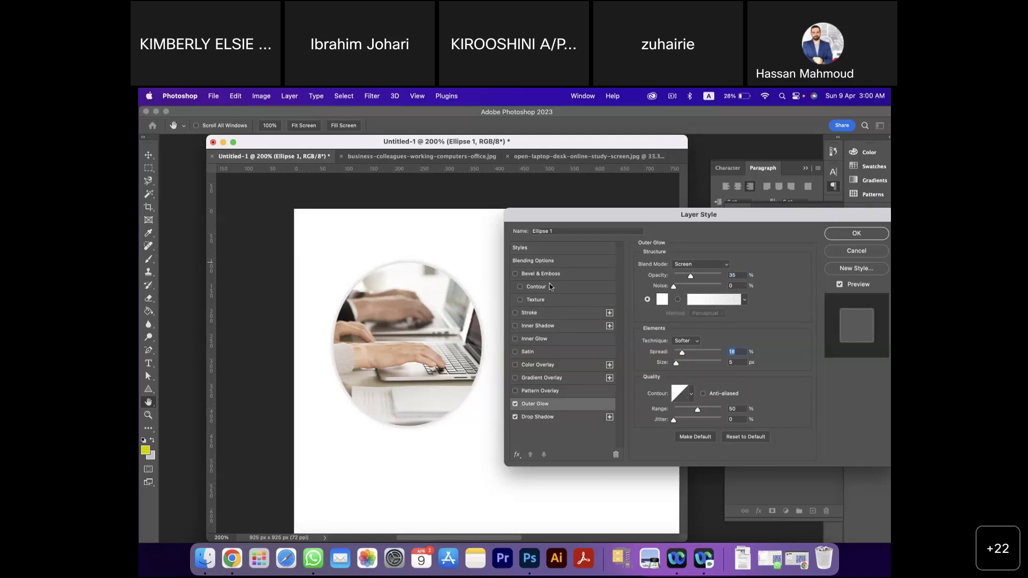
# - Enable the 1 px inside Stroke on the Ellipse 1 layer in black 000000 and apply the layer style
pyautogui.click(536, 313)
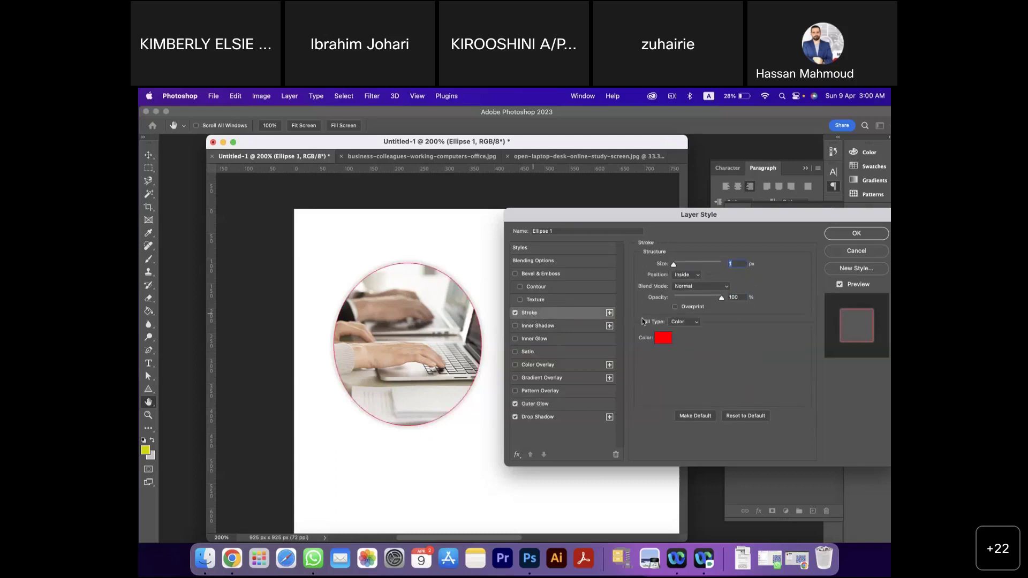
pyautogui.click(664, 337)
pyautogui.click(671, 389)
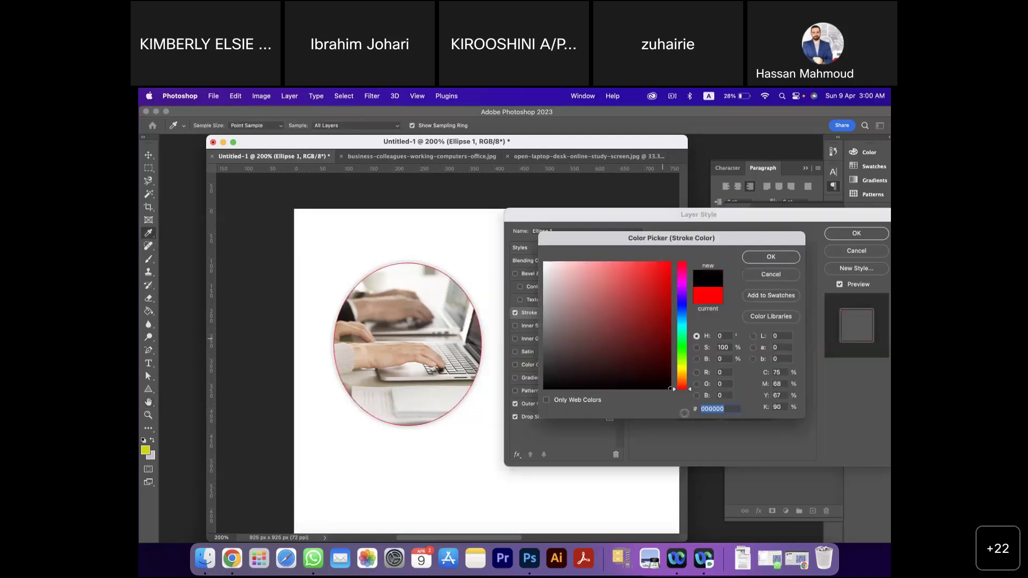
pyautogui.click(771, 257)
pyautogui.click(857, 233)
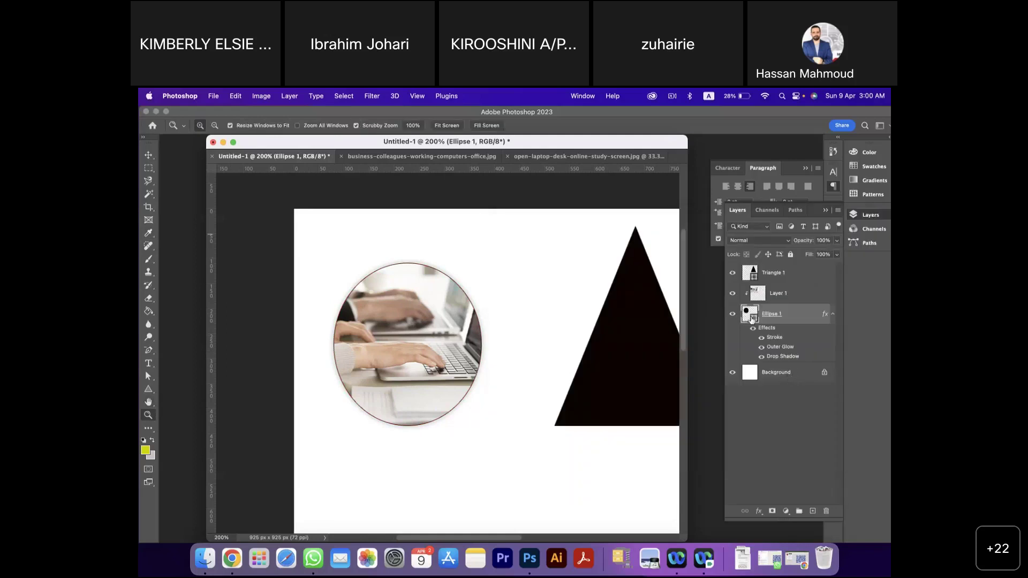
# - Move the Ellipse 1 shape left past the canvas edge and scale it up from its upper-right corner
pyautogui.click(148, 156)
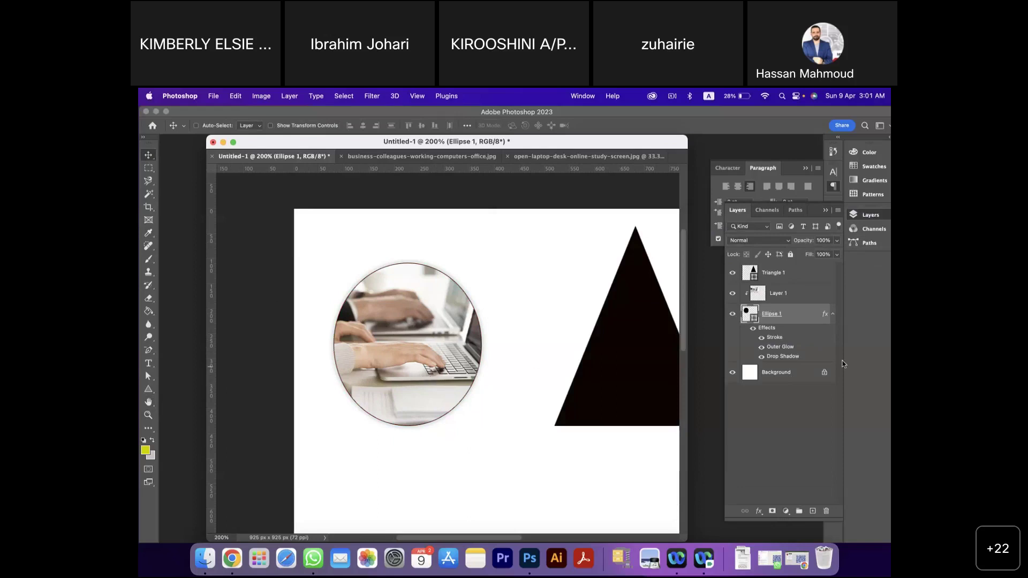
pyautogui.moveTo(404, 329); pyautogui.dragTo(342, 329)
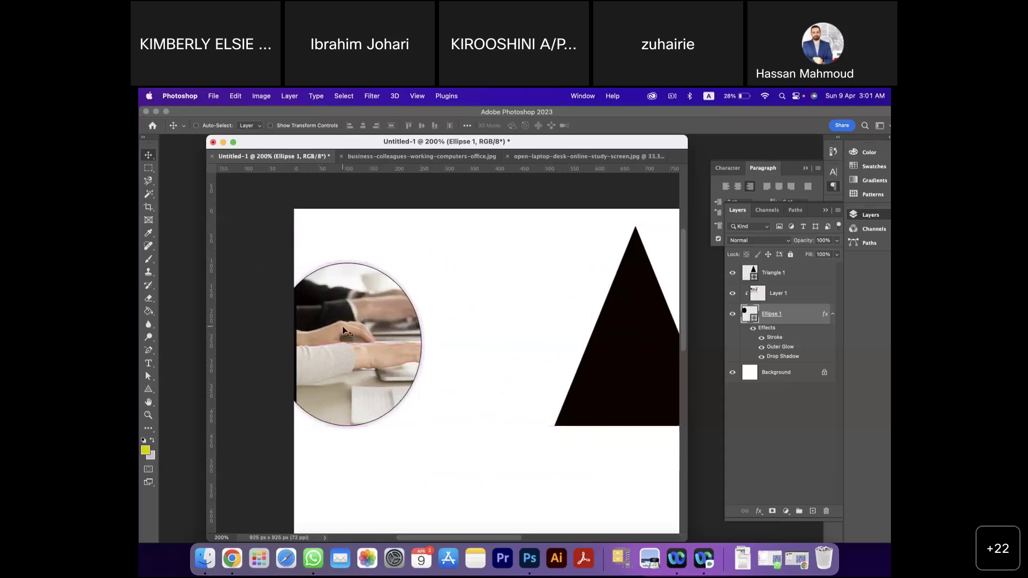
pyautogui.click(235, 97)
pyautogui.moveTo(322, 322)
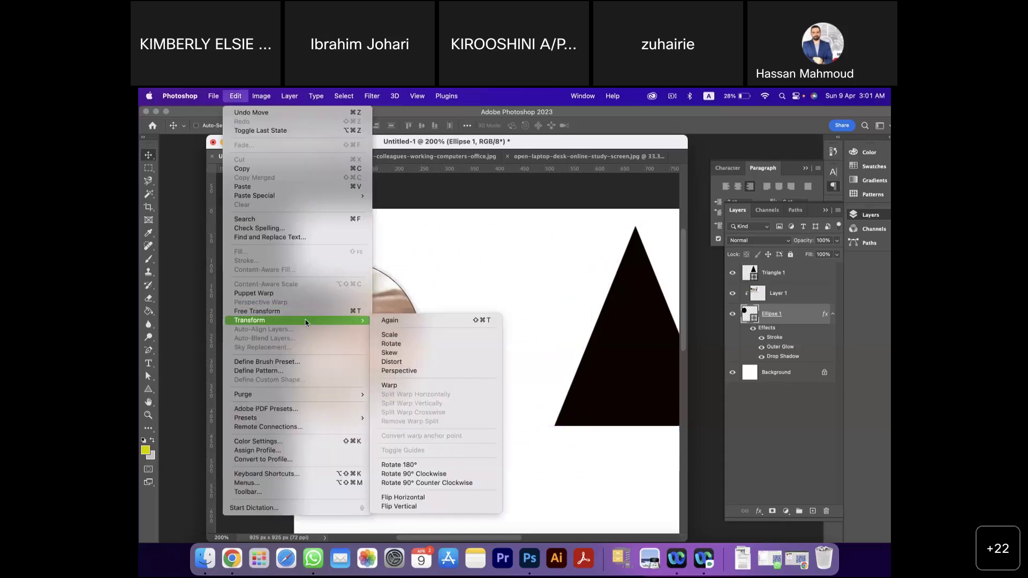
pyautogui.click(410, 337)
pyautogui.moveTo(421, 263); pyautogui.dragTo(501, 199)
pyautogui.press('Return')
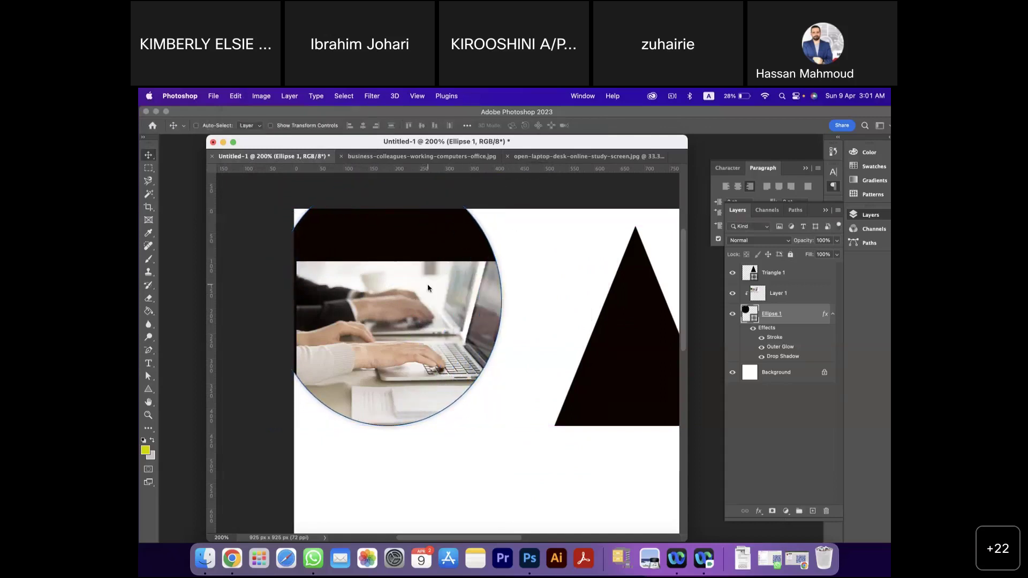
# - Move the Layer 1 photo up and scale it to about 136.5% so it fills the enlarged ellipse
pyautogui.click(778, 293)
pyautogui.moveTo(376, 332); pyautogui.dragTo(369, 286)
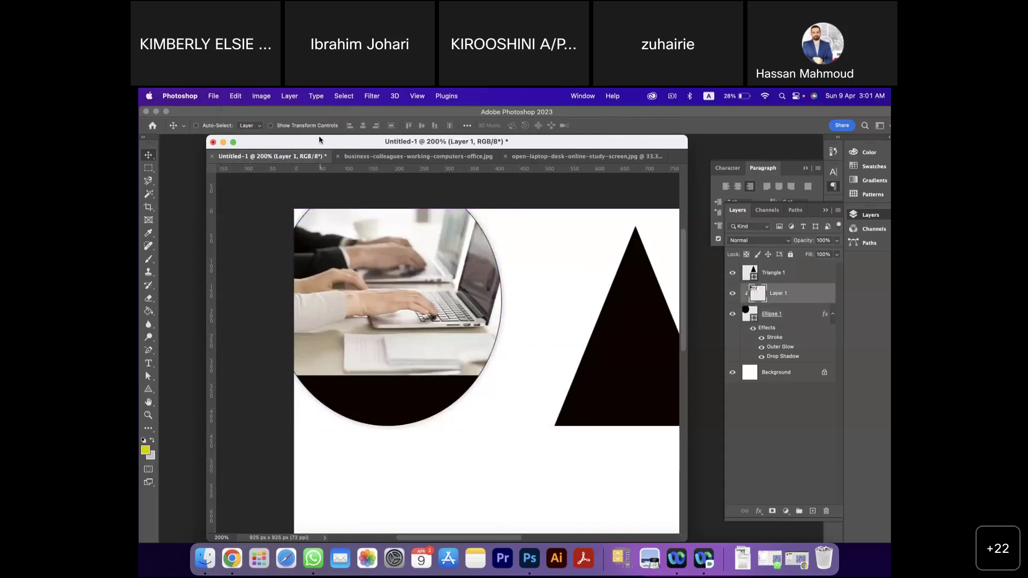
pyautogui.click(261, 96)
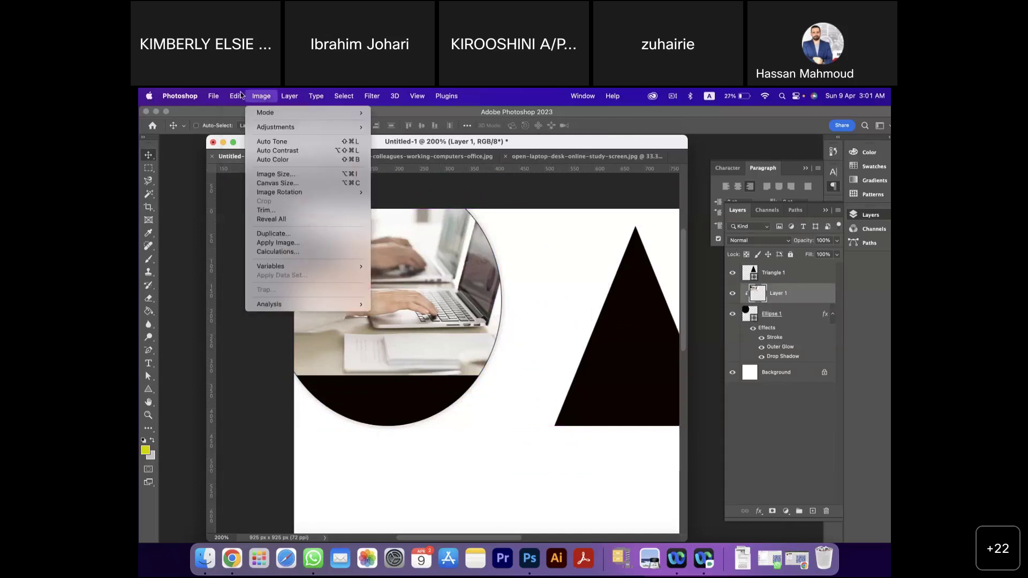
pyautogui.moveTo(235, 96)
pyautogui.moveTo(332, 321)
pyautogui.click(394, 335)
pyautogui.moveTo(532, 375); pyautogui.dragTo(630, 435)
pyautogui.moveTo(466, 315); pyautogui.dragTo(445, 311)
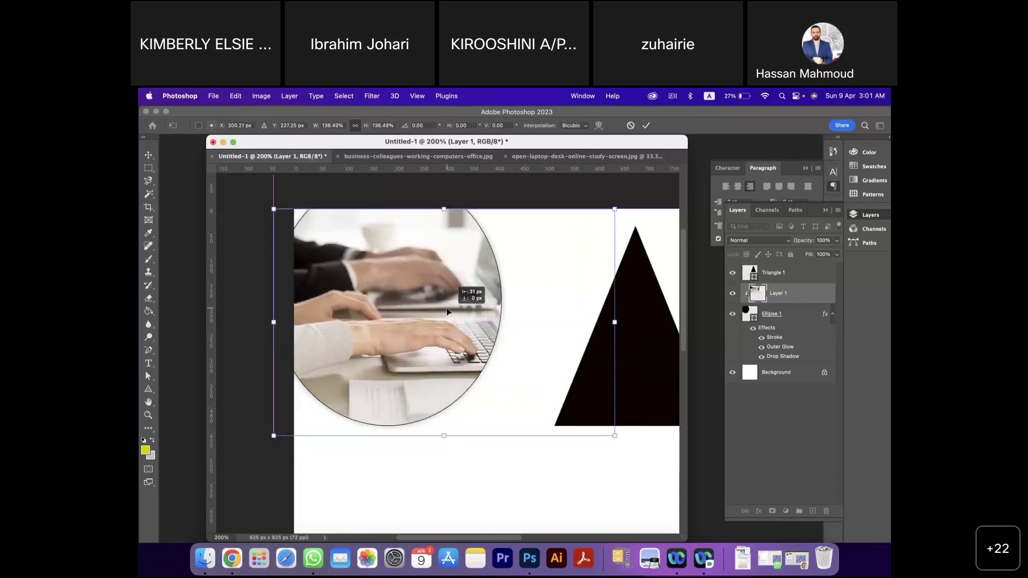
pyautogui.press('Return')
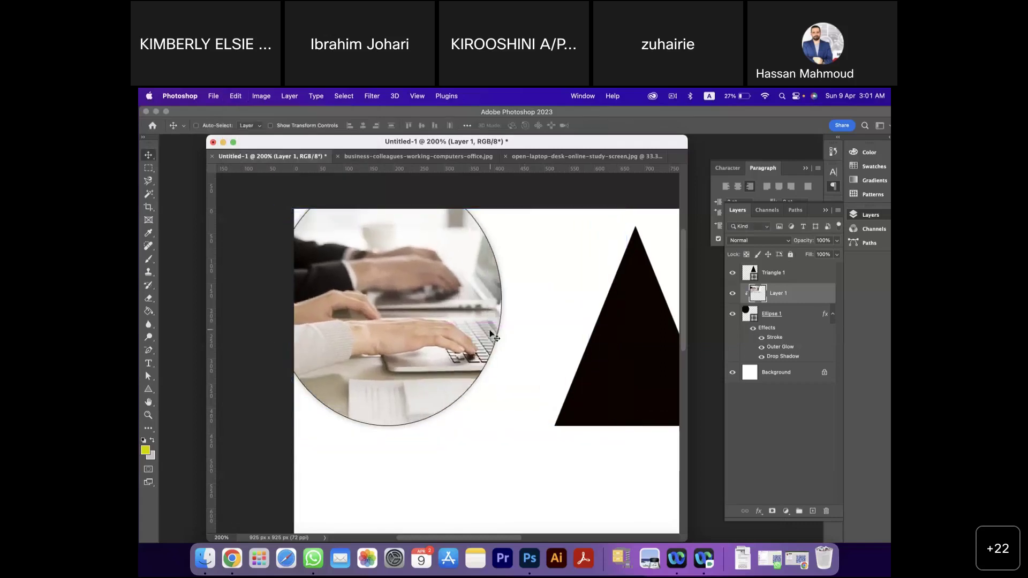
# - Move the Ellipse 1 shape slightly up and to the left beneath its clipped photo
pyautogui.click(753, 319)
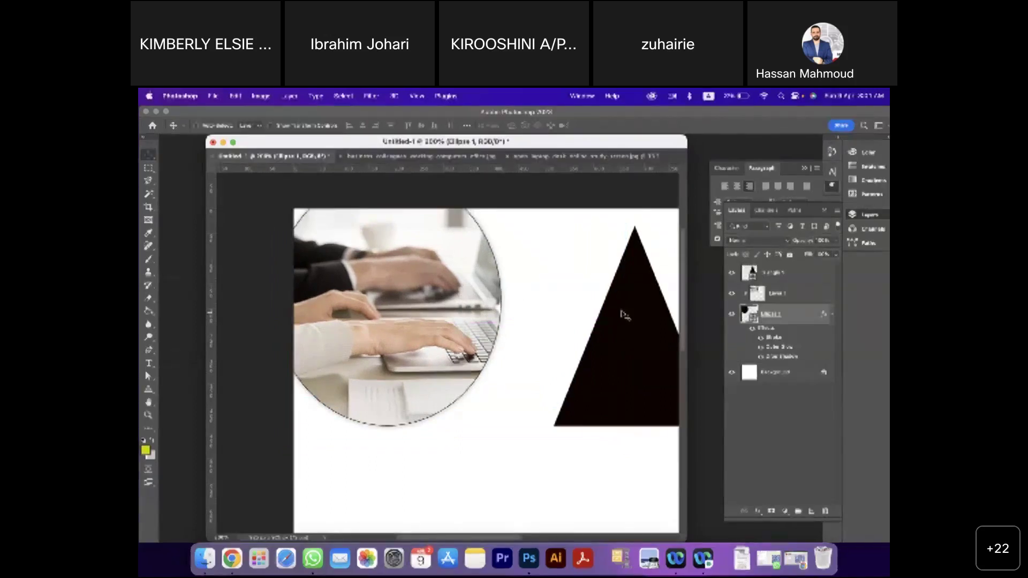
pyautogui.moveTo(456, 292); pyautogui.dragTo(445, 275)
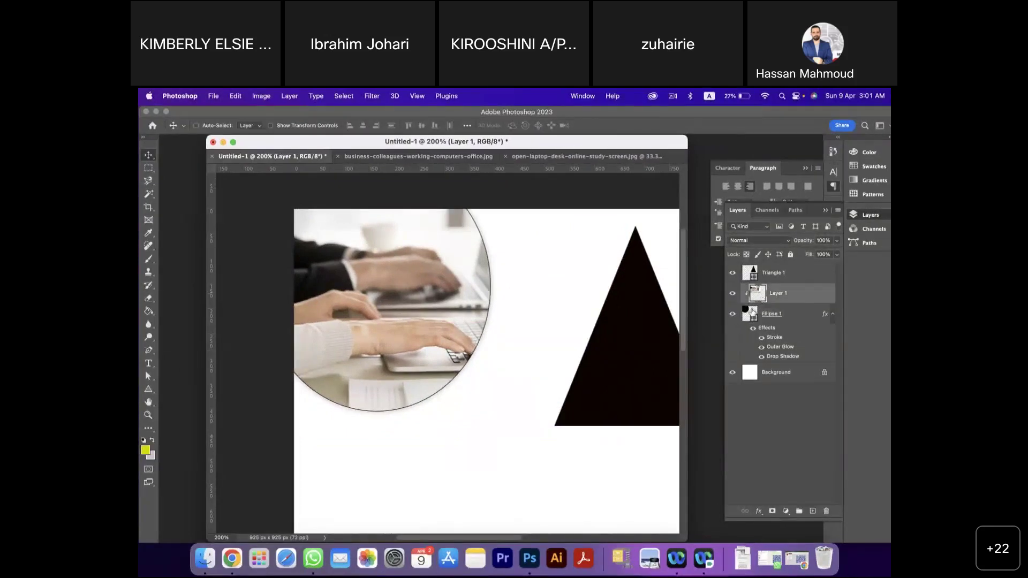
pyautogui.click(758, 297)
# - Hide and show the Ellipse 1 layer repeatedly to examine how it controls the clipped photo
pyautogui.click(741, 317)
pyautogui.click(733, 315)
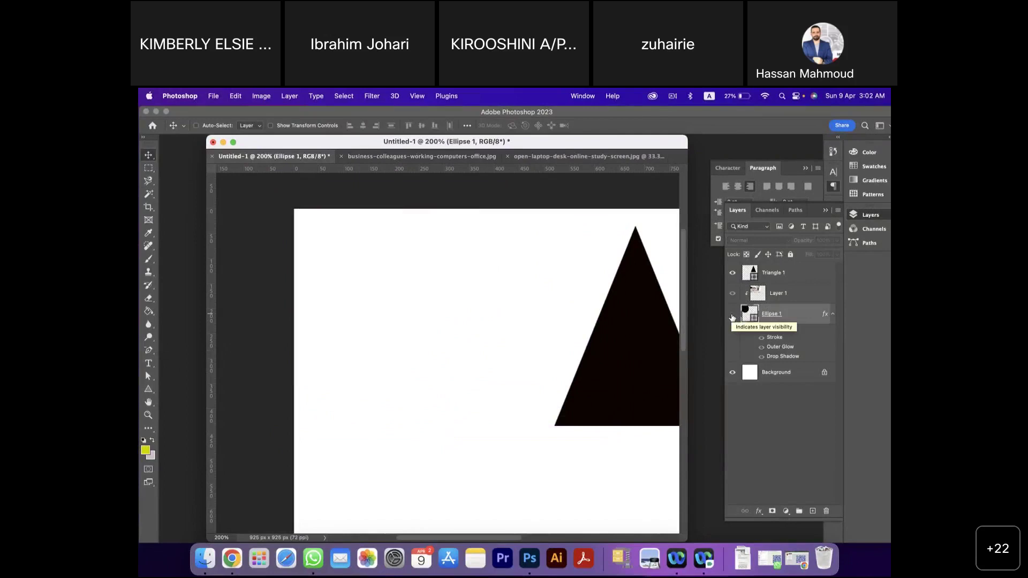
pyautogui.click(732, 316)
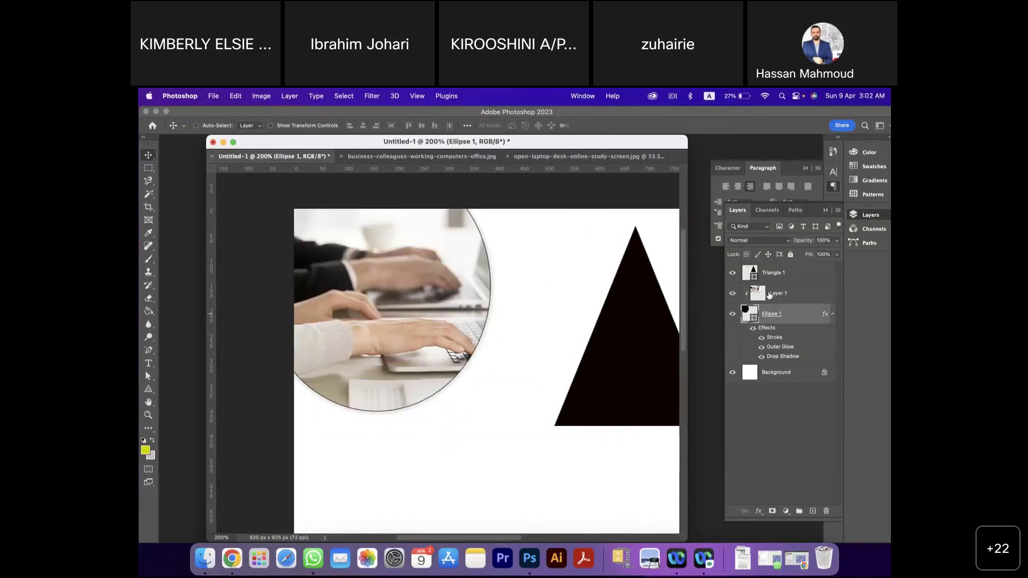
pyautogui.click(732, 317)
pyautogui.click(732, 317)
pyautogui.click(733, 318)
pyautogui.click(733, 317)
# - Bring the open-laptop-desk-online-study-screen.jpg photo into Untitled-1 as a new layer directly above Triangle 1
pyautogui.moveTo(604, 339); pyautogui.dragTo(519, 334)
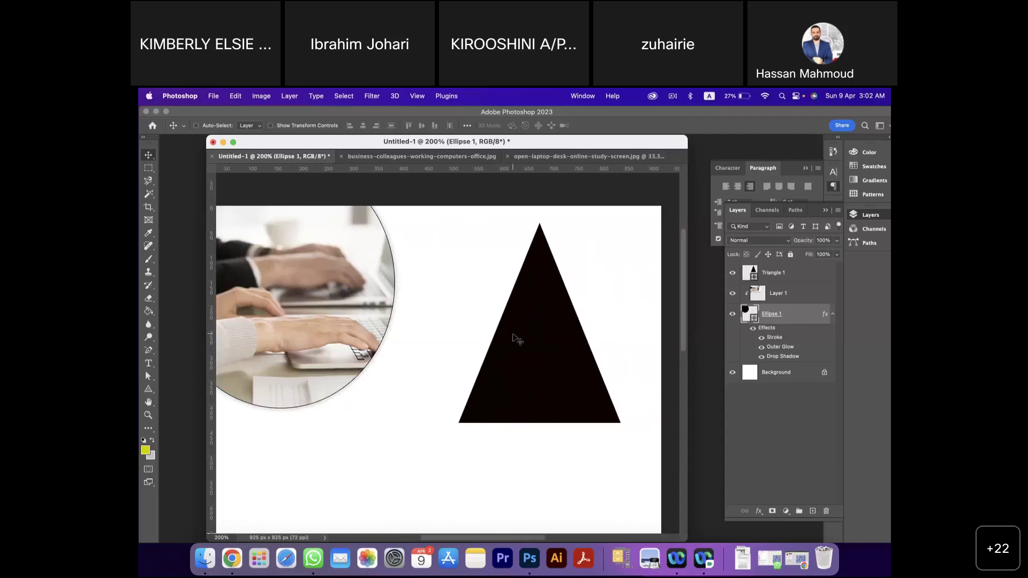
pyautogui.click(786, 274)
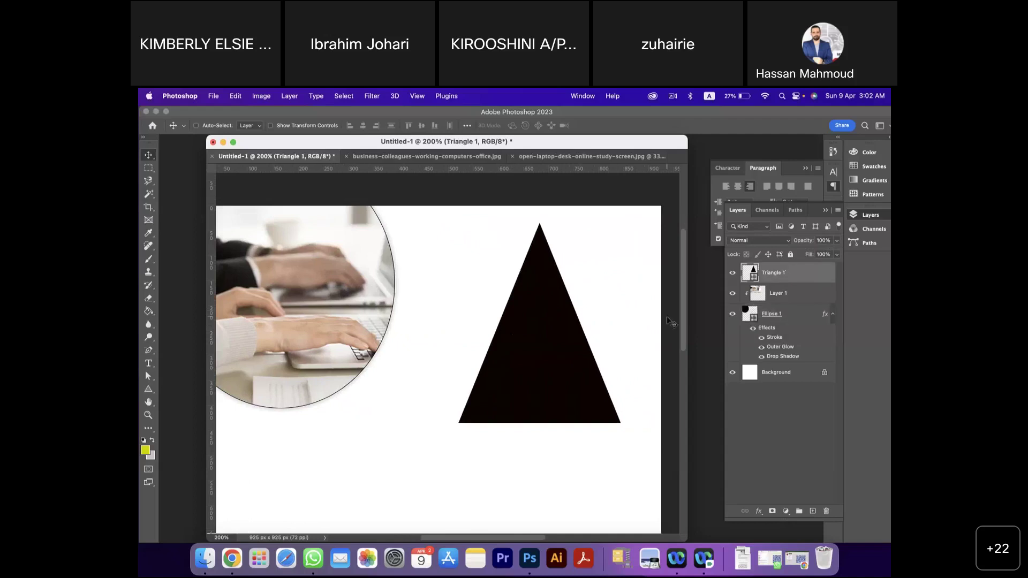
pyautogui.click(582, 156)
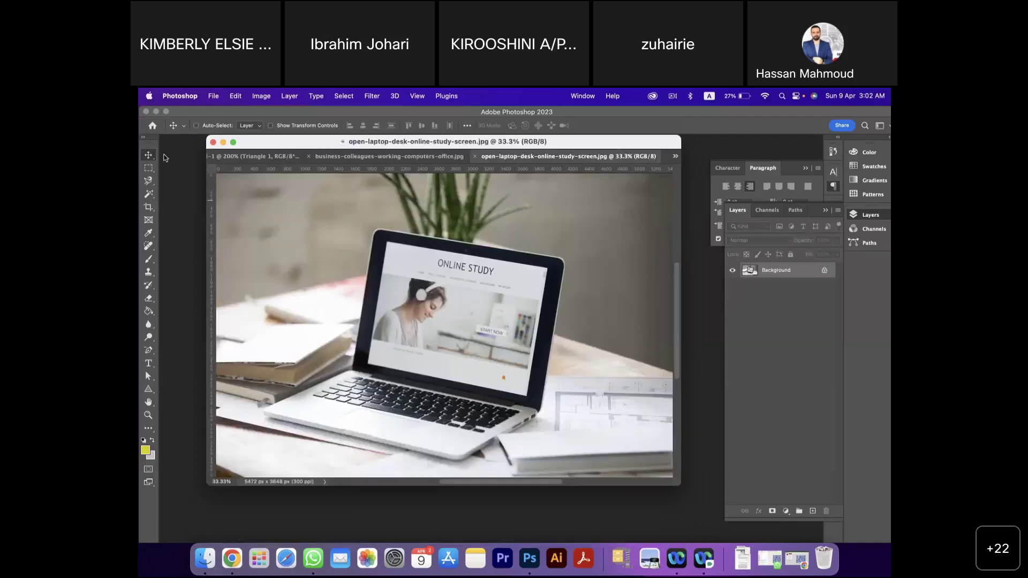
pyautogui.scroll(10, 291, 173)
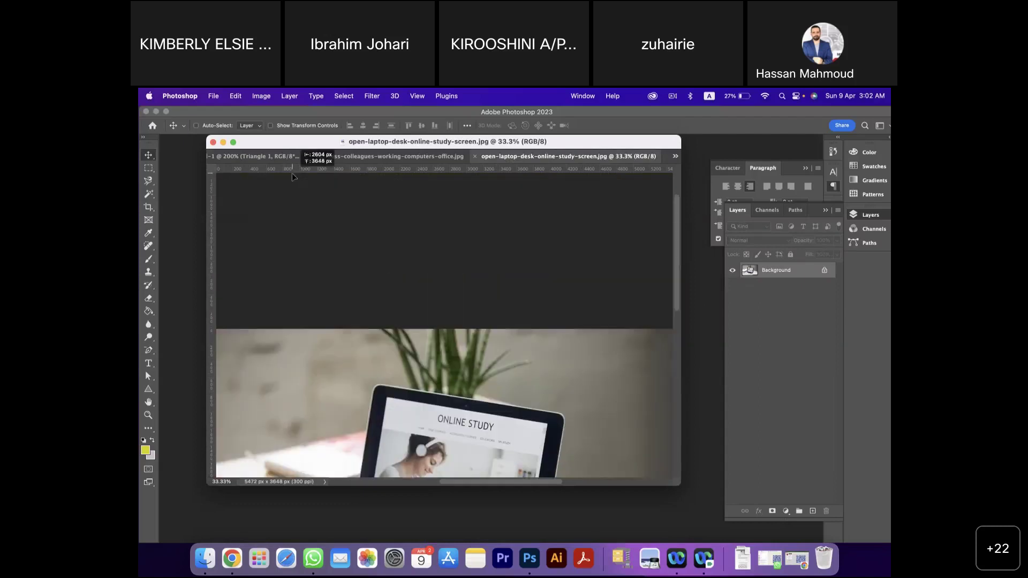
pyautogui.click(292, 174)
pyautogui.click(542, 328)
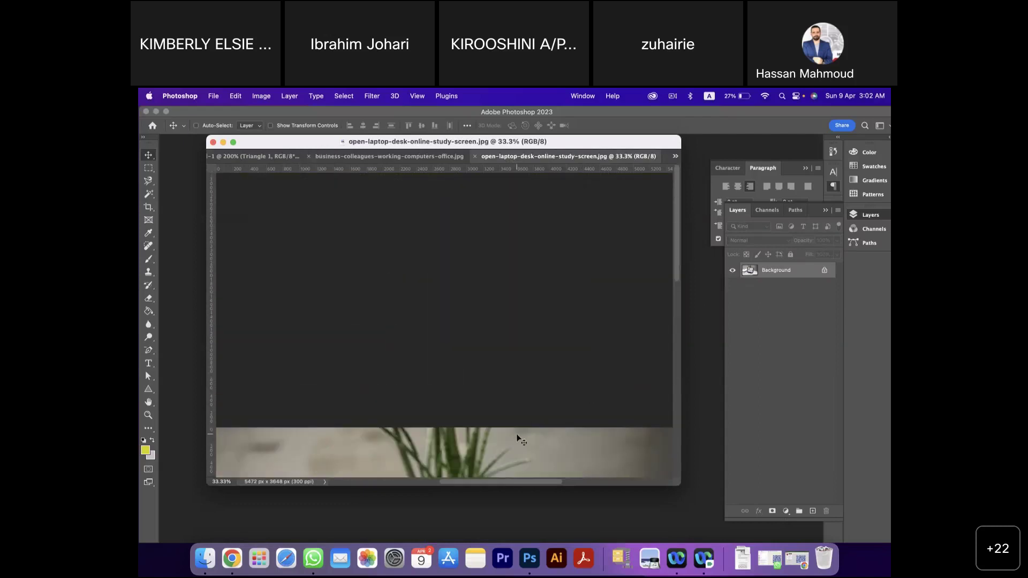
pyautogui.scroll(-5, 516, 433)
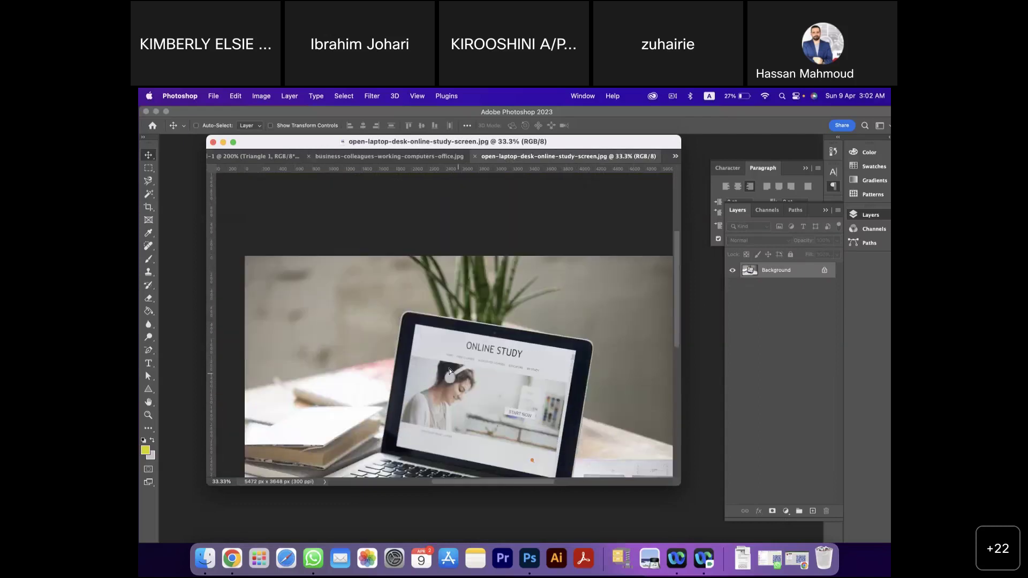
pyautogui.scroll(2, 450, 371)
pyautogui.hotkey('ctrl', 'Tab')
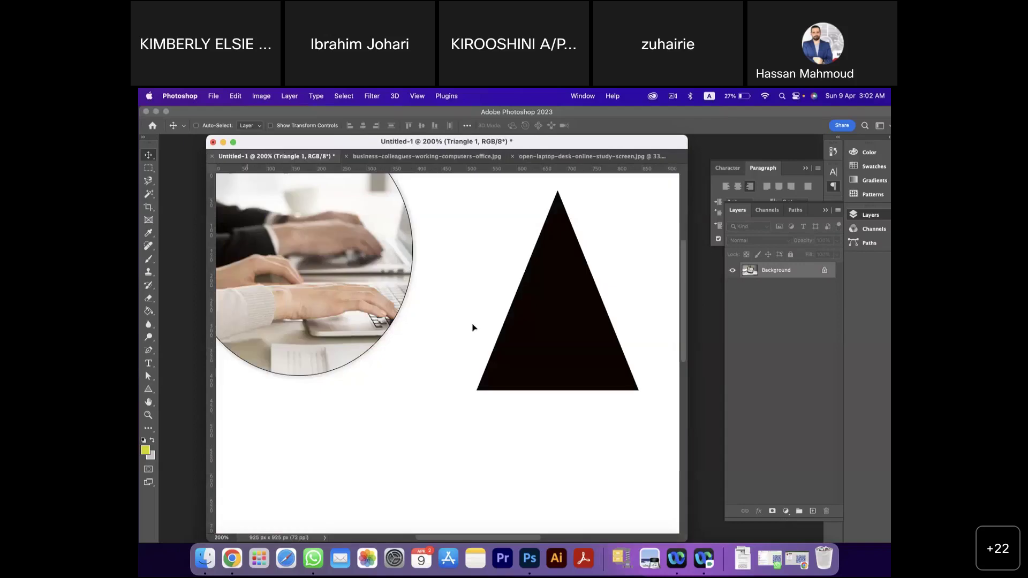
pyautogui.press('super+v')
pyautogui.click(613, 361)
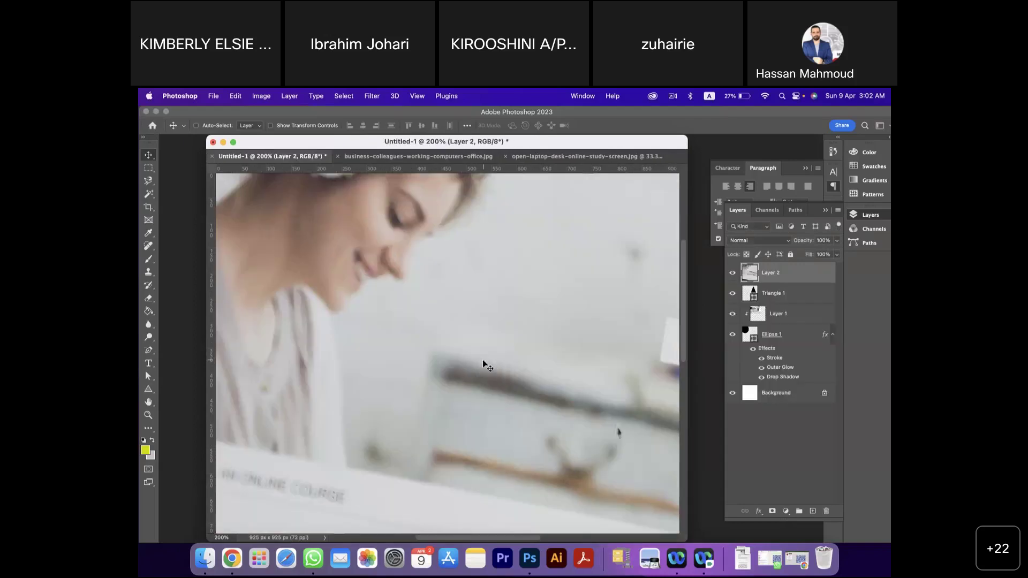
# - Scale the laptop photo on Layer 2 down to about 14.5% and position it over the triangle in the canvas's upper-right corner
pyautogui.press('z')
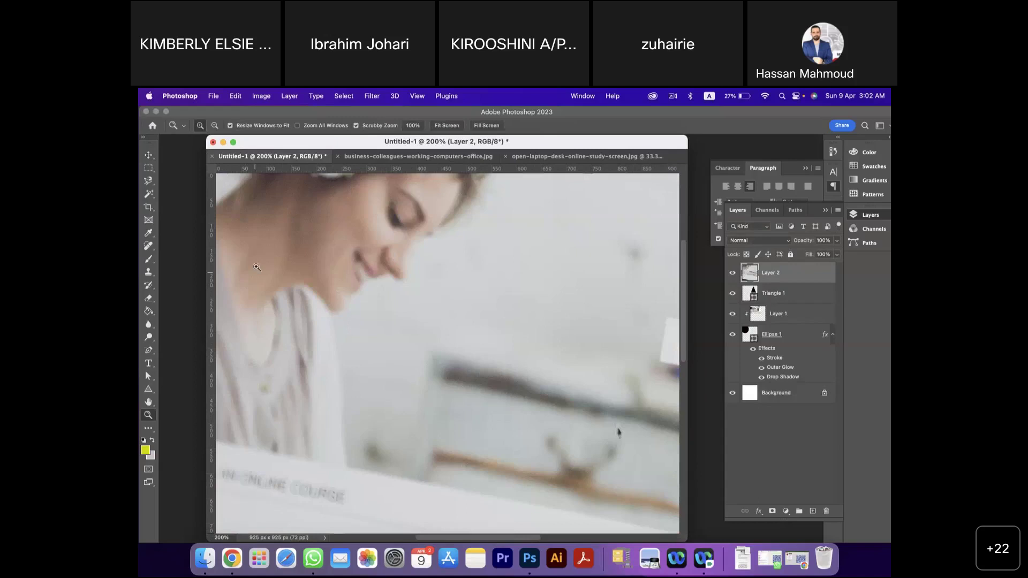
pyautogui.click(215, 127)
pyautogui.click(370, 292)
pyautogui.click(369, 299)
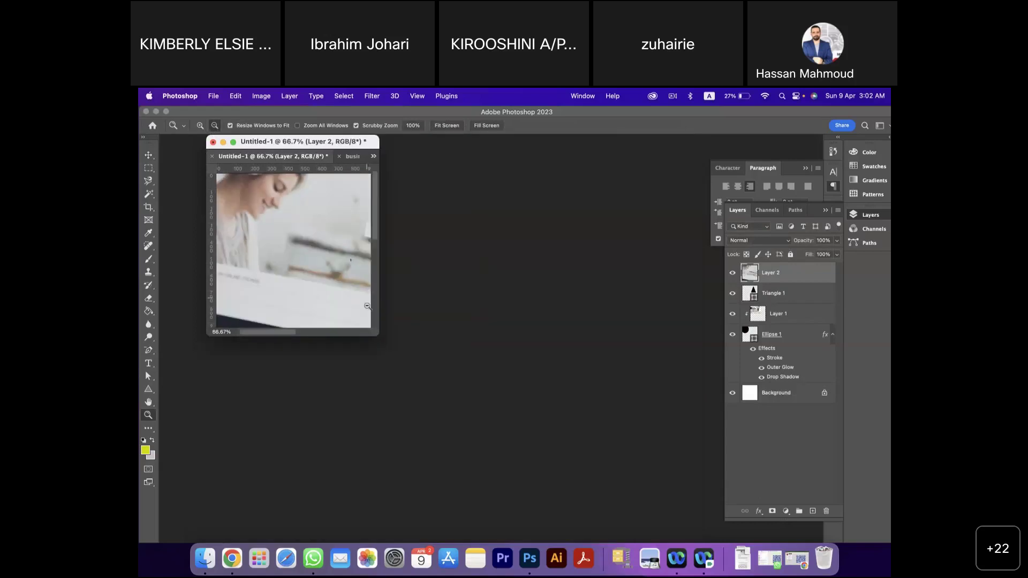
pyautogui.moveTo(377, 335); pyautogui.dragTo(660, 480)
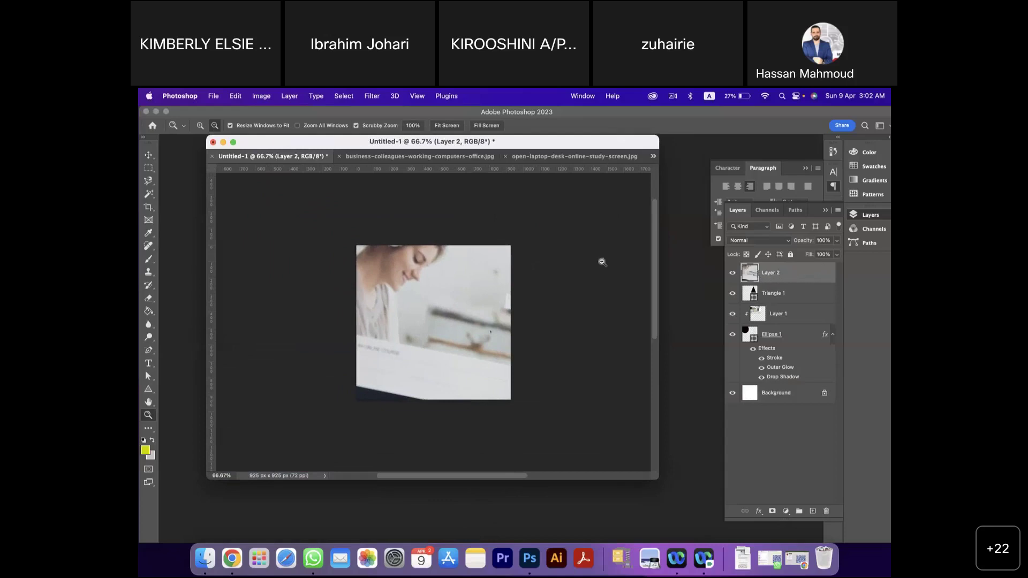
pyautogui.click(236, 96)
pyautogui.moveTo(335, 323)
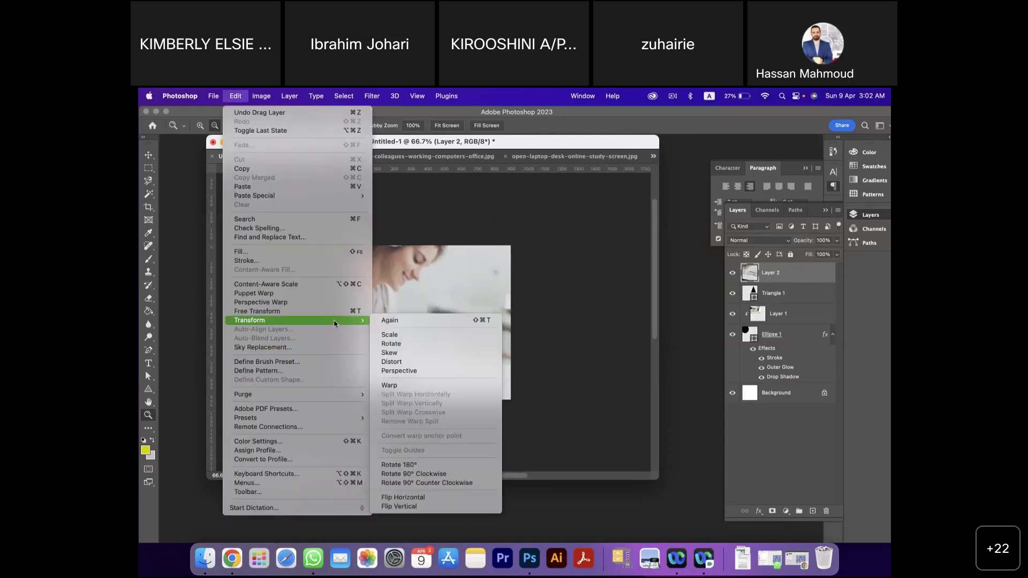
pyautogui.click(389, 334)
pyautogui.moveTo(450, 327); pyautogui.dragTo(535, 257)
pyautogui.moveTo(467, 293); pyautogui.dragTo(482, 270)
pyautogui.moveTo(413, 318); pyautogui.dragTo(378, 340)
pyautogui.moveTo(459, 308); pyautogui.dragTo(461, 302)
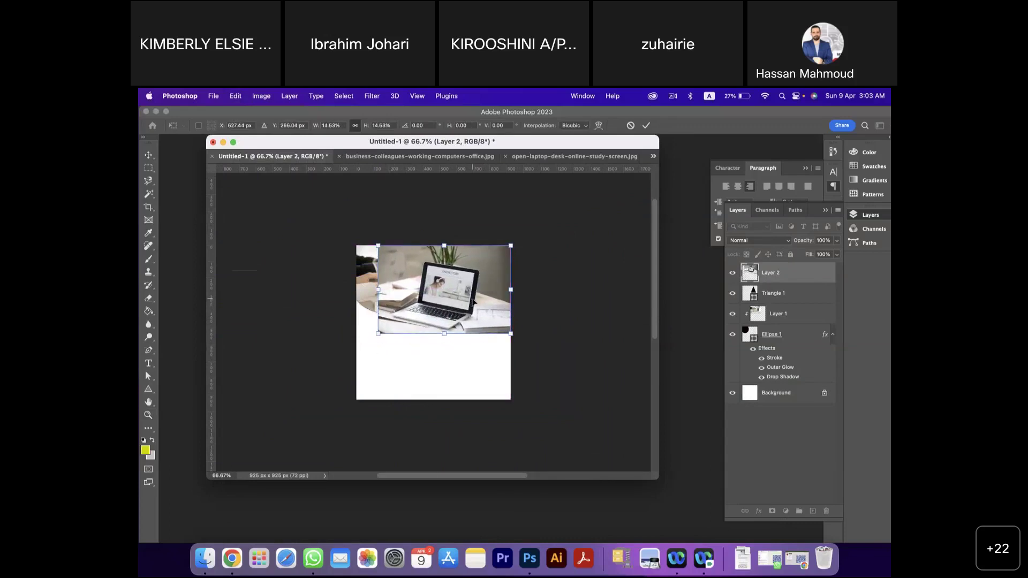
pyautogui.press('Return')
# - Create a clipping mask that clips the Layer 2 laptop photo to the Triangle 1 shape
pyautogui.press('z')
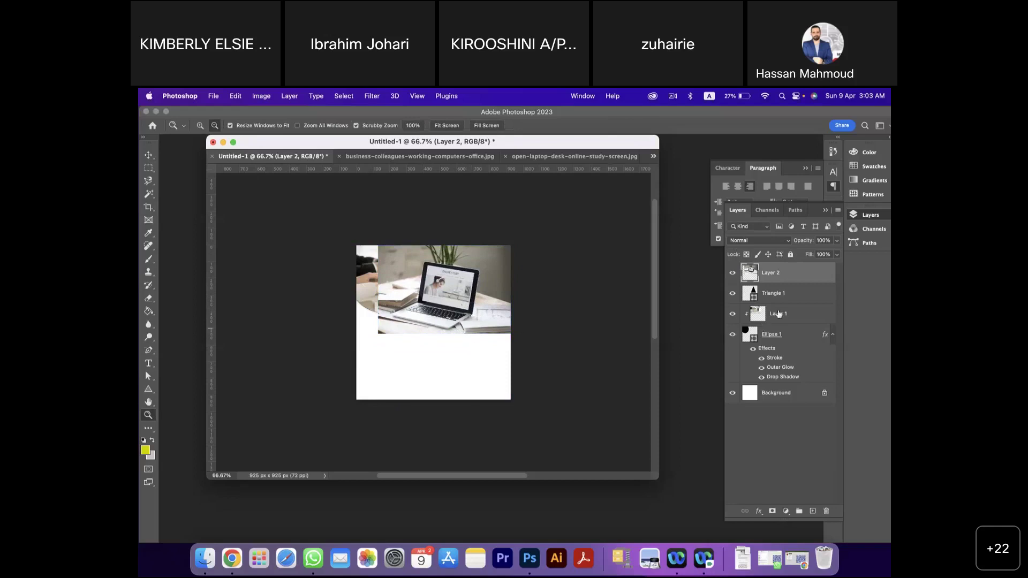
pyautogui.moveTo(777, 288); pyautogui.dragTo(778, 280)
pyautogui.moveTo(777, 280); pyautogui.dragTo(767, 288)
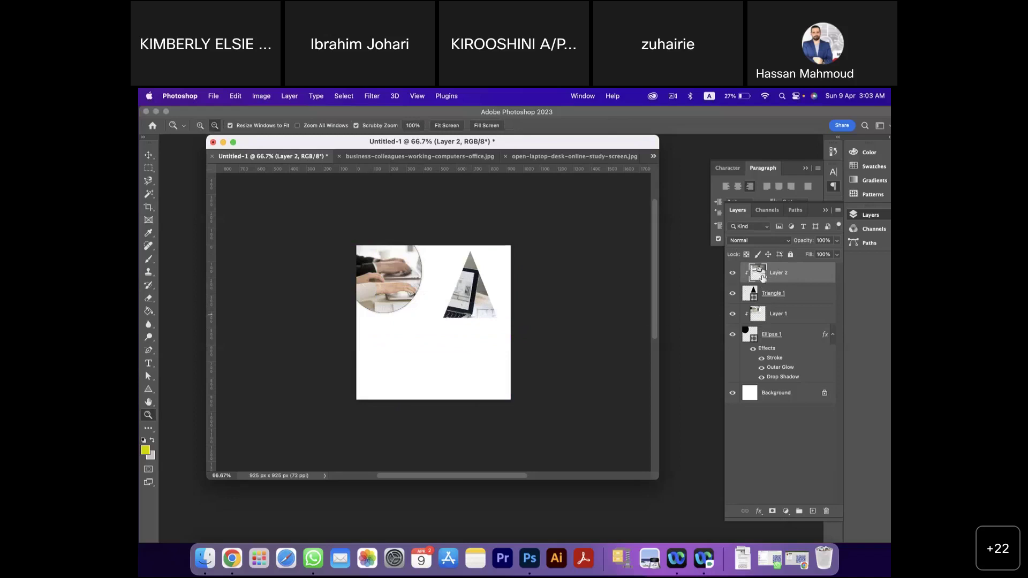
# - Reposition the Layer 2 laptop photo inside the triangle so the laptop's screen and keyboard fill the shape
pyautogui.click(754, 294)
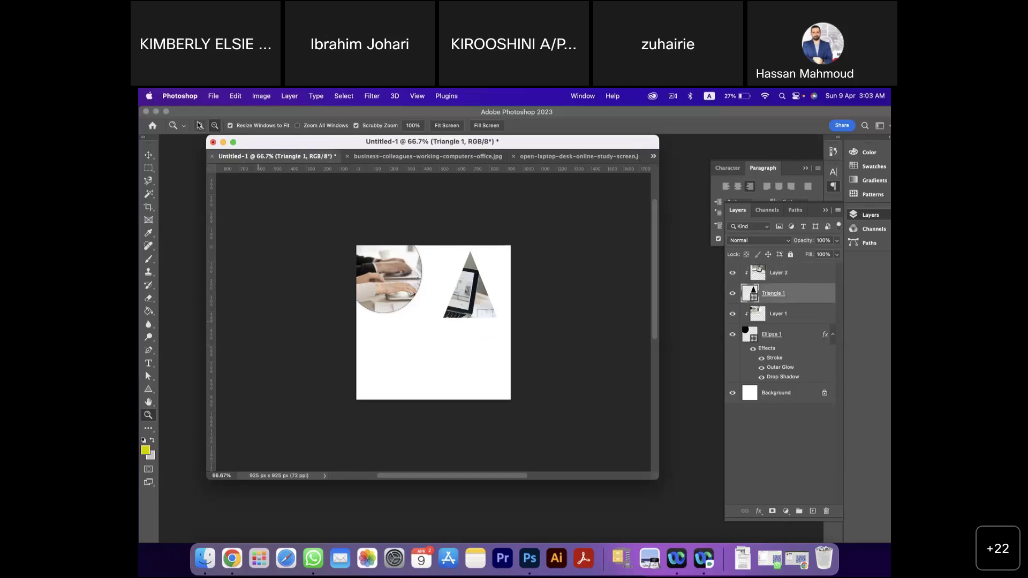
pyautogui.click(487, 266)
pyautogui.click(529, 414)
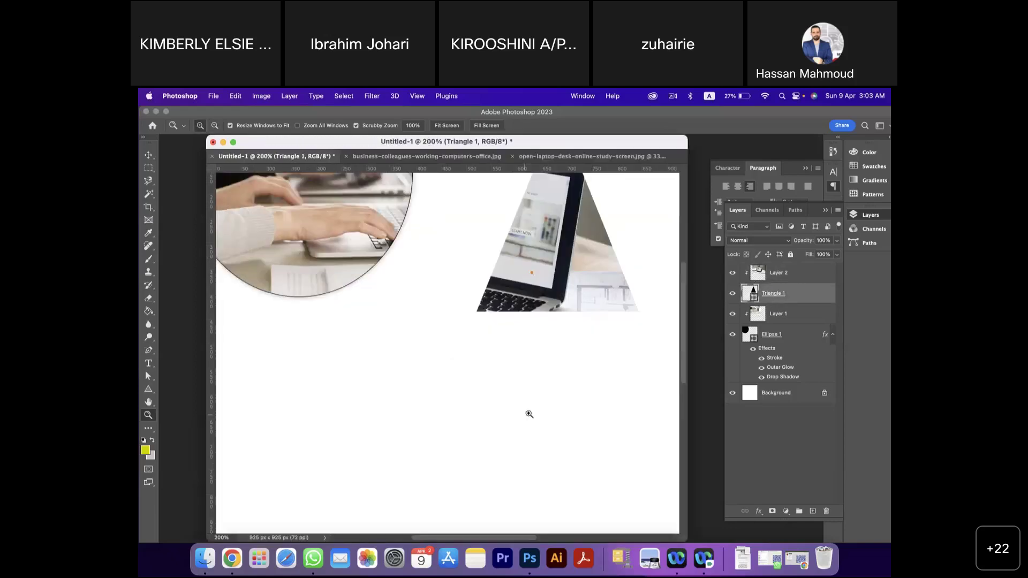
pyautogui.scroll(2, 582, 285)
pyautogui.click(584, 352)
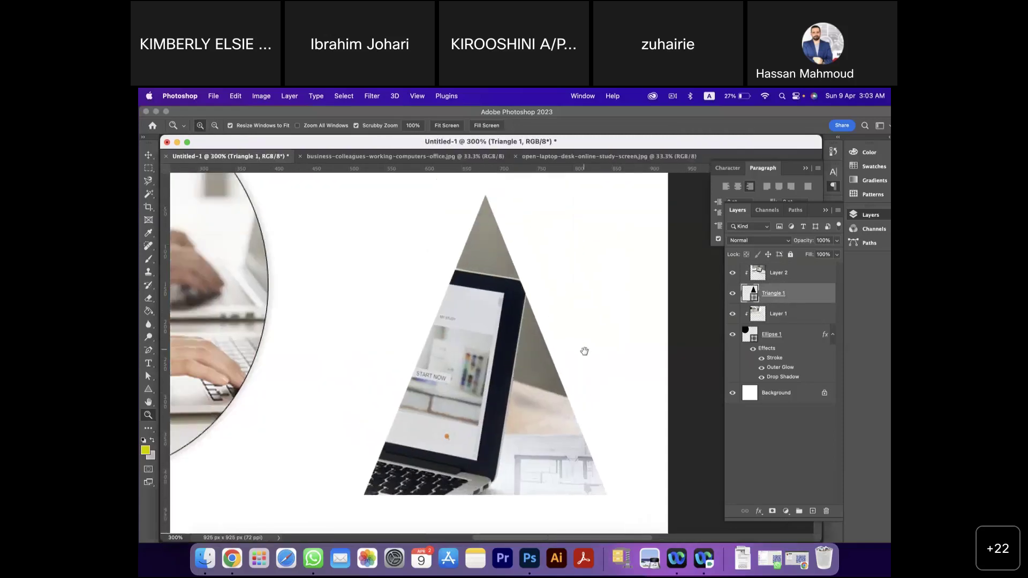
pyautogui.moveTo(584, 351); pyautogui.dragTo(593, 356)
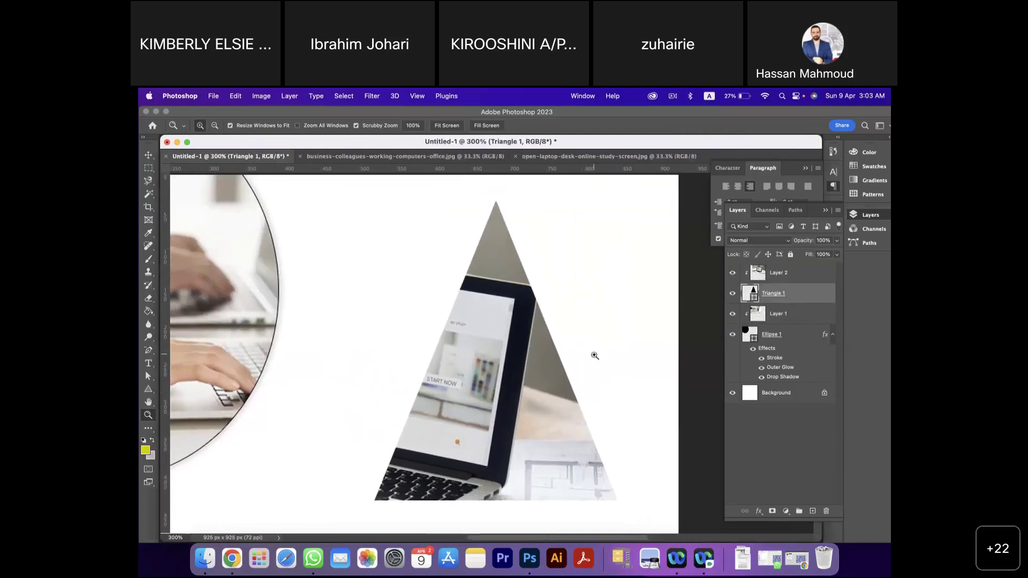
pyautogui.click(784, 275)
pyautogui.press('v')
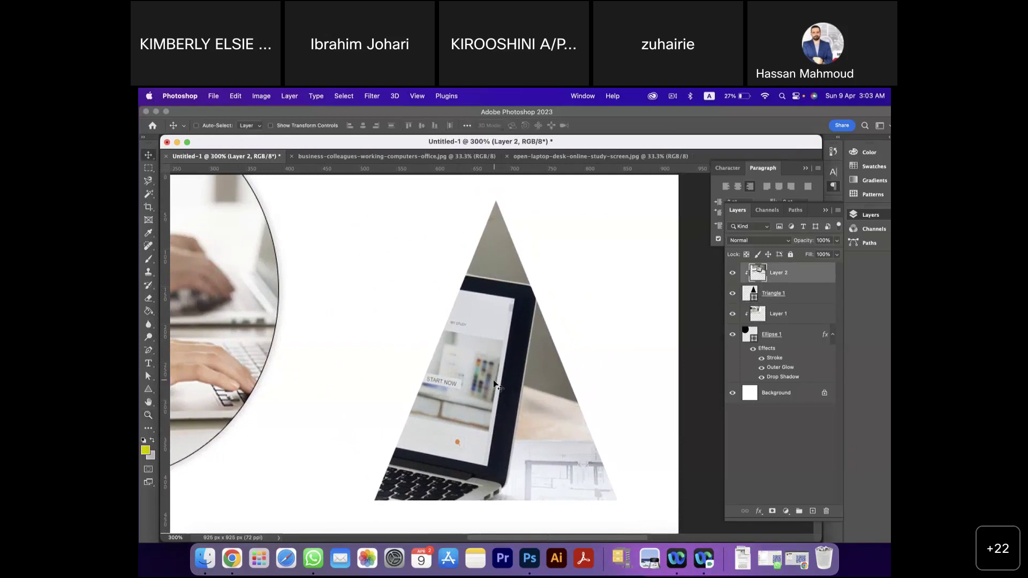
pyautogui.moveTo(496, 384); pyautogui.dragTo(664, 350)
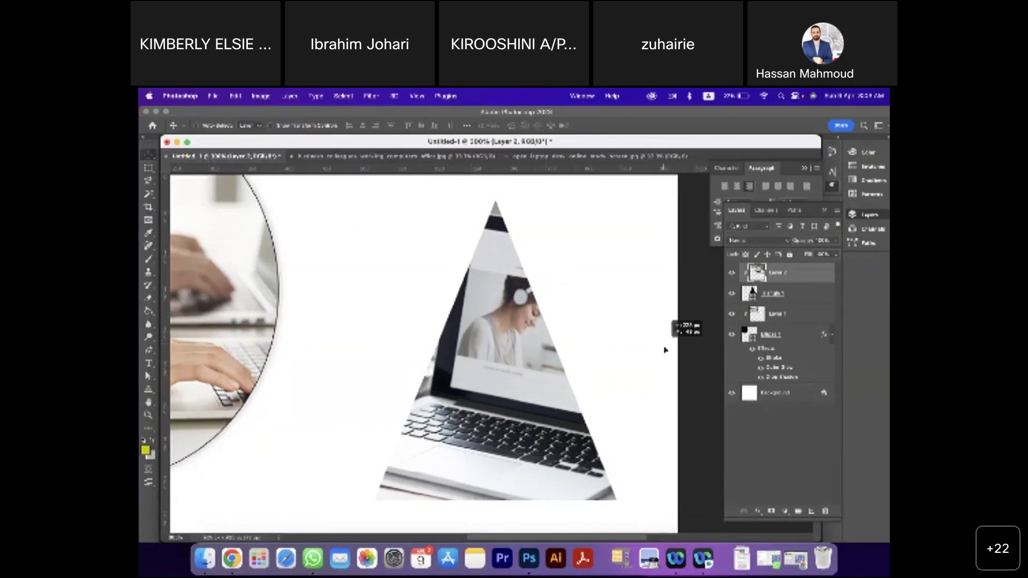
pyautogui.moveTo(664, 350); pyautogui.dragTo(659, 318)
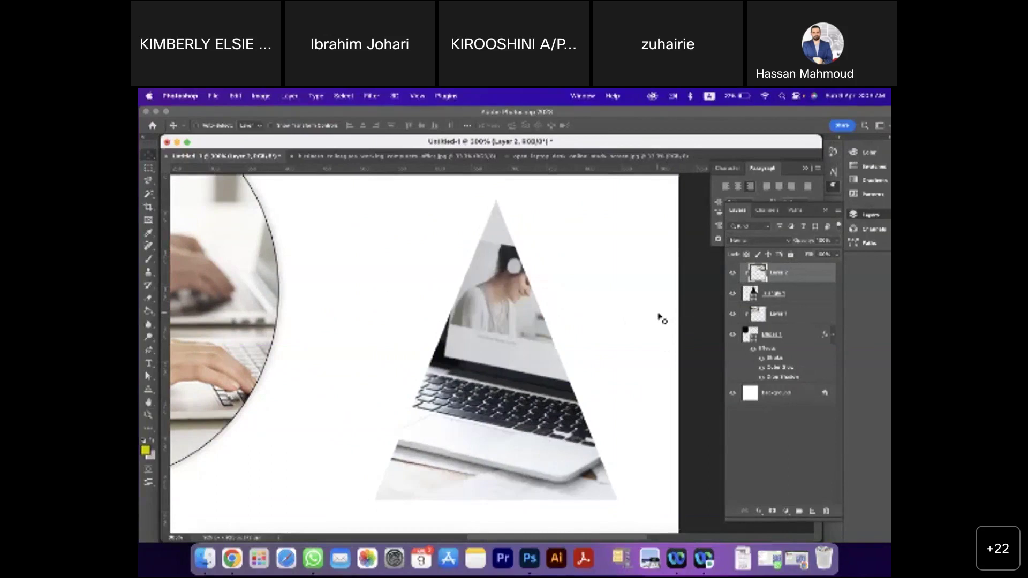
# - Move the Triangle 1 shape across to the canvas's right edge so that part of it extends beyond the canvas
pyautogui.moveTo(663, 318); pyautogui.dragTo(732, 349)
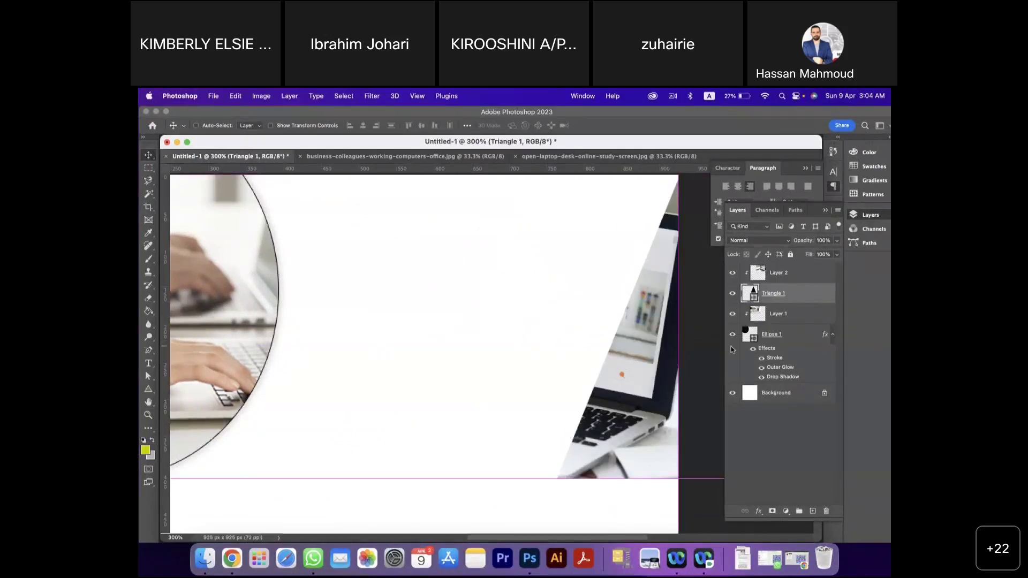
pyautogui.press('super+z')
pyautogui.moveTo(559, 403); pyautogui.dragTo(671, 397)
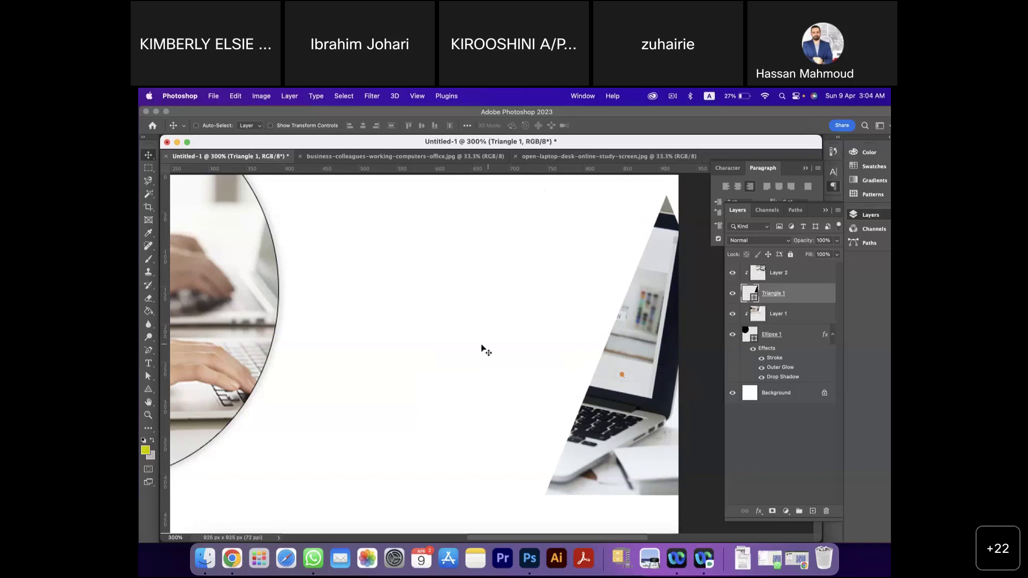
# - Enlarge the Triangle 1 shape to more than 166% and place it over the canvas's upper-right corner
pyautogui.press('z')
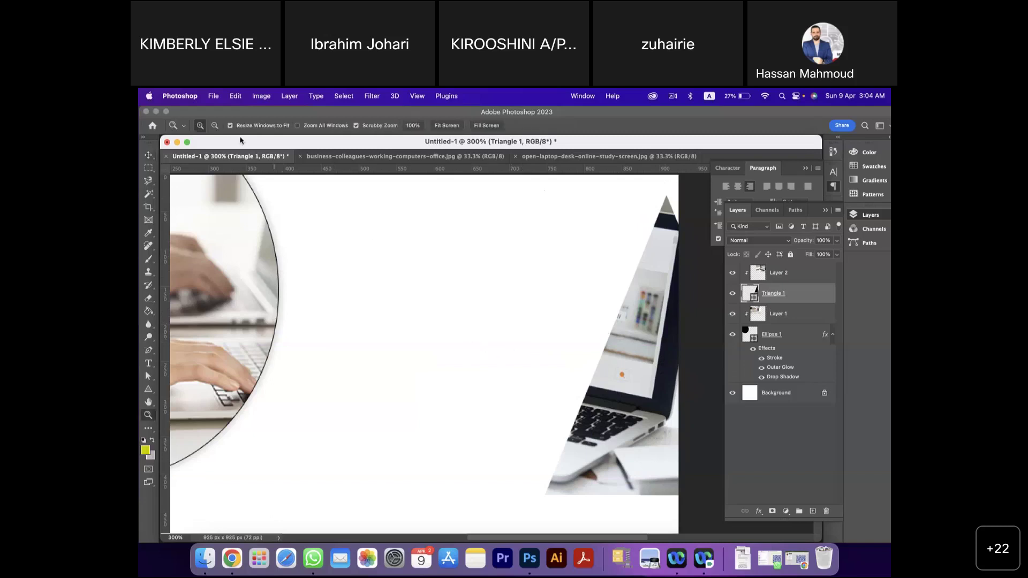
pyautogui.keyDown('alt'); pyautogui.click(532, 328); pyautogui.keyUp('alt')
pyautogui.moveTo(532, 328); pyautogui.dragTo(494, 301)
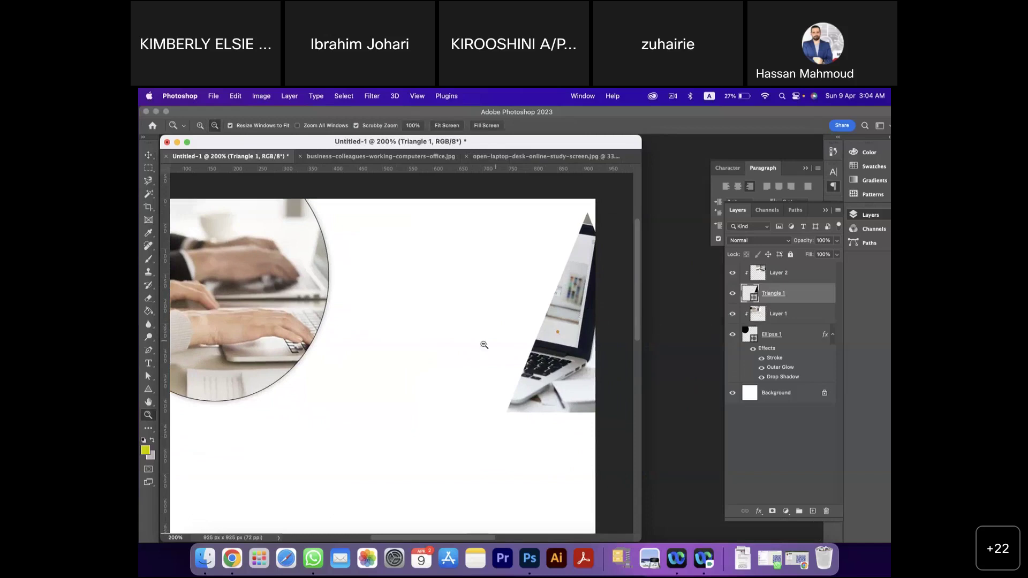
pyautogui.click(236, 96)
pyautogui.moveTo(351, 319)
pyautogui.click(410, 334)
pyautogui.moveTo(508, 213); pyautogui.dragTo(404, 182)
pyautogui.moveTo(548, 329); pyautogui.dragTo(611, 286)
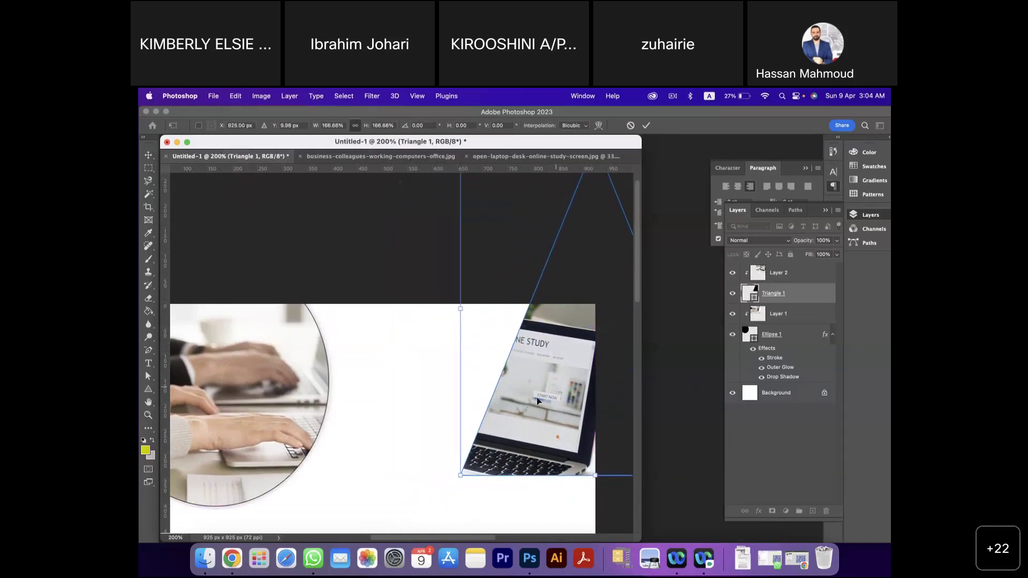
pyautogui.moveTo(461, 475); pyautogui.dragTo(427, 511)
pyautogui.press('Return')
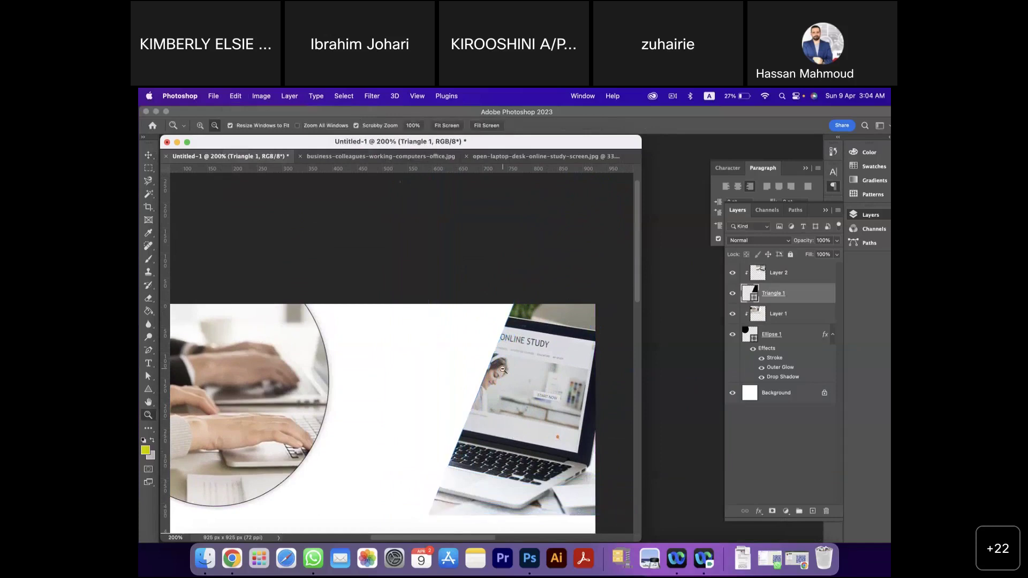
# - Examine the clipped laptop photo up close, and the whole composition at 100% in an enlarged document window
pyautogui.scroll(3, 502, 370)
pyautogui.moveTo(522, 351); pyautogui.dragTo(486, 254)
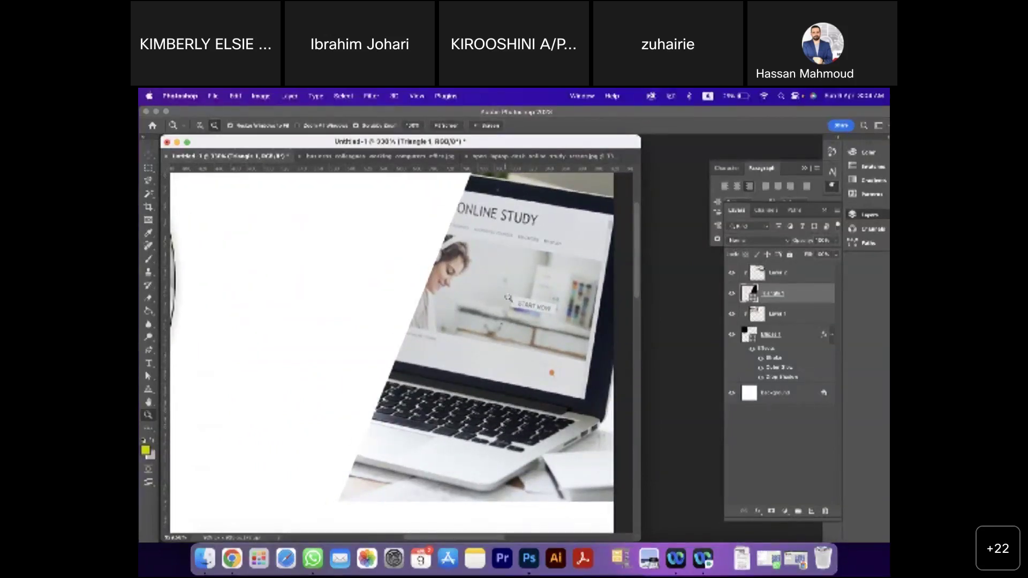
pyautogui.moveTo(518, 322); pyautogui.dragTo(678, 243)
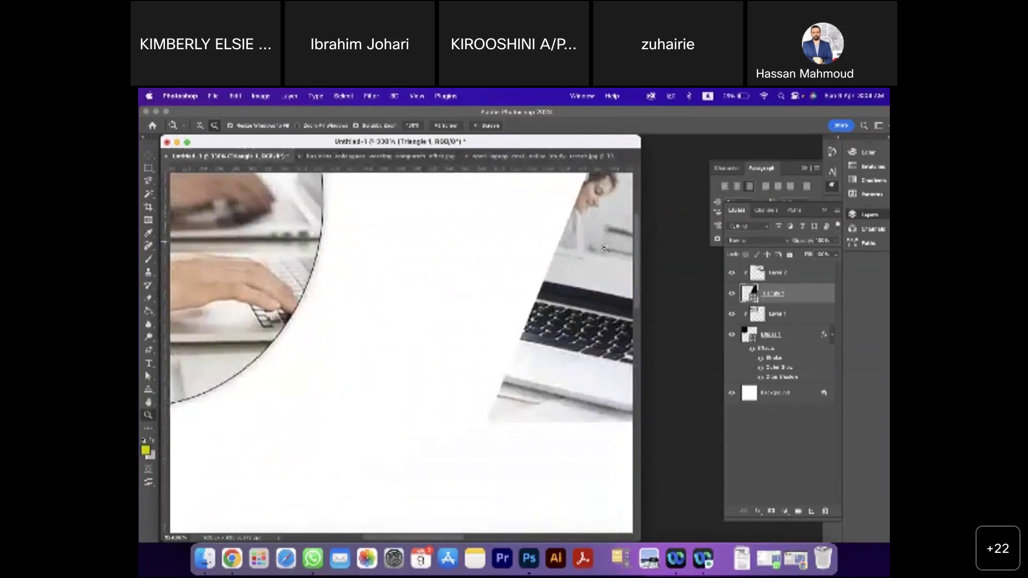
pyautogui.click(375, 284)
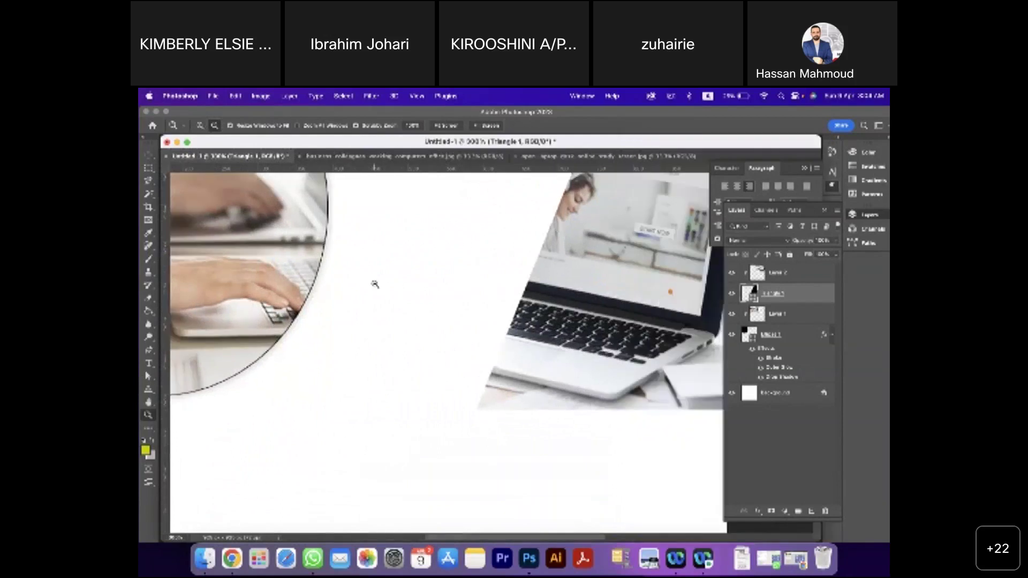
pyautogui.click(376, 286)
pyautogui.click(393, 289)
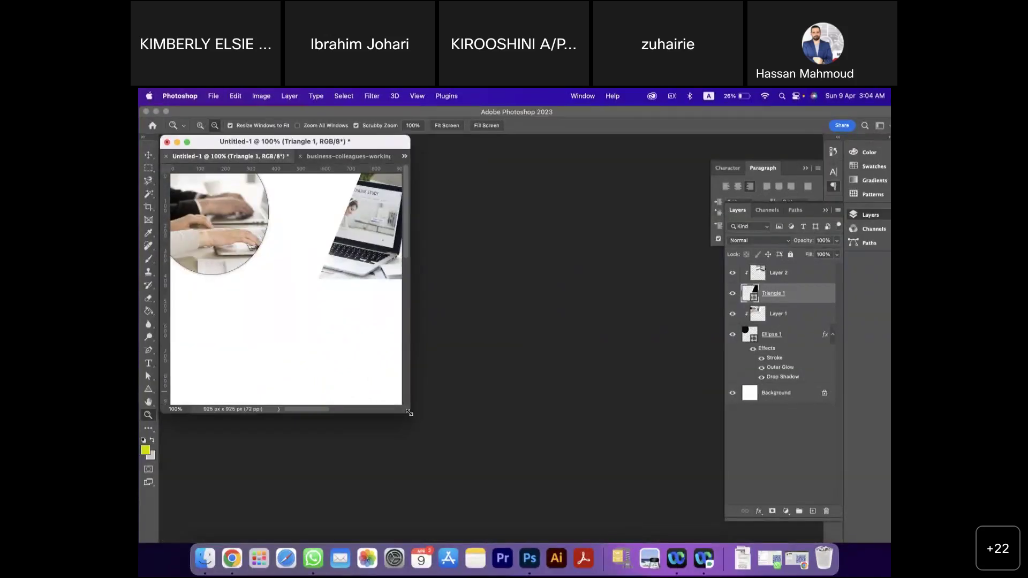
pyautogui.moveTo(409, 412); pyautogui.dragTo(599, 445)
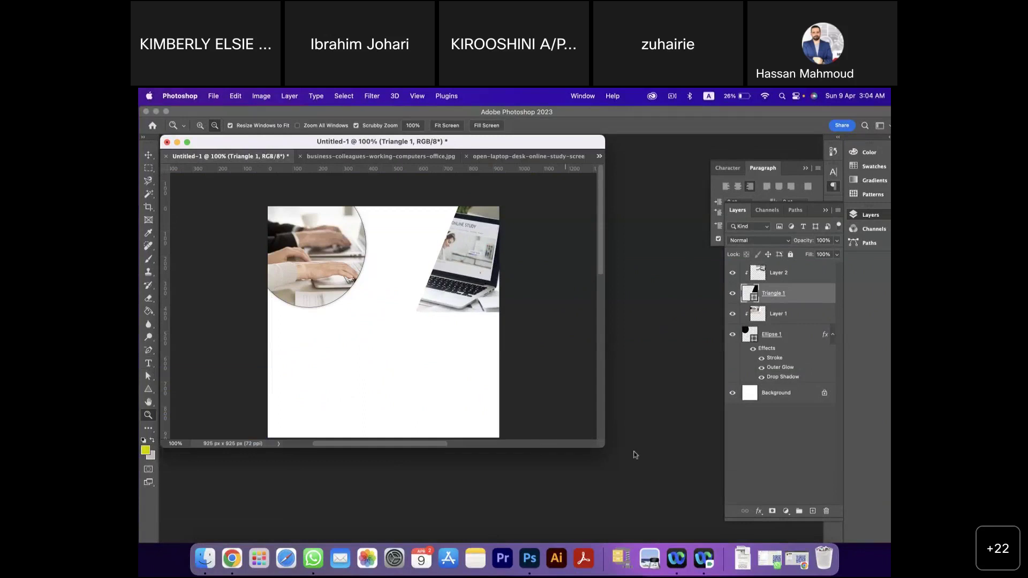
pyautogui.moveTo(604, 447); pyautogui.dragTo(662, 465)
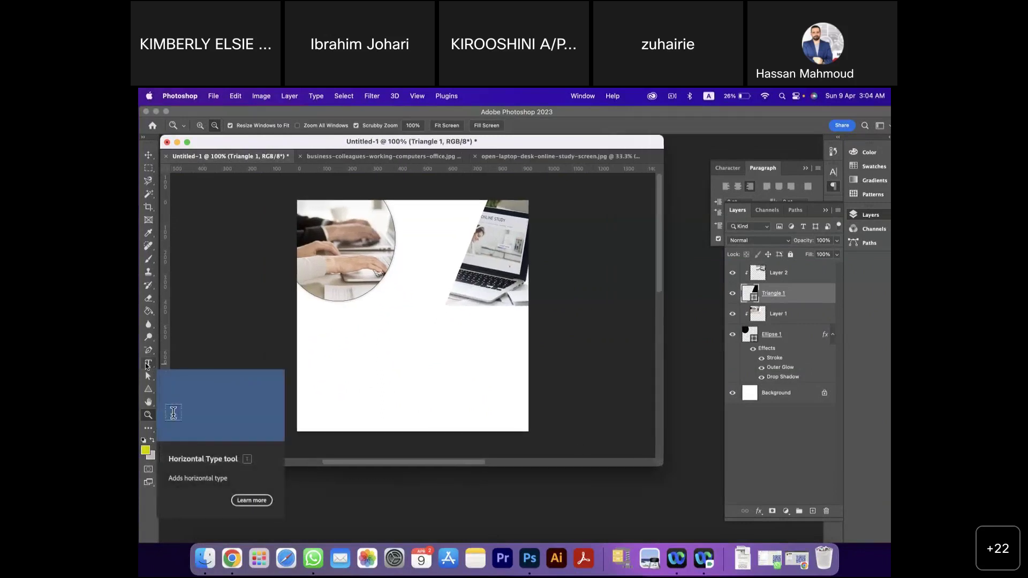
# - Add a placeholder Lorem Ipsum text layer in Myriad Pro Bold, 60 pt, on the canvas below the ellipse
pyautogui.click(352, 352)
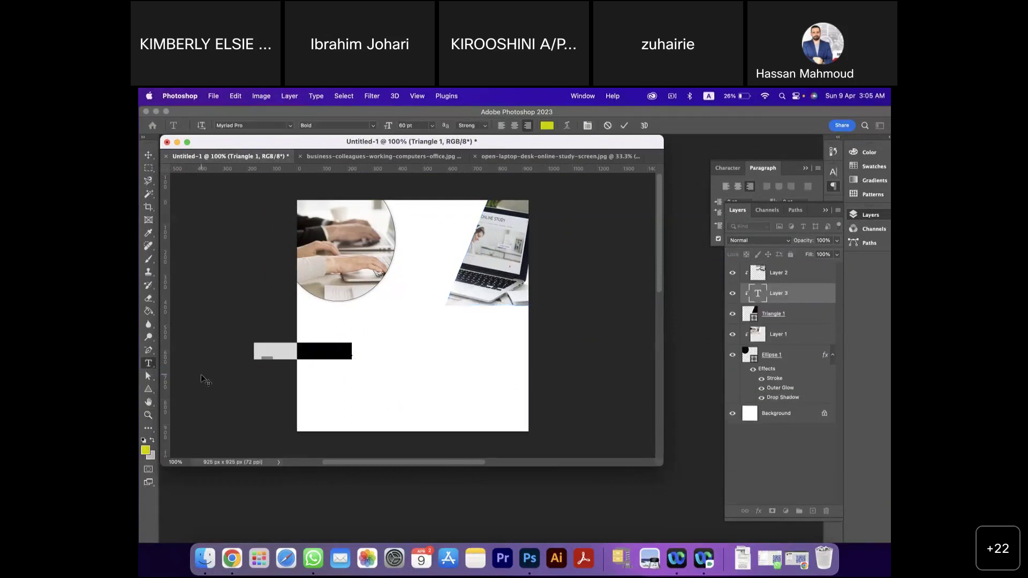
pyautogui.scroll(3, 206, 381)
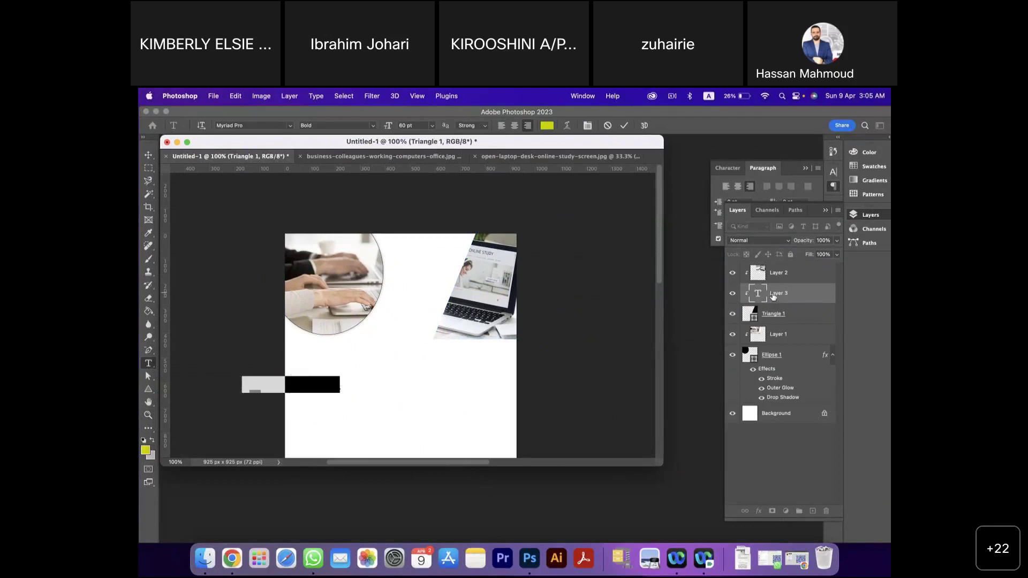
pyautogui.click(773, 296)
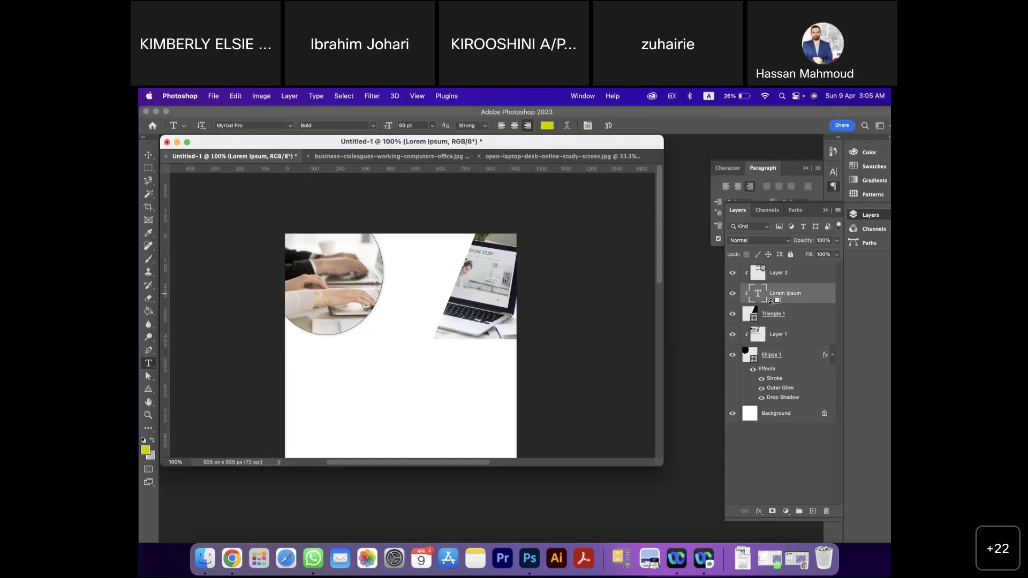
# - Release the Lorem Ipsum layer from the clipping group, place it above Layer 2, and clip Layer 2 to Triangle 1 again
pyautogui.keyDown('alt'); pyautogui.click(768, 302); pyautogui.keyUp('alt')
pyautogui.moveTo(754, 299); pyautogui.dragTo(765, 265)
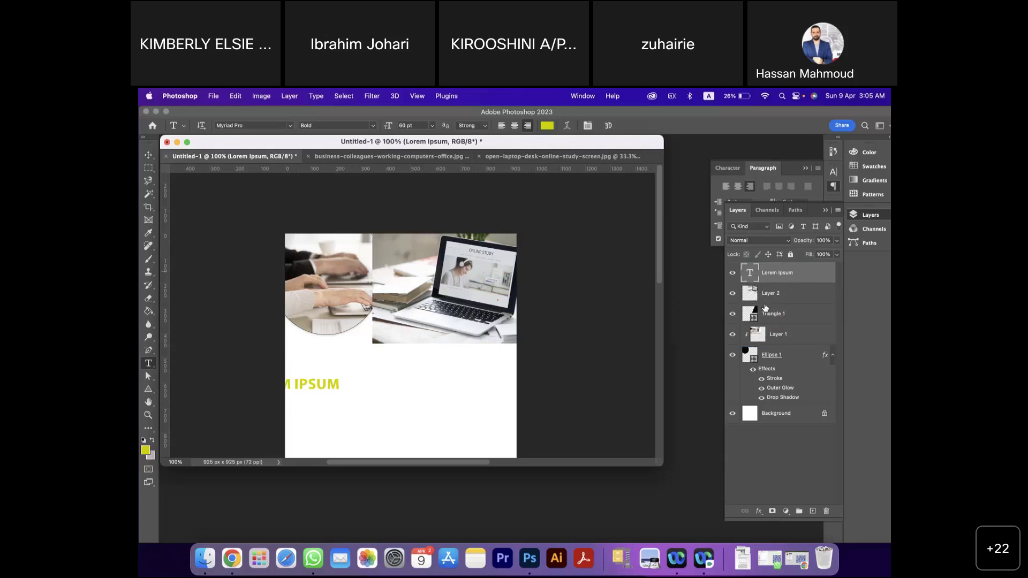
pyautogui.click(771, 299)
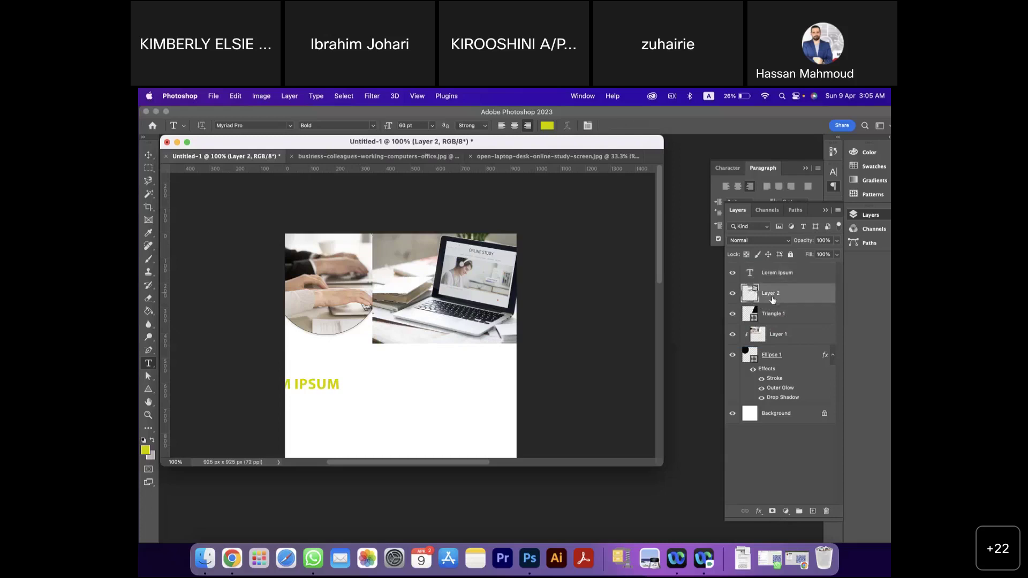
pyautogui.keyDown('alt'); pyautogui.click(768, 303); pyautogui.keyUp('alt')
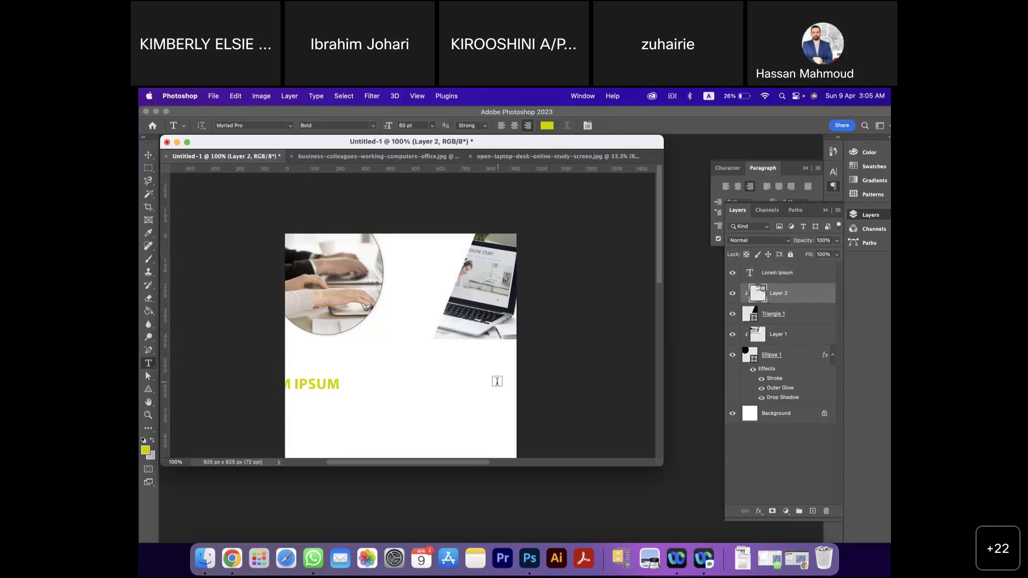
# - Move the Lorem Ipsum text fully onto the canvas, centred below the two clipped photos
pyautogui.click(775, 273)
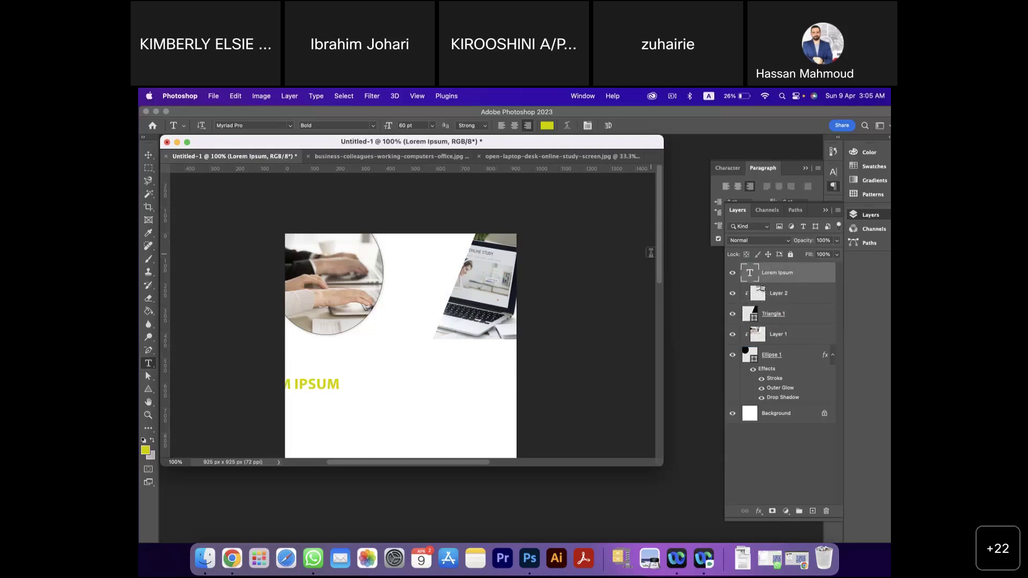
pyautogui.click(148, 155)
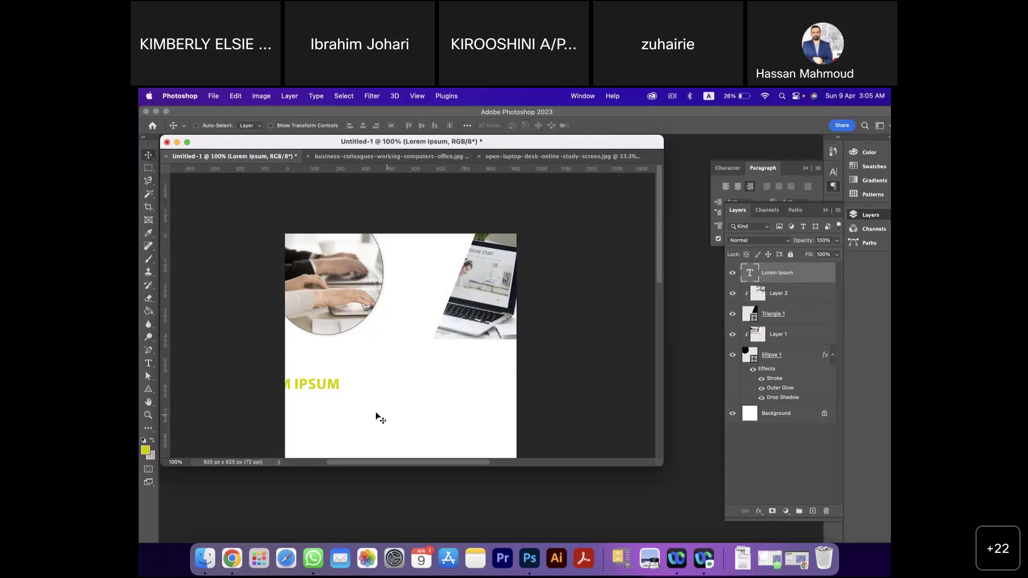
pyautogui.moveTo(325, 388); pyautogui.dragTo(434, 370)
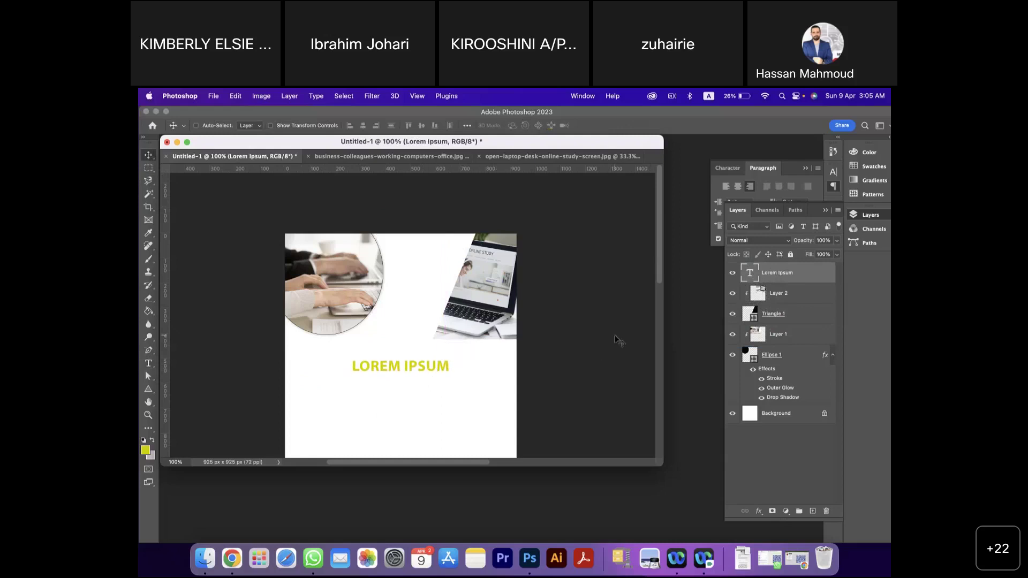
# - Replace the placeholder text with ONLINE WORKSHOP and place it near the canvas's left edge below the photos
pyautogui.doubleClick(750, 273)
pyautogui.write('ON')
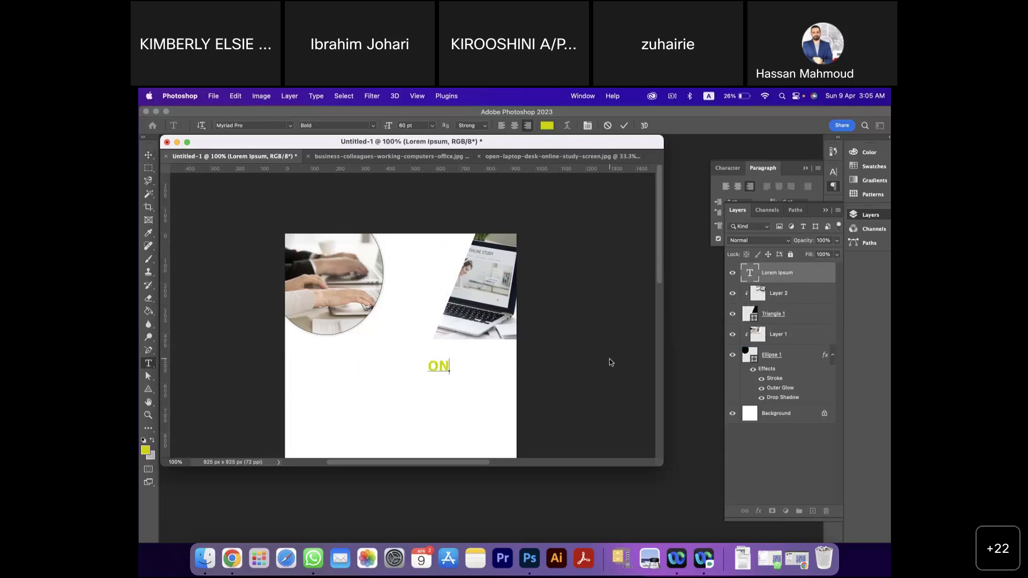
pyautogui.write('LINE WORKSHOP')
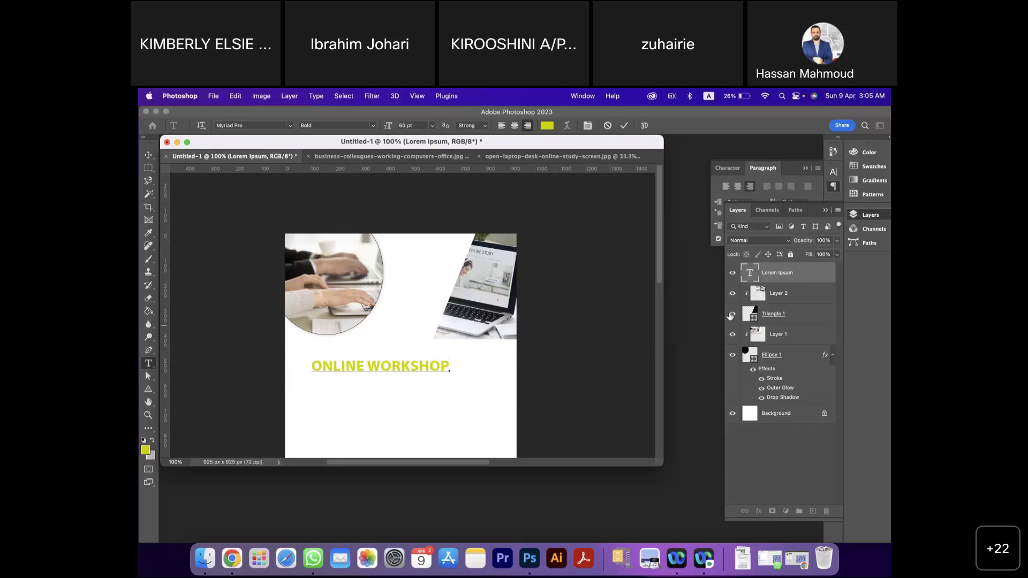
pyautogui.press('Escape')
pyautogui.press('v')
pyautogui.moveTo(395, 368); pyautogui.dragTo(373, 369)
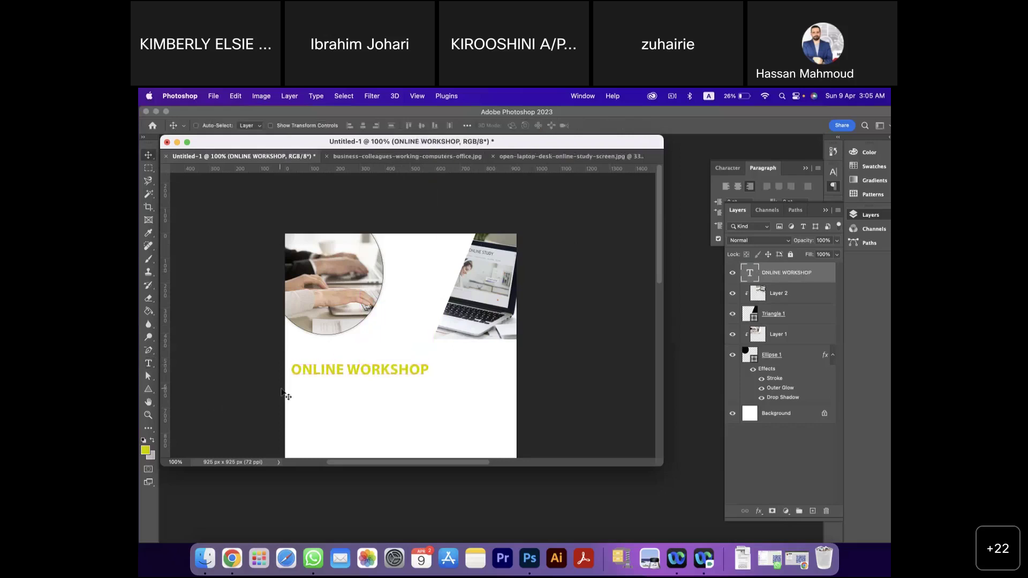
# - Add a Lorem Ipsum paragraph text box below the ONLINE WORKSHOP heading, with 30 pt text and 41 pt leading
pyautogui.scroll(-5, 286, 395)
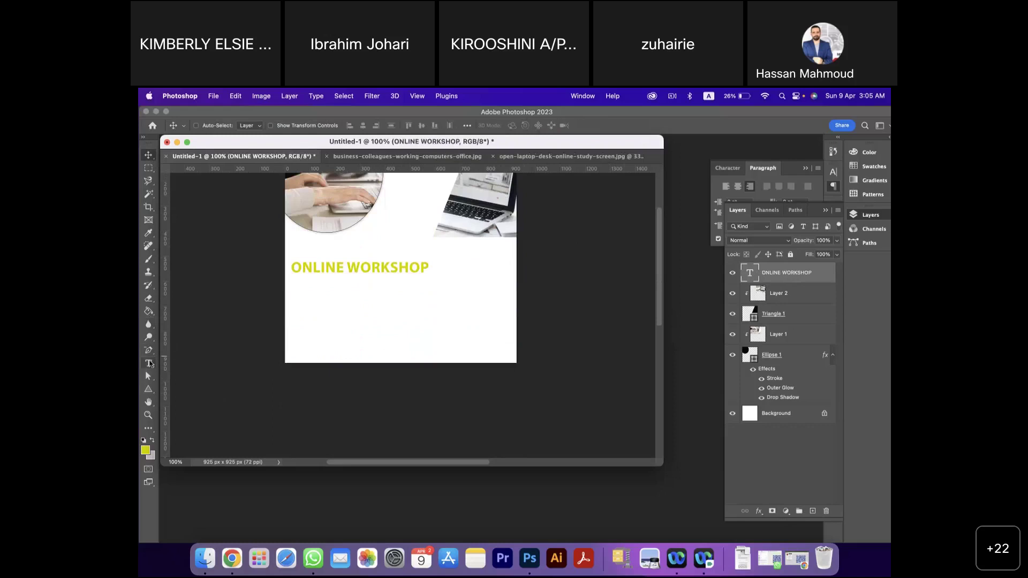
pyautogui.click(149, 365)
pyautogui.moveTo(298, 288); pyautogui.dragTo(428, 347)
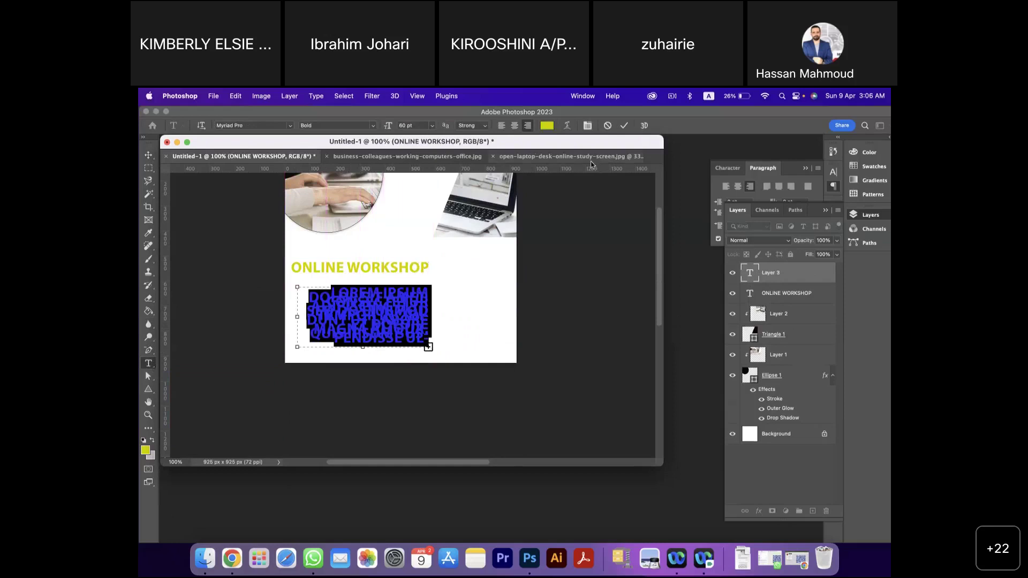
pyautogui.click(588, 129)
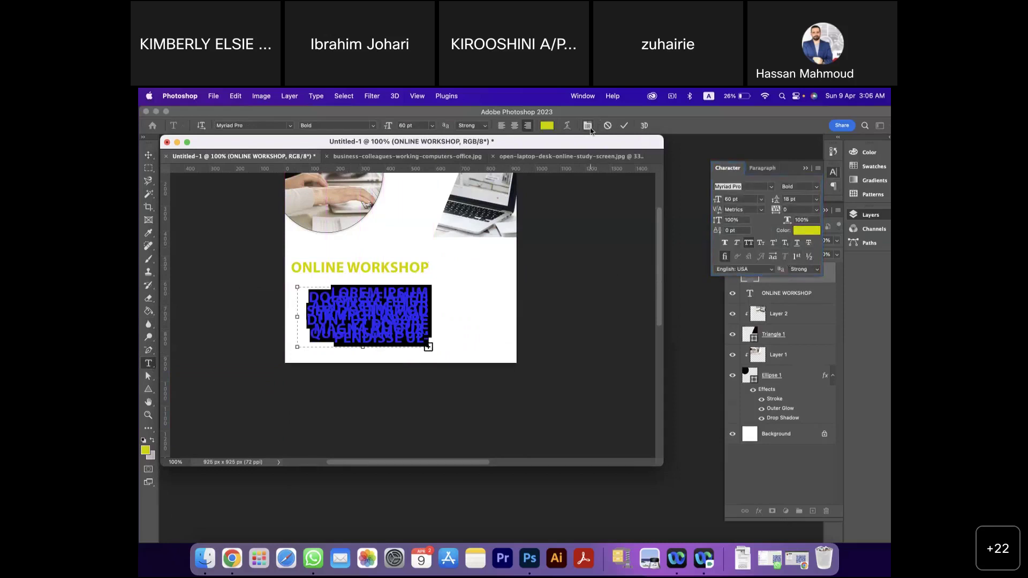
pyautogui.click(761, 199)
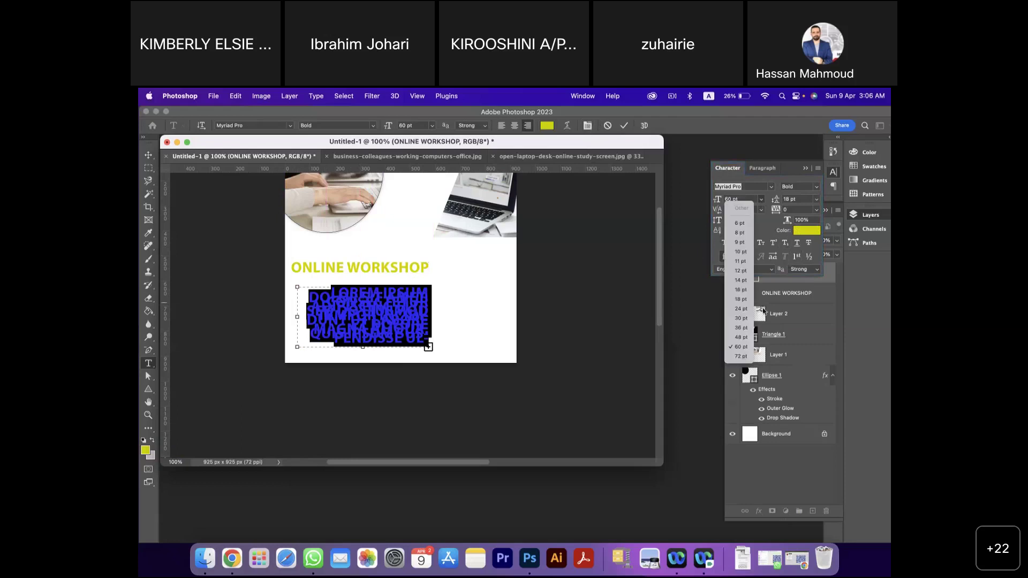
pyautogui.click(743, 318)
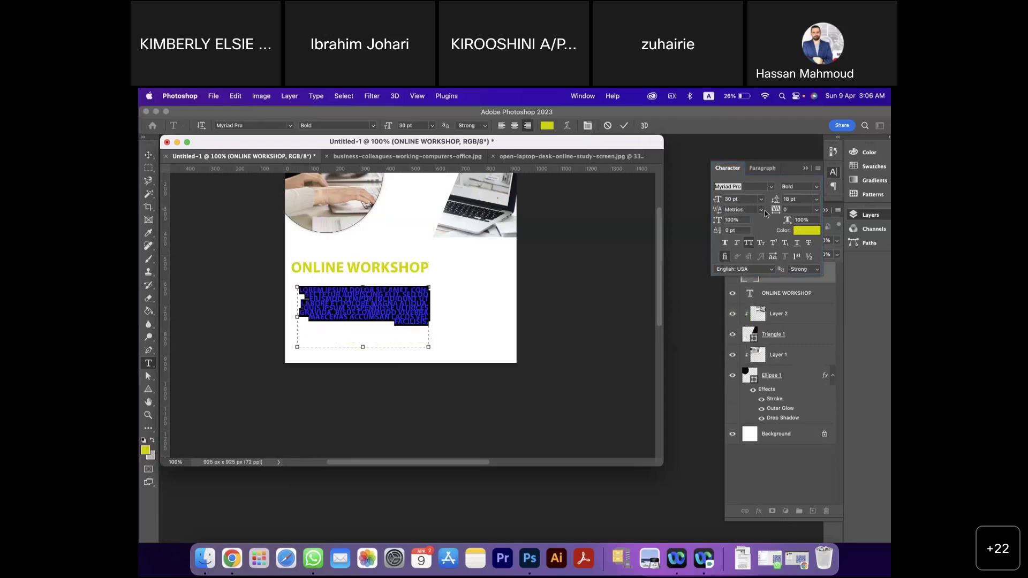
pyautogui.moveTo(777, 201); pyautogui.dragTo(787, 203)
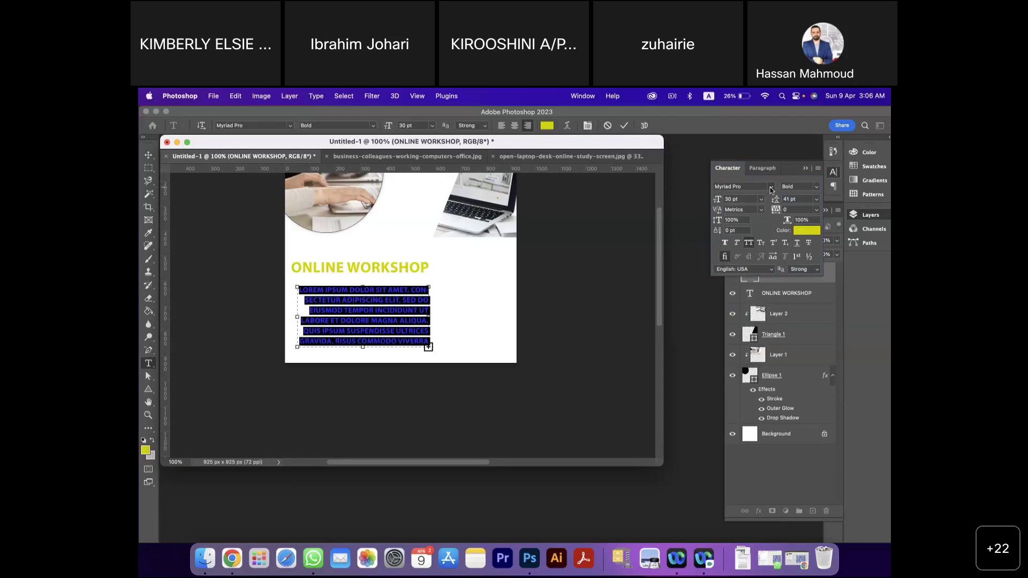
# - Set the Lorem Ipsum paragraph's font to Tajawal Bold and its size to 24 pt
pyautogui.click(771, 187)
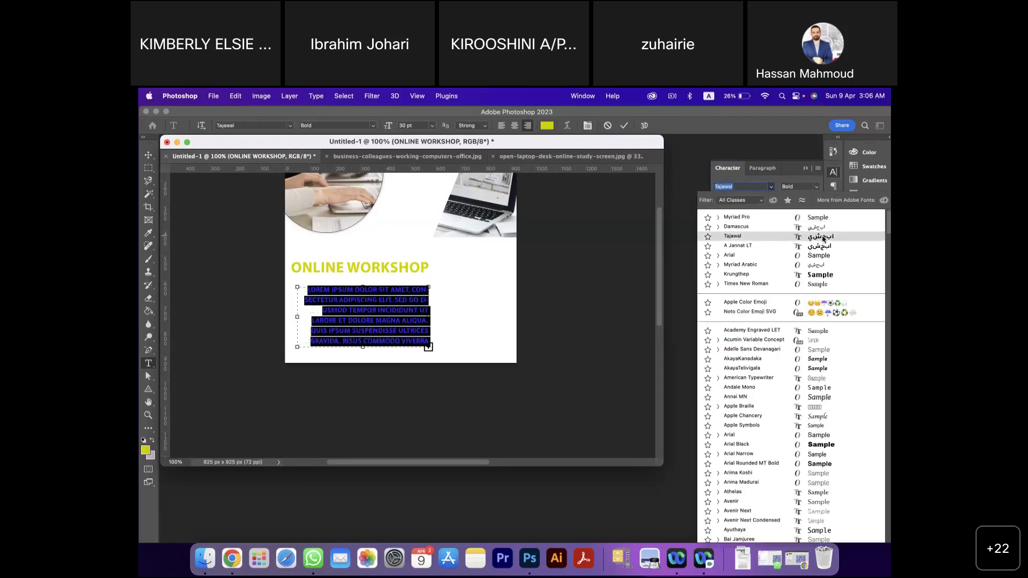
pyautogui.click(823, 239)
pyautogui.click(761, 199)
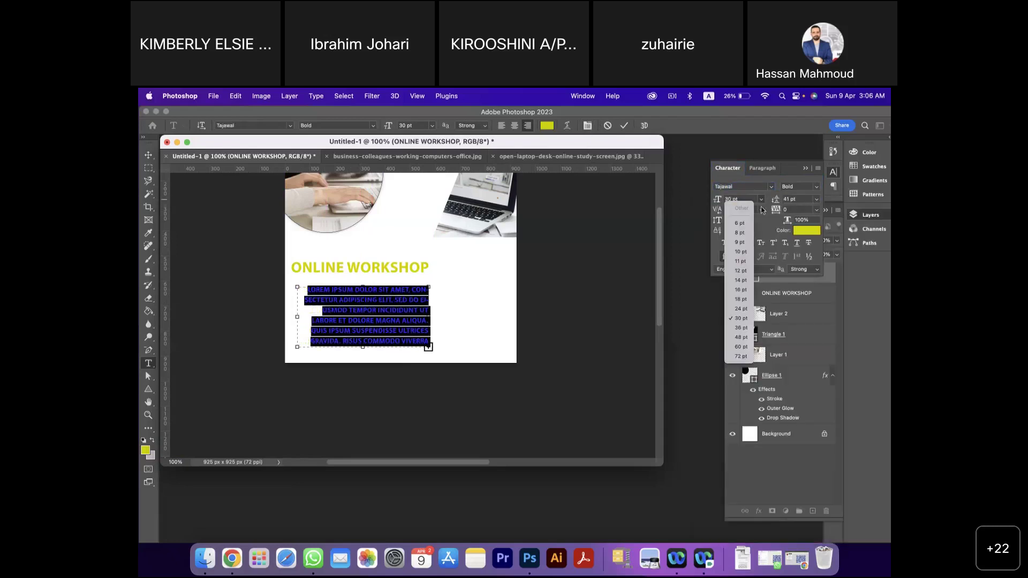
pyautogui.click(744, 284)
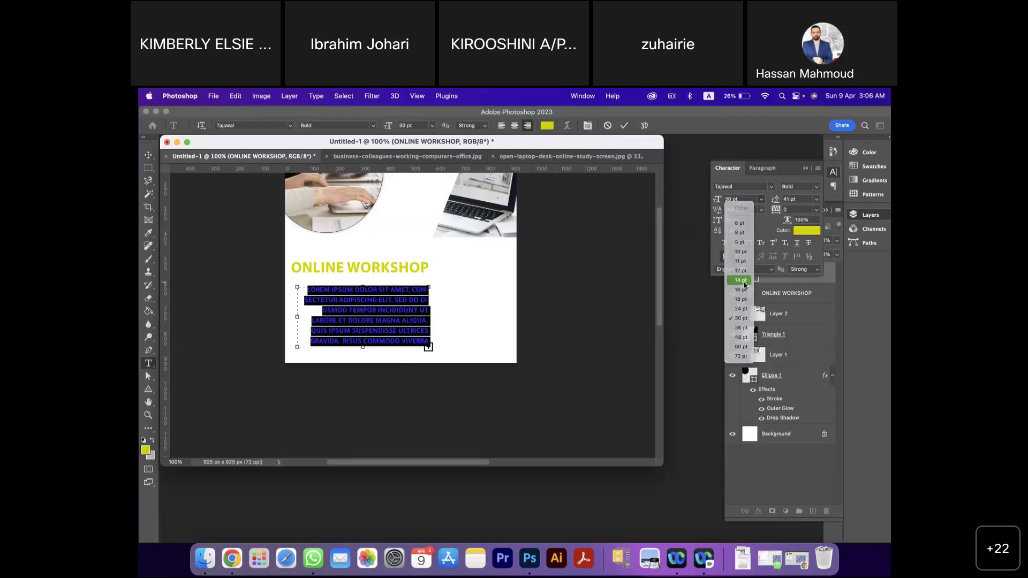
pyautogui.click(761, 199)
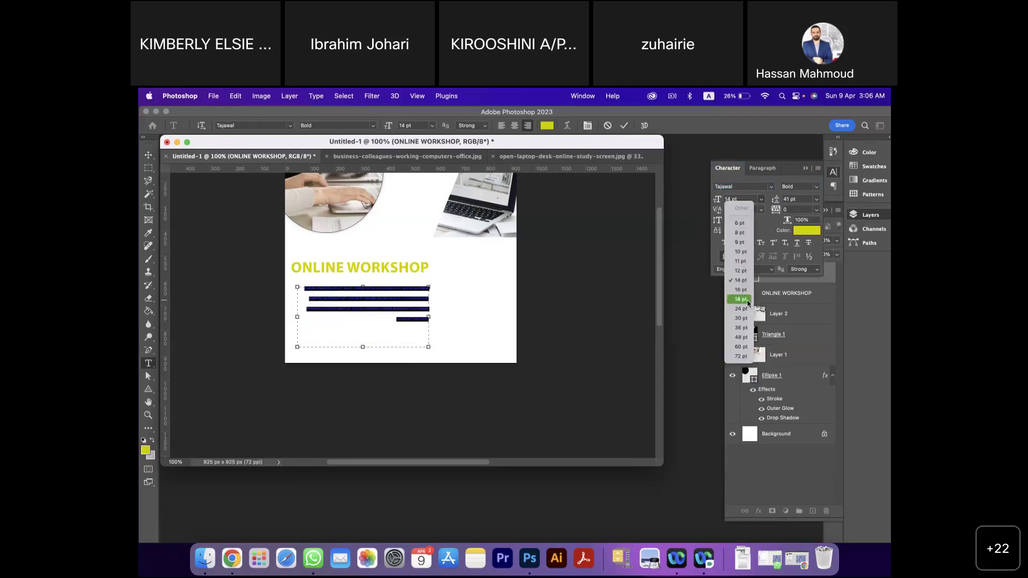
pyautogui.click(747, 301)
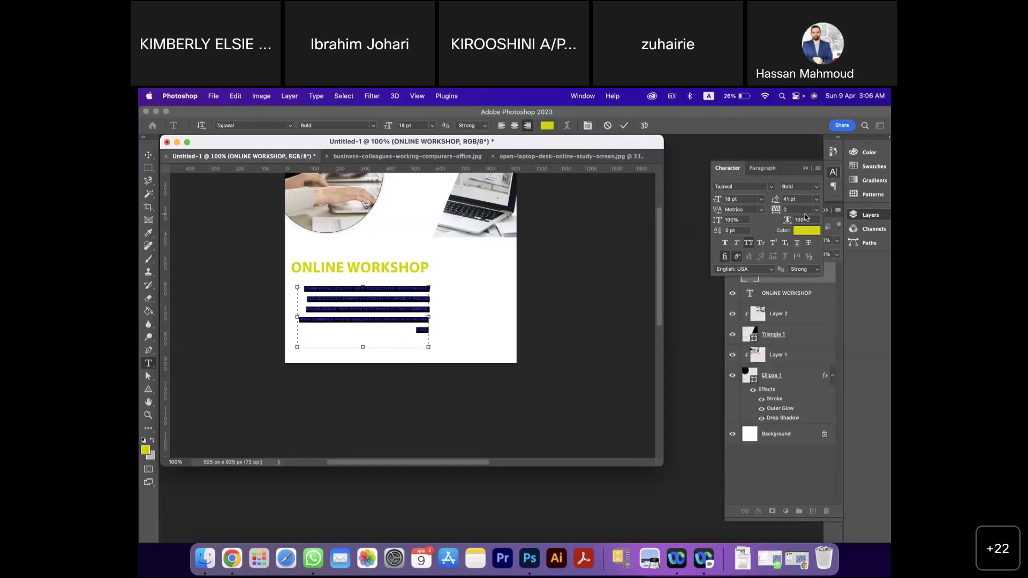
pyautogui.click(761, 199)
pyautogui.click(745, 309)
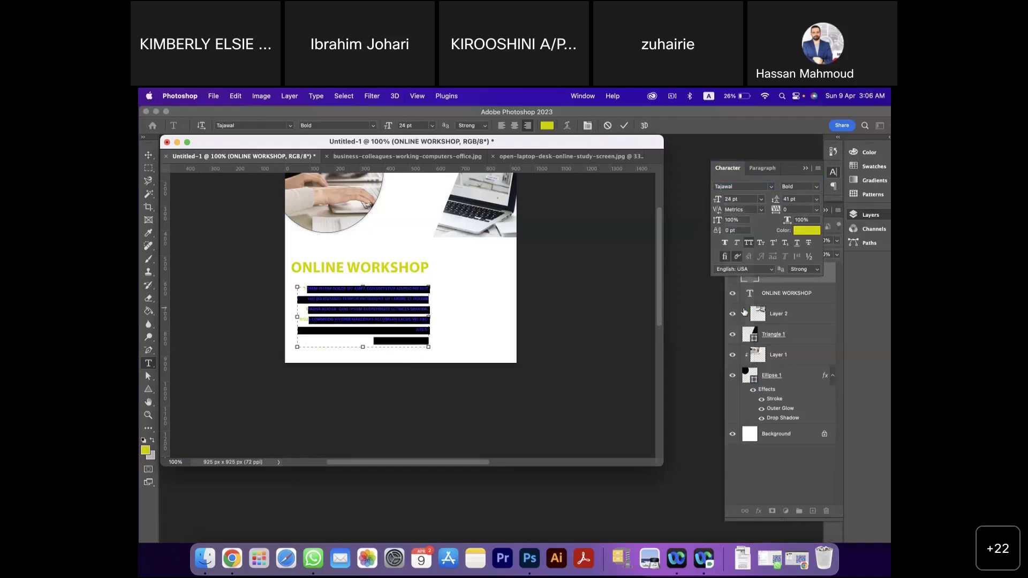
# - Justify the Lorem Ipsum paragraph with its last line aligned left, and move it directly beneath the heading, flush with the heading's left edge
pyautogui.click(762, 168)
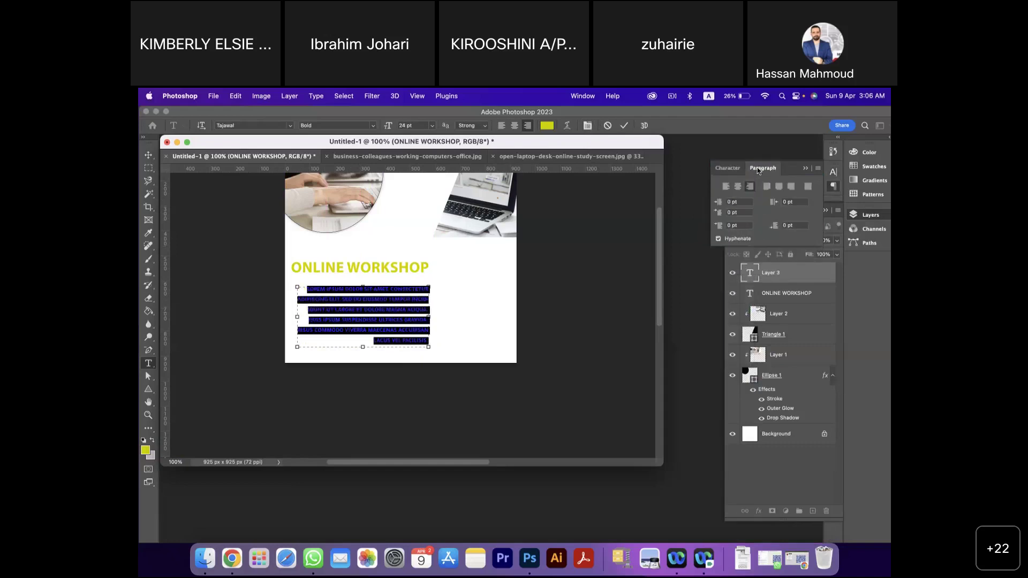
pyautogui.click(767, 186)
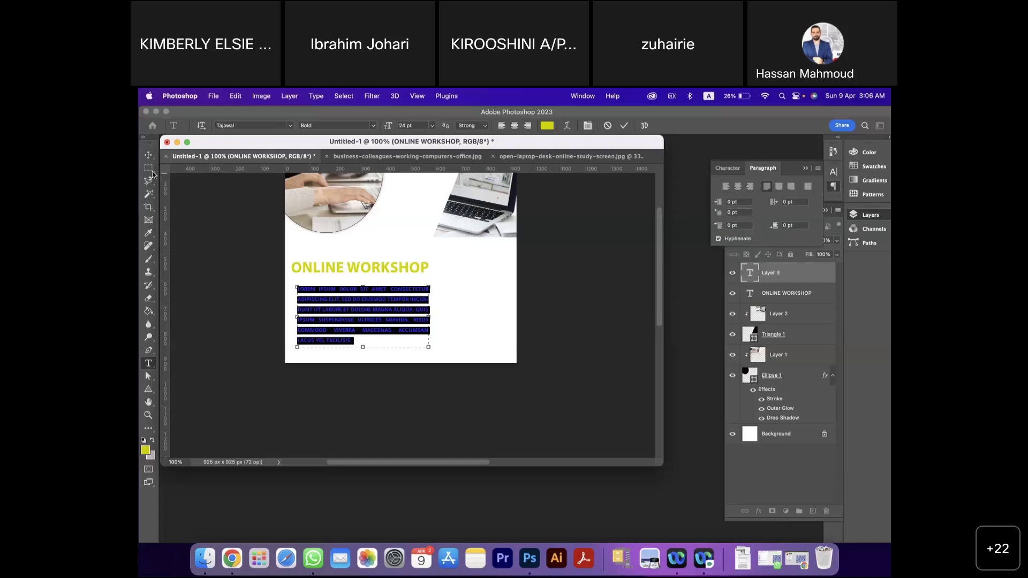
pyautogui.click(149, 155)
pyautogui.moveTo(377, 317); pyautogui.dragTo(371, 307)
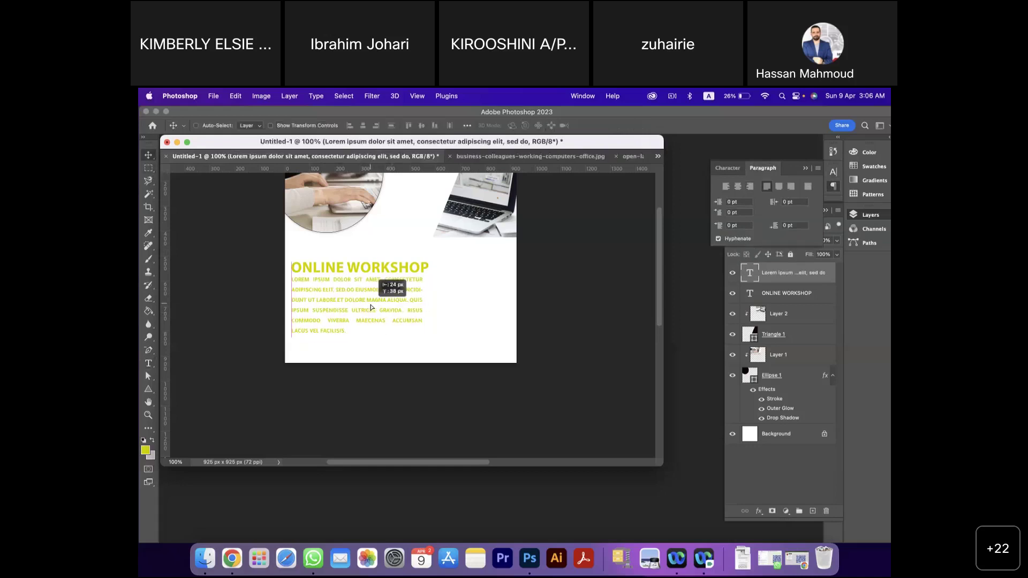
# - Widen the Lorem Ipsum text box to match the width of the ONLINE WORKSHOP heading
pyautogui.doubleClick(750, 273)
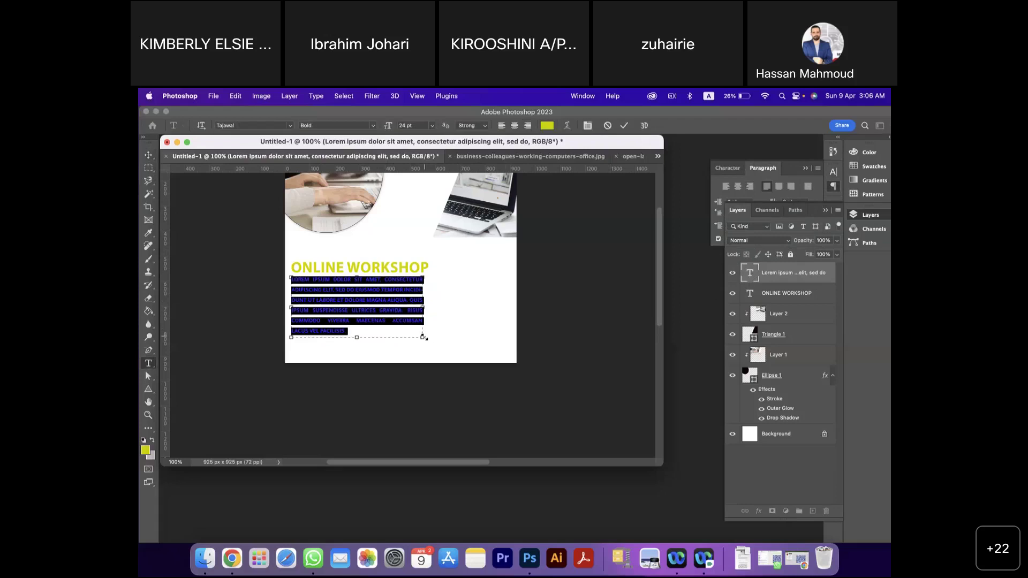
pyautogui.moveTo(425, 337); pyautogui.dragTo(431, 338)
pyautogui.press('super+Return')
pyautogui.press('v')
# - Change the Lorem Ipsum paragraph's text colour to black
pyautogui.doubleClick(749, 273)
pyautogui.click(145, 451)
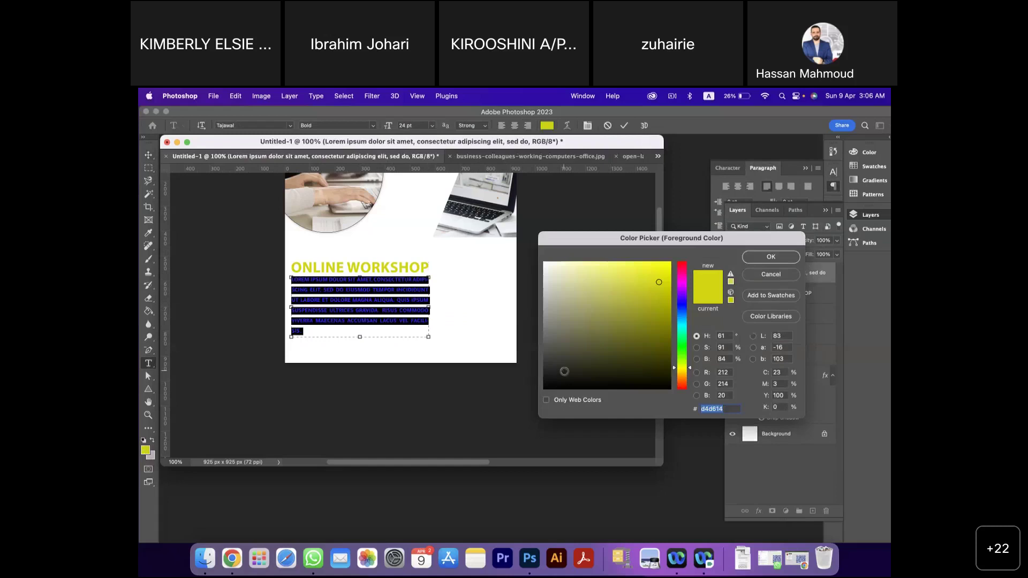
pyautogui.write('000000')
pyautogui.click(761, 259)
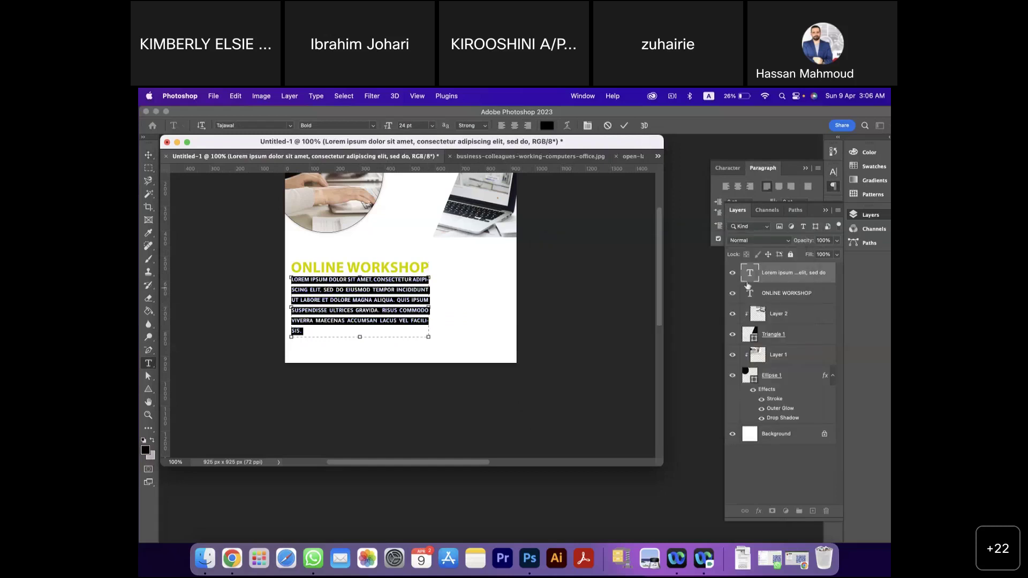
pyautogui.press('super+Return')
pyautogui.press('v')
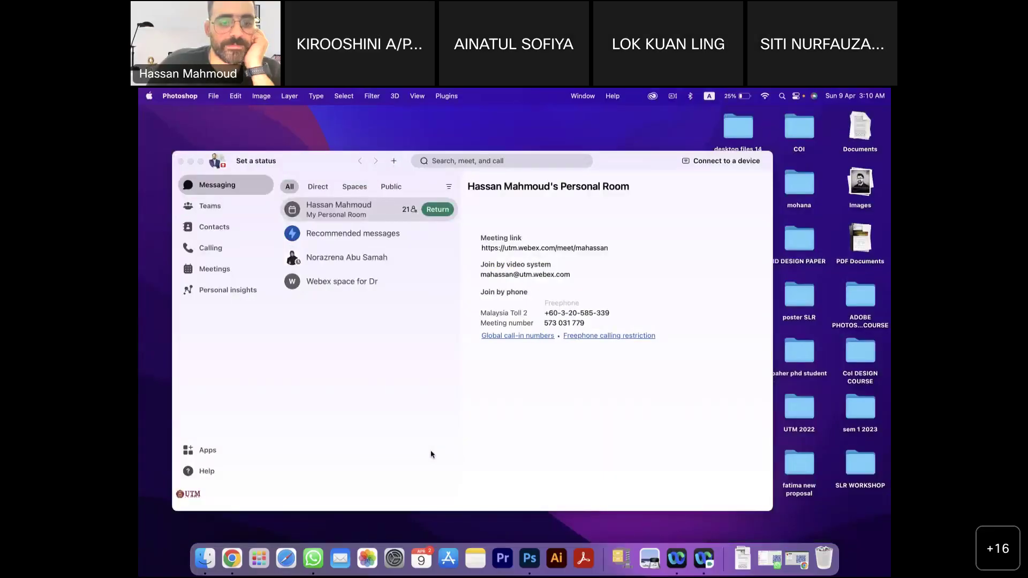
# - Switch to Chrome and open adobe.com in a new tab, dismissing the regional site prompt
pyautogui.click(235, 560)
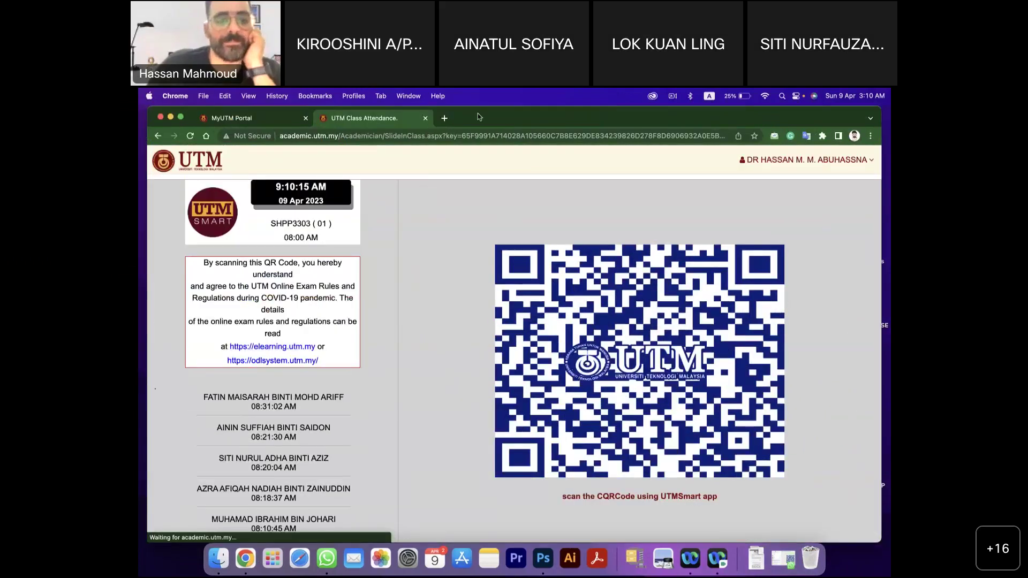
pyautogui.moveTo(664, 117); pyautogui.dragTo(648, 136)
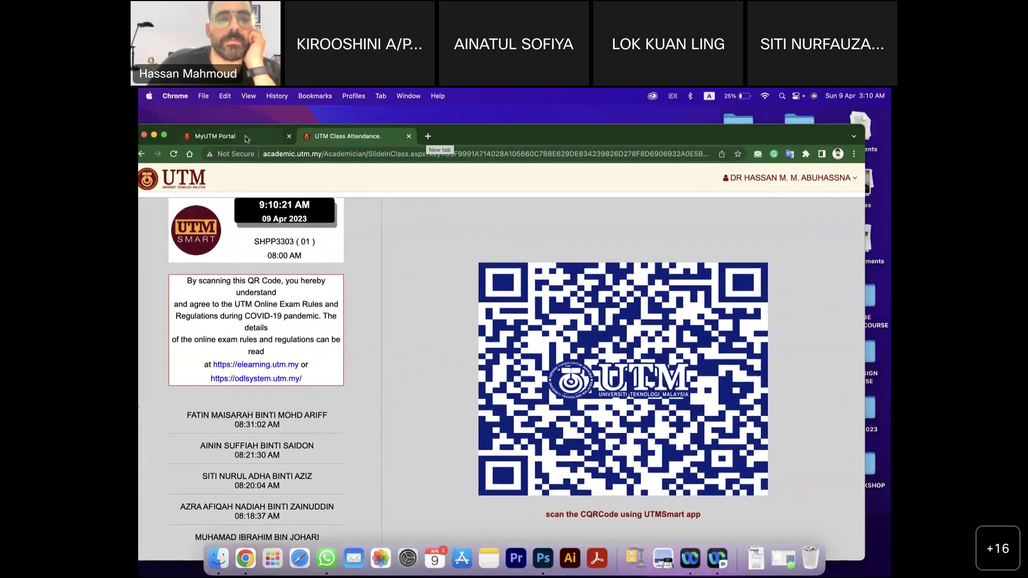
pyautogui.click(429, 136)
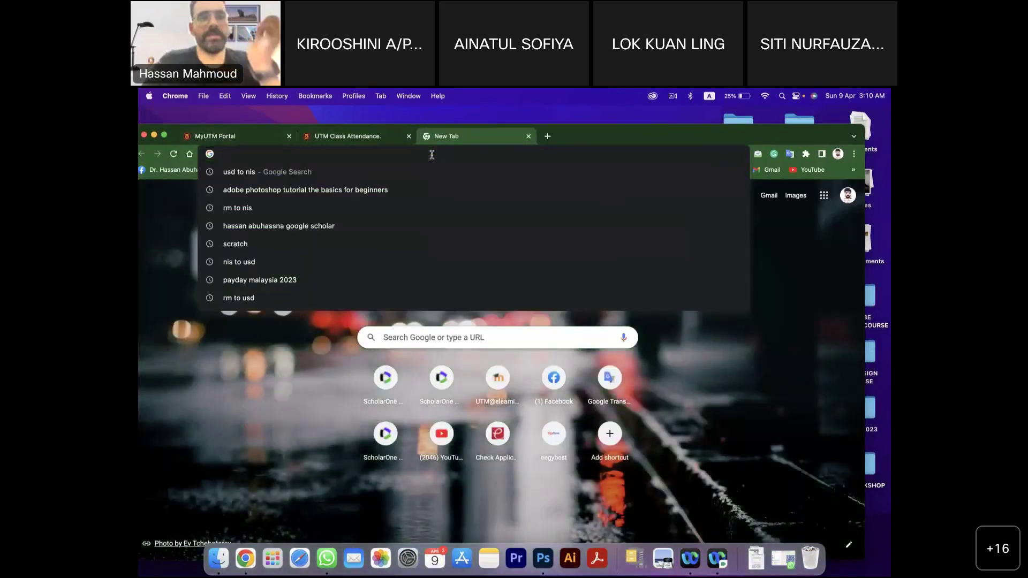
pyautogui.write('Adobe')
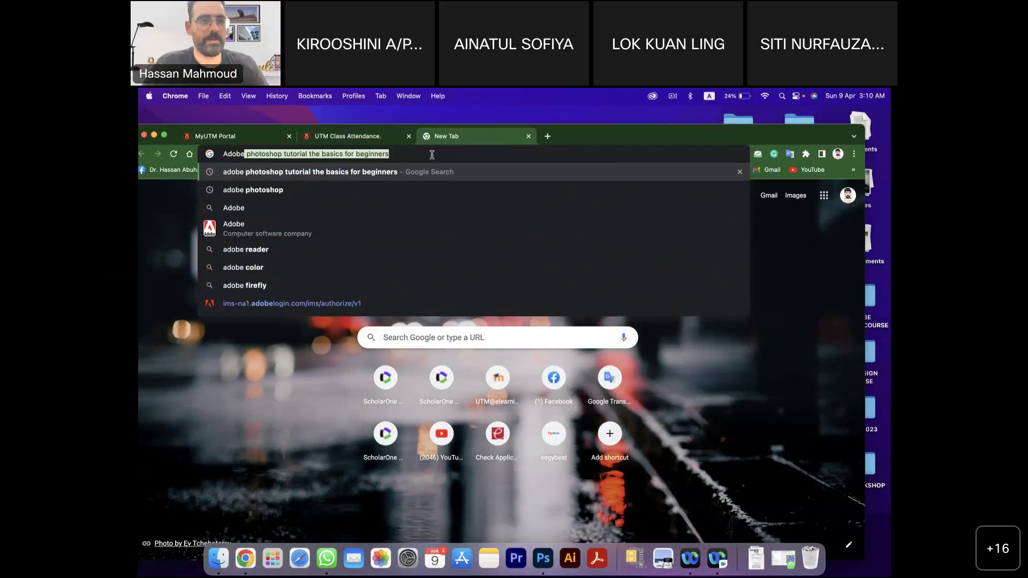
pyautogui.write('.com')
pyautogui.press('Return')
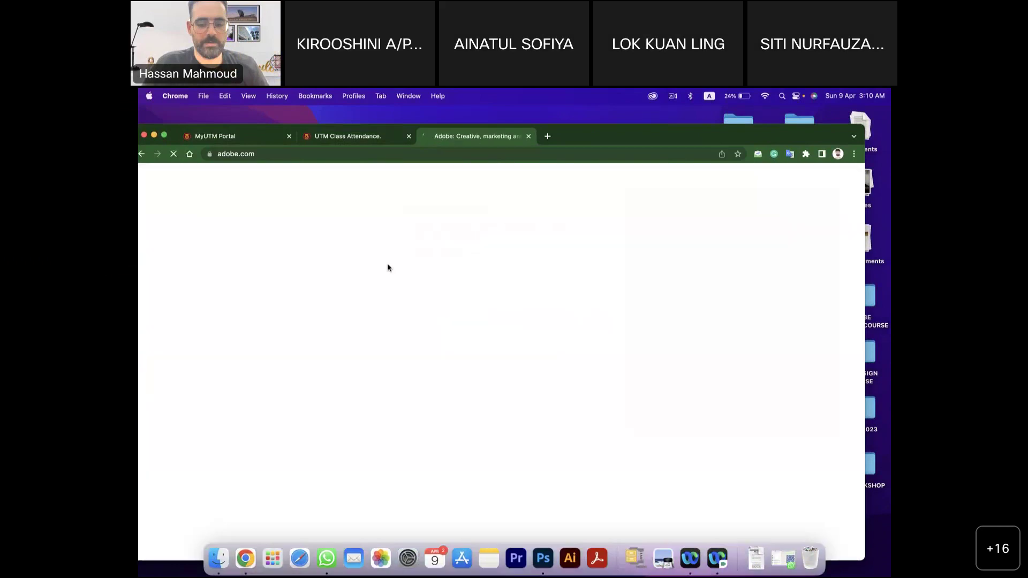
pyautogui.moveTo(604, 155); pyautogui.dragTo(495, 154)
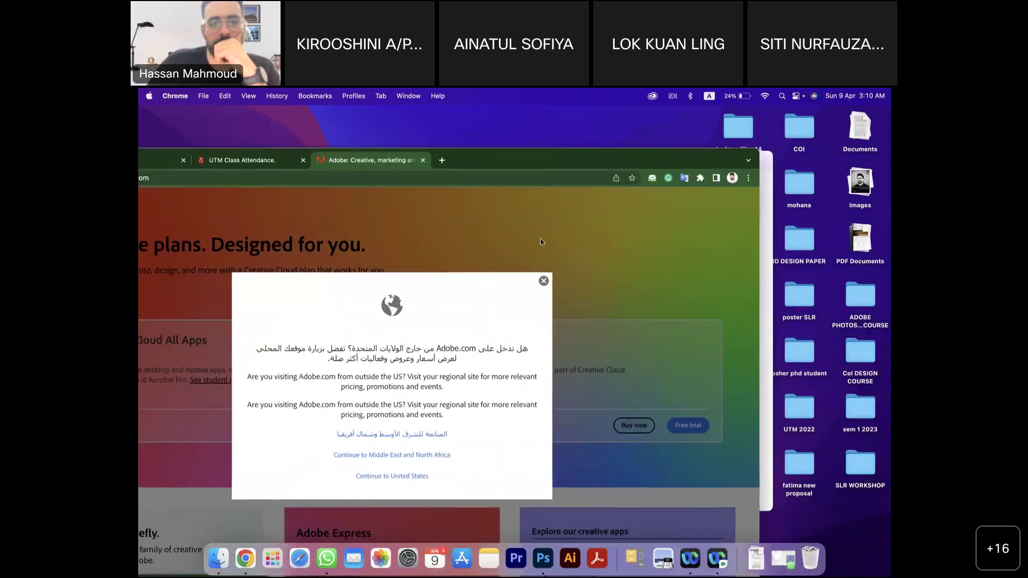
pyautogui.click(544, 281)
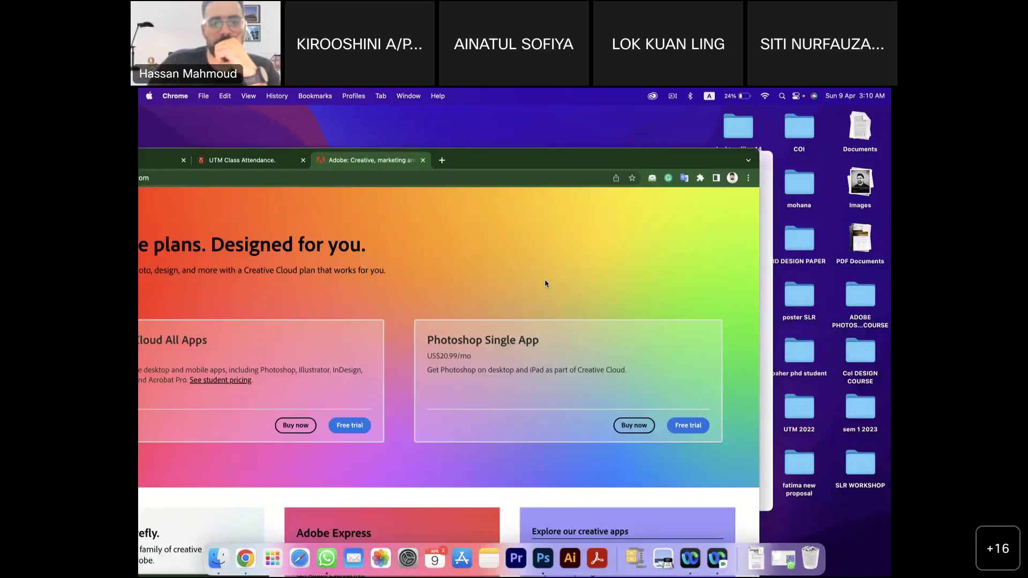
pyautogui.moveTo(589, 165); pyautogui.dragTo(756, 149)
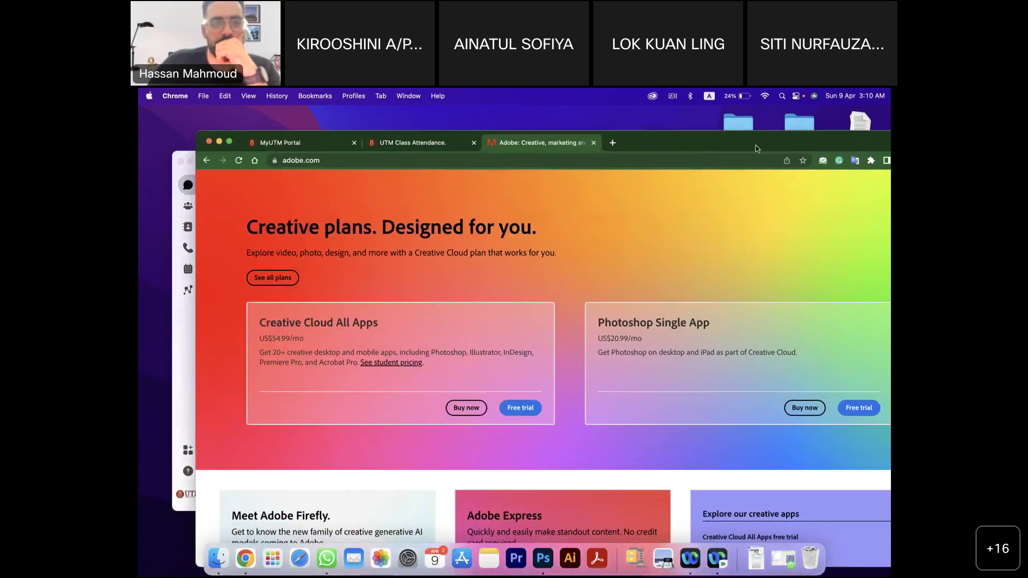
# - Choose the individual Creative Cloud All Apps free trial with the 7-day Adobe Stock trial added, and continue to checkout
pyautogui.click(520, 408)
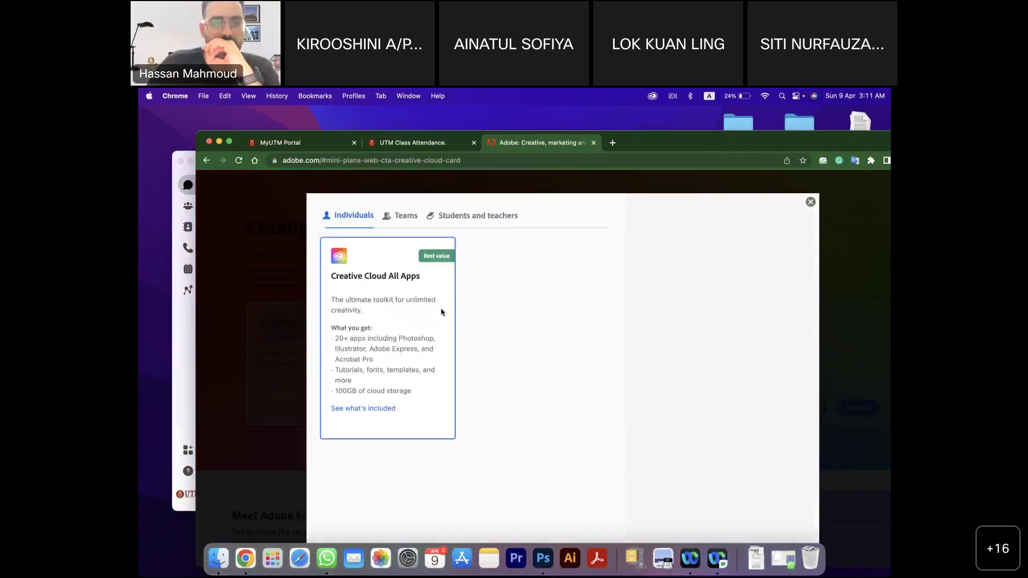
pyautogui.click(482, 220)
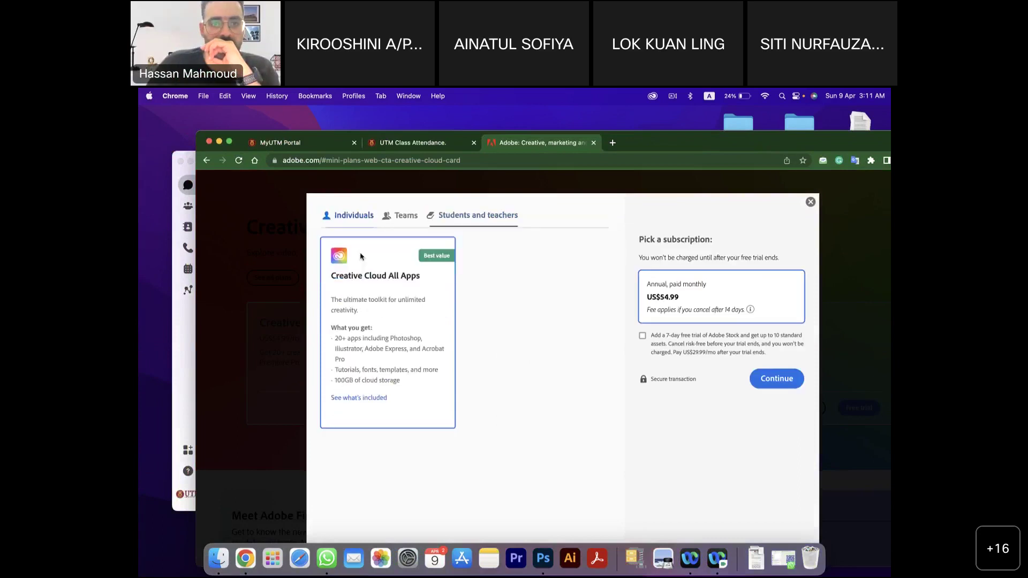
pyautogui.click(646, 337)
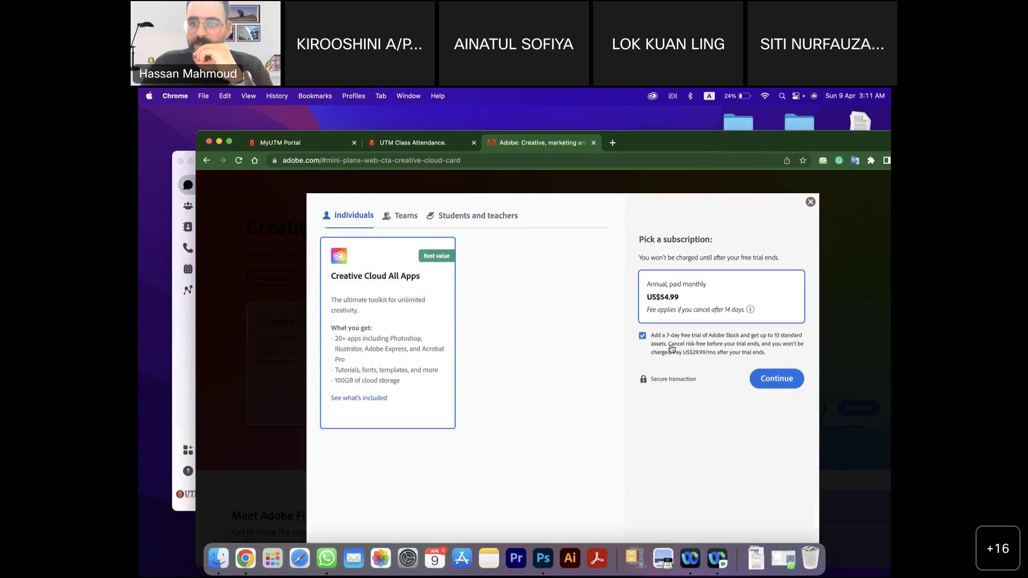
pyautogui.click(774, 385)
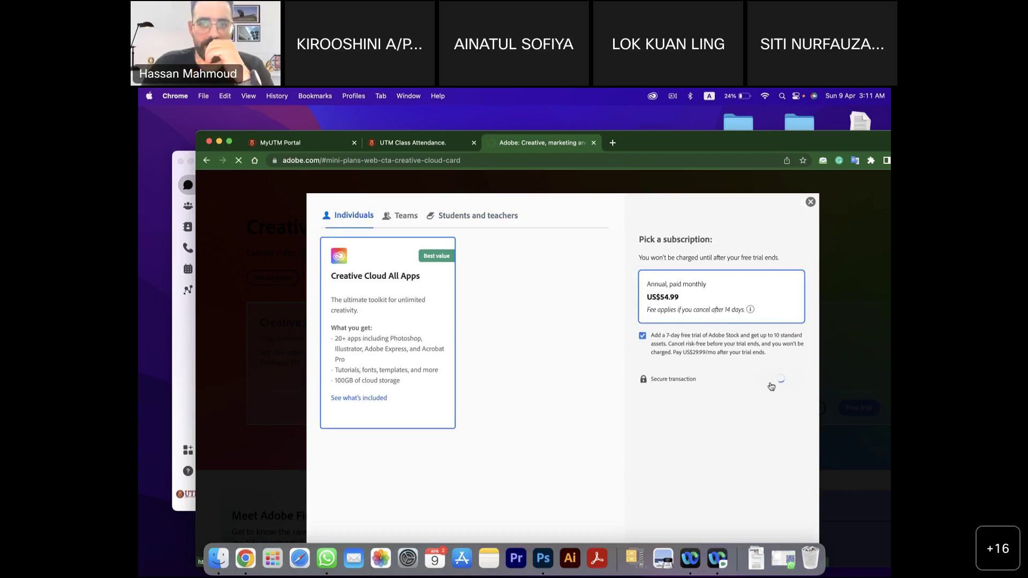
pyautogui.scroll(-1, 772, 386)
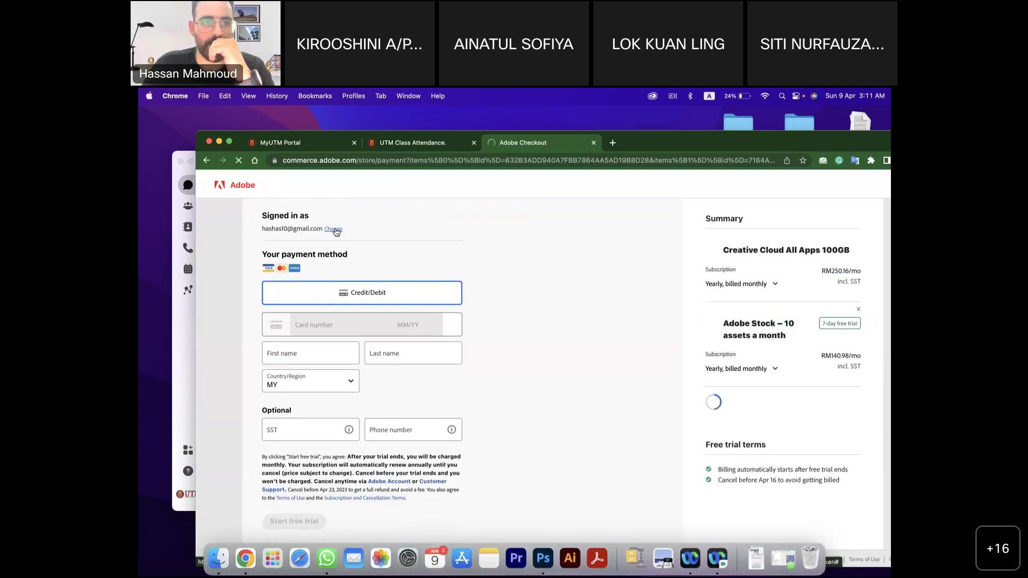